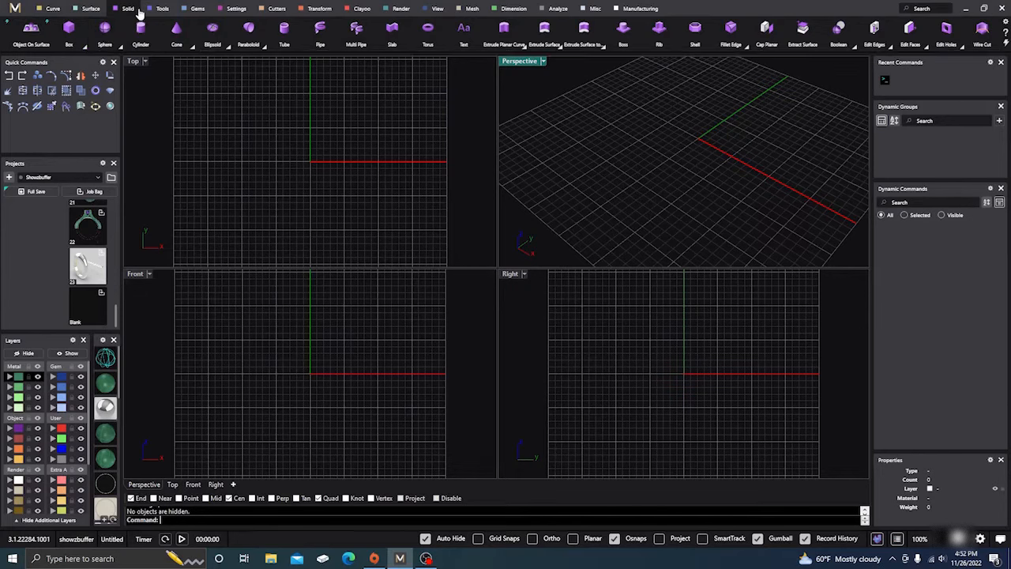
- Create a ring rail for US finger size 7
{"action": "left_click", "coordinate": [162, 14]}
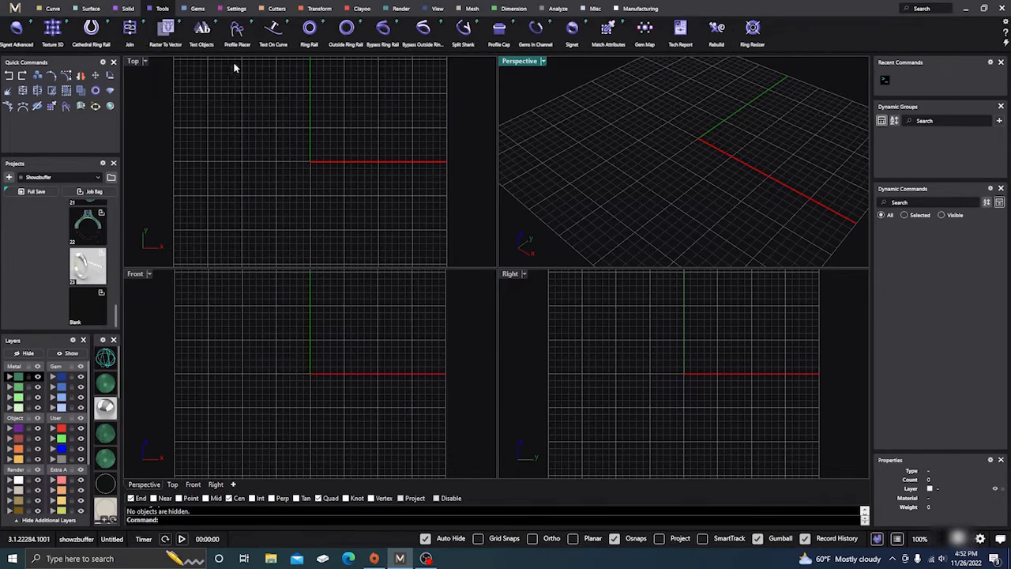
{"action": "left_click", "coordinate": [309, 30]}
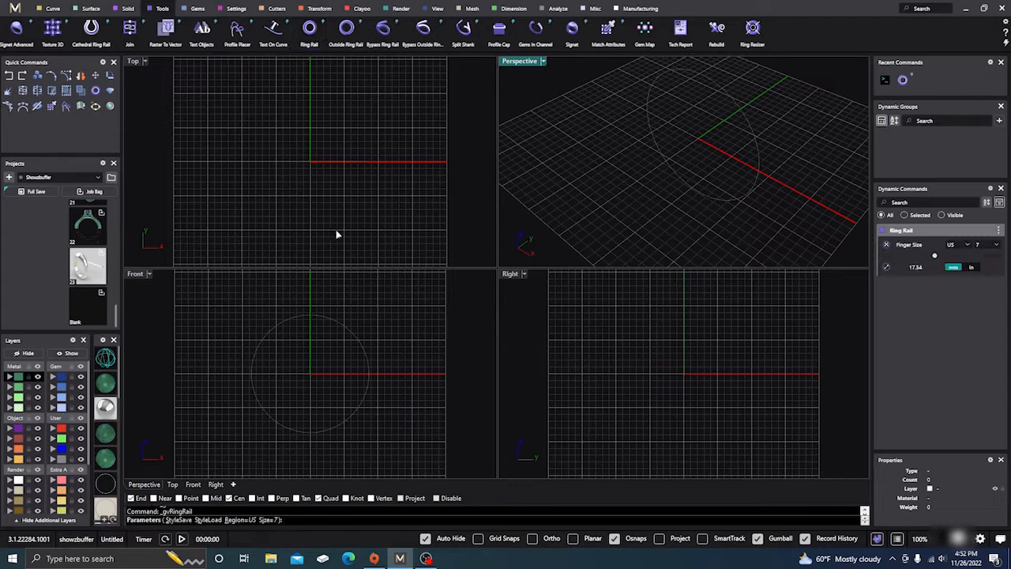
{"action": "key", "text": "Return"}
- Place a profile at the top of the ring rail with Profile Placer, using the hollow shank profile profileplacerhollow_05
{"action": "left_click", "coordinate": [683, 182]}
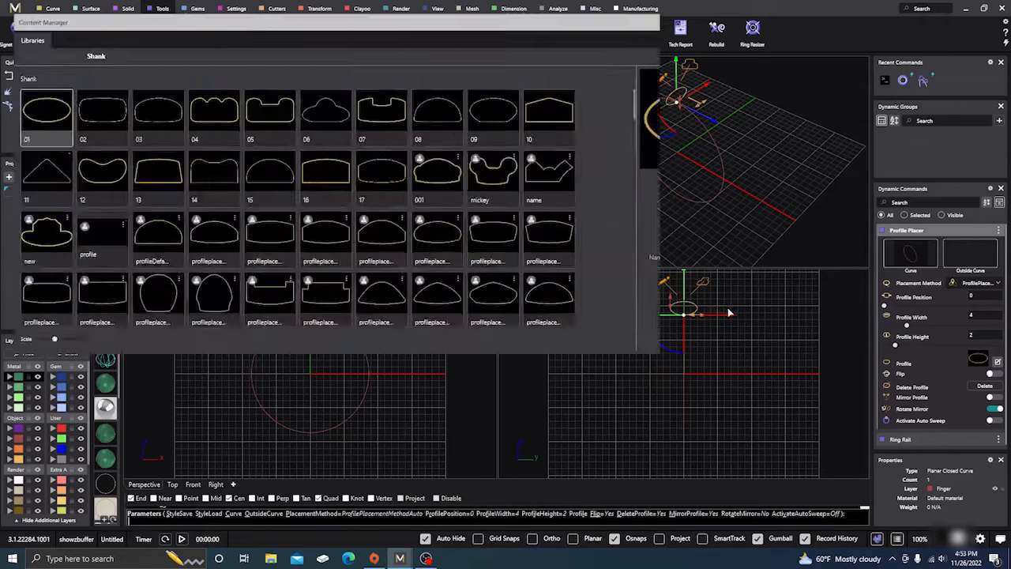
{"action": "scroll", "coordinate": [351, 291], "scroll_direction": "down", "scroll_amount": 3}
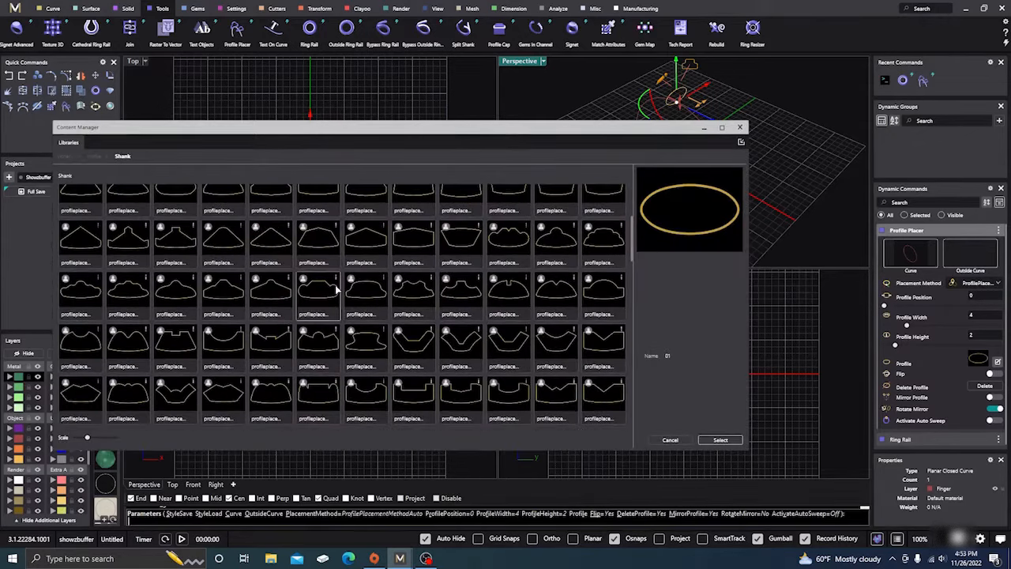
{"action": "scroll", "coordinate": [338, 290], "scroll_direction": "down", "scroll_amount": 5}
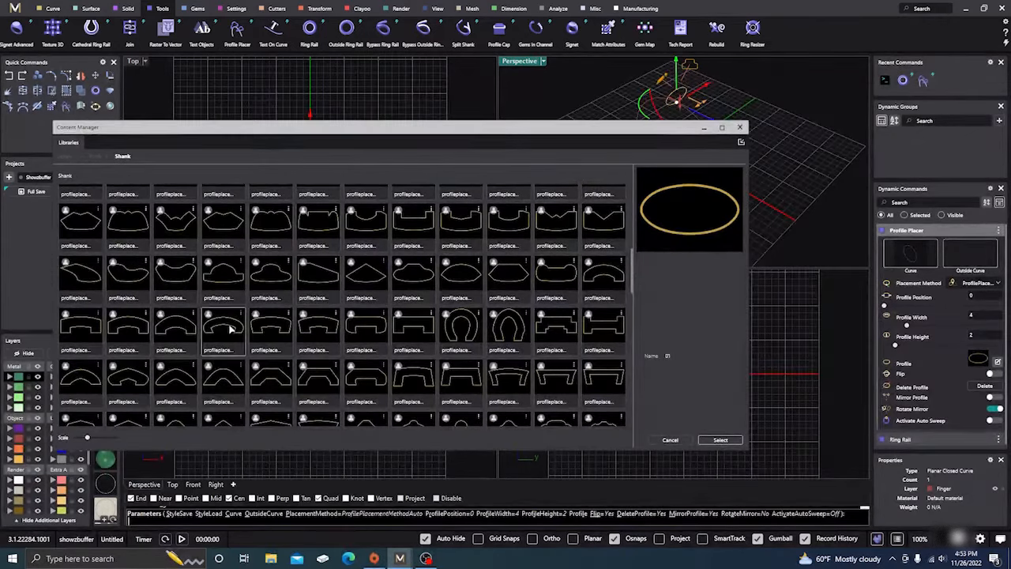
{"action": "left_click", "coordinate": [226, 326]}
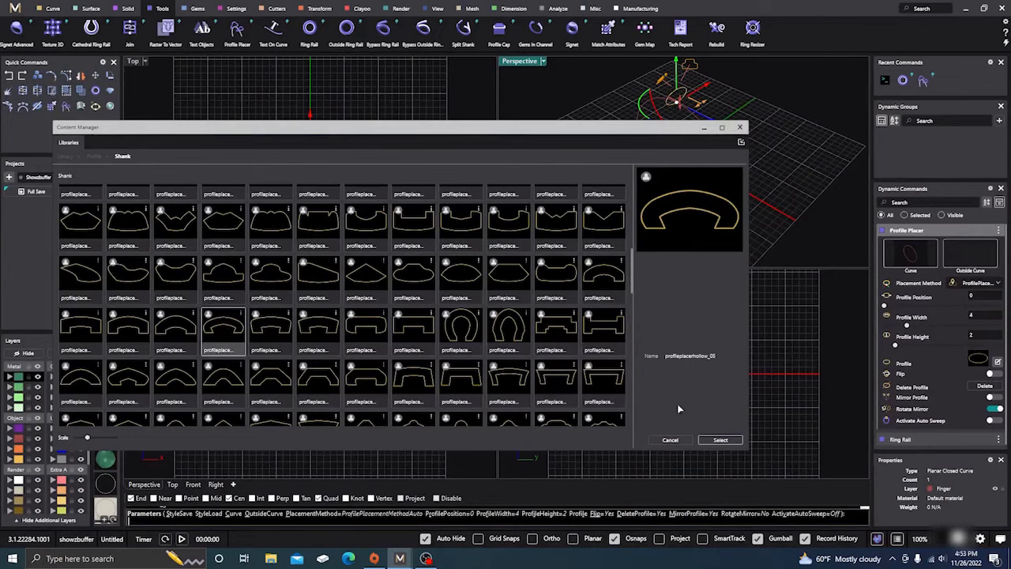
{"action": "left_click", "coordinate": [721, 440]}
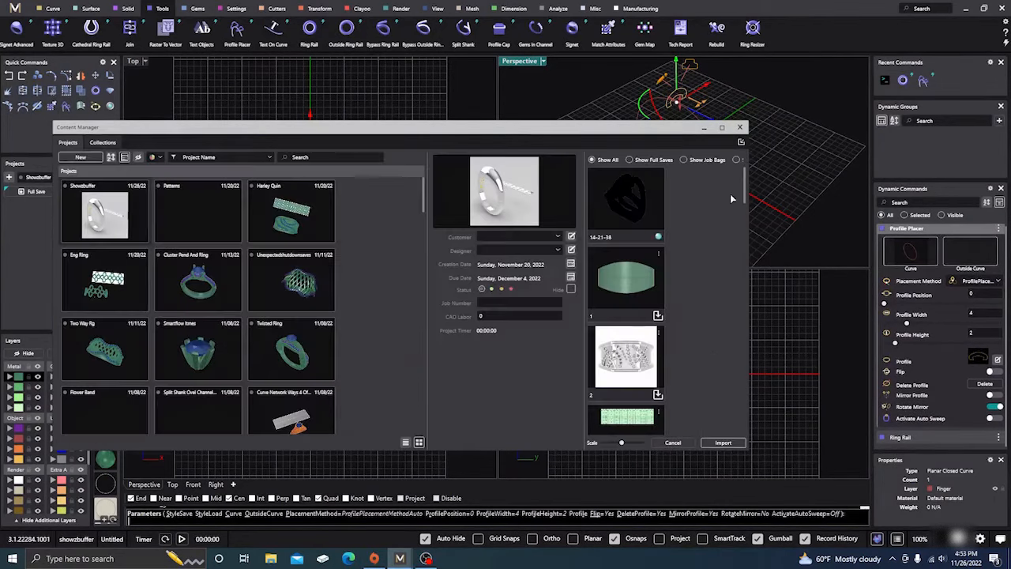
{"action": "left_click", "coordinate": [740, 127]}
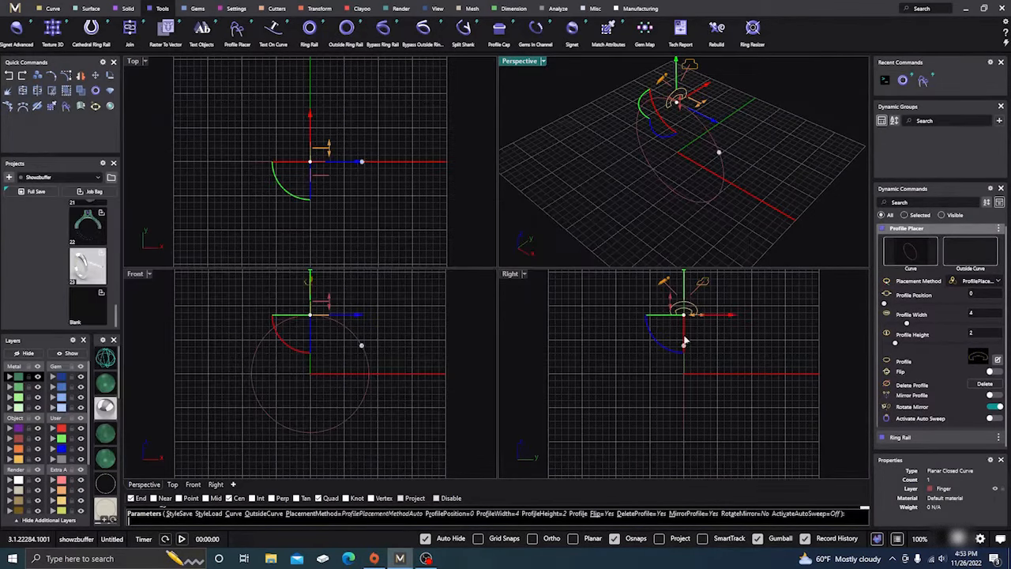
- Resize the top profile to a height of 6 mm and a width of 7 mm
{"action": "scroll", "coordinate": [719, 297], "scroll_direction": "up", "scroll_amount": 5}
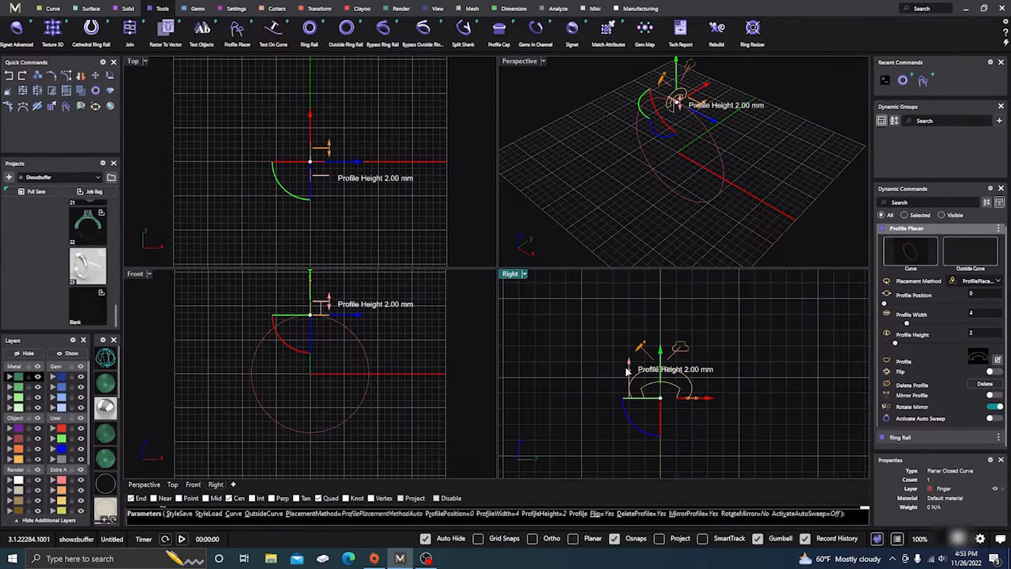
{"action": "left_click_drag", "start_coordinate": [627, 369], "coordinate": [637, 308]}
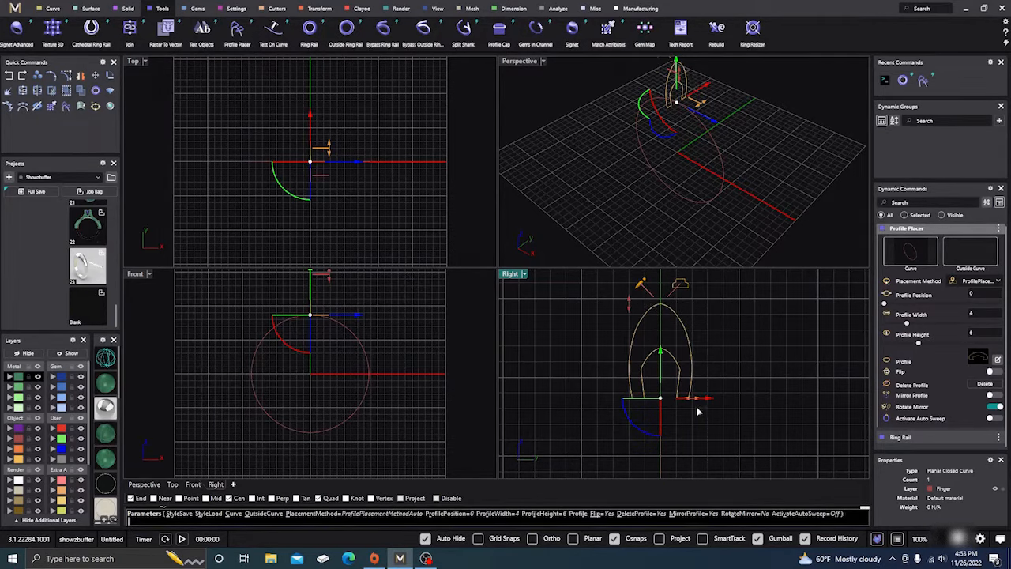
{"action": "left_click_drag", "start_coordinate": [695, 404], "coordinate": [743, 401]}
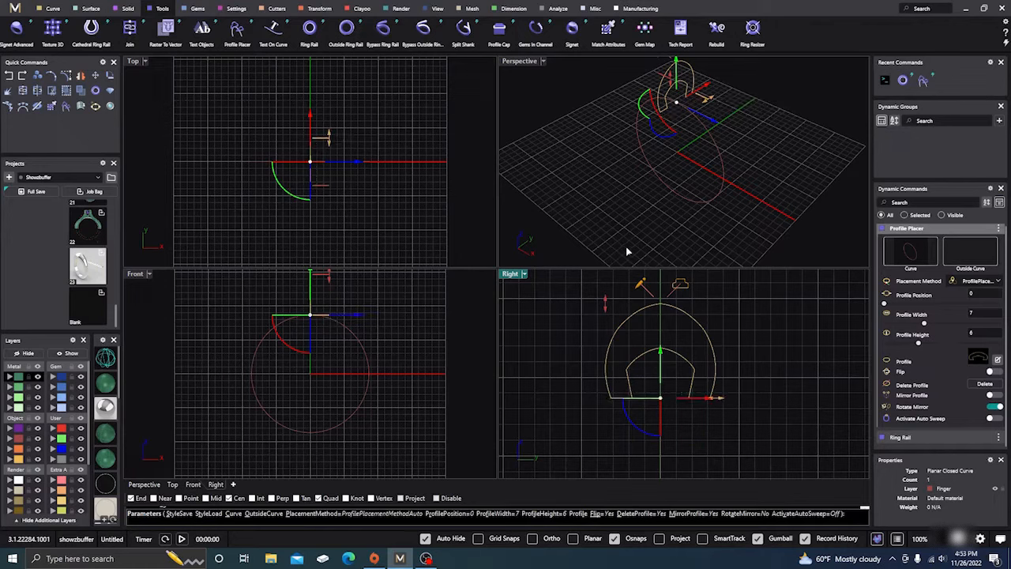
- Add a second profile on the ring rail at position 0.25, 3.5 mm wide and 2.5 mm high, and finish the placement
{"action": "left_click", "coordinate": [724, 183]}
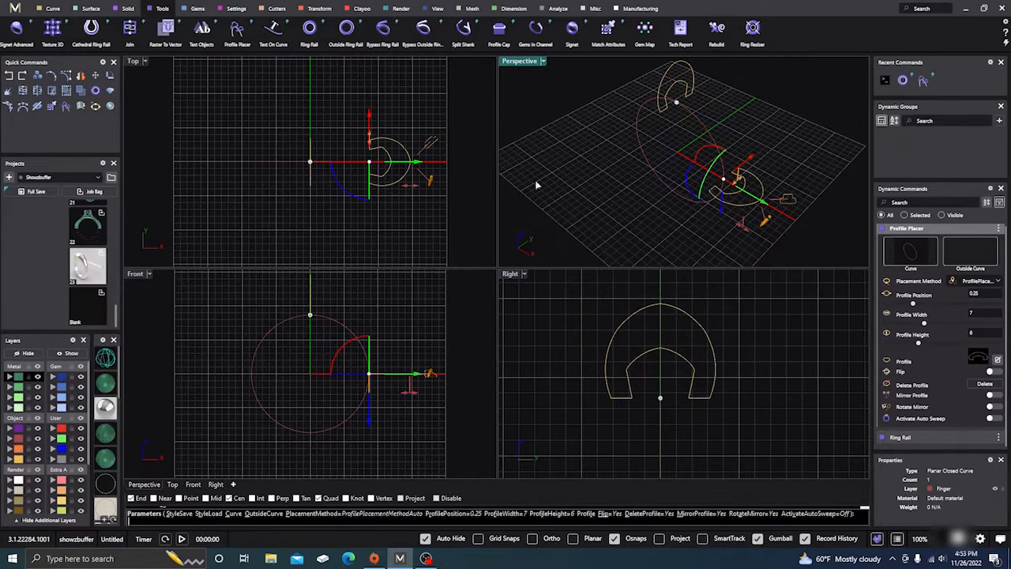
{"action": "scroll", "coordinate": [359, 144], "scroll_direction": "up", "scroll_amount": 5}
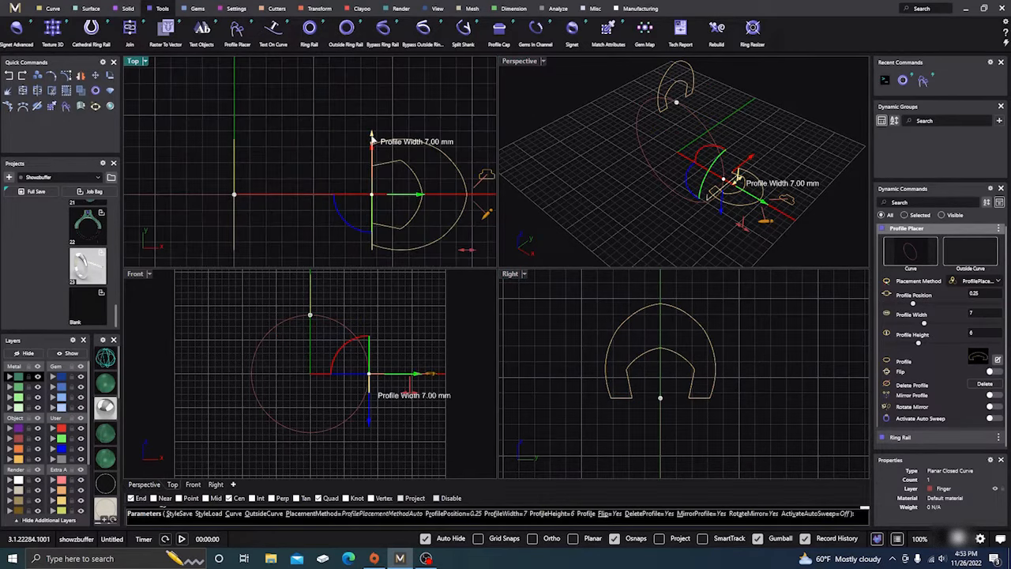
{"action": "left_click_drag", "start_coordinate": [372, 143], "coordinate": [372, 198]}
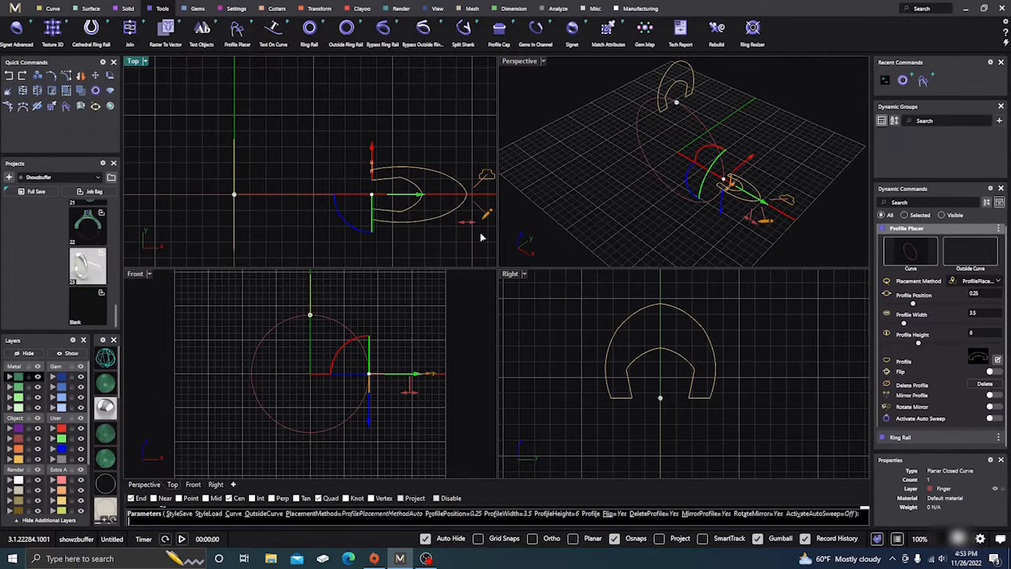
{"action": "left_click_drag", "start_coordinate": [471, 225], "coordinate": [414, 224]}
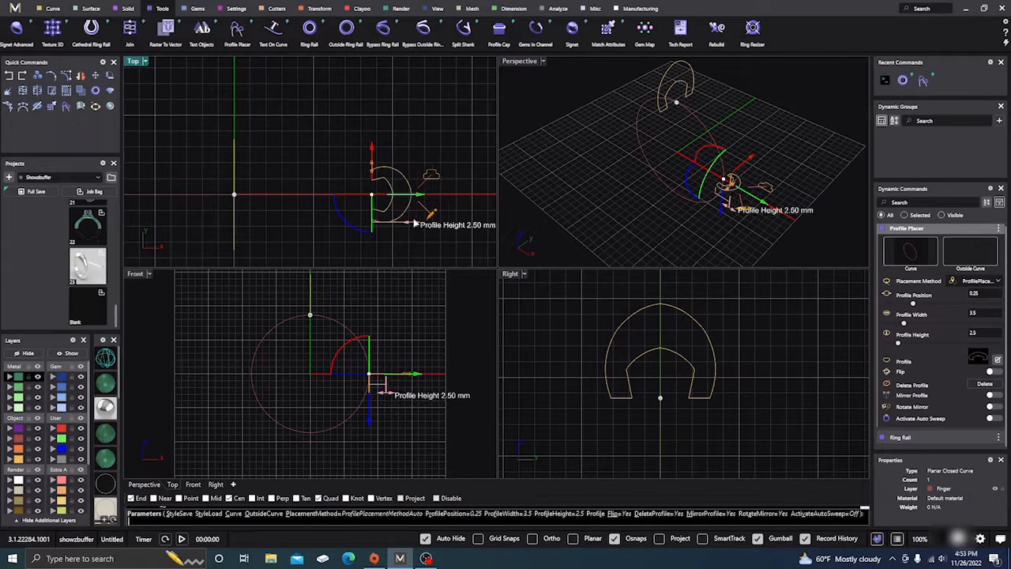
{"action": "key", "text": "Return"}
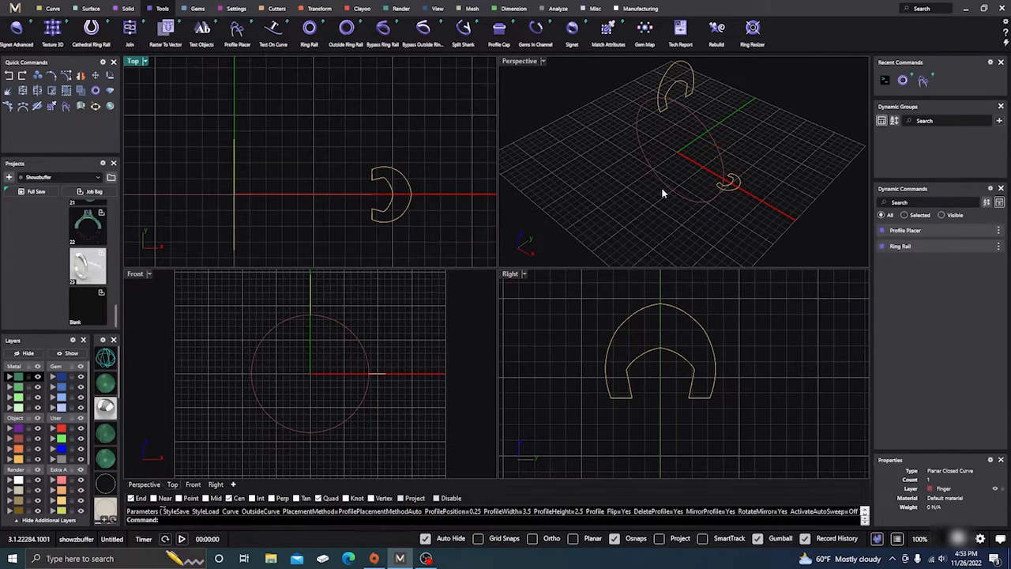
- Edit the placed side profile and mirror it to the opposite side of the ring rail
{"action": "left_click", "coordinate": [735, 189]}
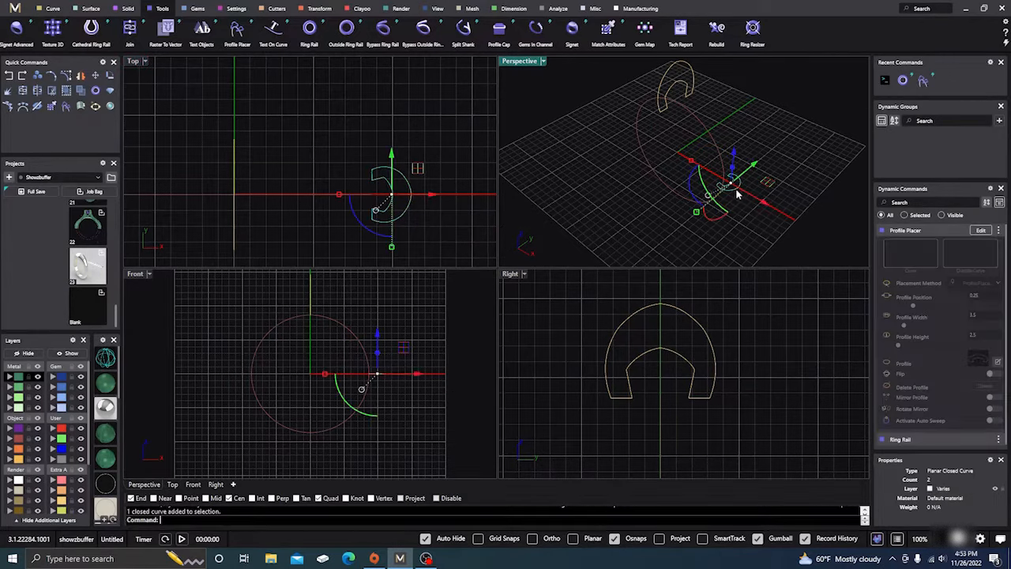
{"action": "left_click", "coordinate": [980, 231]}
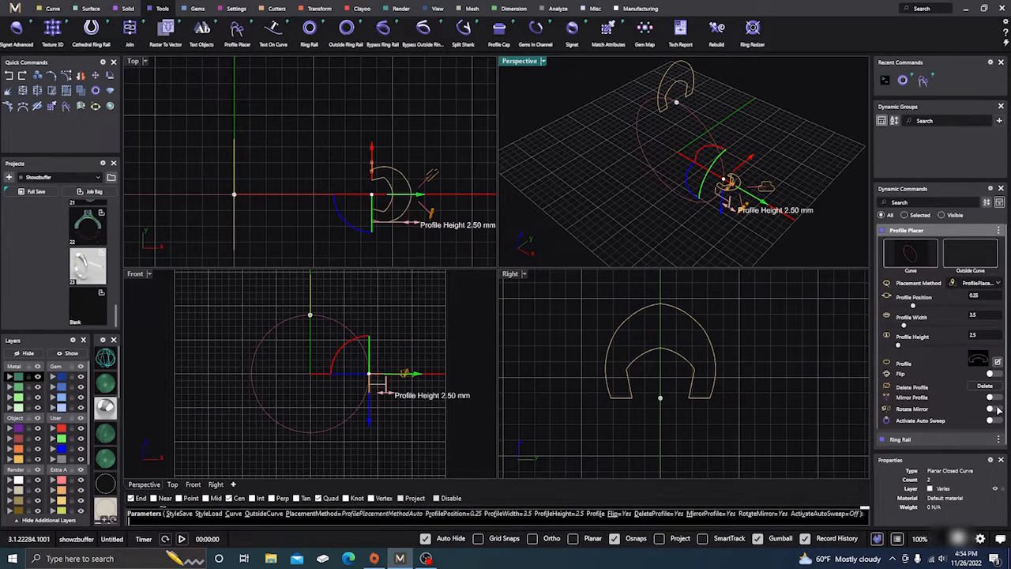
{"action": "left_click", "coordinate": [993, 396]}
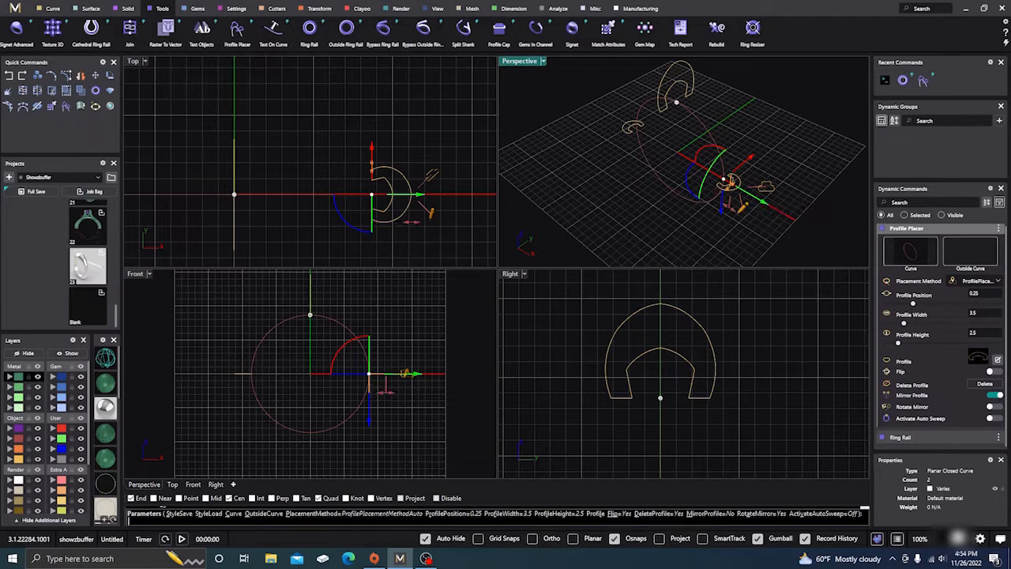
{"action": "right_click", "coordinate": [600, 167]}
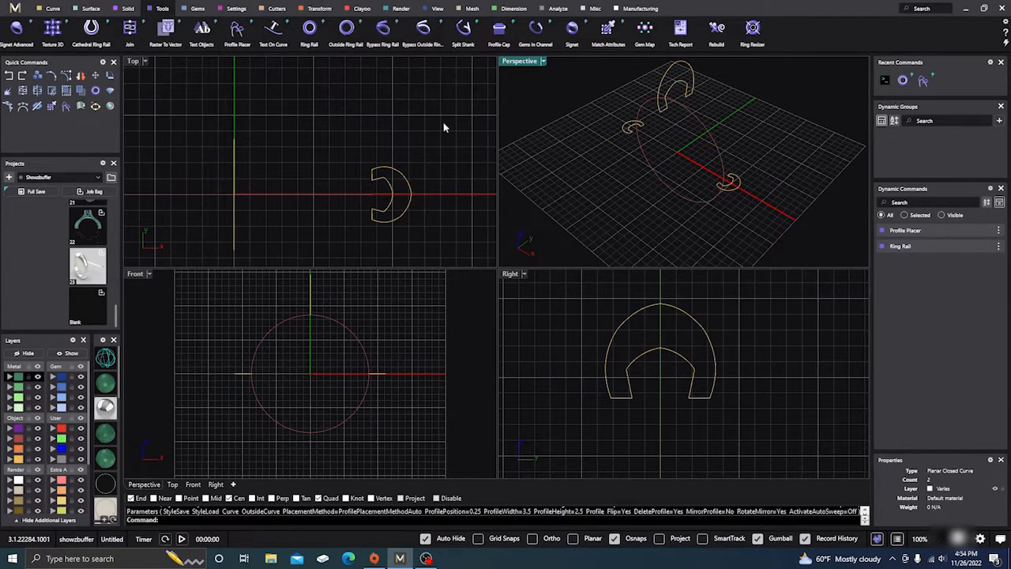
- Sweep the mirrored side profile, the top profile and the other side profile along the ring rail with Sweep 1
{"action": "left_click", "coordinate": [90, 7]}
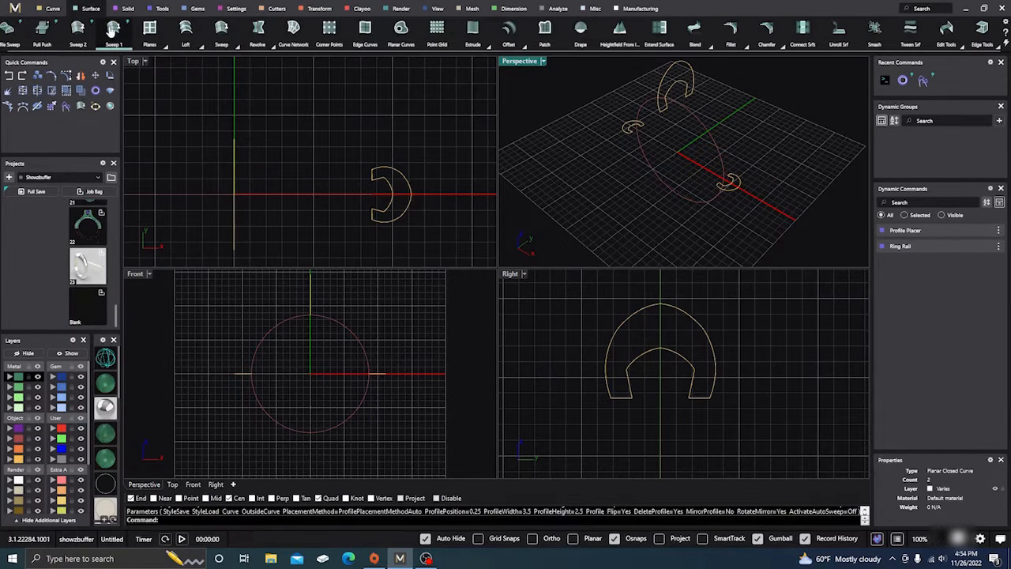
{"action": "left_click", "coordinate": [113, 30]}
{"action": "left_click", "coordinate": [652, 190]}
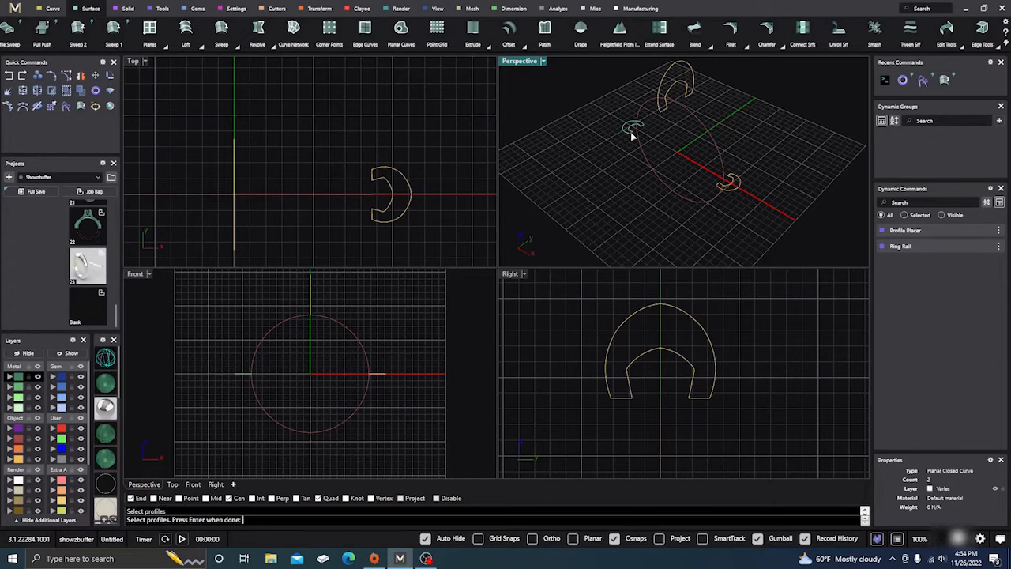
{"action": "left_click", "coordinate": [679, 98]}
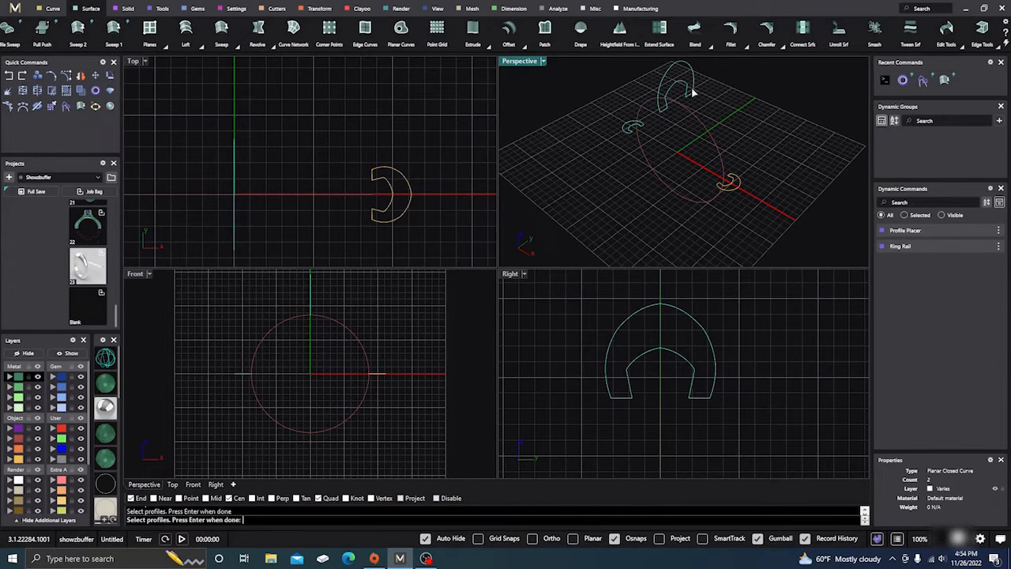
{"action": "left_click", "coordinate": [739, 187]}
{"action": "key", "text": "Return"}
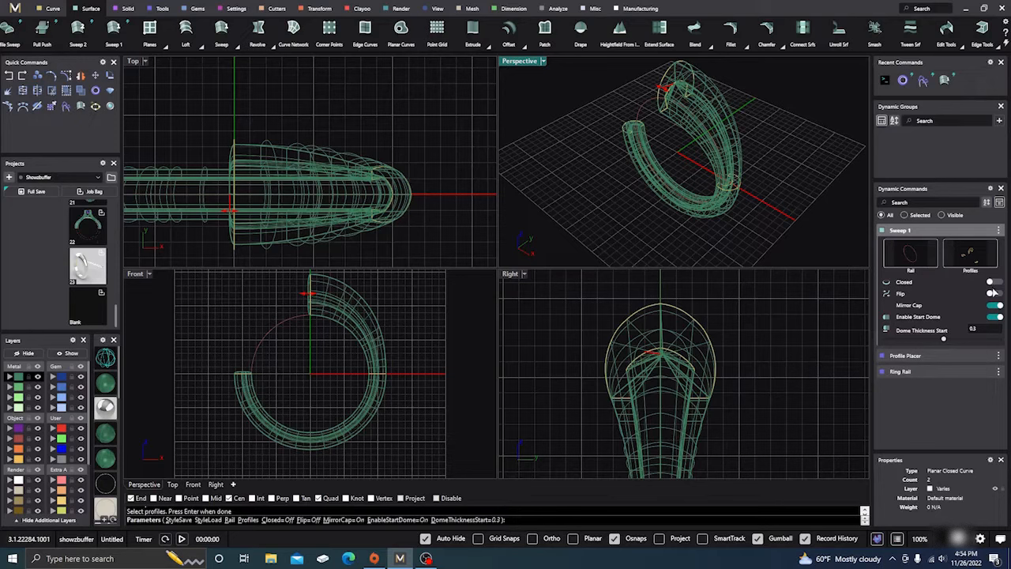
- Flip the sweep to run over the upper half of the ring, with mirror cap, start dome and end dome disabled
{"action": "left_click", "coordinate": [993, 294]}
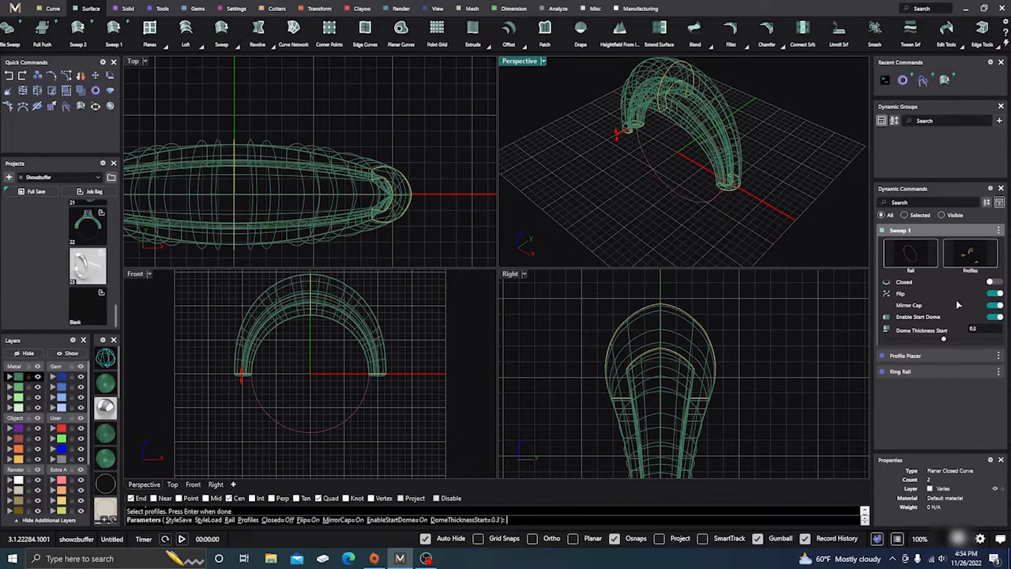
{"action": "left_click", "coordinate": [998, 305]}
{"action": "left_click", "coordinate": [995, 316]}
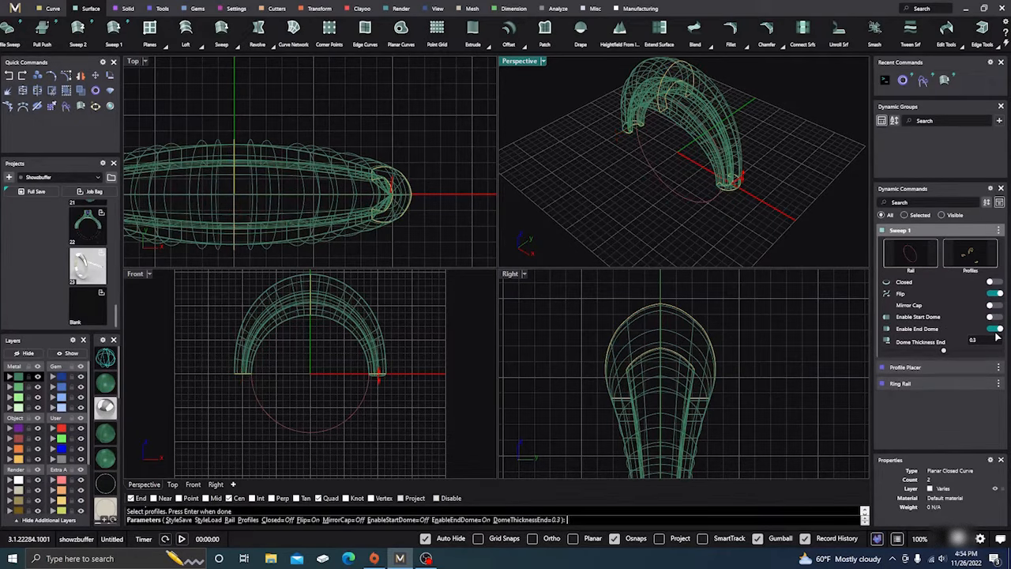
{"action": "left_click", "coordinate": [996, 328]}
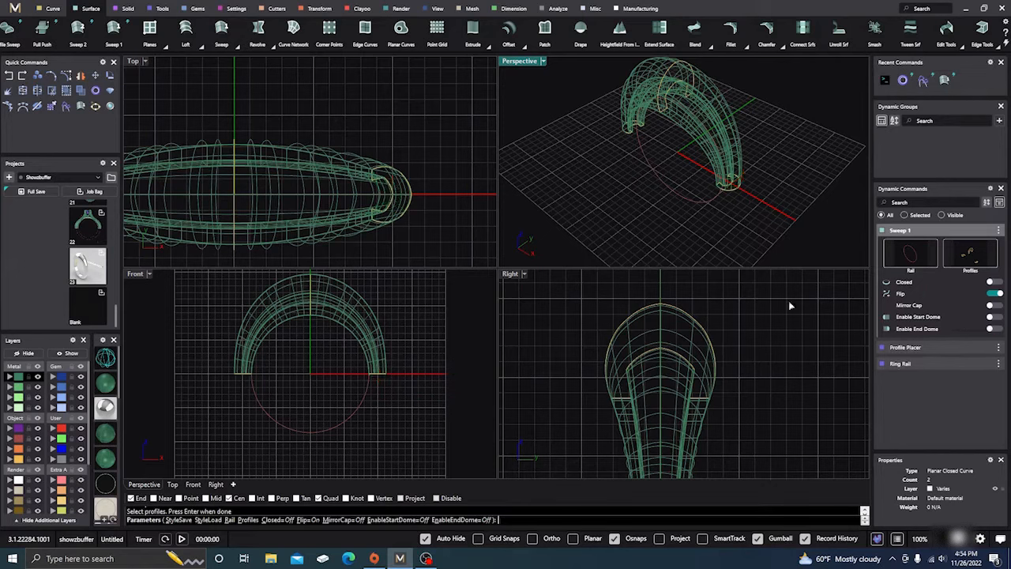
{"action": "key", "text": "Return"}
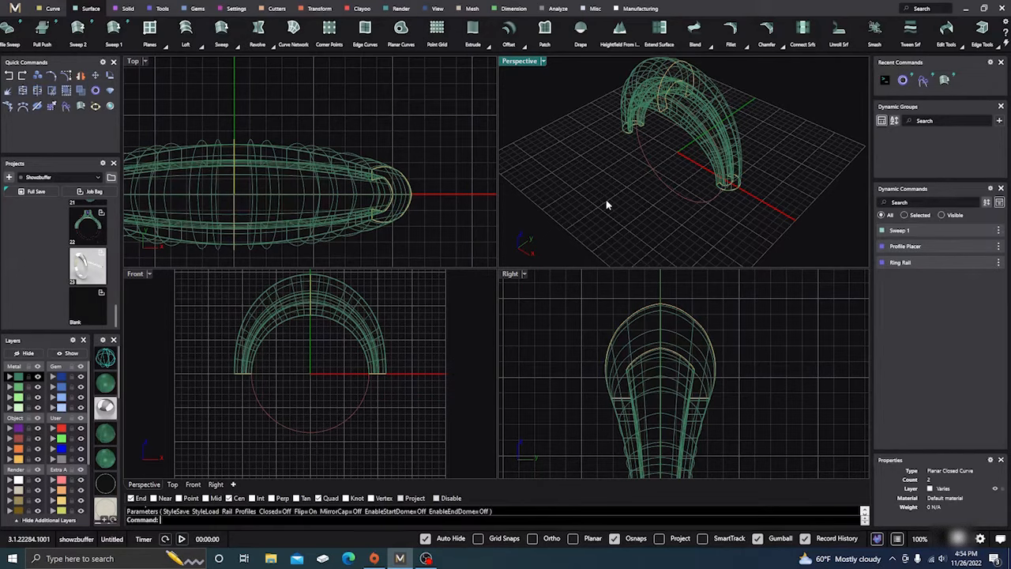
- Shade the Perspective view and examine the swept upper band from several angles
{"action": "left_click", "coordinate": [103, 384]}
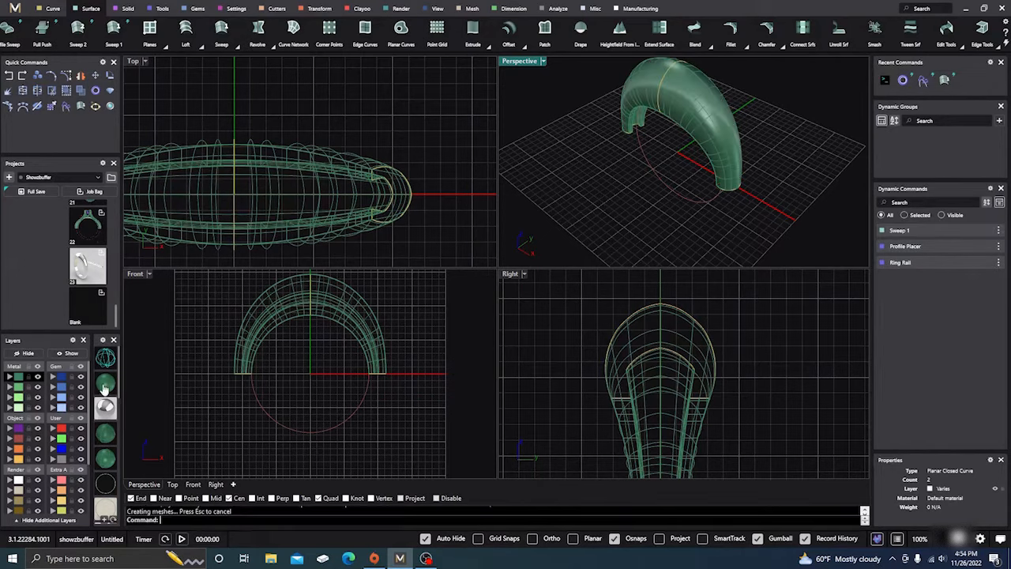
{"action": "mouse_move", "coordinate": [583, 197]}
{"action": "right_mouse_down"}
{"action": "mouse_move", "coordinate": [594, 147]}
{"action": "mouse_move", "coordinate": [637, 181]}
{"action": "mouse_move", "coordinate": [673, 148]}
{"action": "right_mouse_up"}
{"action": "scroll", "coordinate": [673, 143], "scroll_direction": "up", "scroll_amount": 8}
{"action": "scroll", "coordinate": [676, 127], "scroll_direction": "down", "scroll_amount": 4}
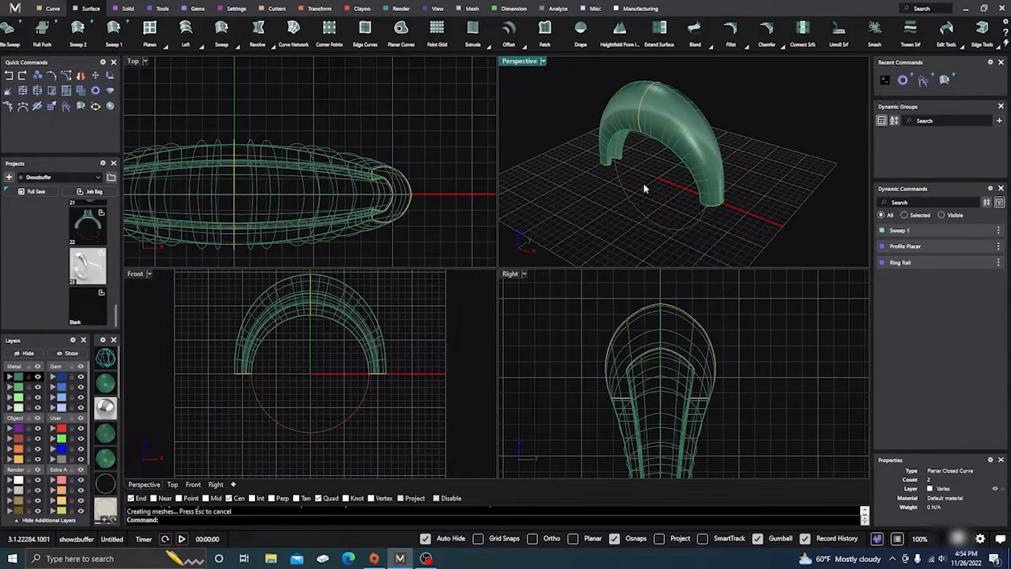
{"action": "mouse_move", "coordinate": [643, 182]}
{"action": "right_mouse_down"}
{"action": "mouse_move", "coordinate": [632, 211]}
{"action": "mouse_move", "coordinate": [579, 177]}
{"action": "right_mouse_up"}
{"action": "scroll", "coordinate": [627, 207], "scroll_direction": "down", "scroll_amount": 3}
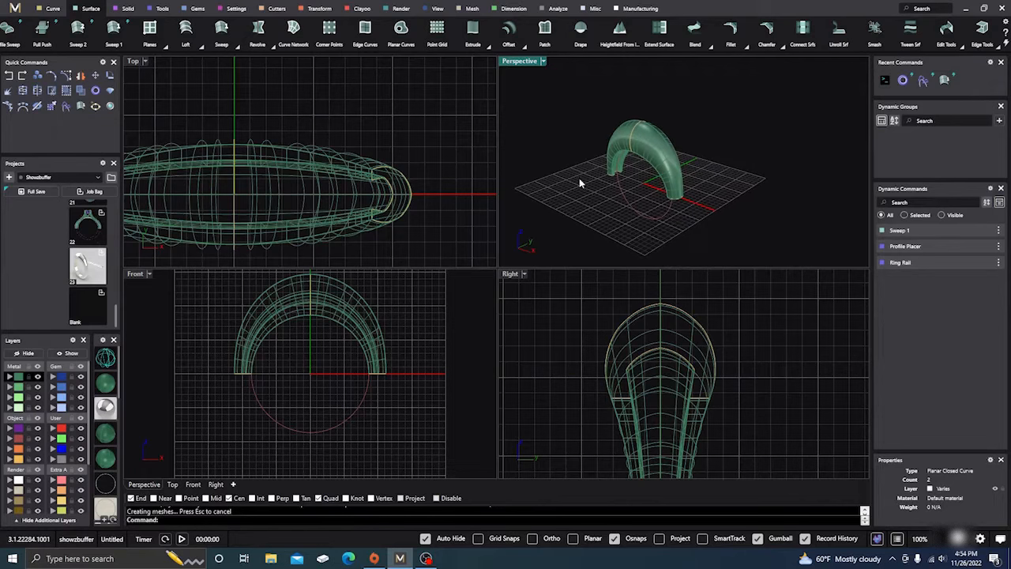
- Make the second metal layer current and hide the first metal layer holding the swept band
{"action": "left_click", "coordinate": [37, 376]}
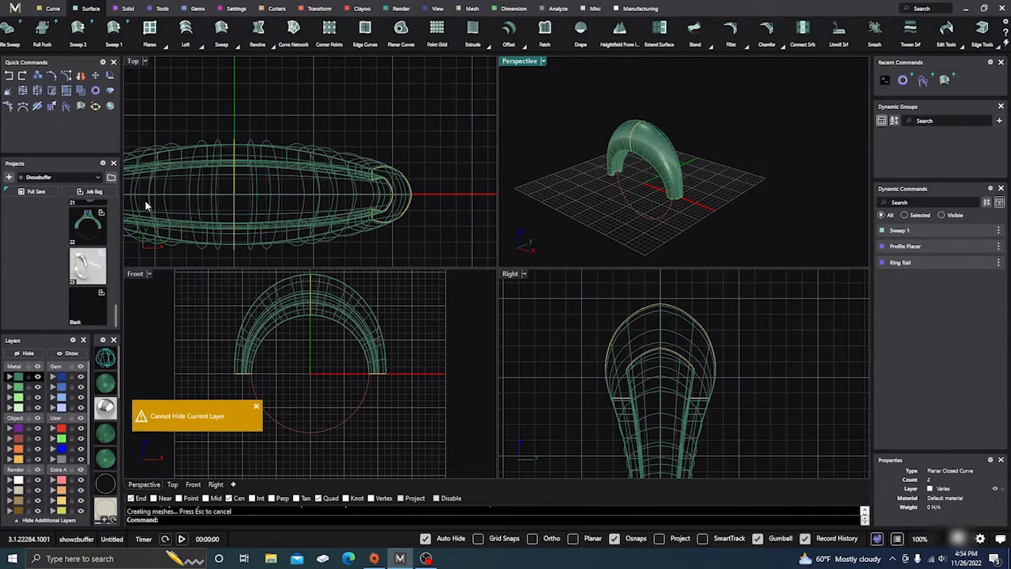
{"action": "left_click", "coordinate": [18, 386]}
{"action": "left_click", "coordinate": [37, 378]}
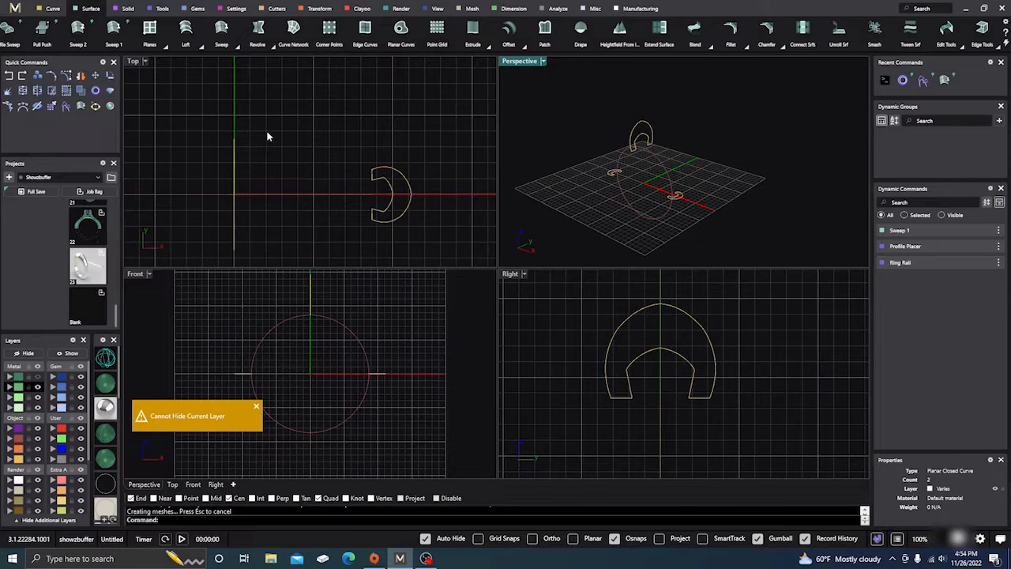
- Draw a line joining the inner end corners across the opening of the side profile on the positive X side
{"action": "left_click", "coordinate": [53, 7]}
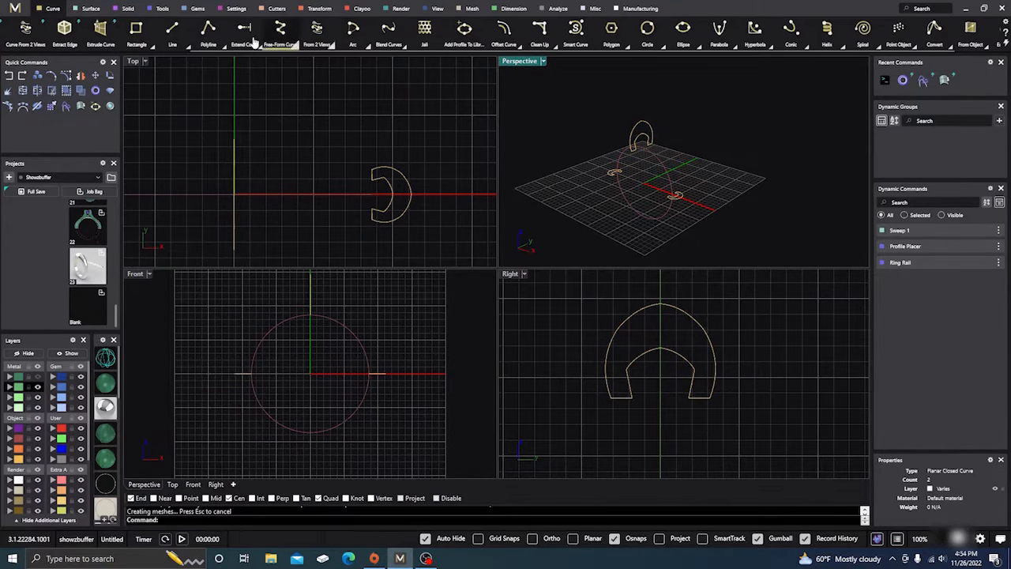
{"action": "left_click", "coordinate": [172, 33]}
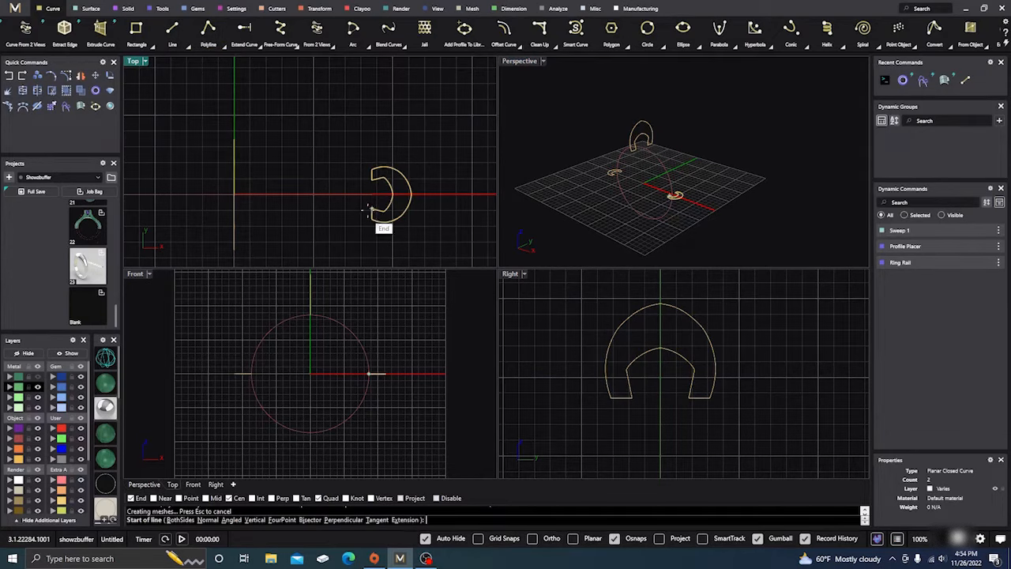
{"action": "scroll", "coordinate": [366, 209], "scroll_direction": "up", "scroll_amount": 4}
{"action": "left_click", "coordinate": [366, 149]}
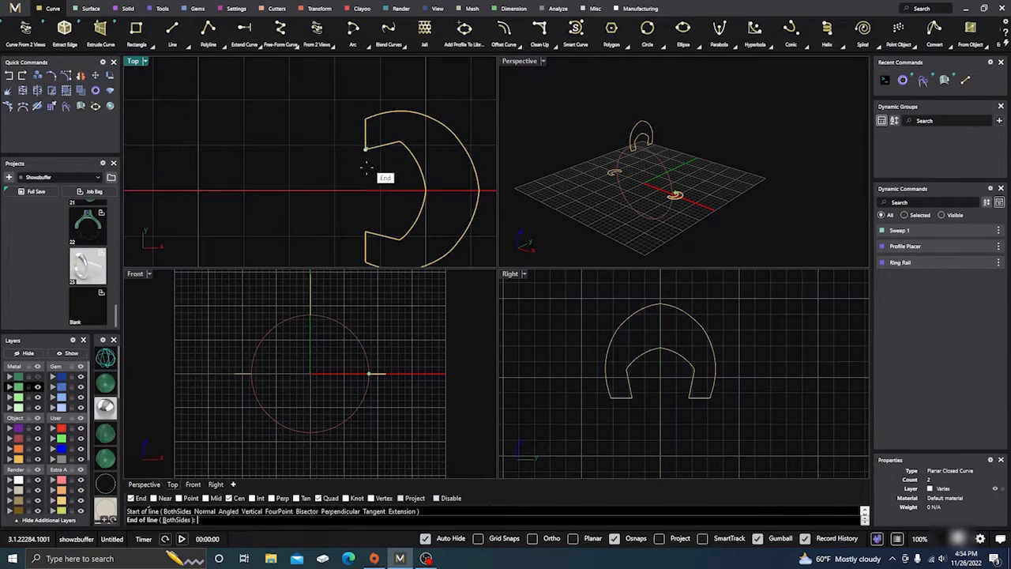
{"action": "left_click", "coordinate": [366, 232]}
{"action": "scroll", "coordinate": [410, 166], "scroll_direction": "down", "scroll_amount": 6}
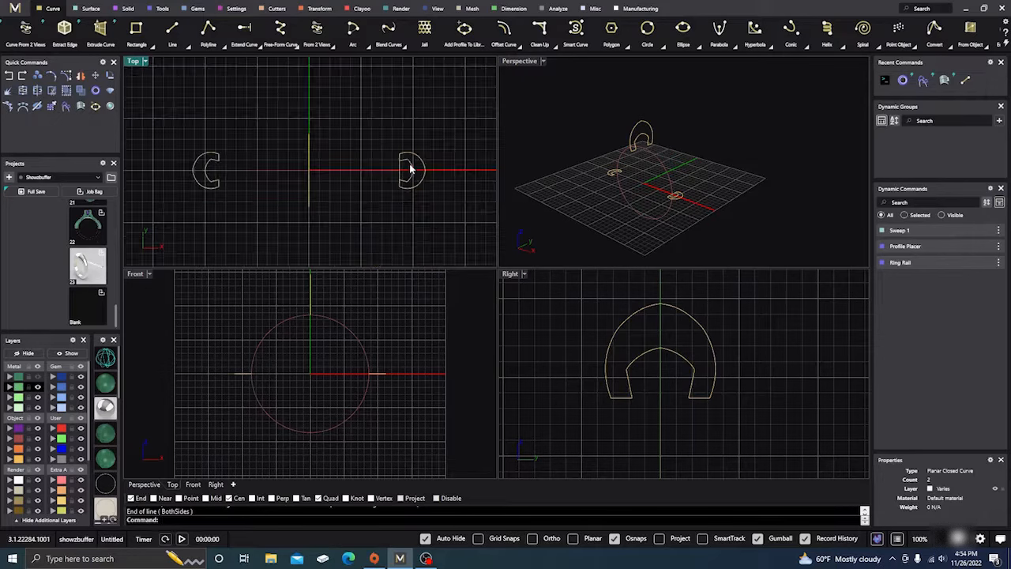
- Draw a matching line joining the inner end corners across the opening of the opposite side profile
{"action": "scroll", "coordinate": [245, 158], "scroll_direction": "up", "scroll_amount": 5}
{"action": "key", "text": "Return"}
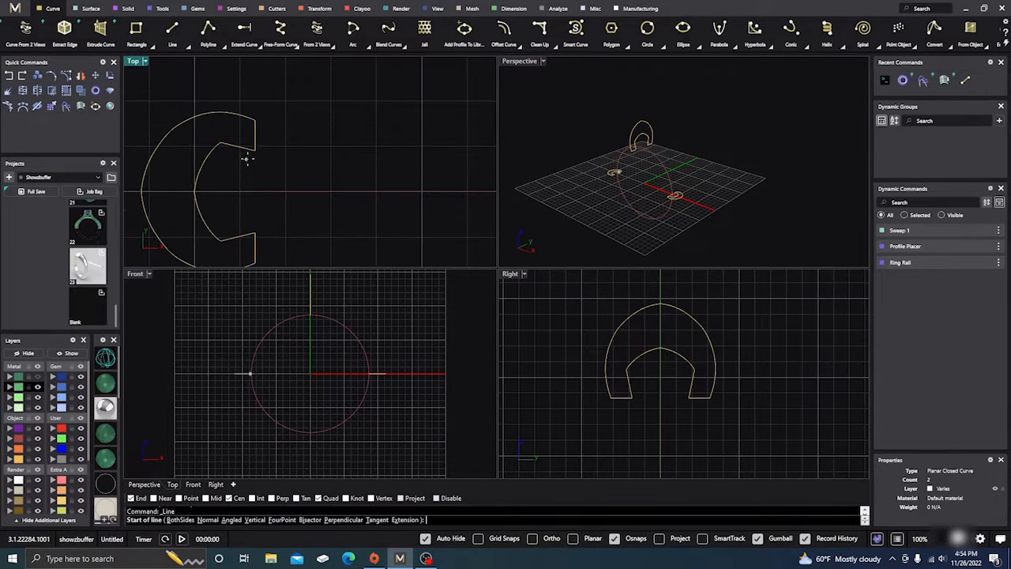
{"action": "left_click", "coordinate": [254, 151]}
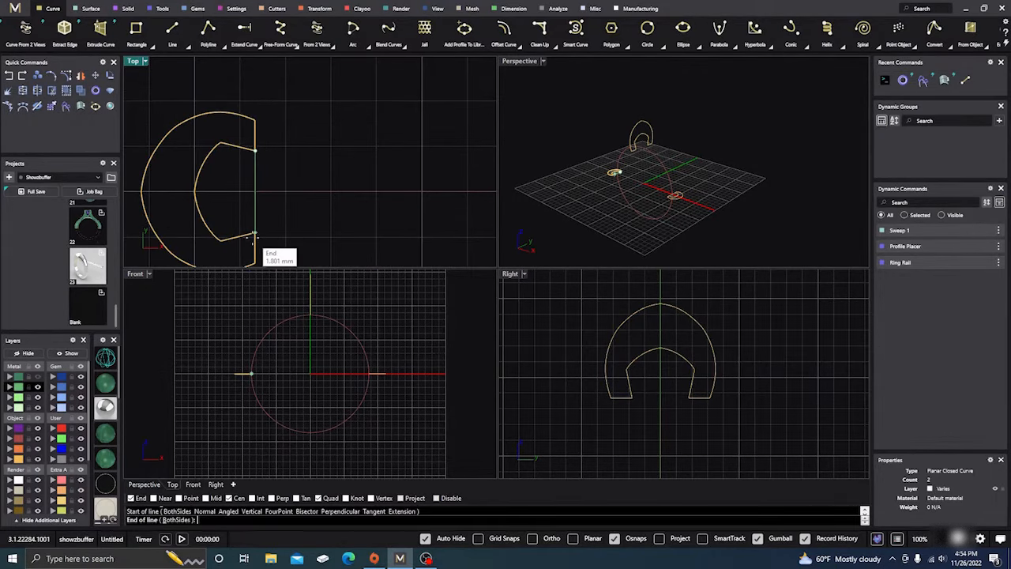
{"action": "left_click", "coordinate": [254, 236]}
{"action": "scroll", "coordinate": [255, 219], "scroll_direction": "down", "scroll_amount": 5}
- Delete the lines drawn across the openings of both side profiles
{"action": "scroll", "coordinate": [404, 213], "scroll_direction": "up", "scroll_amount": 5}
{"action": "left_click", "coordinate": [394, 190]}
{"action": "key", "text": "Delete"}
{"action": "scroll", "coordinate": [300, 201], "scroll_direction": "down", "scroll_amount": 3}
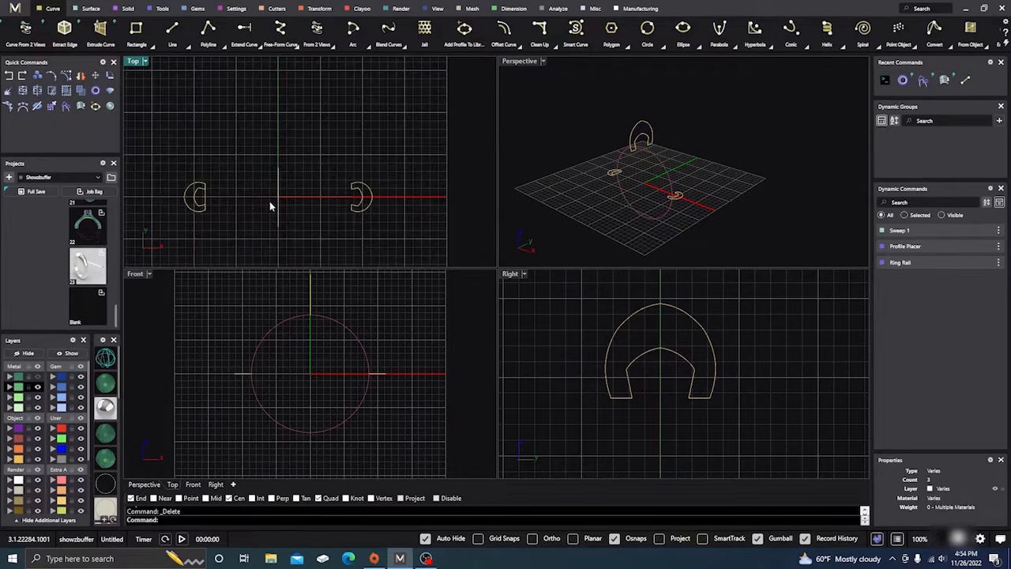
{"action": "scroll", "coordinate": [193, 201], "scroll_direction": "up", "scroll_amount": 3}
{"action": "left_click", "coordinate": [232, 186]}
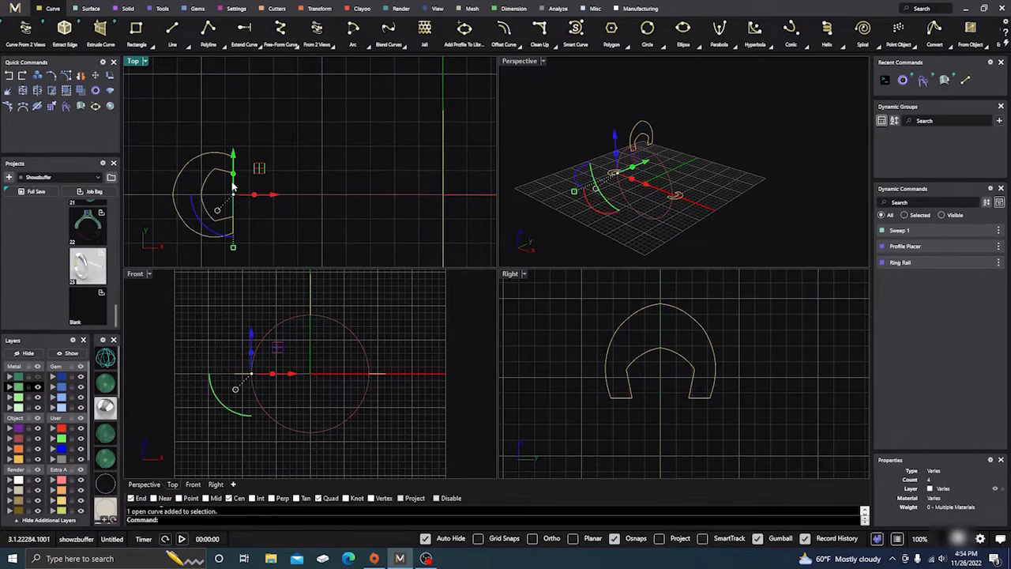
{"action": "key", "text": "Delete"}
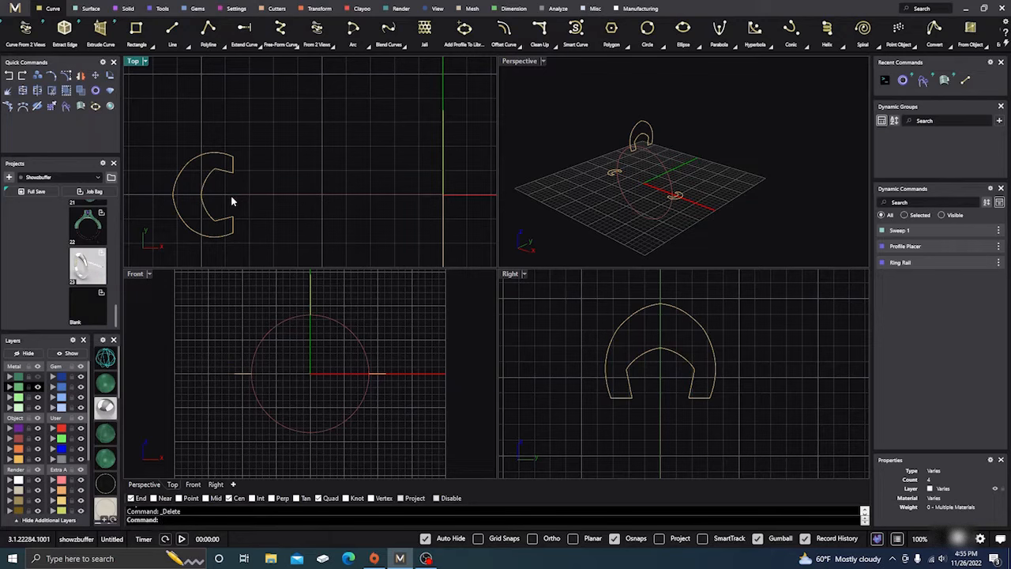
{"action": "right_click", "coordinate": [232, 196]}
{"action": "key", "text": "Escape"}
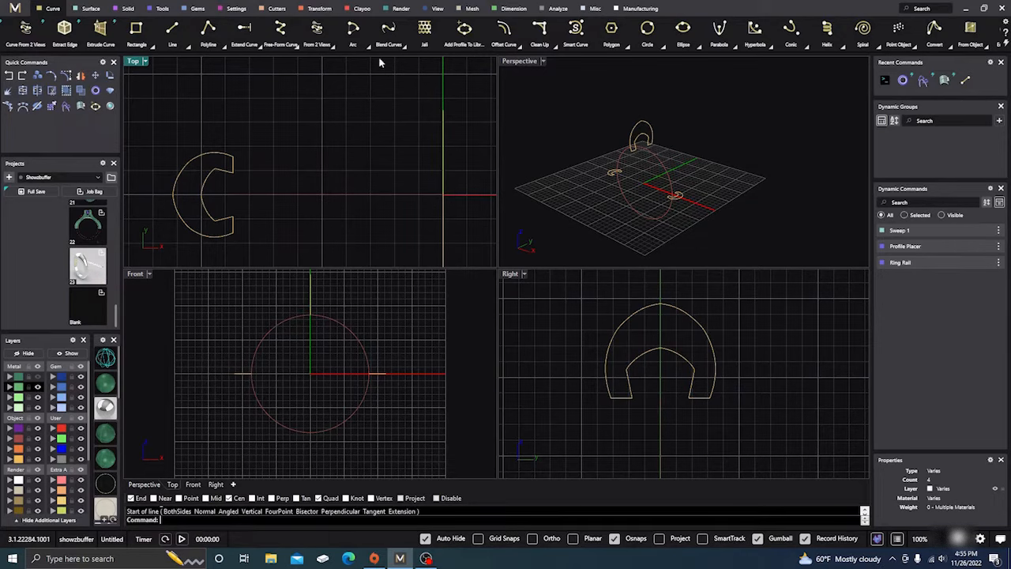
- Draw a line from its midpoint across the negative X side profile's opening, extending about 1.18 mm each way into the wall ends
{"action": "right_click", "coordinate": [177, 28]}
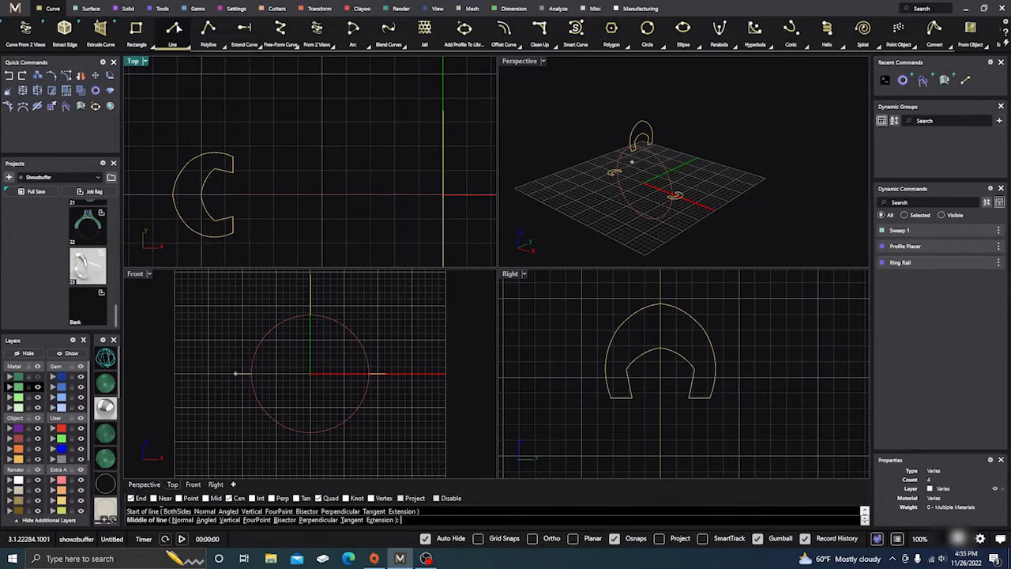
{"action": "left_click", "coordinate": [231, 193]}
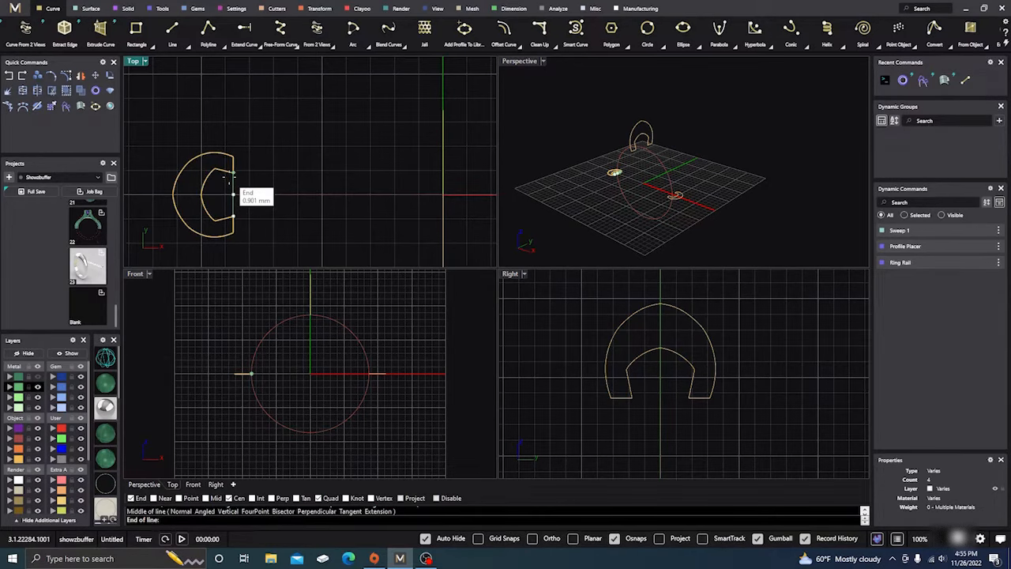
{"action": "scroll", "coordinate": [229, 178], "scroll_direction": "up", "scroll_amount": 3}
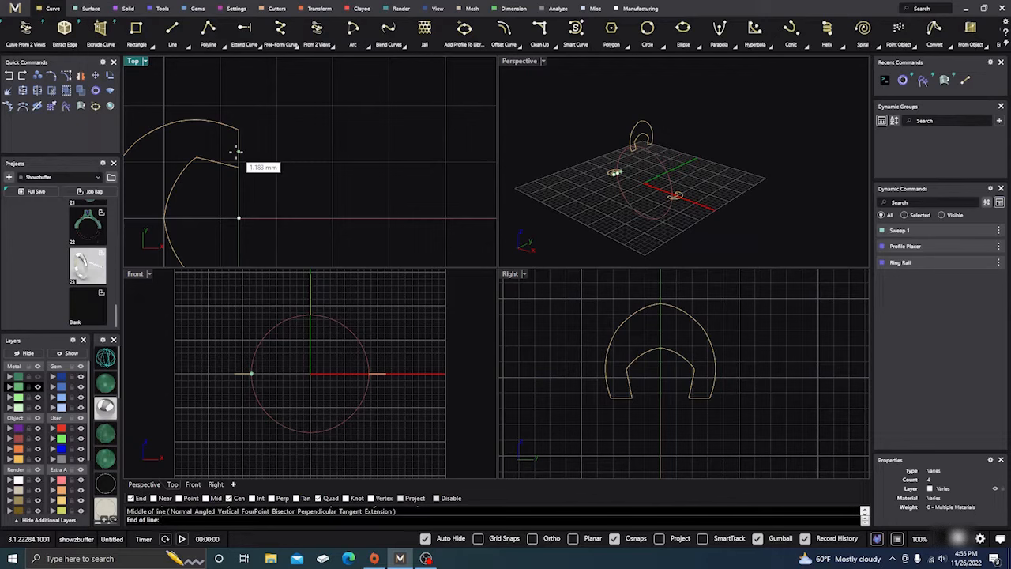
{"action": "left_click", "coordinate": [237, 150]}
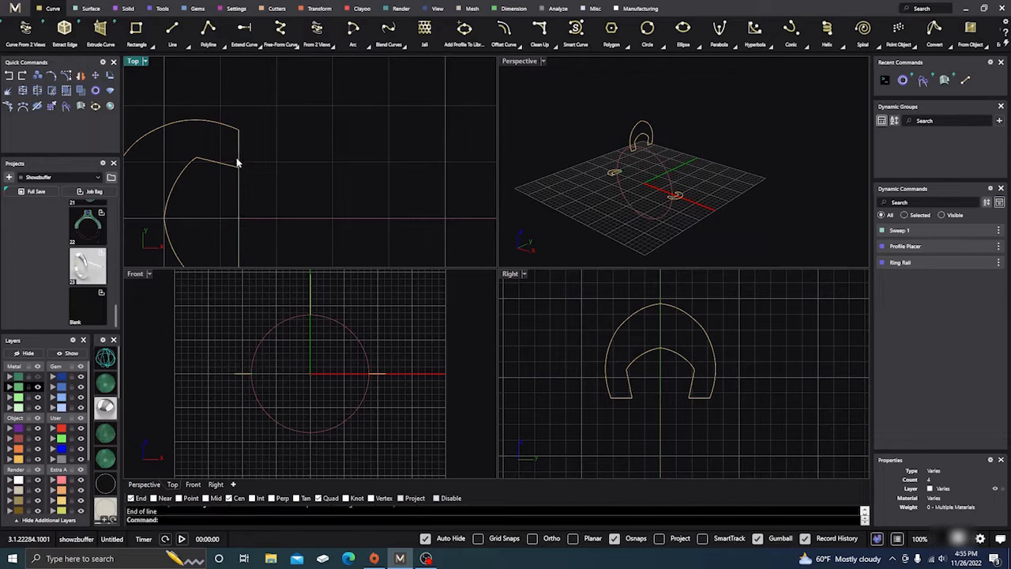
- Mirror a copy of the line across the Y axis through the origin onto the opposite side profile
{"action": "left_click", "coordinate": [239, 194]}
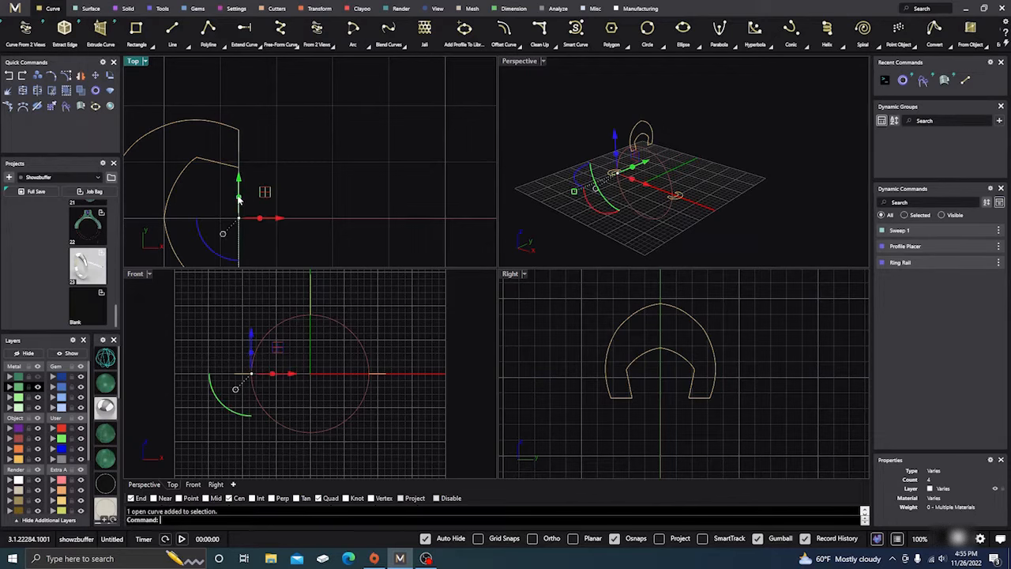
{"action": "left_click", "coordinate": [81, 75]}
{"action": "scroll", "coordinate": [229, 112], "scroll_direction": "down", "scroll_amount": 2}
{"action": "scroll", "coordinate": [236, 119], "scroll_direction": "down", "scroll_amount": 6}
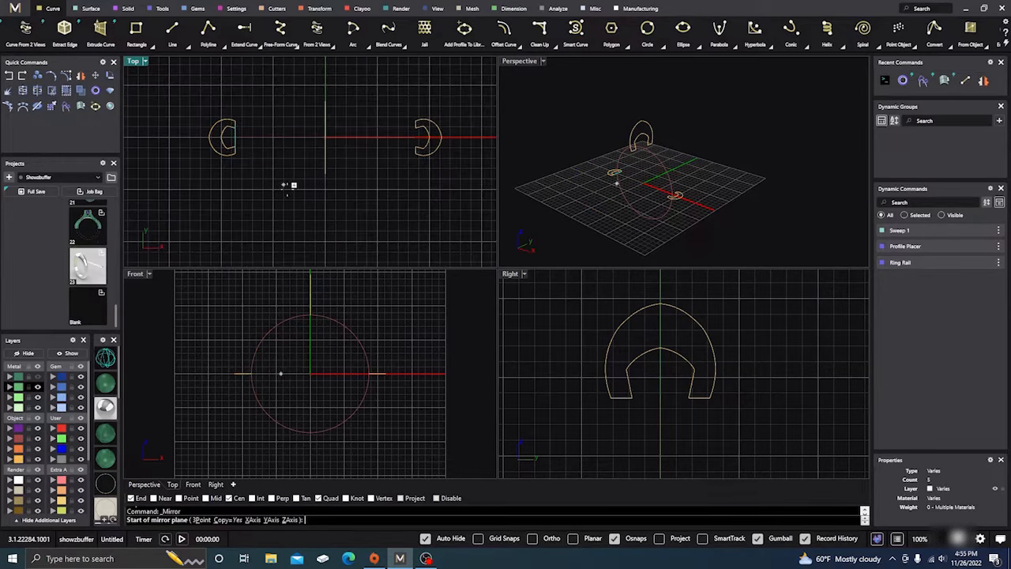
{"action": "type", "text": "0"}
{"action": "key", "text": "Return"}
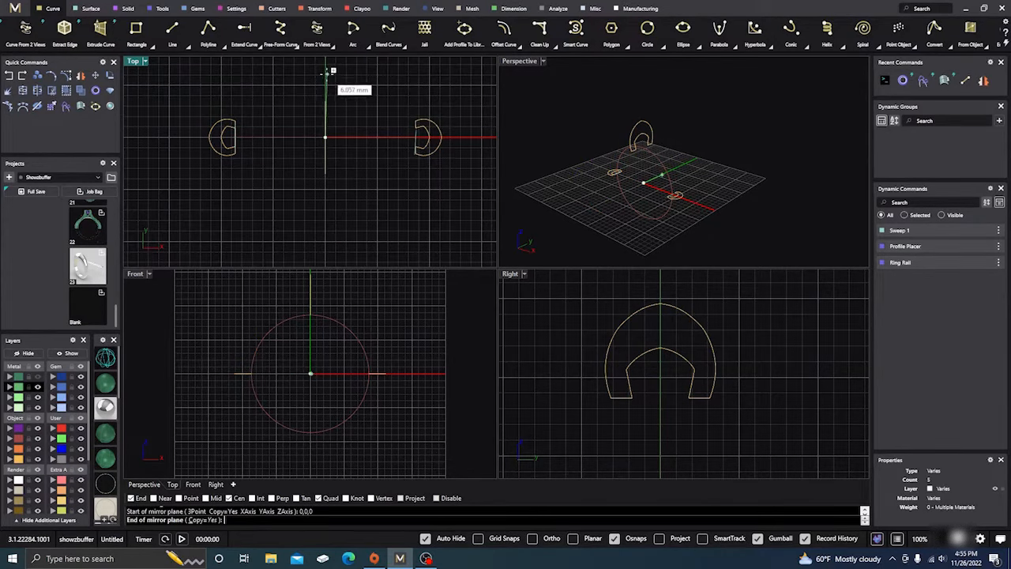
{"action": "left_click", "coordinate": [326, 73]}
{"action": "left_click", "coordinate": [537, 113]}
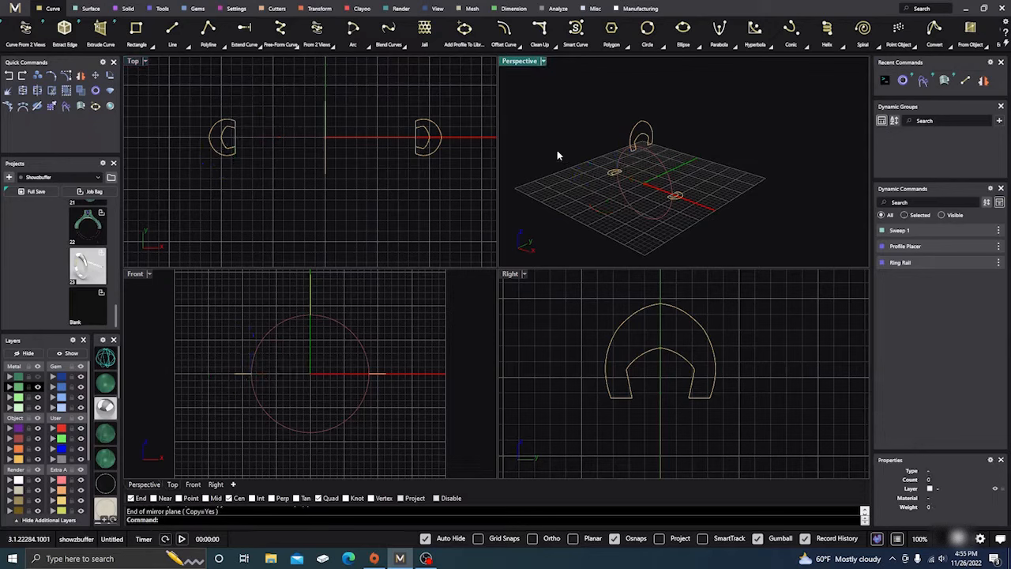
{"action": "scroll", "coordinate": [642, 164], "scroll_direction": "up", "scroll_amount": 3}
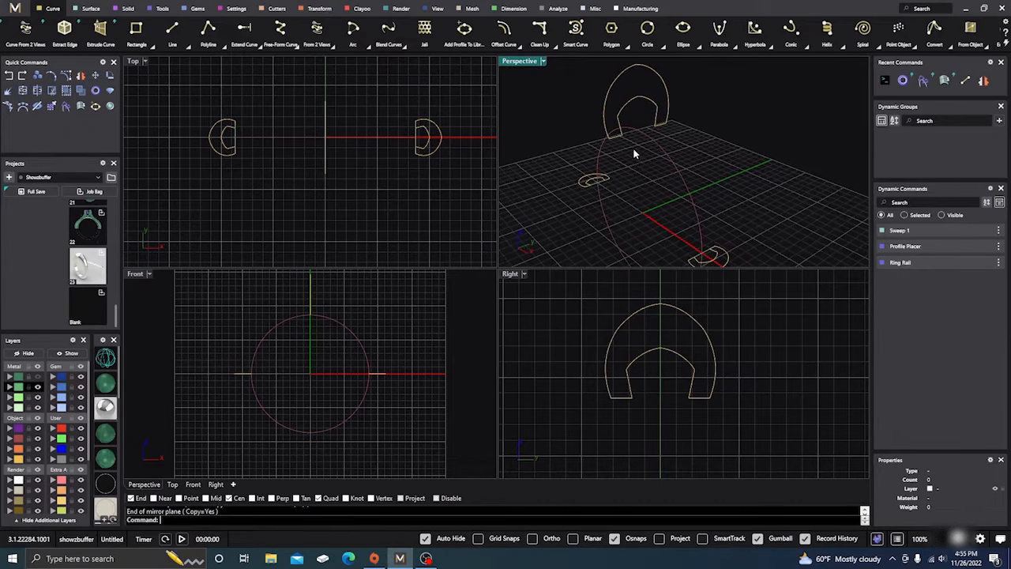
{"action": "scroll", "coordinate": [635, 146], "scroll_direction": "up", "scroll_amount": 3}
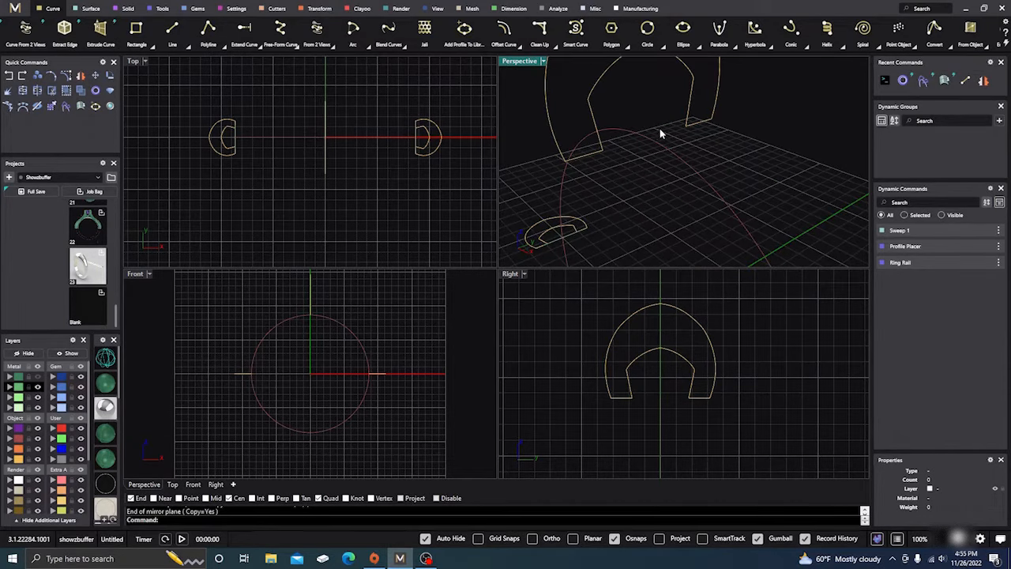
{"action": "right_click", "coordinate": [660, 129]}
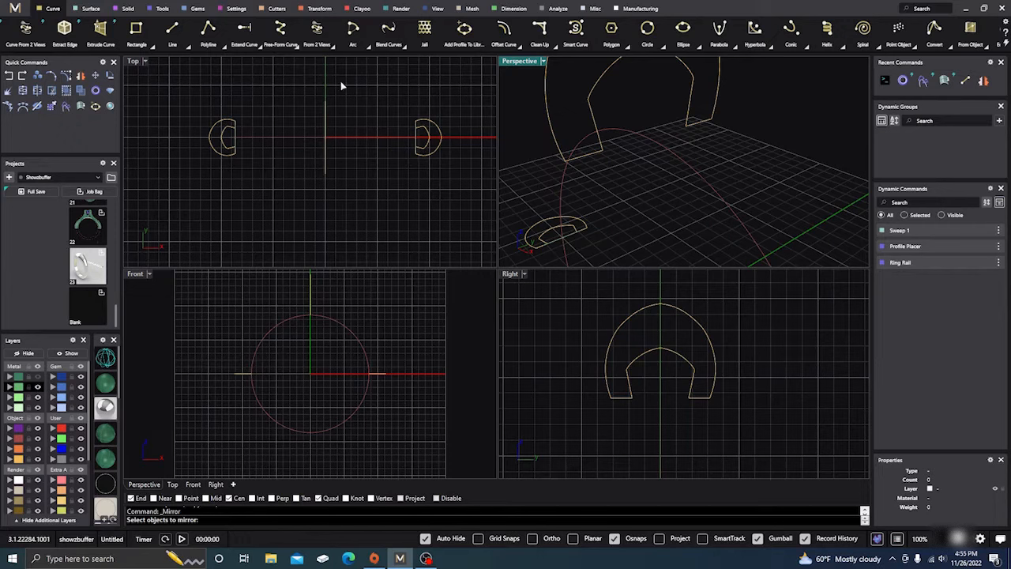
{"action": "right_click", "coordinate": [341, 82]}
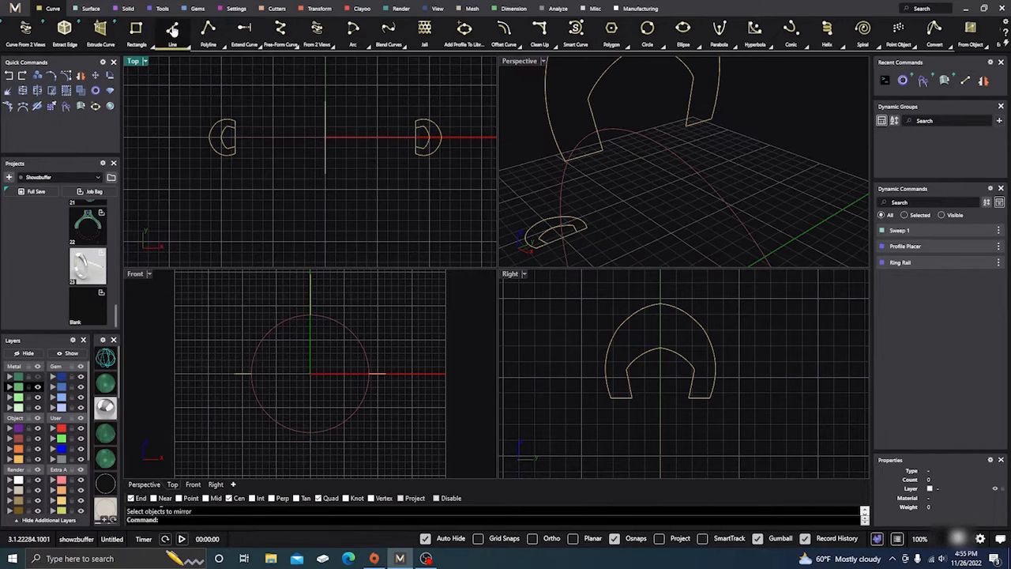
{"action": "left_click", "coordinate": [173, 30]}
{"action": "left_click", "coordinate": [183, 68]}
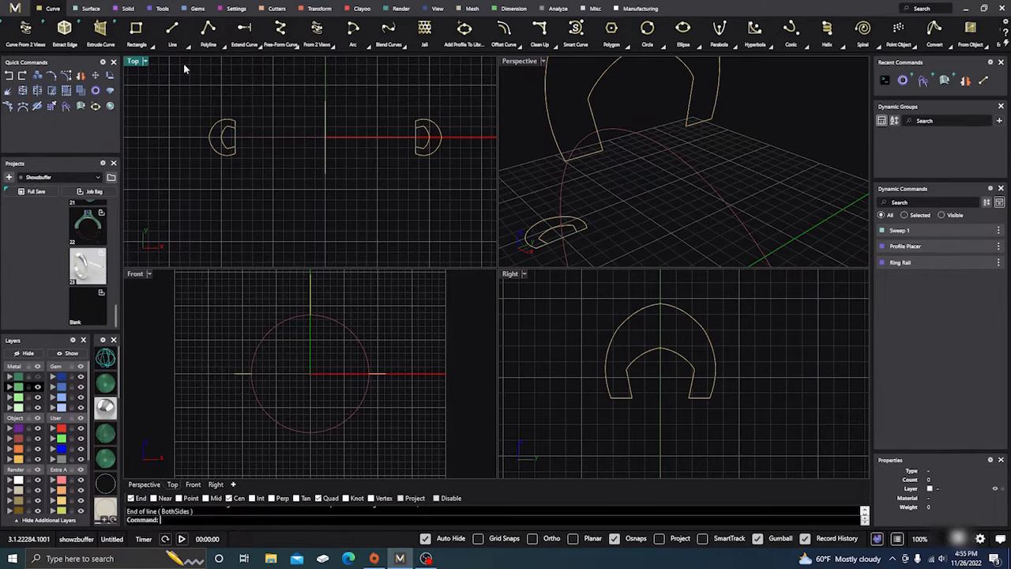
- Draw a line from its midpoint at the ring rail's top, extending about 2.37 mm each way across the top profile's wall ends
{"action": "right_click", "coordinate": [173, 30]}
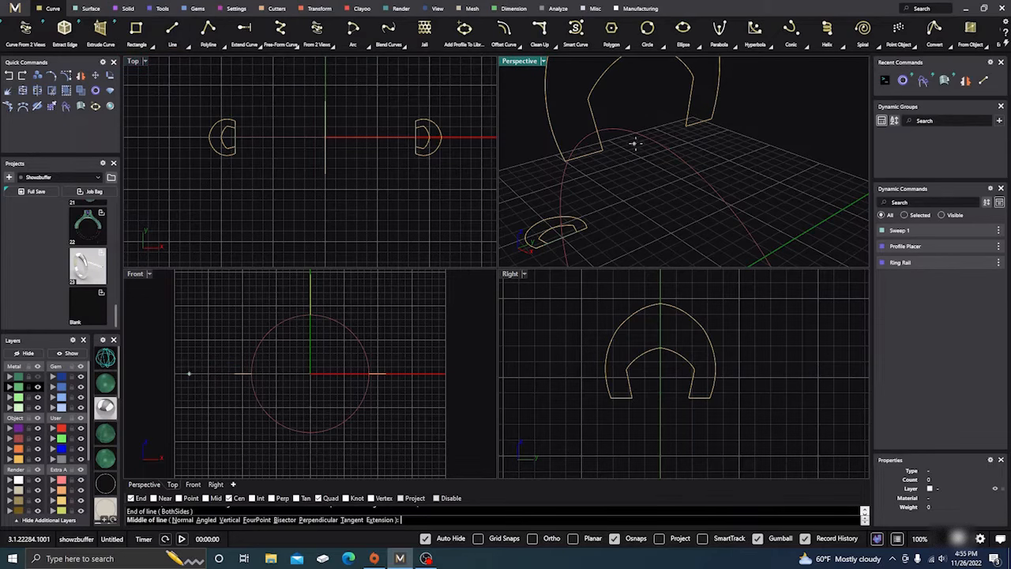
{"action": "left_click", "coordinate": [643, 138]}
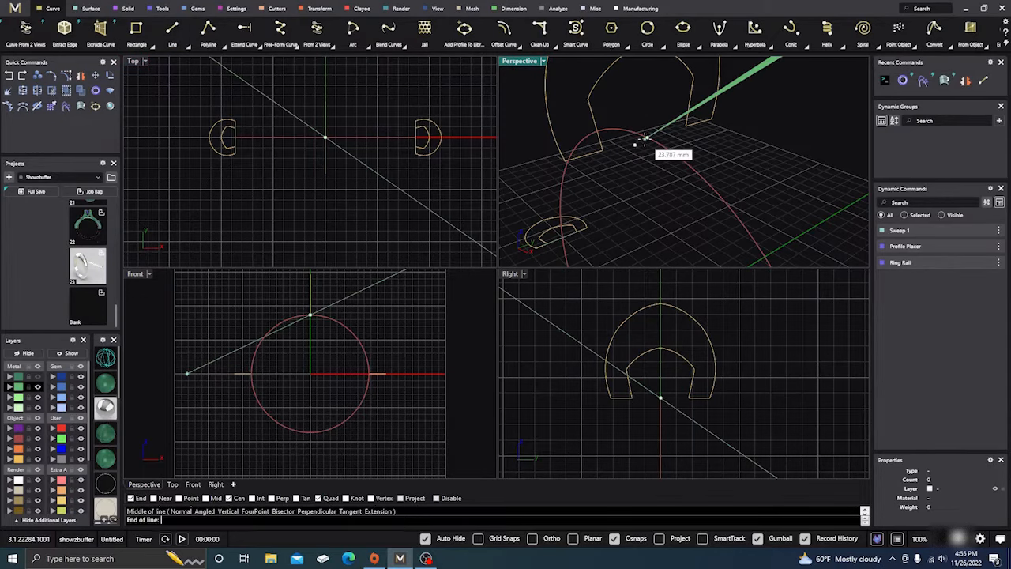
{"action": "scroll", "coordinate": [695, 122], "scroll_direction": "up", "scroll_amount": 3}
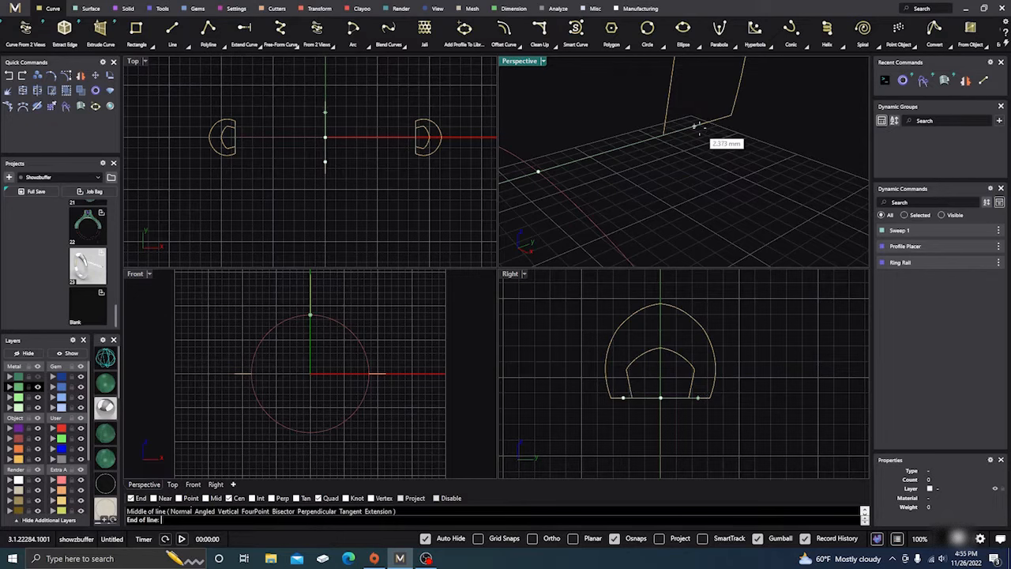
{"action": "left_click", "coordinate": [696, 126]}
{"action": "scroll", "coordinate": [626, 168], "scroll_direction": "down", "scroll_amount": 5}
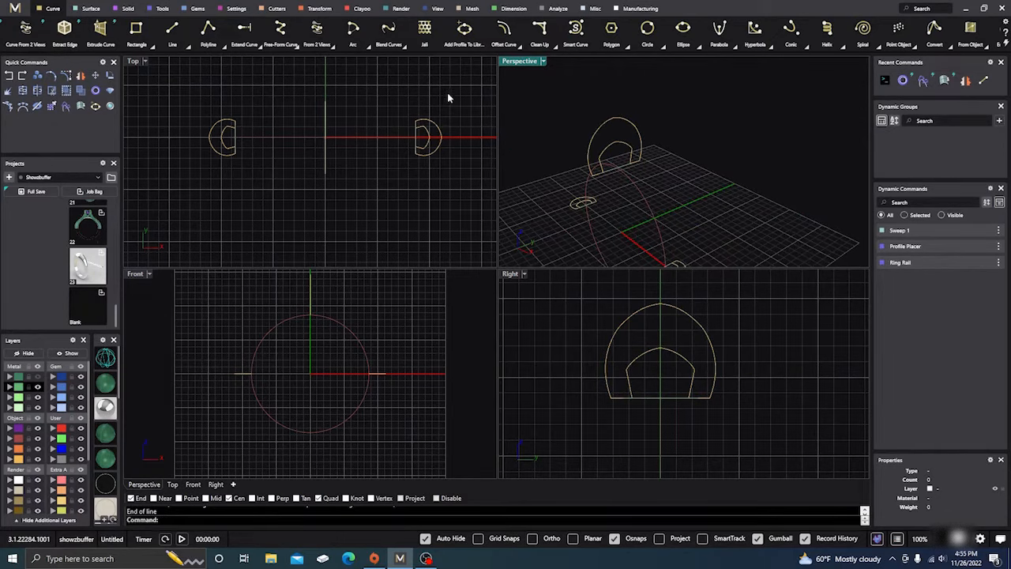
- Sweep the three lines at the side and top profiles along the ring rail with Sweep 1
{"action": "left_click", "coordinate": [87, 8]}
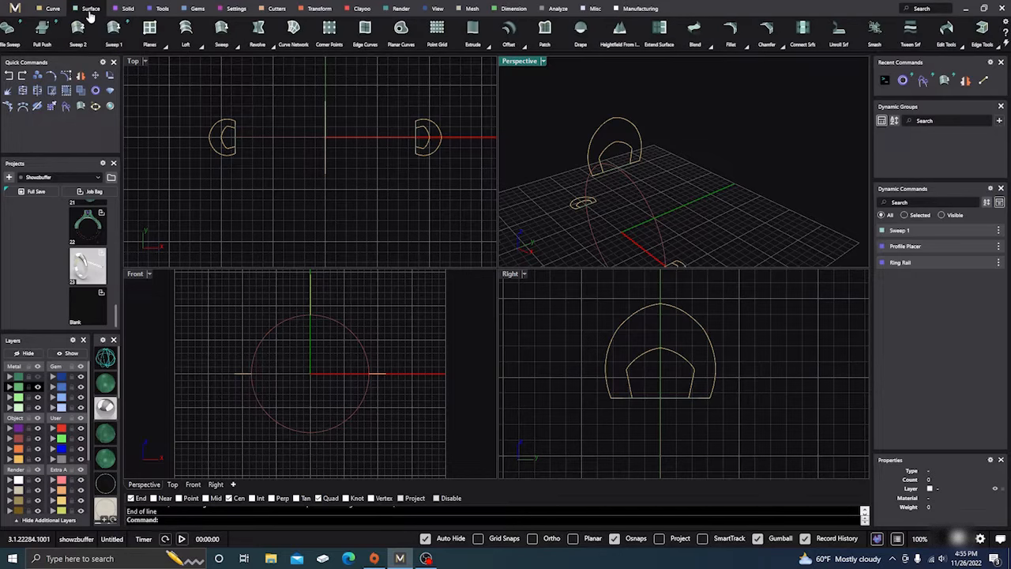
{"action": "left_click", "coordinate": [113, 39]}
{"action": "left_click", "coordinate": [596, 241]}
{"action": "left_click", "coordinate": [582, 207]}
{"action": "left_click", "coordinate": [612, 236]}
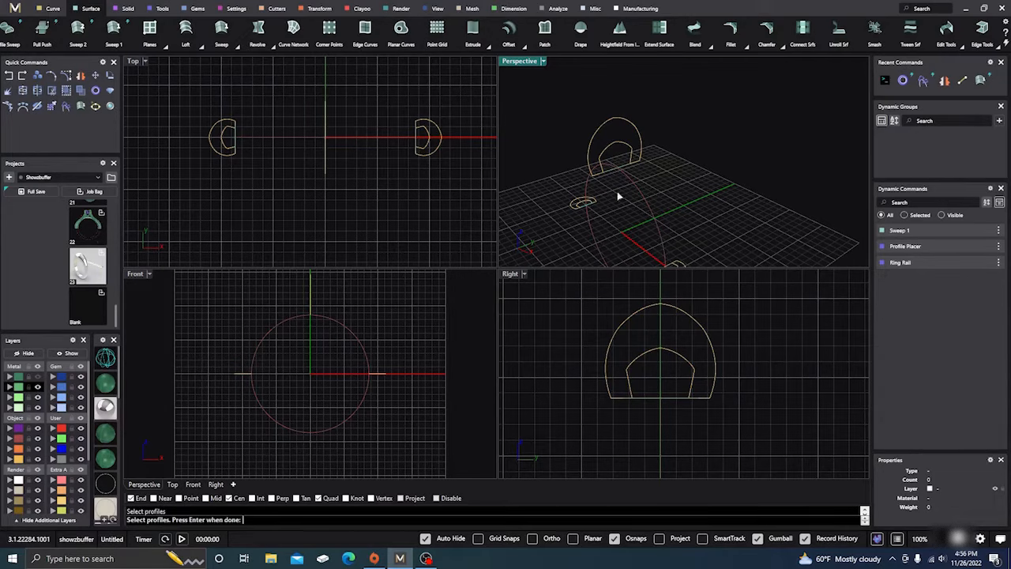
{"action": "scroll", "coordinate": [611, 178], "scroll_direction": "down", "scroll_amount": 3}
{"action": "right_click_drag", "start_coordinate": [614, 197], "coordinate": [656, 225]}
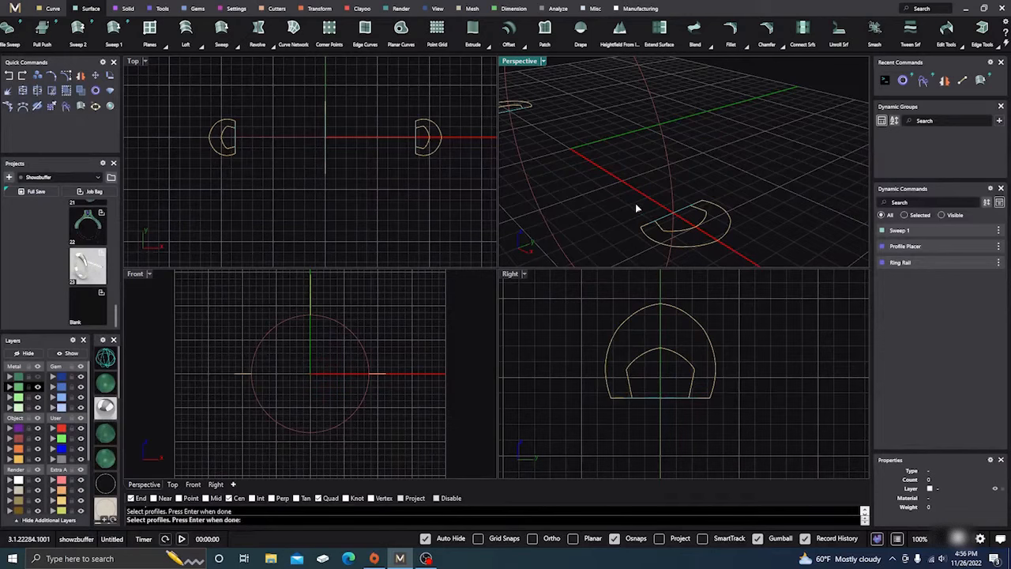
{"action": "key", "text": "Return"}
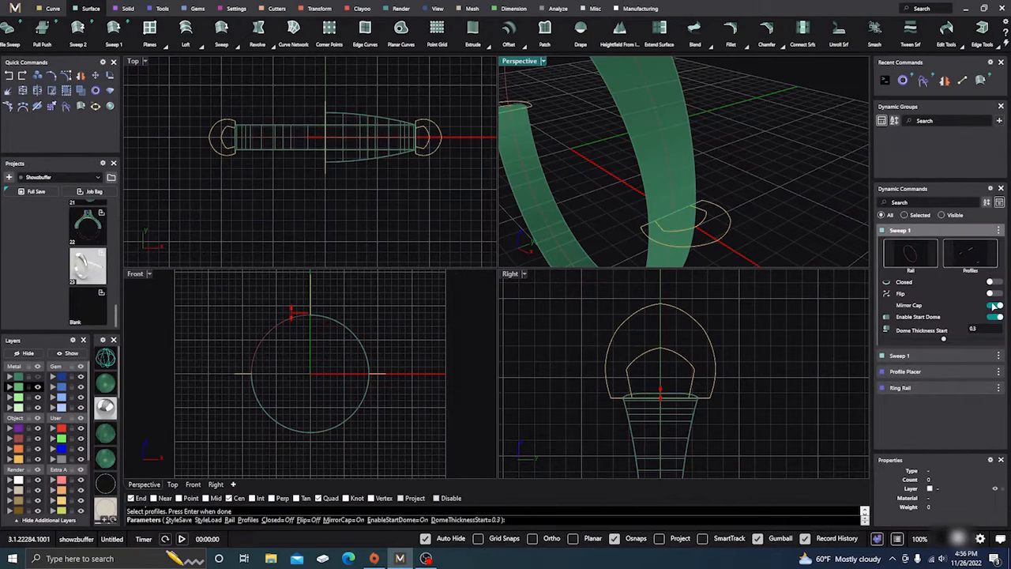
- Flip the line sweep to the upper half of the ring and disable its mirror cap, start dome and end dome
{"action": "left_click", "coordinate": [994, 294]}
{"action": "left_click", "coordinate": [995, 306]}
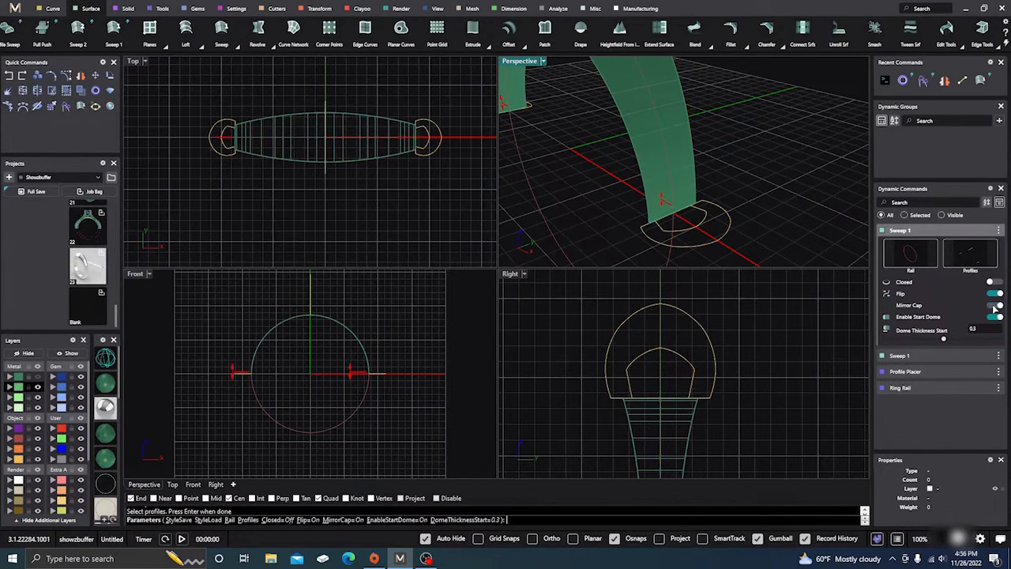
{"action": "left_click", "coordinate": [994, 317]}
{"action": "left_click", "coordinate": [996, 330]}
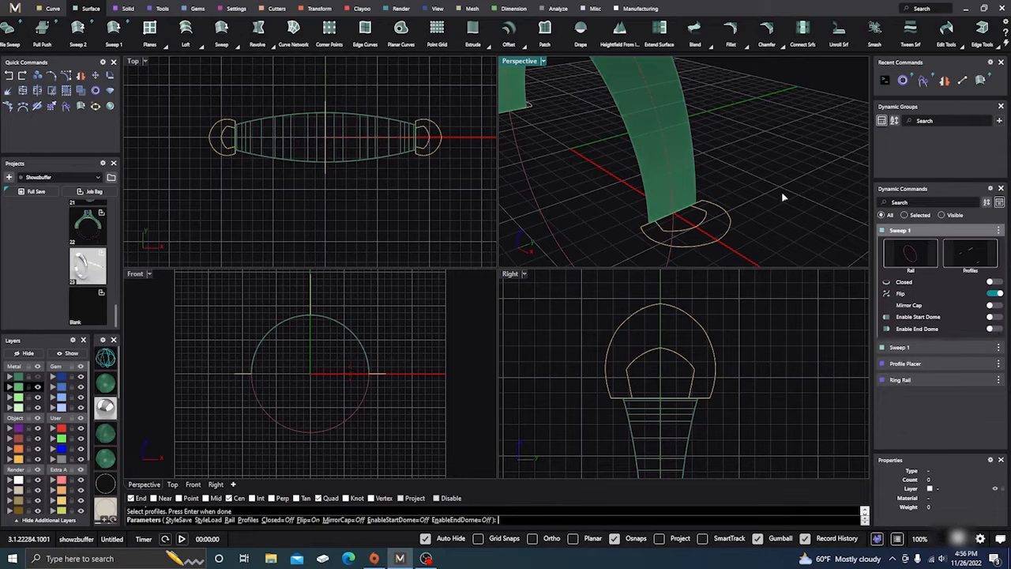
{"action": "key", "text": "Escape"}
- Show the first metal layer, maximize the Perspective view and select the inner surface swept from the lines
{"action": "right_click_drag", "start_coordinate": [784, 199], "coordinate": [755, 213]}
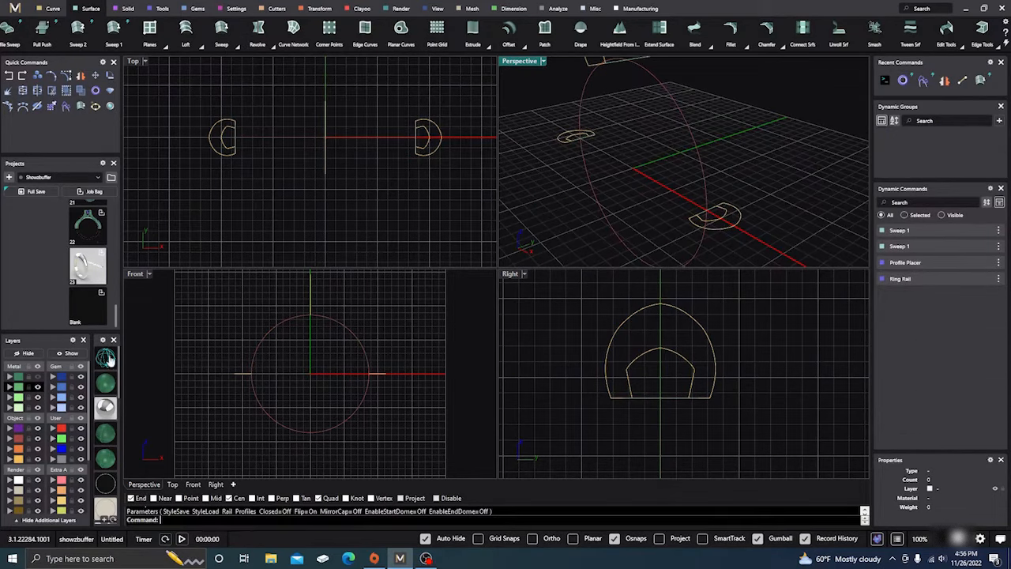
{"action": "double_click", "coordinate": [519, 62]}
{"action": "left_click", "coordinate": [306, 136]}
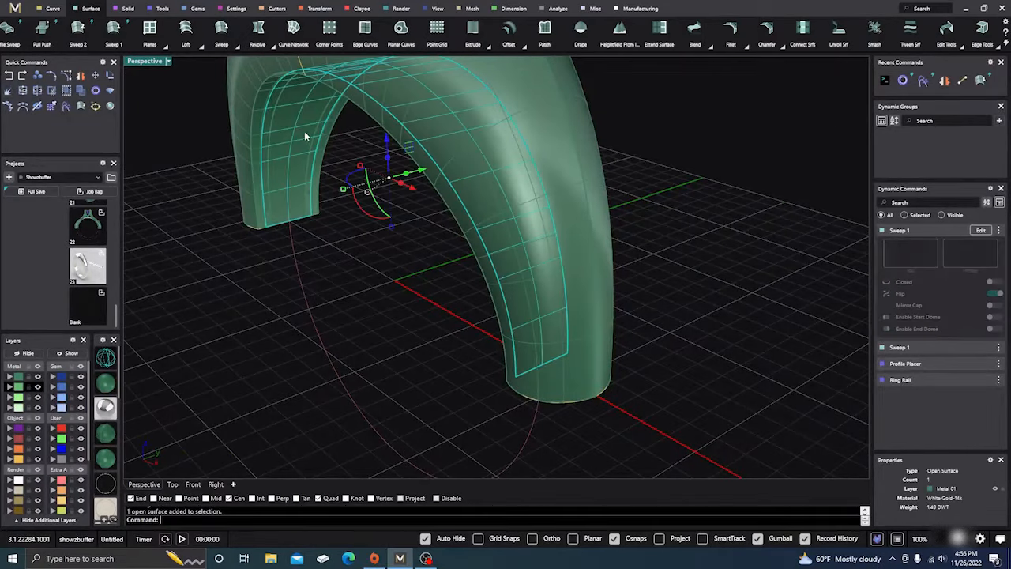
- Generate a flat base strip from the ring's inner swept surface with Auto Base
{"action": "left_click", "coordinate": [239, 132]}
{"action": "left_click", "coordinate": [390, 316]}
{"action": "scroll", "coordinate": [391, 341], "scroll_direction": "down", "scroll_amount": 2}
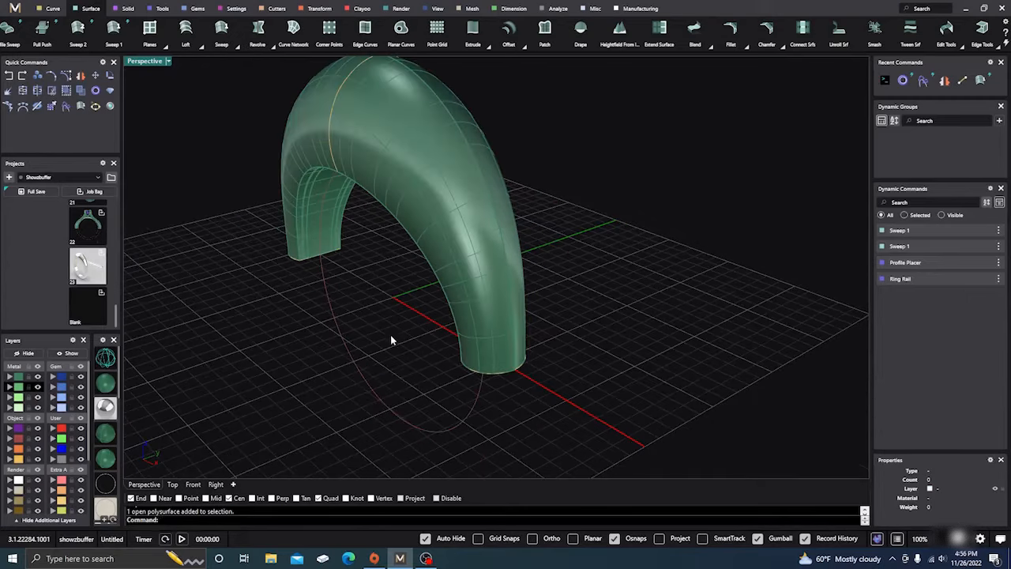
{"action": "right_click_drag", "start_coordinate": [390, 341], "coordinate": [443, 303]}
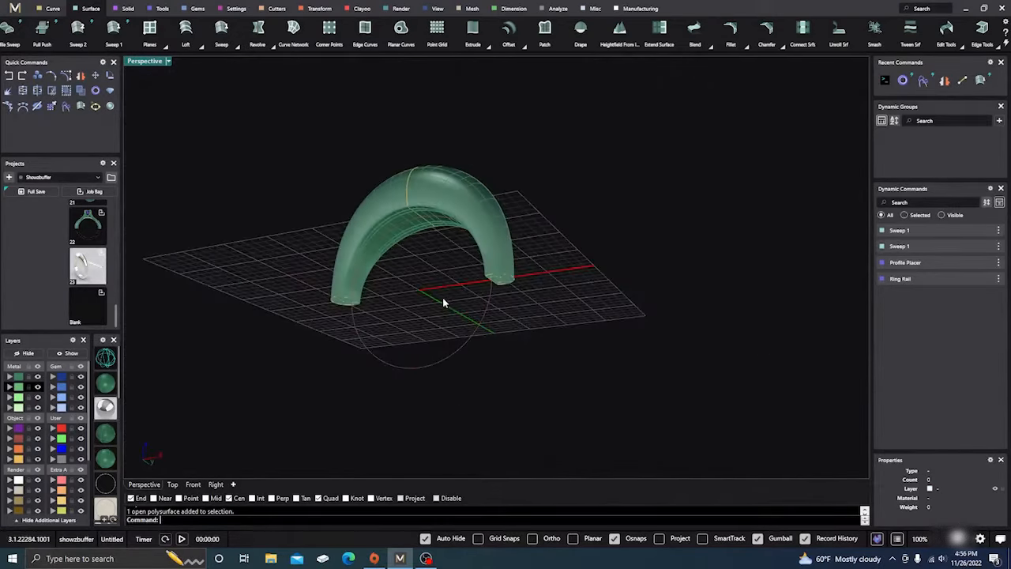
{"action": "left_click", "coordinate": [319, 9]}
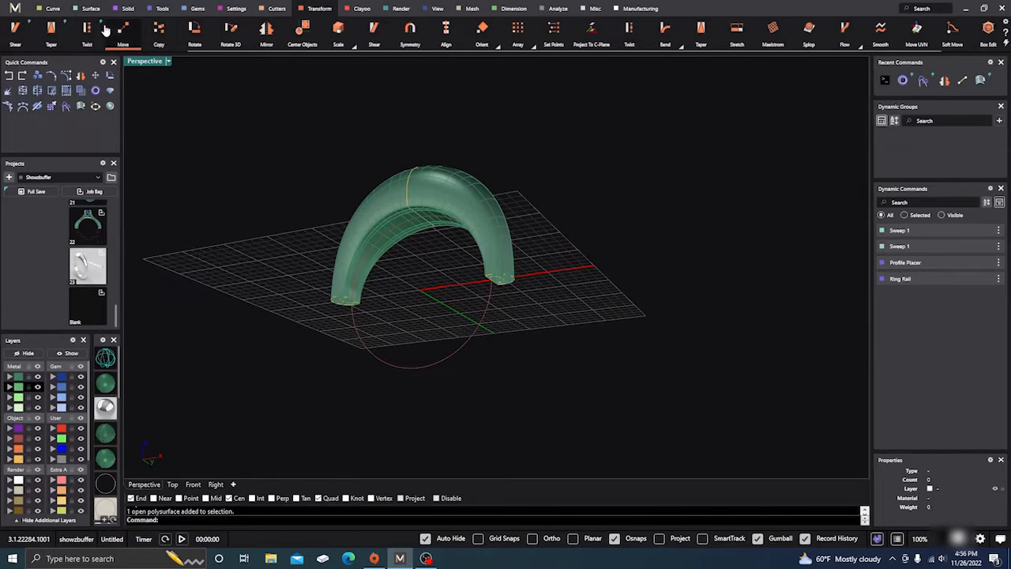
{"action": "scroll", "coordinate": [108, 30], "scroll_direction": "up", "scroll_amount": 3}
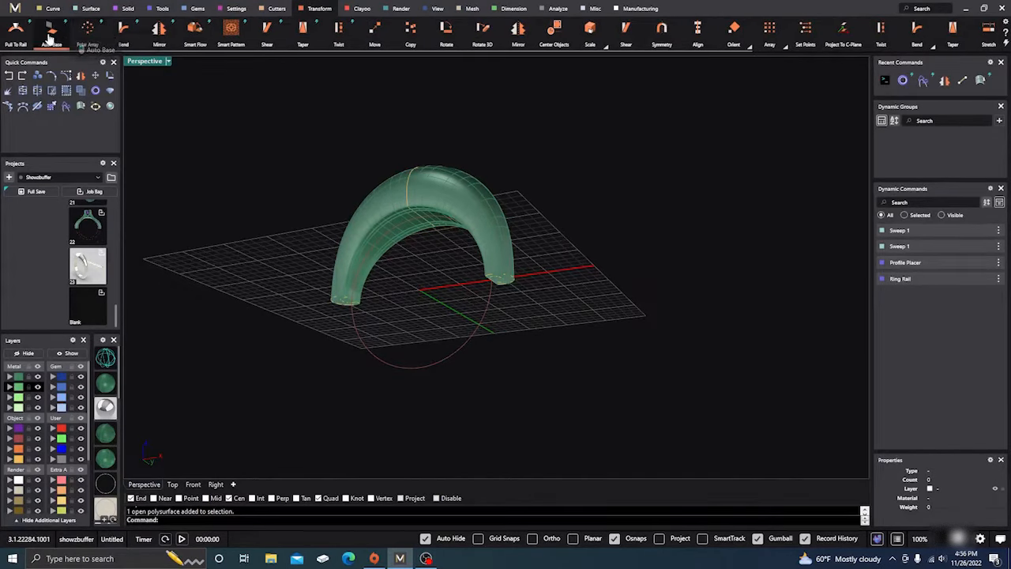
{"action": "left_click", "coordinate": [48, 36]}
{"action": "left_click", "coordinate": [400, 237]}
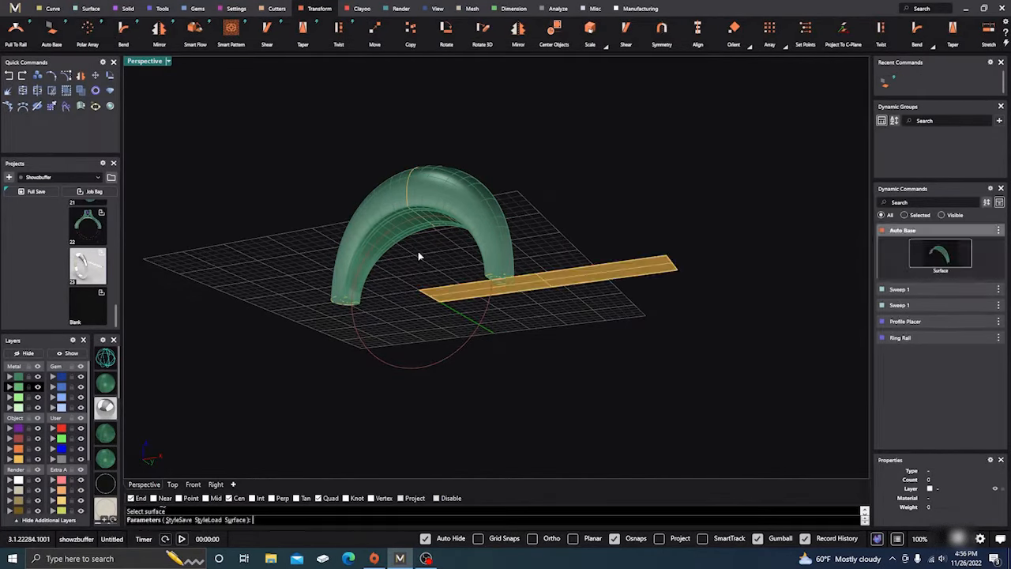
{"action": "key", "text": "Return"}
- Move the flat base strip behind the ring, centred on it, and assign it to the User 04 layer
{"action": "right_click_drag", "start_coordinate": [193, 437], "coordinate": [493, 339]}
{"action": "left_click", "coordinate": [542, 324]}
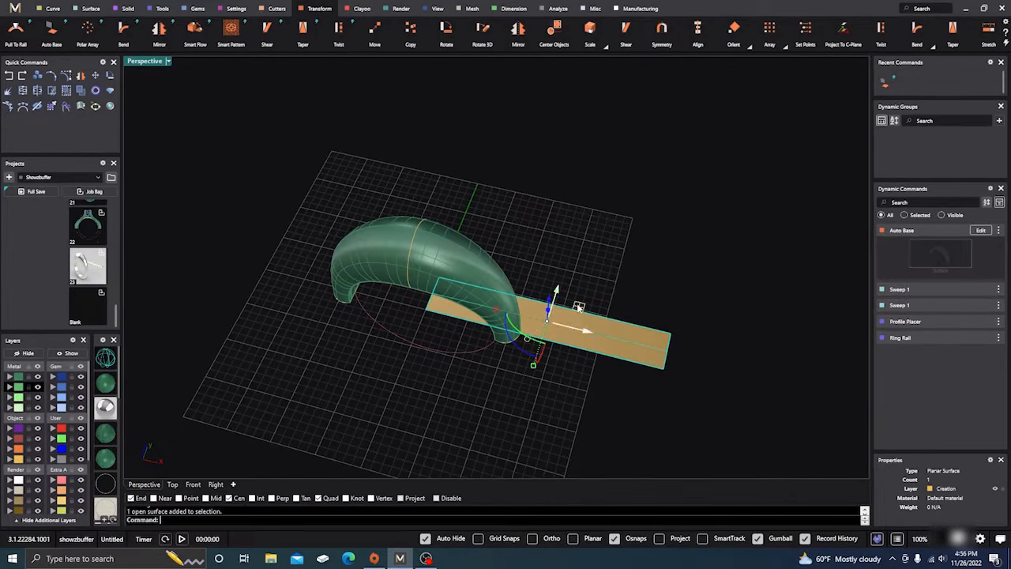
{"action": "left_click_drag", "start_coordinate": [577, 303], "coordinate": [500, 178]}
{"action": "left_click", "coordinate": [486, 186]}
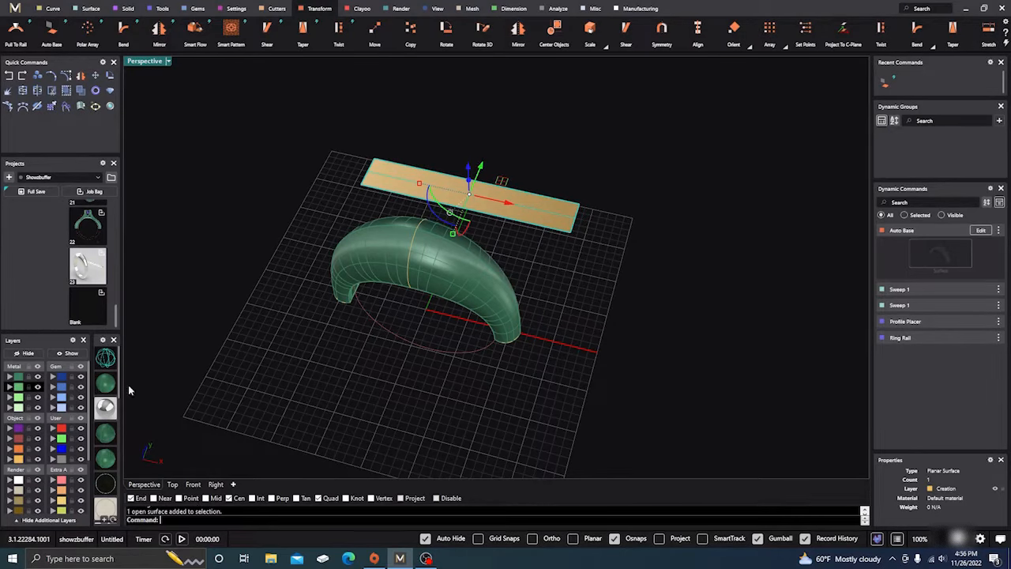
{"action": "left_click", "coordinate": [53, 459]}
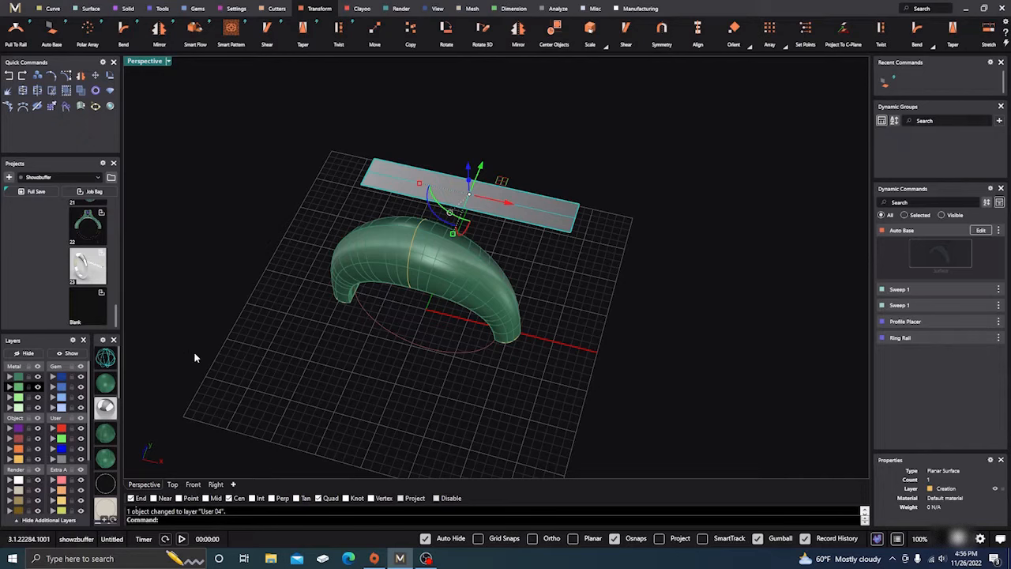
- Duplicate the flat strip's border with DupBorder and make the Creation layer current
{"action": "type", "text": "DupEdge"}
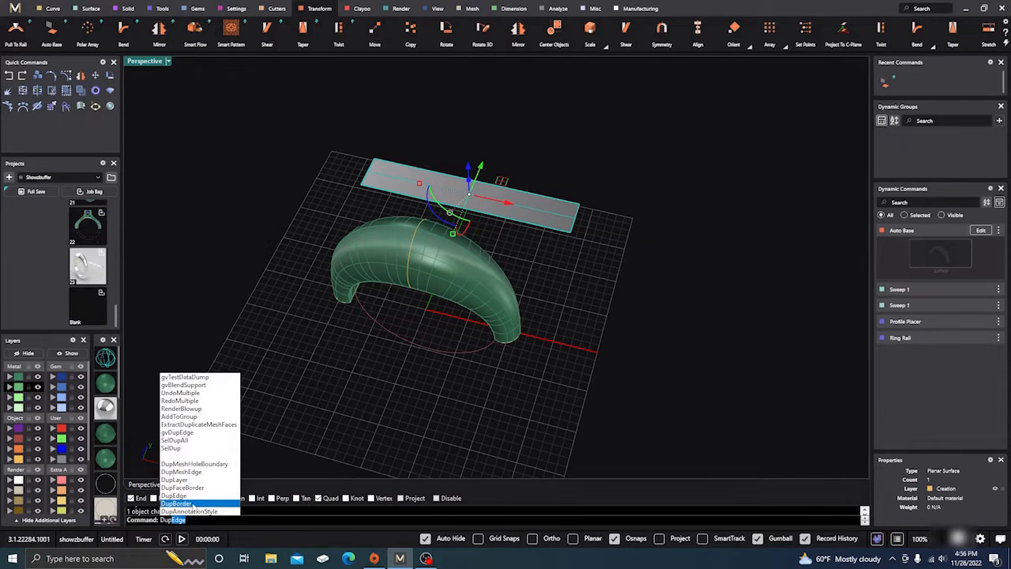
{"action": "left_click", "coordinate": [193, 504]}
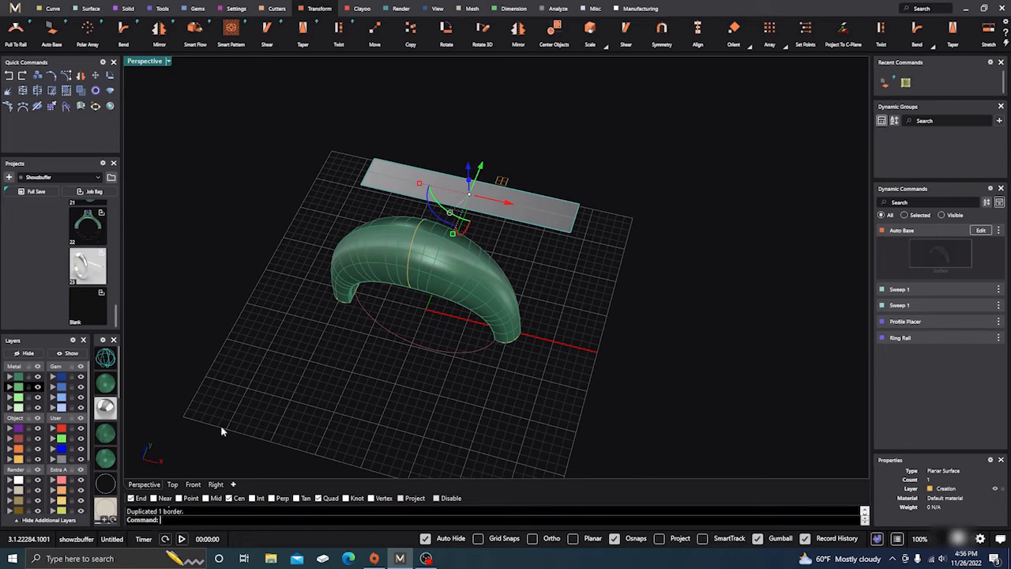
{"action": "left_click", "coordinate": [17, 458]}
{"action": "key", "text": "Escape"}
{"action": "key", "text": "Return"}
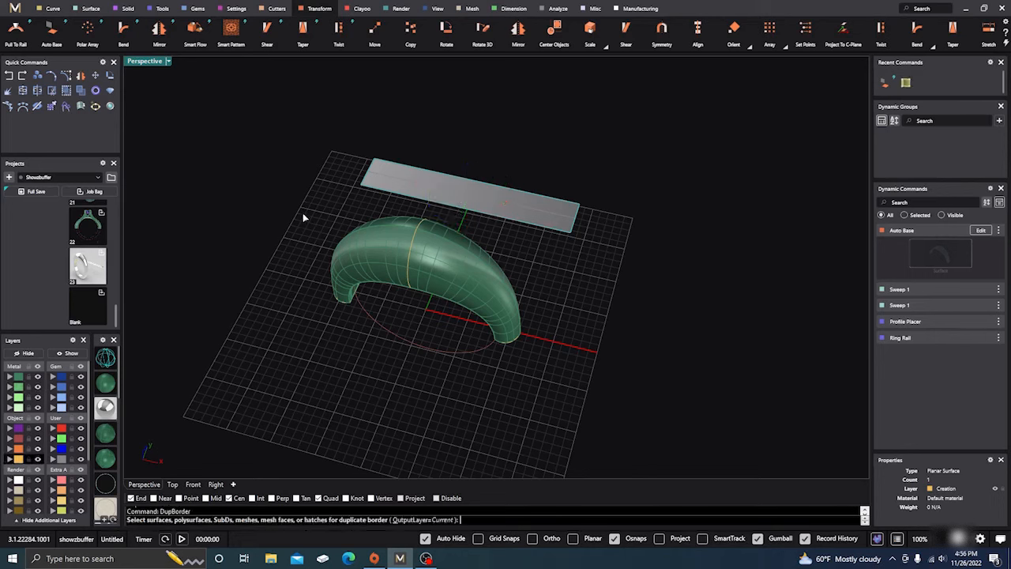
- Hide the User 04 layer and move the duplicated border curve to the Creation layer
{"action": "left_click", "coordinate": [80, 459]}
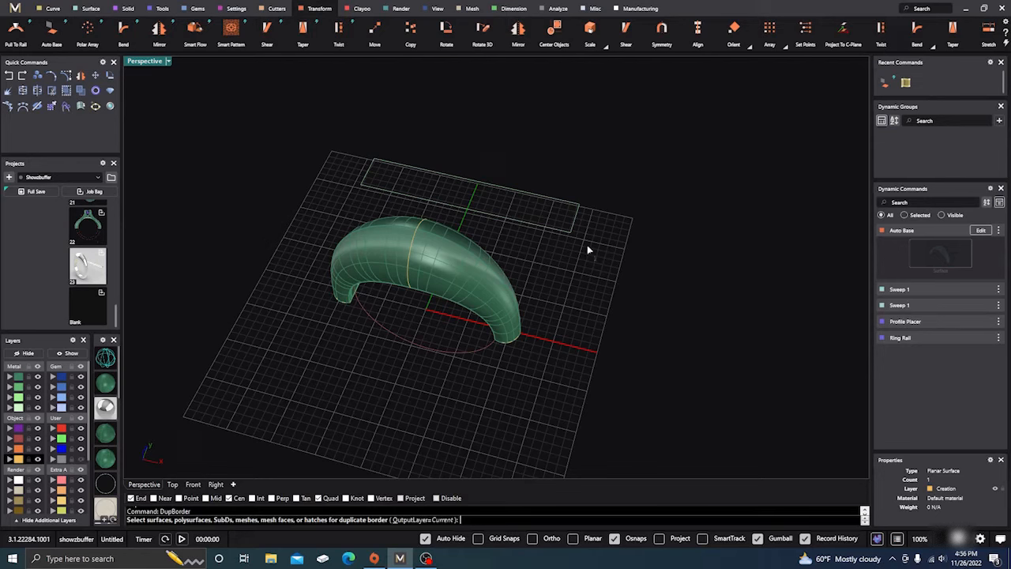
{"action": "left_click", "coordinate": [554, 193]}
{"action": "key", "text": "Escape"}
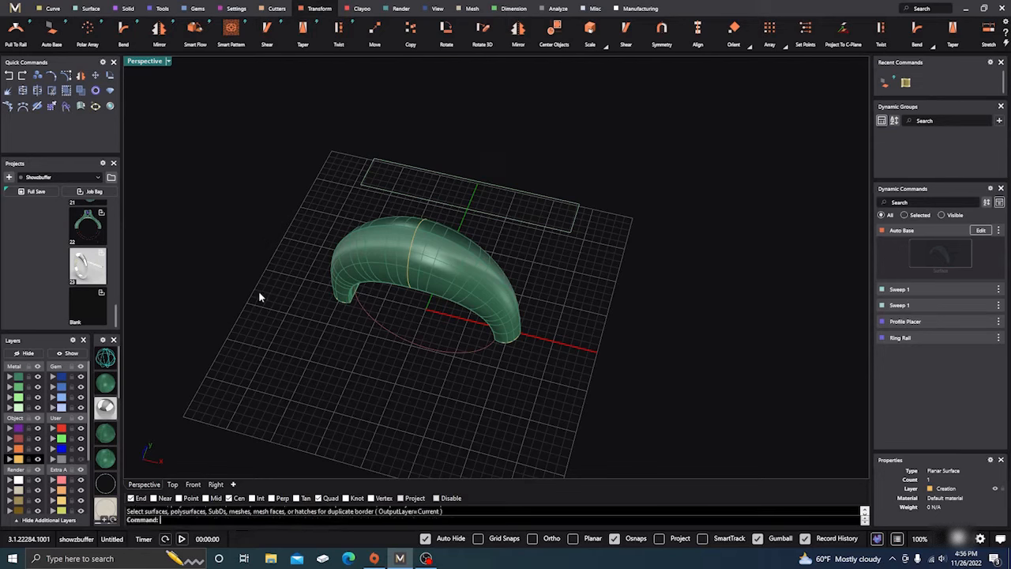
{"action": "right_click_drag", "start_coordinate": [260, 293], "coordinate": [359, 236]}
{"action": "left_click_drag", "start_coordinate": [460, 110], "coordinate": [373, 210]}
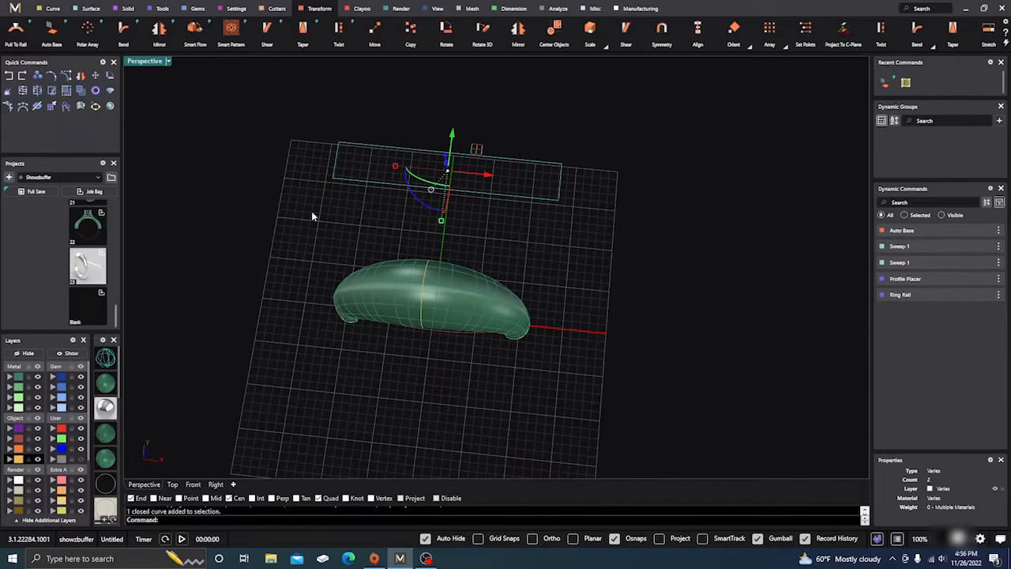
{"action": "left_click", "coordinate": [9, 459]}
{"action": "key", "text": "Escape"}
- Draw a line across the border rectangle between the midpoints of its two long edges
{"action": "scroll", "coordinate": [432, 165], "scroll_direction": "up", "scroll_amount": 4}
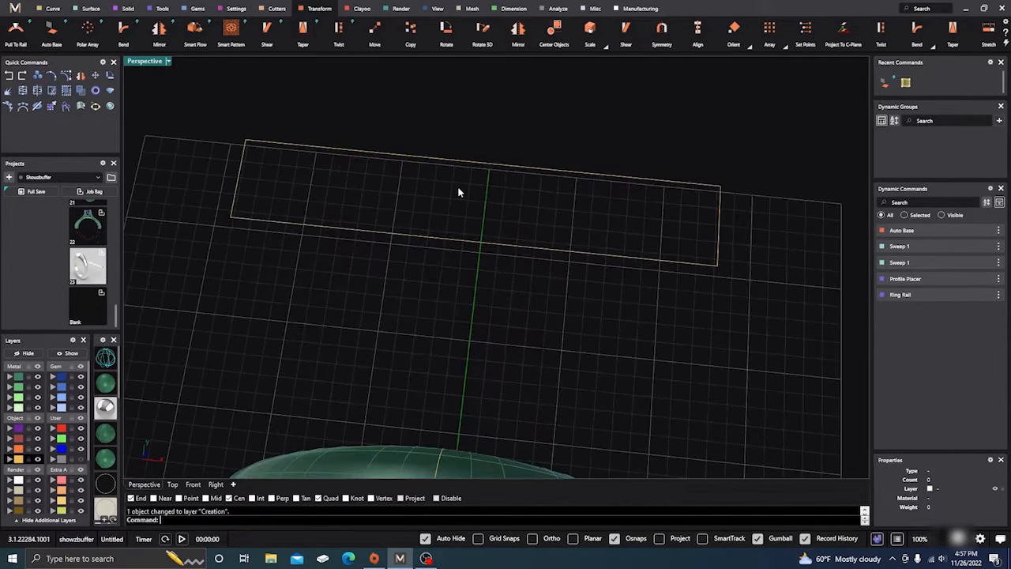
{"action": "left_click", "coordinate": [52, 9]}
{"action": "left_click", "coordinate": [423, 30]}
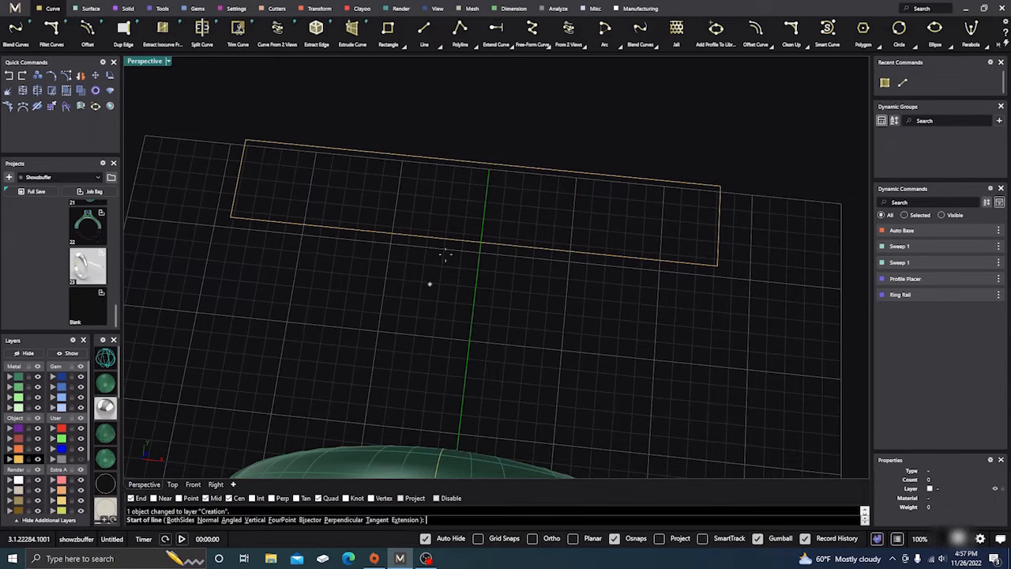
{"action": "left_click", "coordinate": [478, 163]}
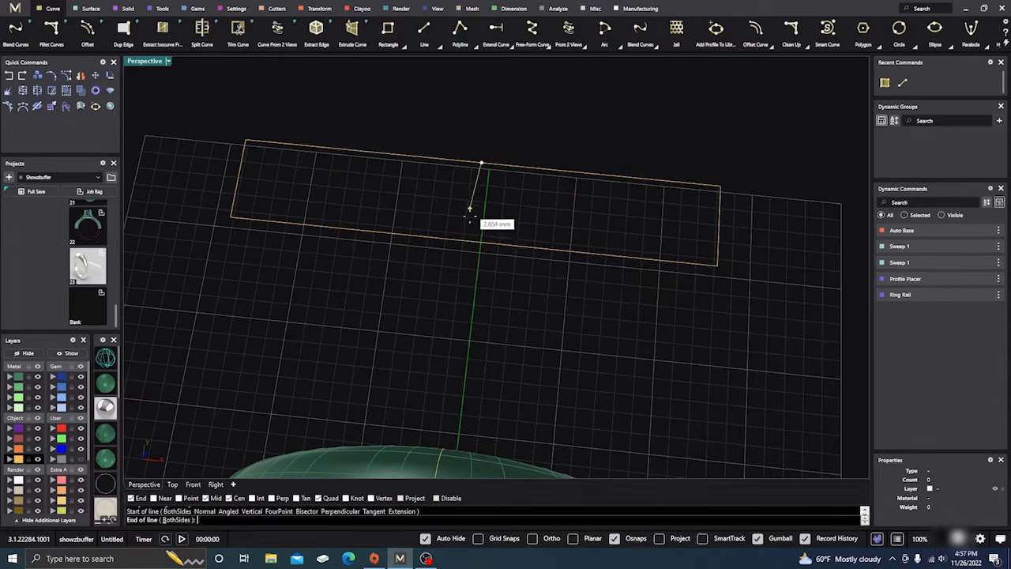
{"action": "left_click", "coordinate": [473, 240]}
- Draw a lengthwise centre line between the midpoints of the border rectangle's two short edges
{"action": "key", "text": "Return"}
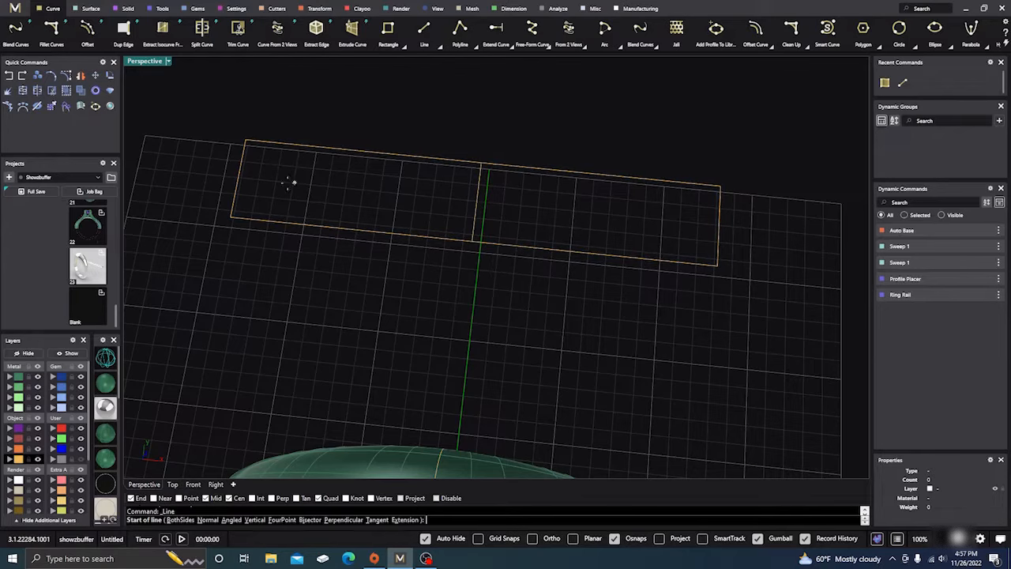
{"action": "left_click", "coordinate": [237, 179]}
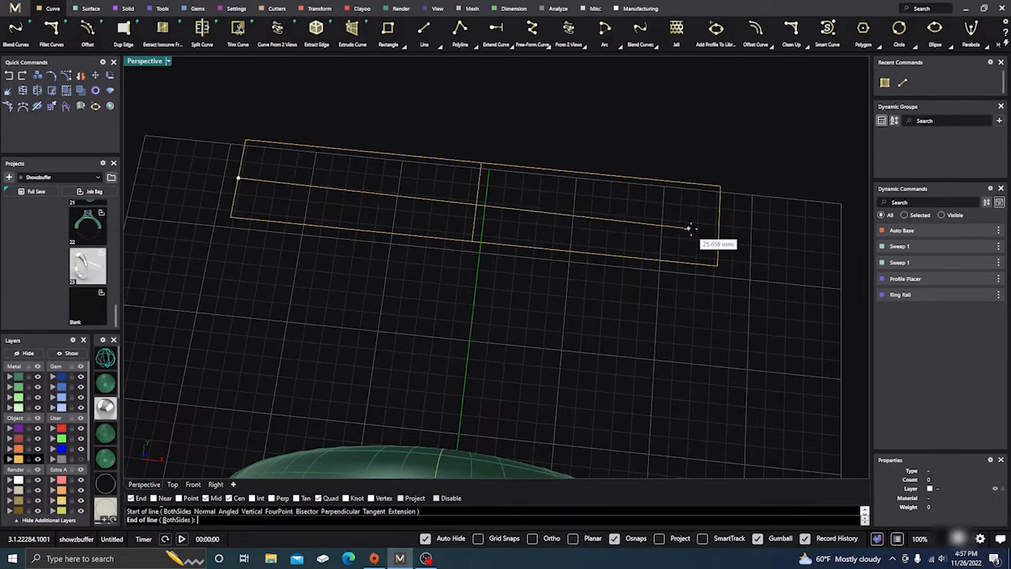
{"action": "left_click", "coordinate": [719, 226]}
- Extrude the border rectangle upward by about half a small grid square in the Right view
{"action": "scroll", "coordinate": [470, 321], "scroll_direction": "down", "scroll_amount": 4}
{"action": "right_click_drag", "start_coordinate": [470, 322], "coordinate": [482, 297]}
{"action": "scroll", "coordinate": [454, 300], "scroll_direction": "up", "scroll_amount": 4}
{"action": "scroll", "coordinate": [454, 298], "scroll_direction": "down", "scroll_amount": 1}
{"action": "scroll", "coordinate": [455, 300], "scroll_direction": "down", "scroll_amount": 2}
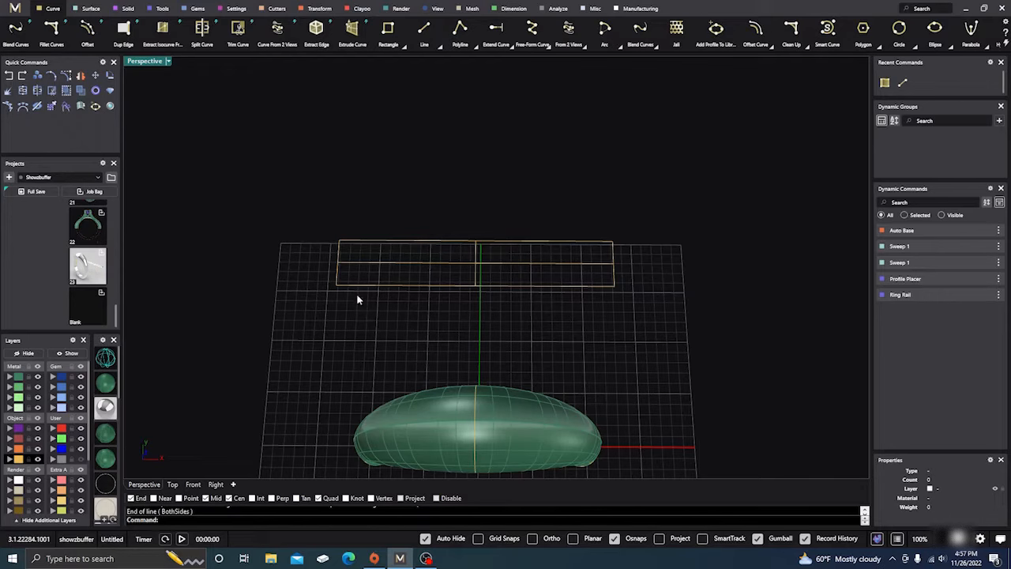
{"action": "right_click_drag", "start_coordinate": [348, 329], "coordinate": [329, 287]}
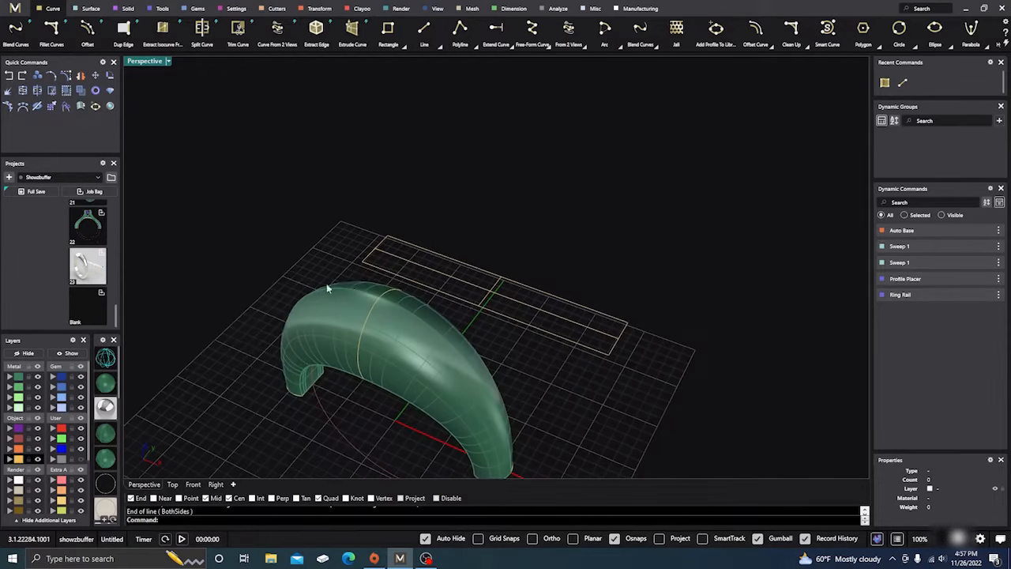
{"action": "scroll", "coordinate": [395, 276], "scroll_direction": "up", "scroll_amount": 5}
{"action": "left_click", "coordinate": [405, 276]}
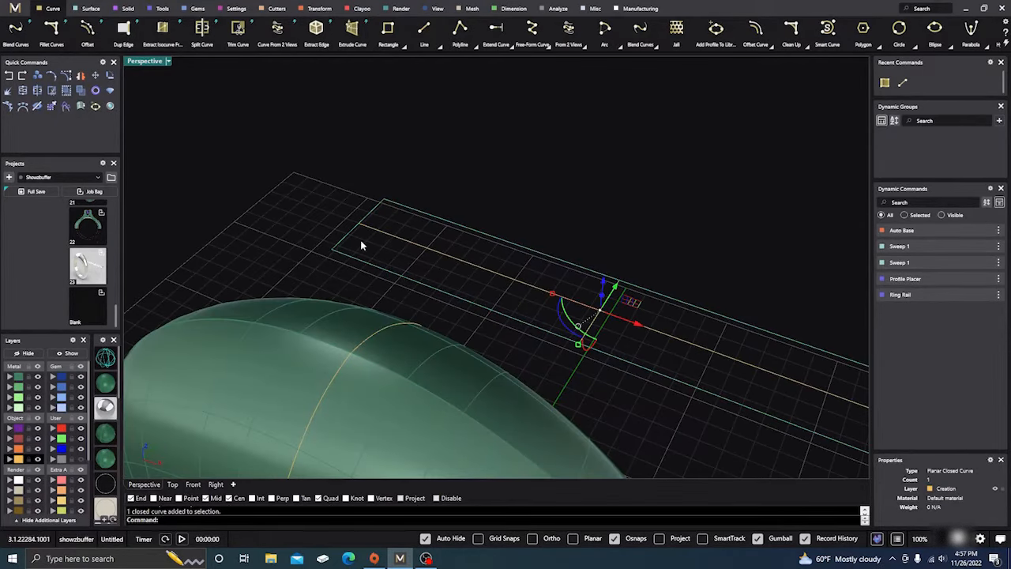
{"action": "left_click", "coordinate": [216, 484]}
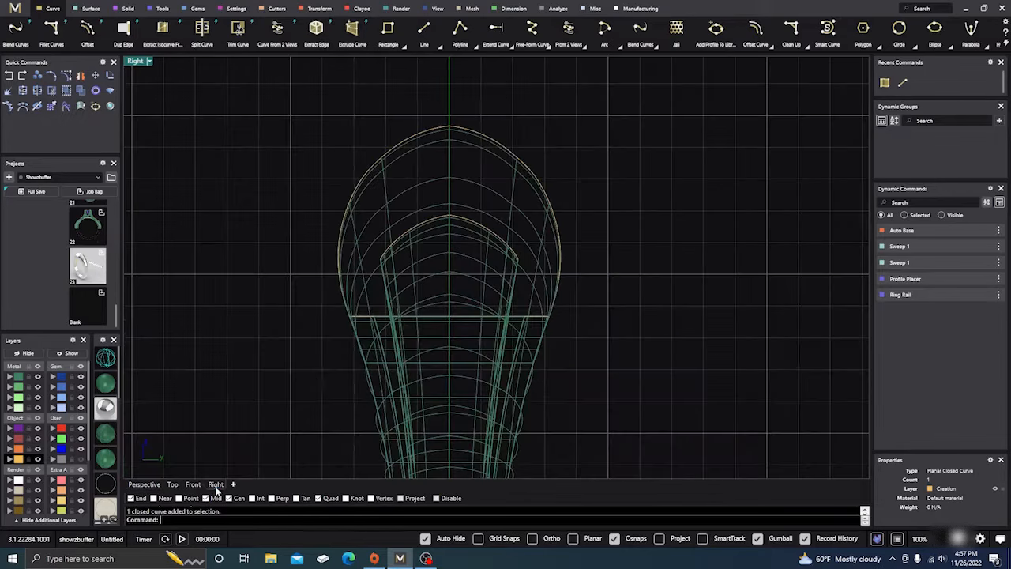
{"action": "scroll", "coordinate": [387, 332], "scroll_direction": "down", "scroll_amount": 4}
{"action": "scroll", "coordinate": [474, 371], "scroll_direction": "up", "scroll_amount": 8}
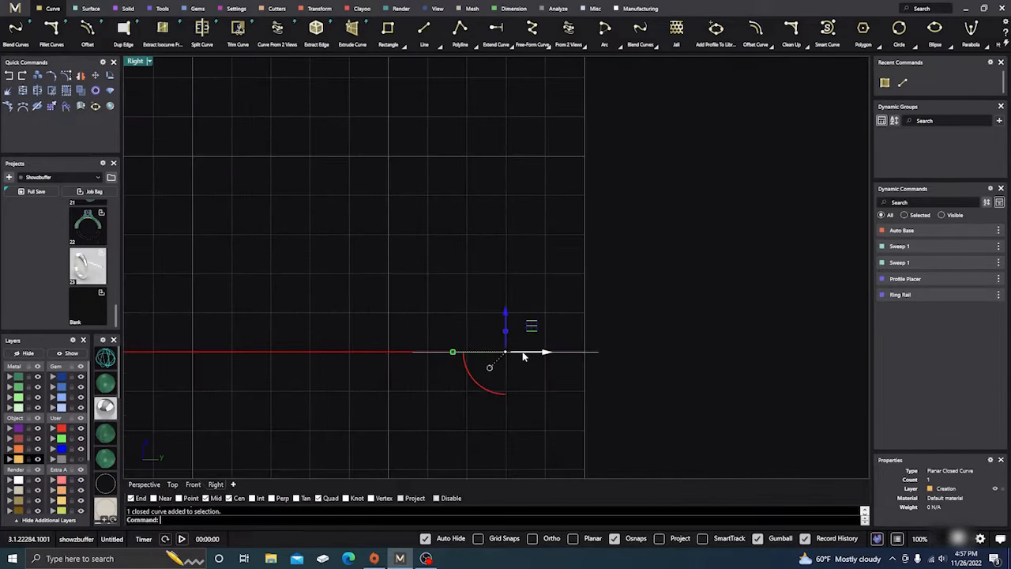
{"action": "left_click_drag", "start_coordinate": [505, 329], "coordinate": [507, 314]}
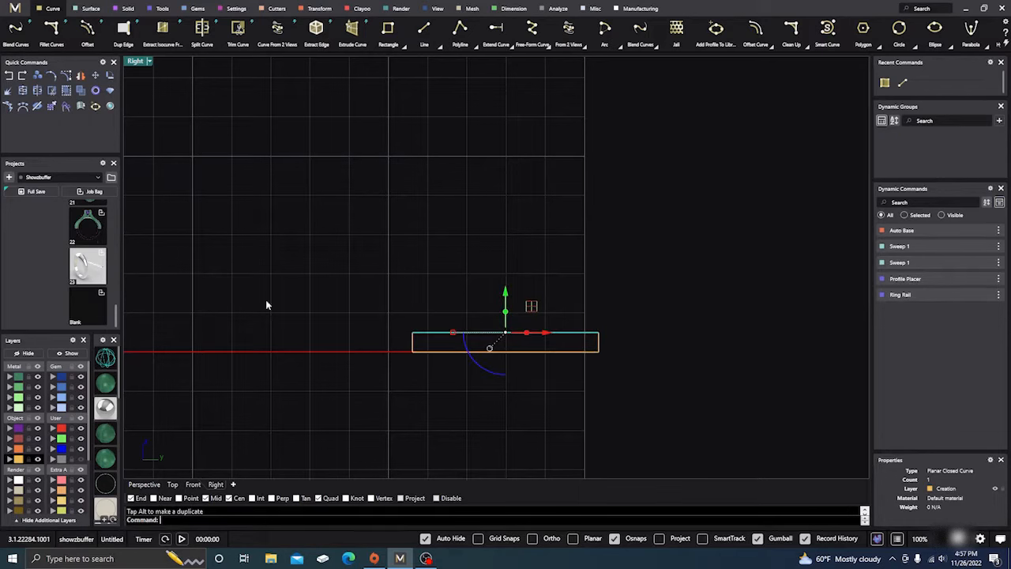
- Cap the extruded border so it becomes a closed solid plate, accepting the broken history
{"action": "left_click", "coordinate": [147, 485]}
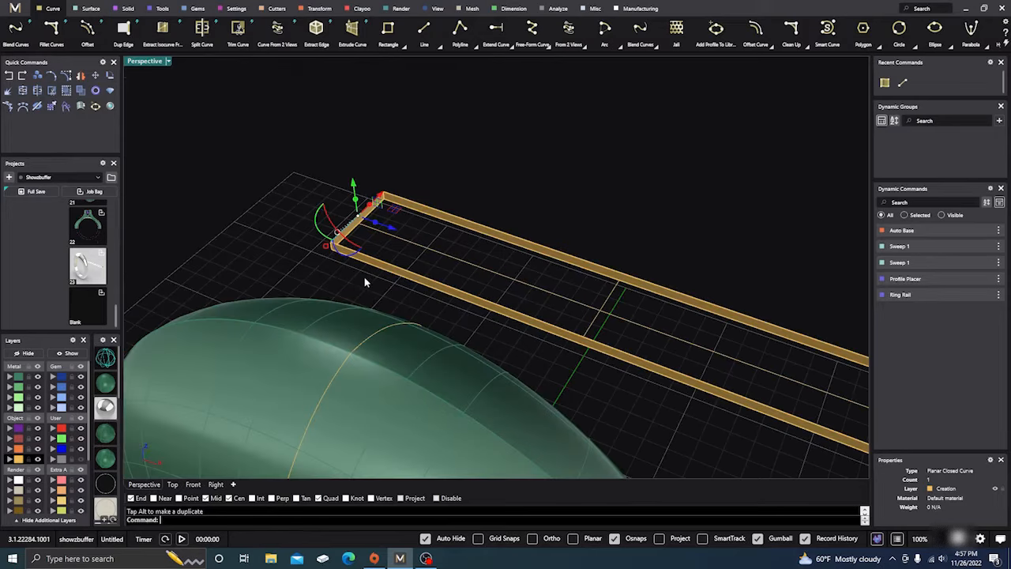
{"action": "scroll", "coordinate": [371, 282], "scroll_direction": "down", "scroll_amount": 3}
{"action": "left_click", "coordinate": [523, 345]}
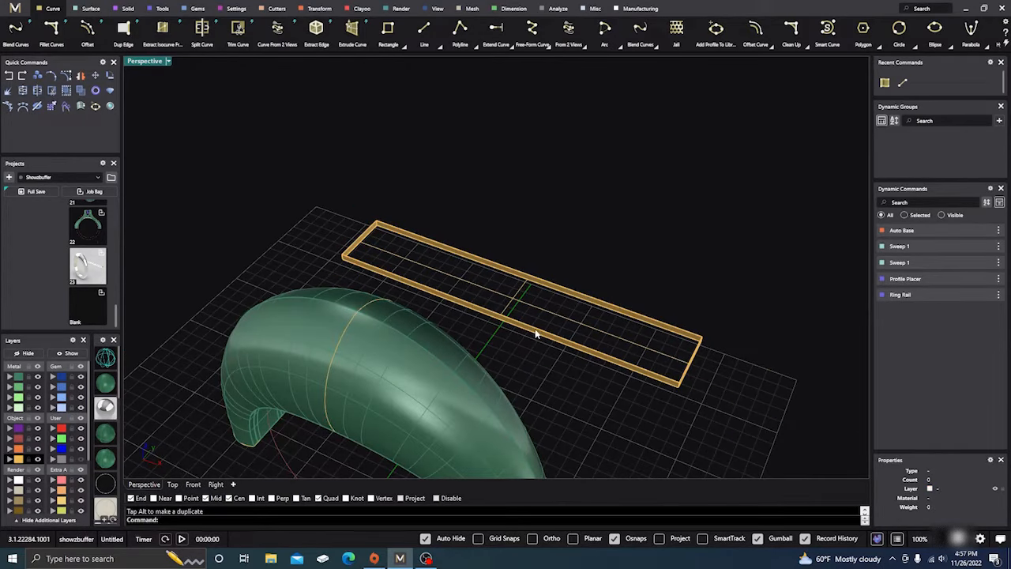
{"action": "left_click", "coordinate": [537, 337]}
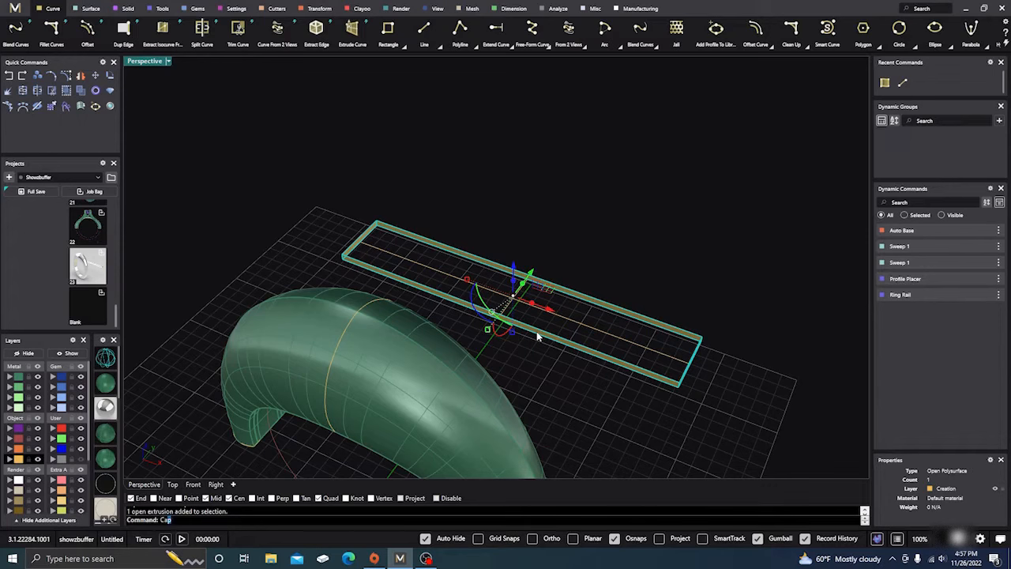
{"action": "key", "text": "Return"}
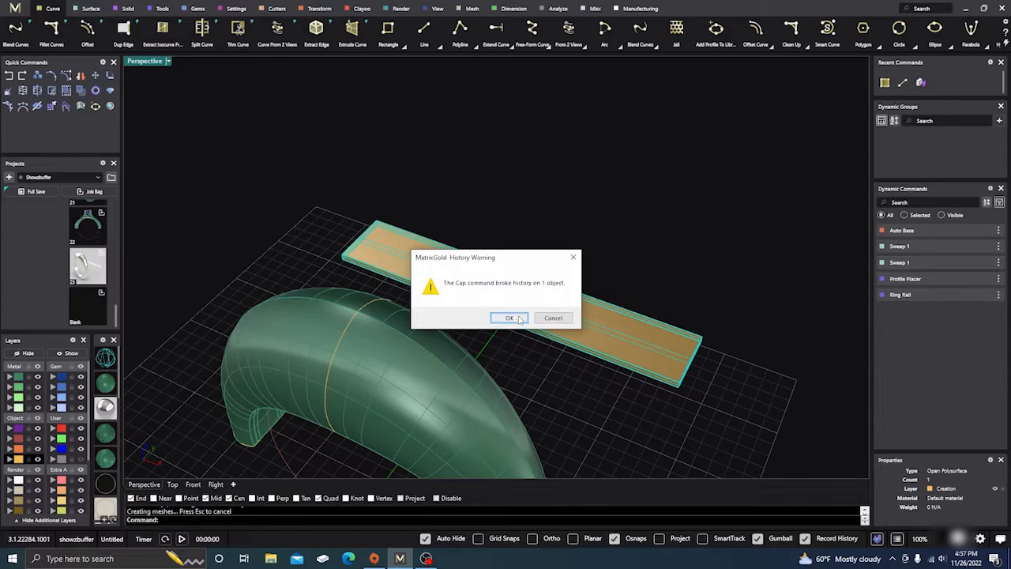
{"action": "left_click", "coordinate": [516, 316]}
- Move the capped plate to the Metal 02 layer and deselect it
{"action": "left_click", "coordinate": [573, 320]}
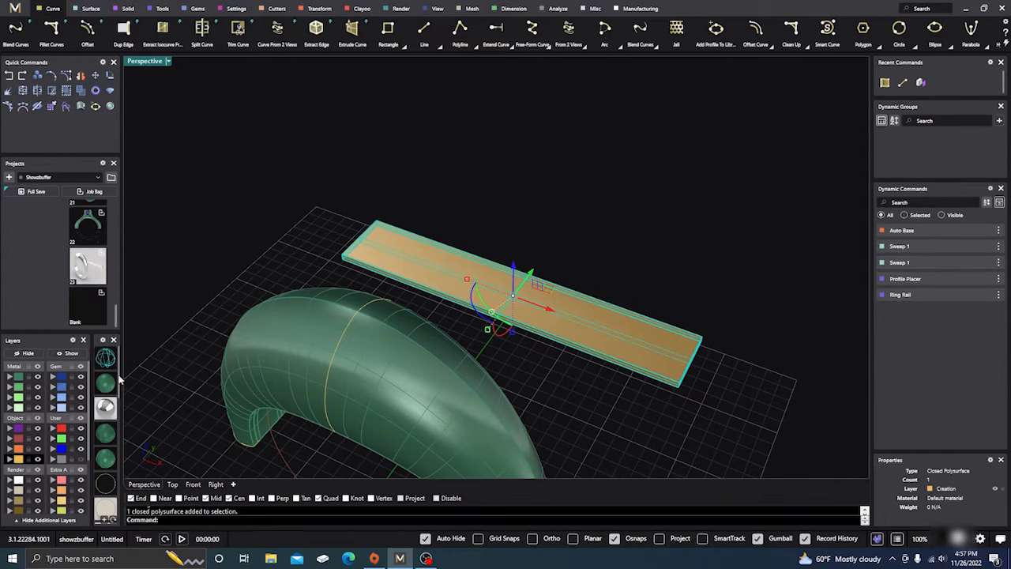
{"action": "left_click", "coordinate": [19, 387]}
{"action": "left_click", "coordinate": [240, 227]}
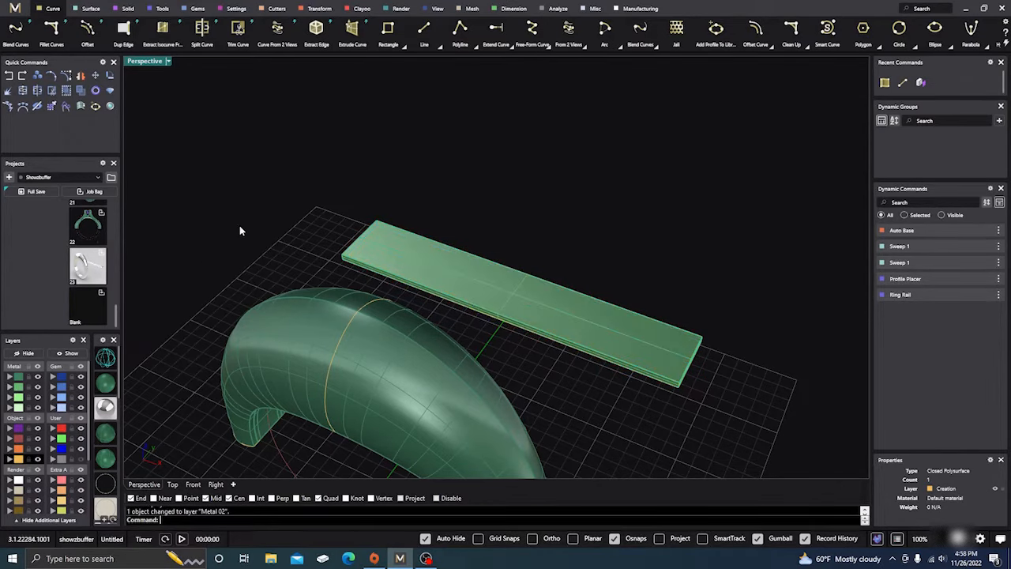
- Draw a small six-sided inscribed polygon with a vertex pointing down, just beyond the plate's rear edge near its middle, in the Top view
{"action": "right_click_drag", "start_coordinate": [240, 226], "coordinate": [308, 367]}
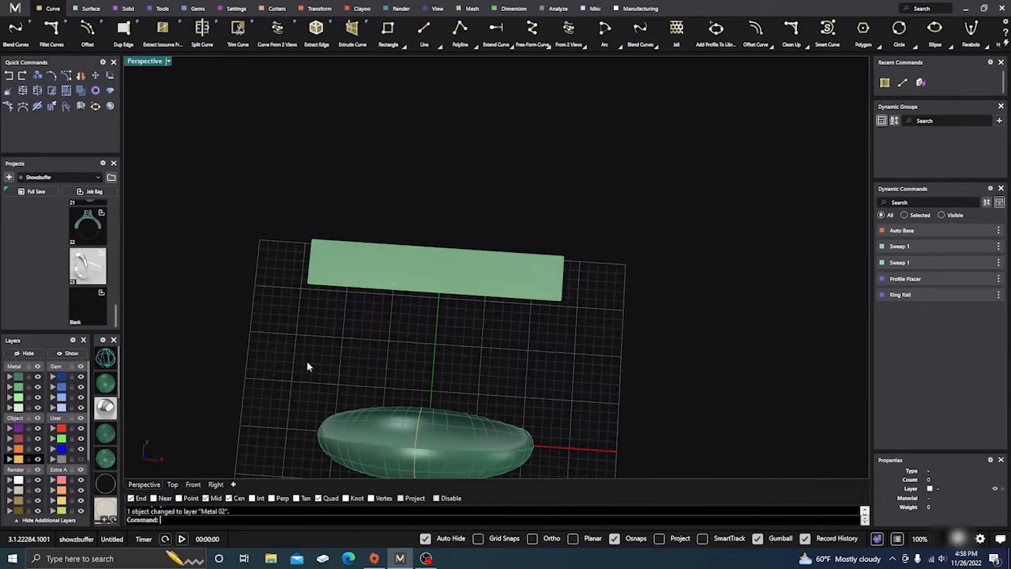
{"action": "double_click", "coordinate": [145, 63]}
{"action": "right_click_drag", "start_coordinate": [252, 151], "coordinate": [335, 208]}
{"action": "scroll", "coordinate": [287, 142], "scroll_direction": "up", "scroll_amount": 2}
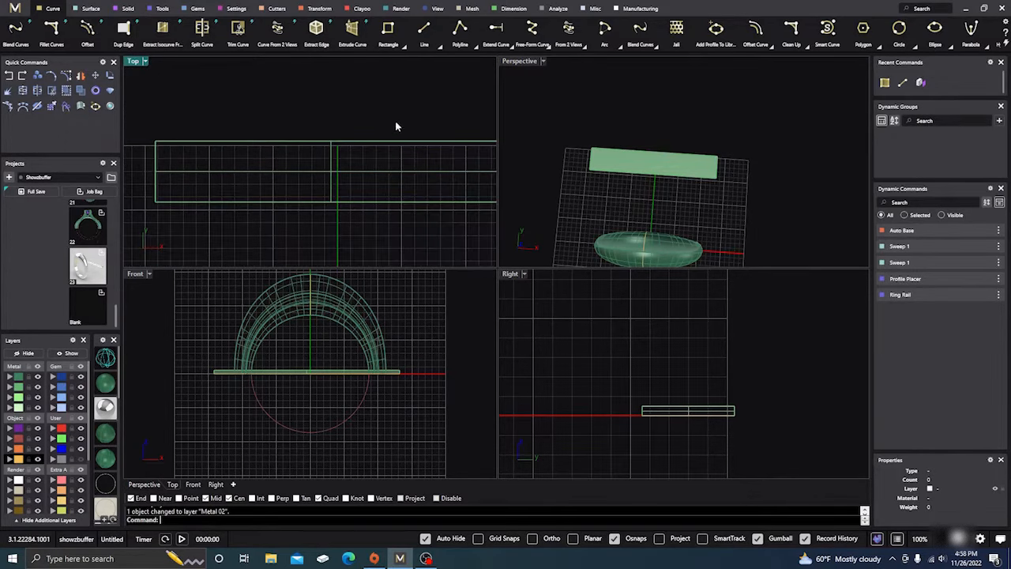
{"action": "scroll", "coordinate": [395, 123], "scroll_direction": "up", "scroll_amount": 4}
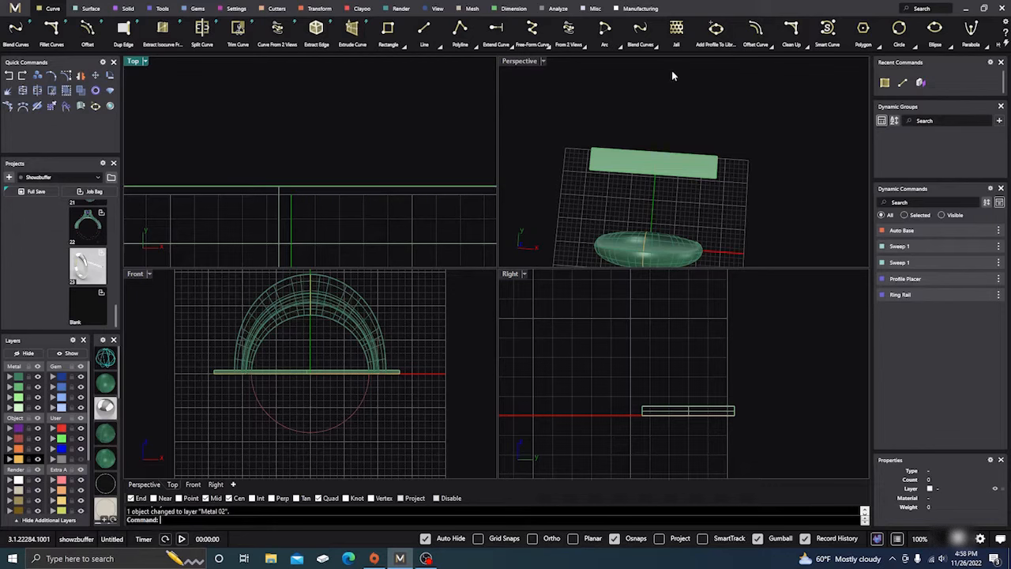
{"action": "left_click", "coordinate": [296, 132]}
{"action": "left_click", "coordinate": [294, 157]}
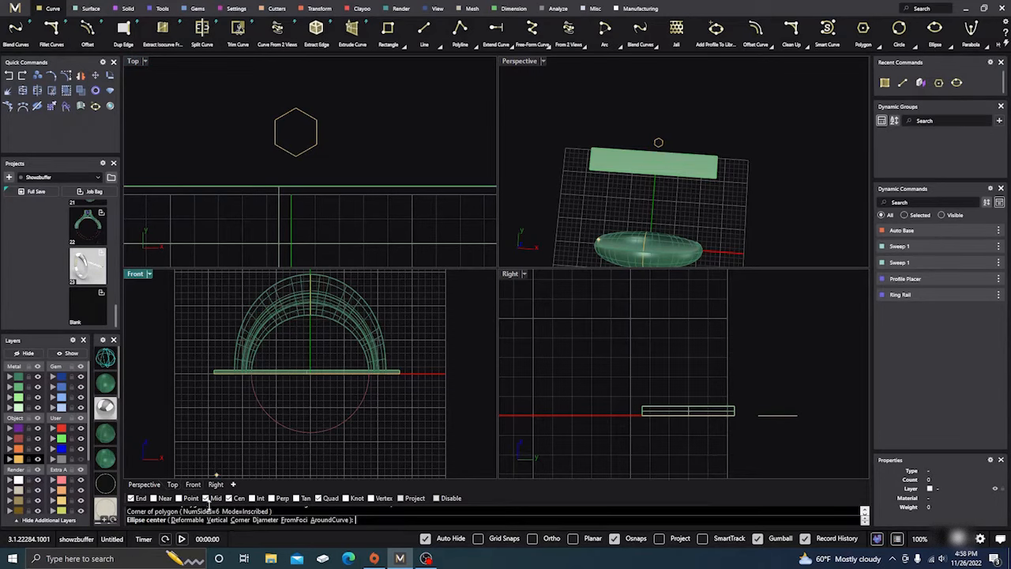
- Draw a horizontal ellipse centred on the hexagon in the Top view, with semi-axes of about 1.74 mm and 0.64 mm
{"action": "left_click", "coordinate": [303, 148]}
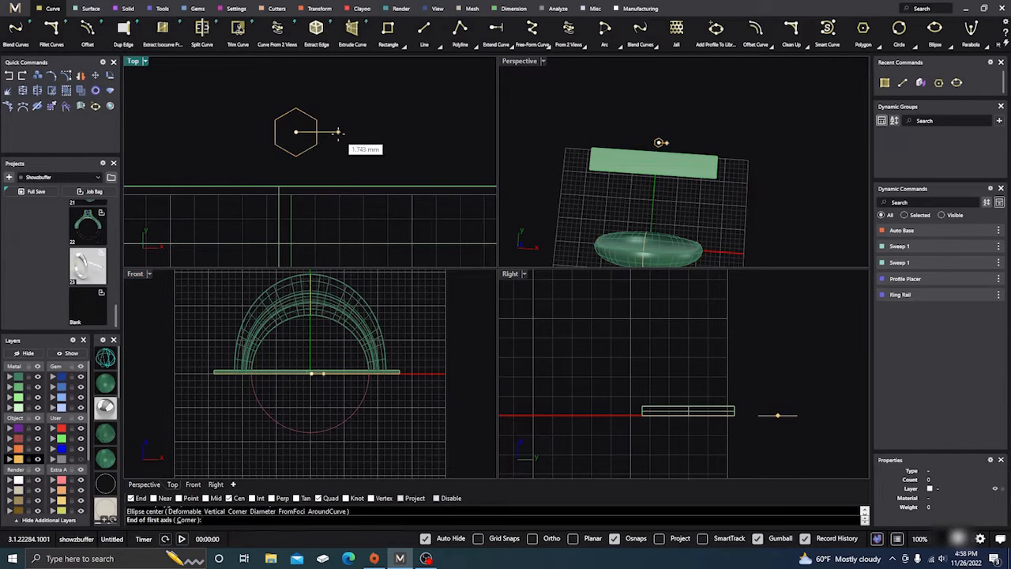
{"action": "left_click", "coordinate": [337, 133]}
{"action": "scroll", "coordinate": [329, 126], "scroll_direction": "up", "scroll_amount": 5}
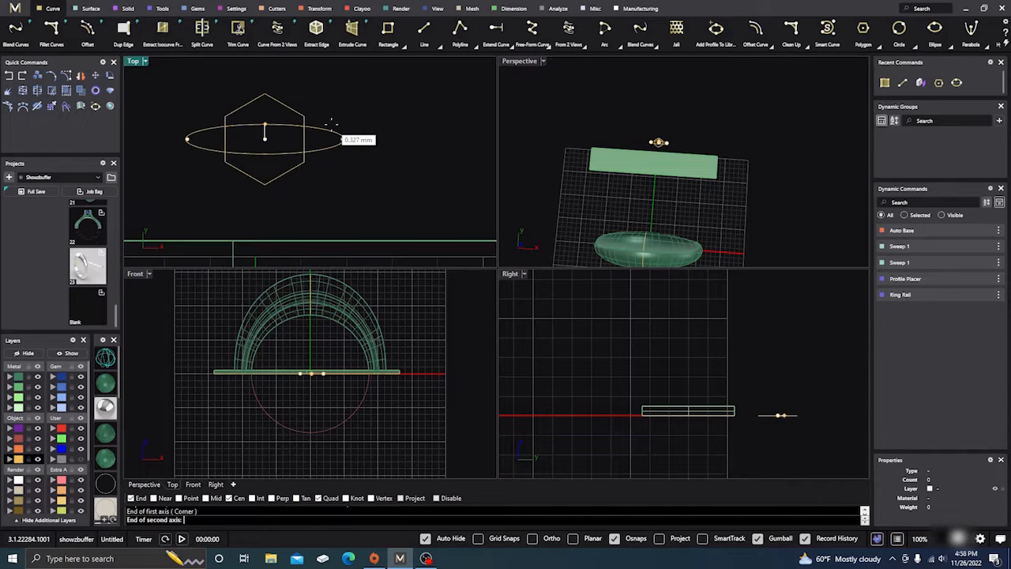
{"action": "scroll", "coordinate": [333, 123], "scroll_direction": "up", "scroll_amount": 3}
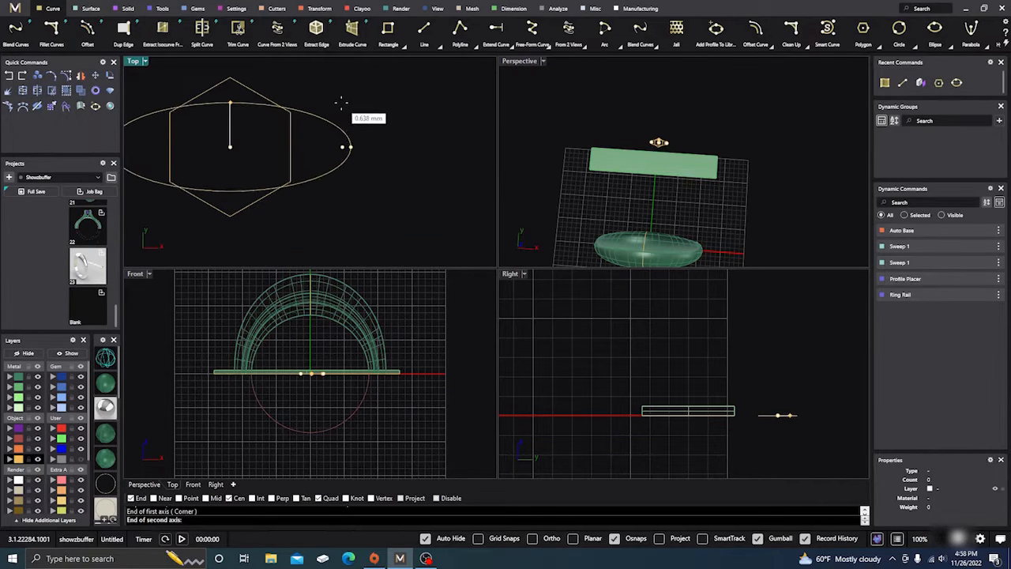
{"action": "left_click", "coordinate": [341, 101]}
{"action": "scroll", "coordinate": [383, 142], "scroll_direction": "down", "scroll_amount": 5}
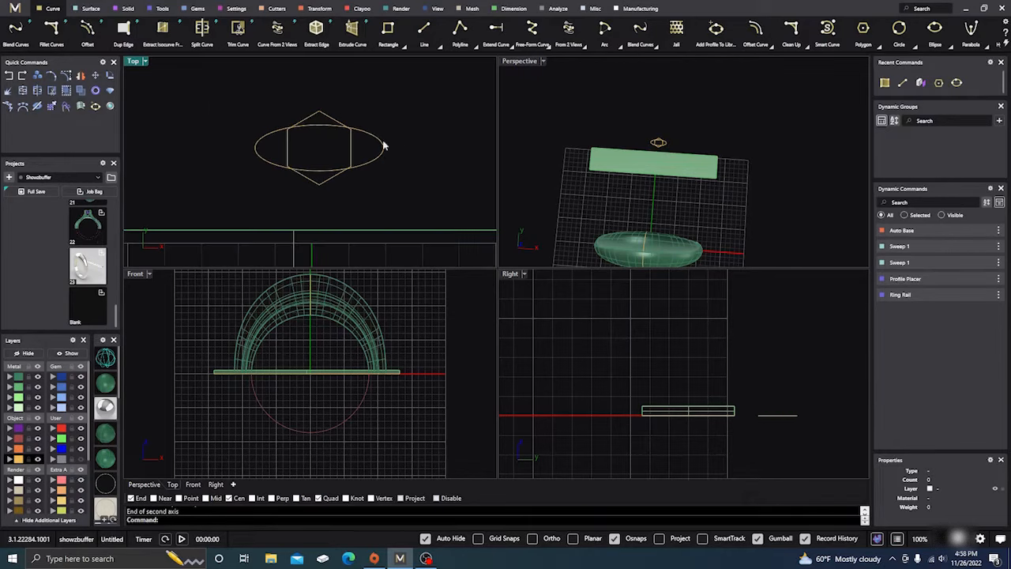
- Trim away the overlapping inner segments of the hexagon and ellipse, and join the remaining outline into one closed curve
{"action": "left_click_drag", "start_coordinate": [222, 94], "coordinate": [397, 203]}
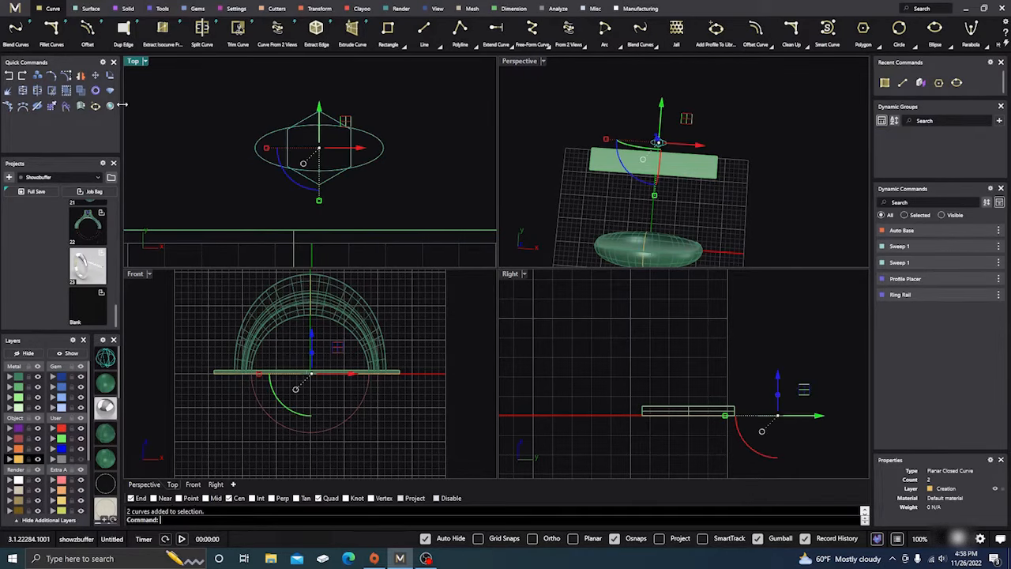
{"action": "left_click", "coordinate": [66, 90]}
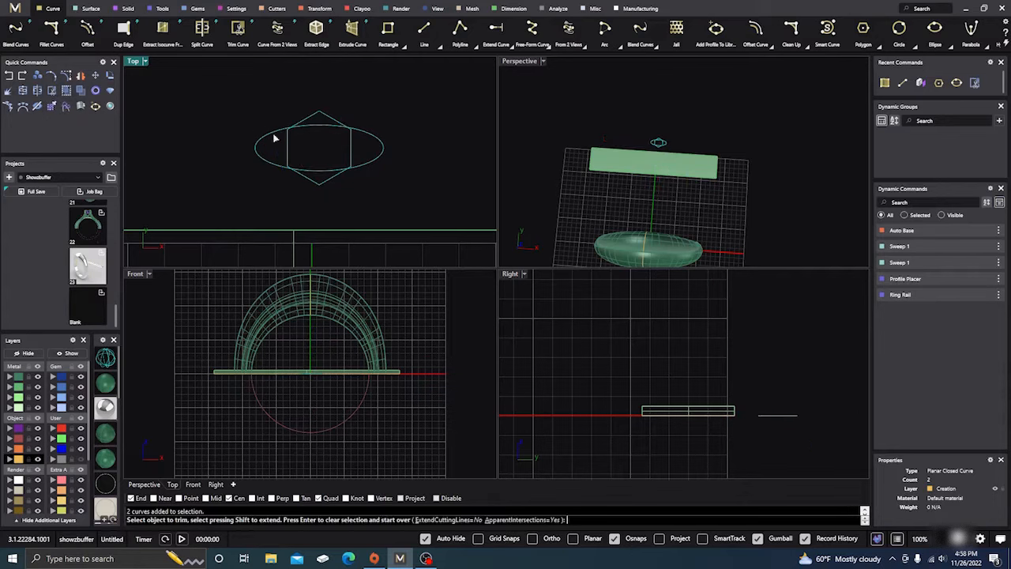
{"action": "left_click", "coordinate": [352, 152]}
{"action": "left_click", "coordinate": [325, 129]}
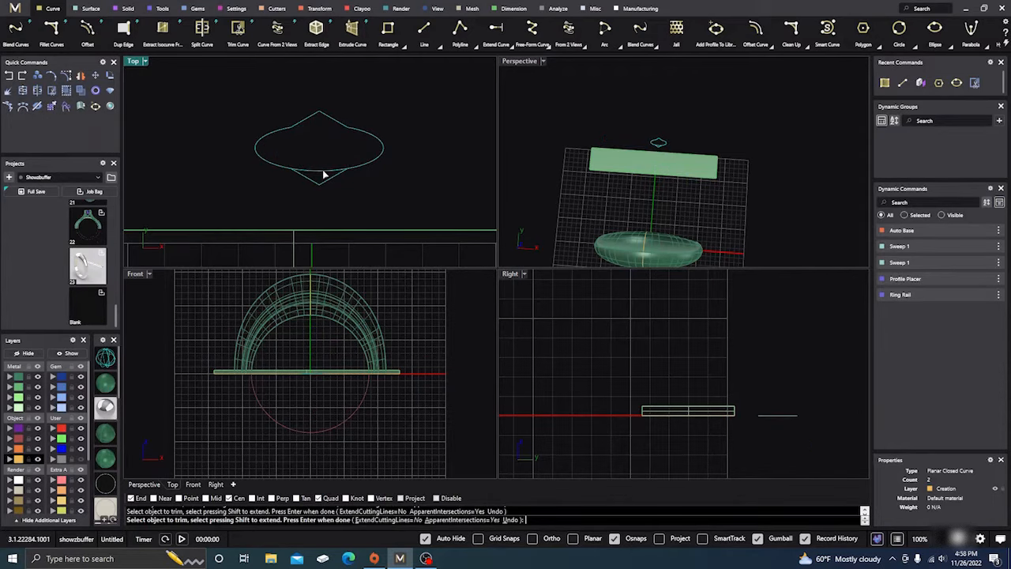
{"action": "left_click", "coordinate": [324, 172]}
{"action": "key", "text": "Return"}
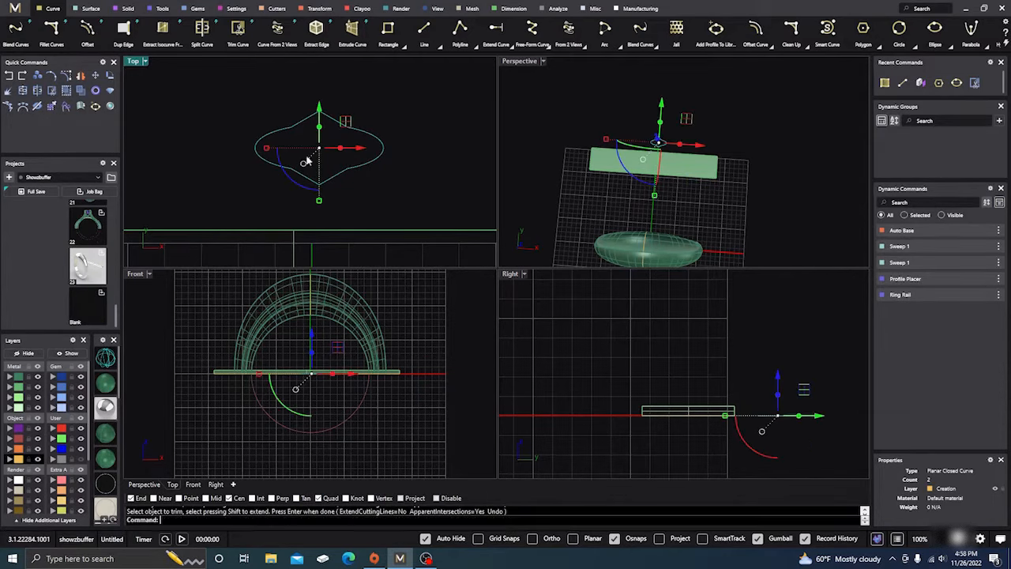
{"action": "left_click", "coordinate": [23, 91]}
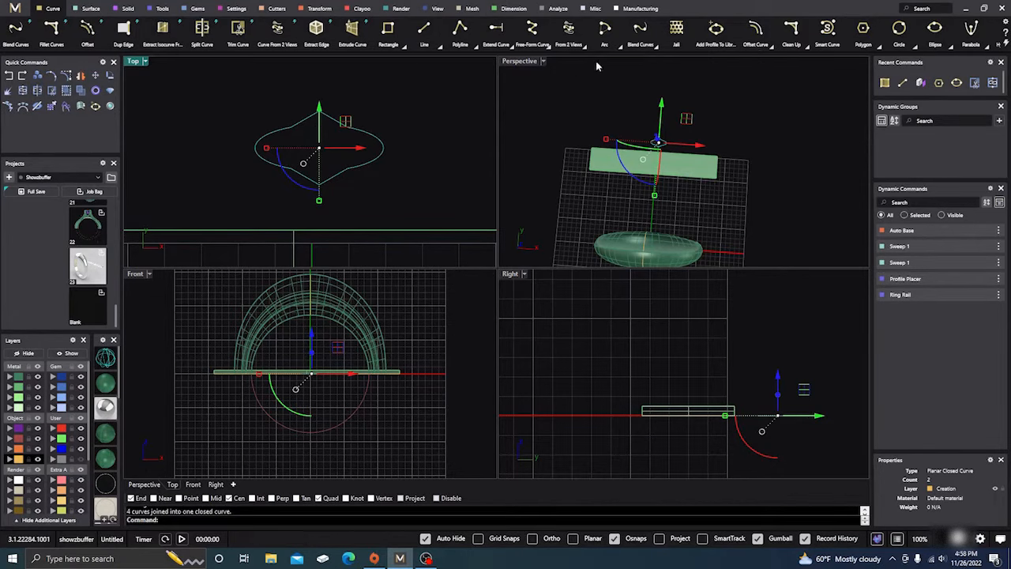
- Fillet all corners of the joined outline with a radius of 0.200
{"action": "left_click", "coordinate": [800, 45]}
{"action": "left_click", "coordinate": [828, 74]}
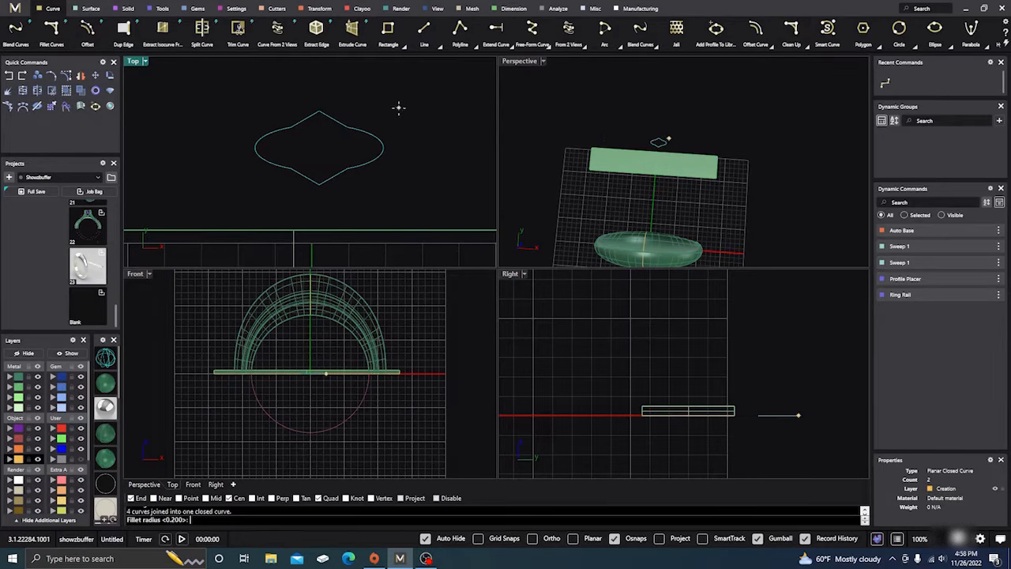
{"action": "key", "text": "Return"}
{"action": "key", "text": "Escape"}
{"action": "scroll", "coordinate": [353, 112], "scroll_direction": "up", "scroll_amount": 5}
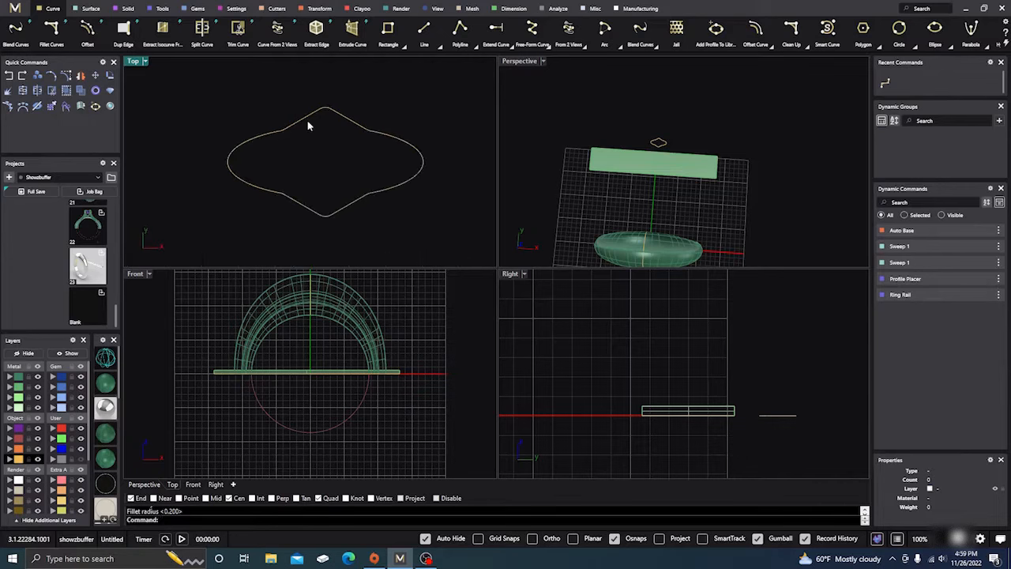
{"action": "scroll", "coordinate": [292, 126], "scroll_direction": "down", "scroll_amount": 6}
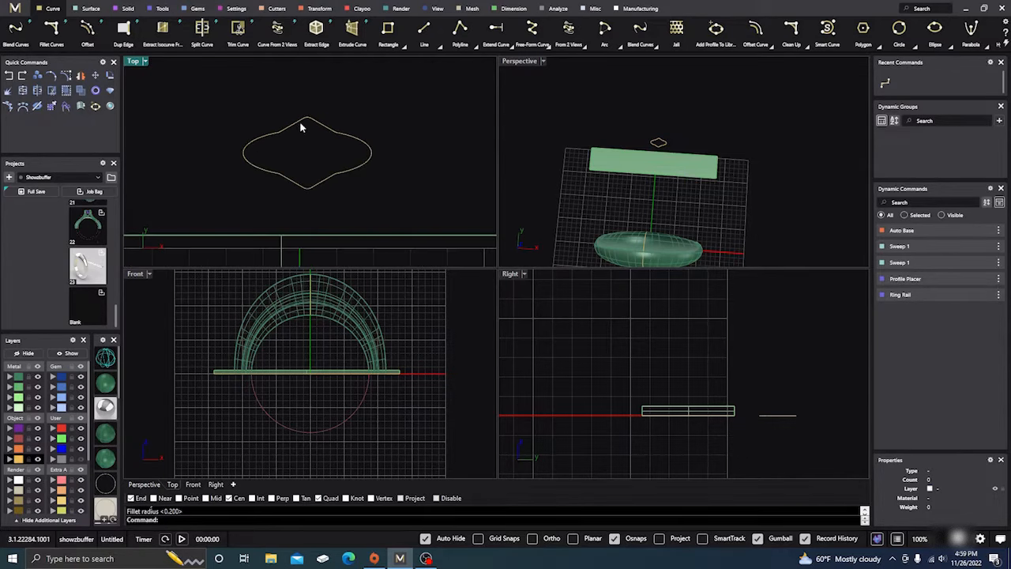
{"action": "scroll", "coordinate": [252, 136], "scroll_direction": "up", "scroll_amount": 3}
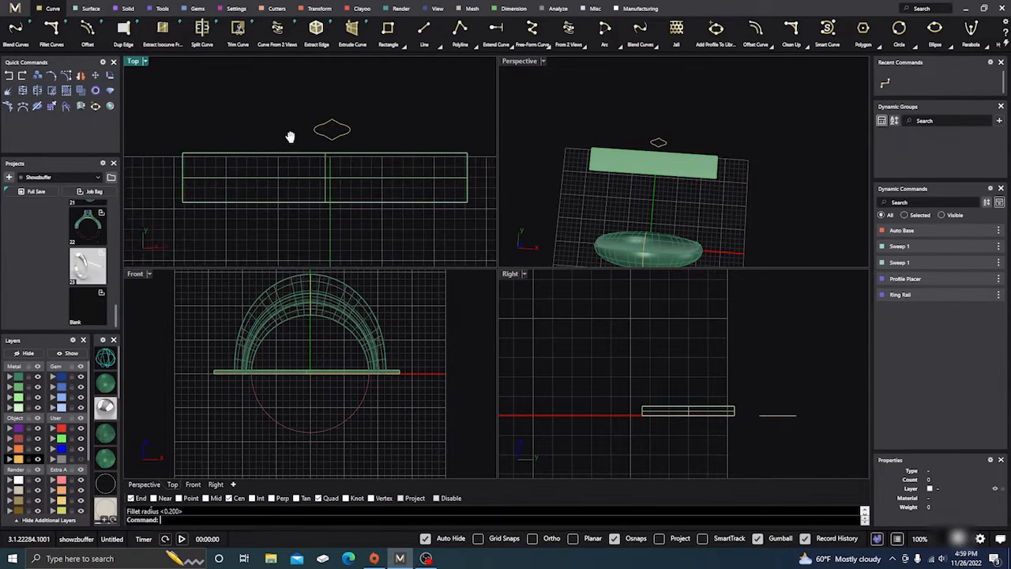
- Move the filleted outline onto the plate near its rear left corner and scale it down to about 80 percent
{"action": "double_click", "coordinate": [131, 62]}
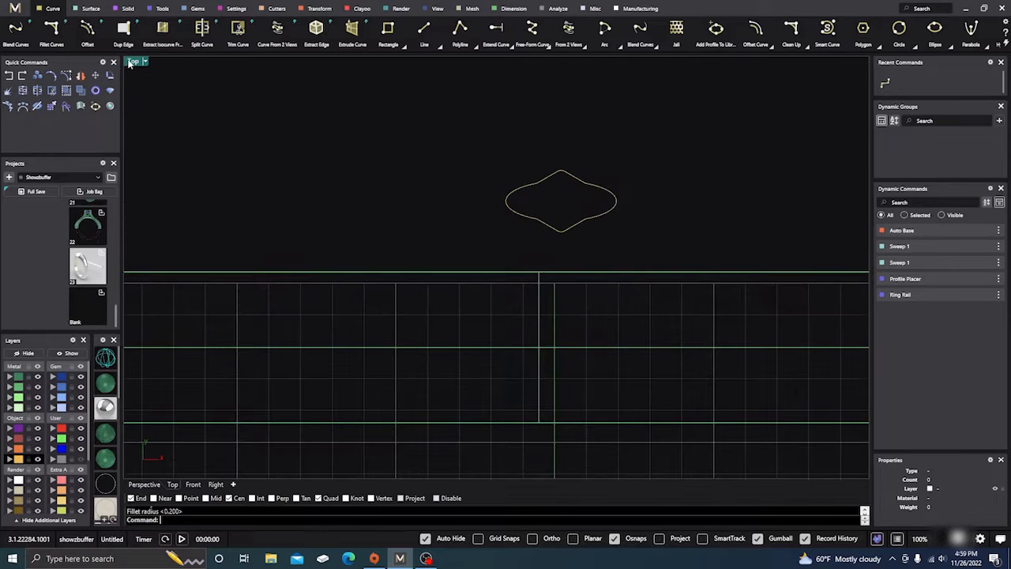
{"action": "scroll", "coordinate": [400, 134], "scroll_direction": "down", "scroll_amount": 4}
{"action": "left_click", "coordinate": [481, 168]}
{"action": "left_click_drag", "start_coordinate": [517, 144], "coordinate": [350, 191]}
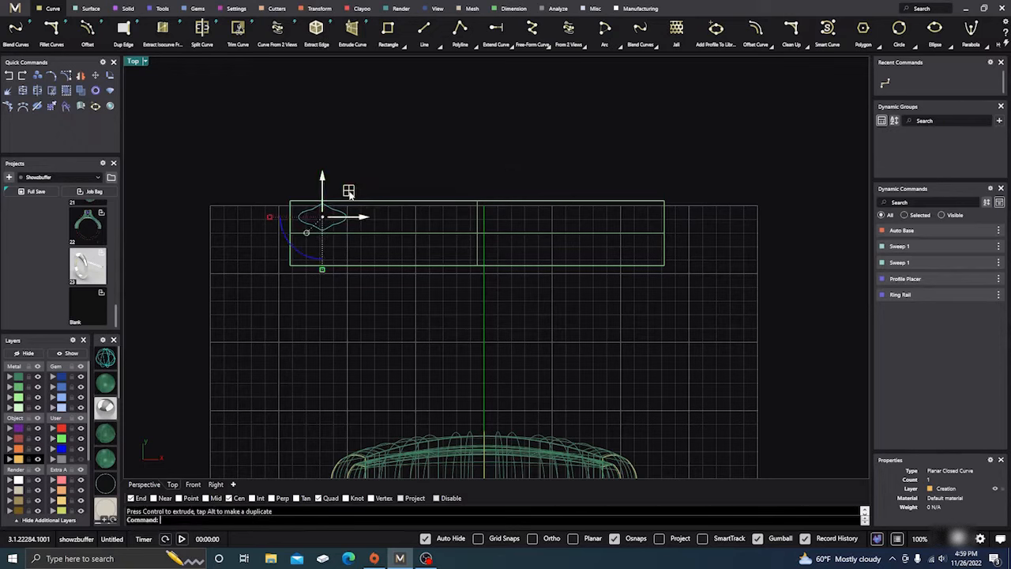
{"action": "left_click_drag", "start_coordinate": [348, 193], "coordinate": [341, 197]}
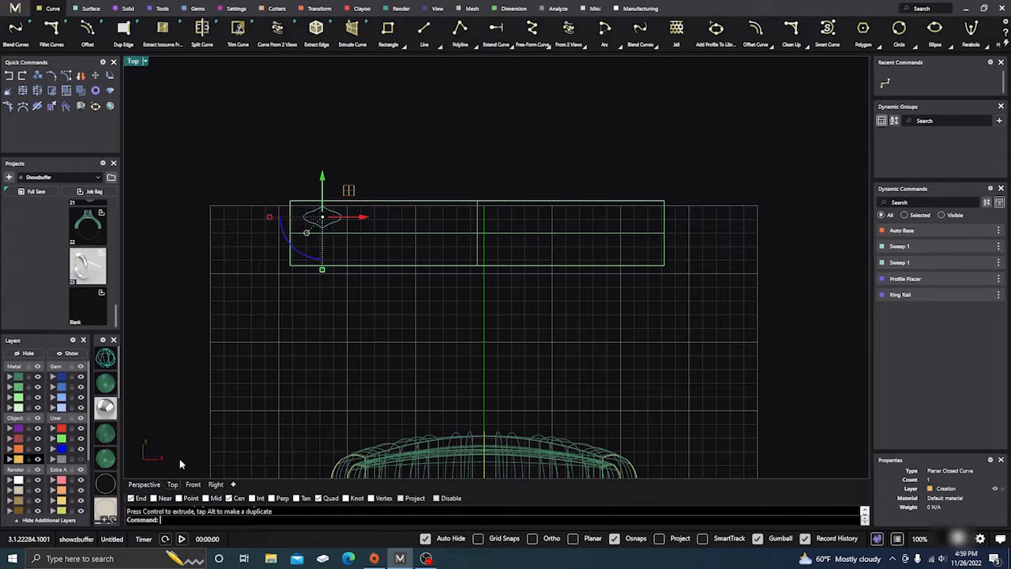
- Raise the outline in the Front view until it sits slightly above the plate's upper face, and deselect it
{"action": "left_click", "coordinate": [193, 484]}
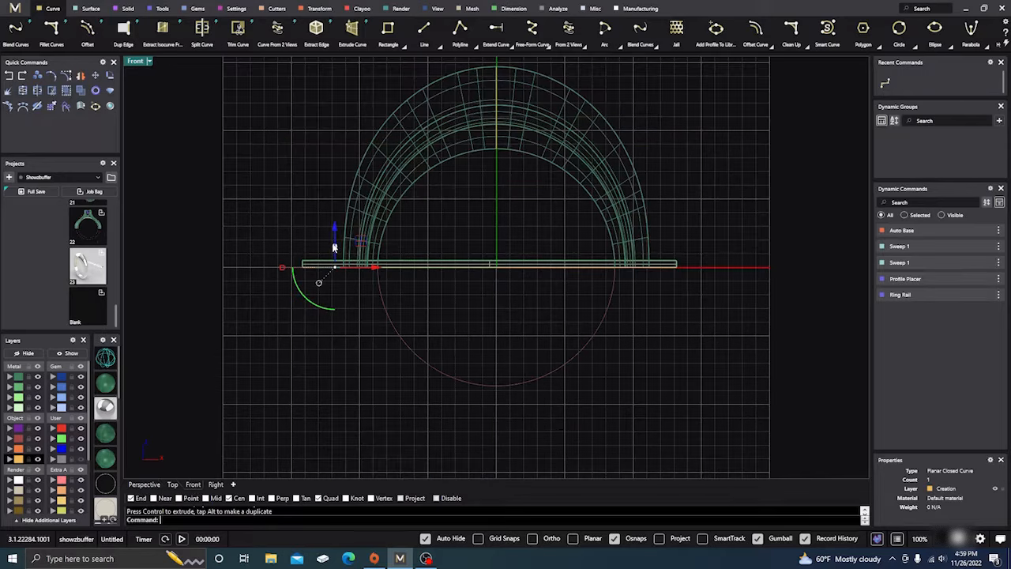
{"action": "left_click", "coordinate": [260, 244]}
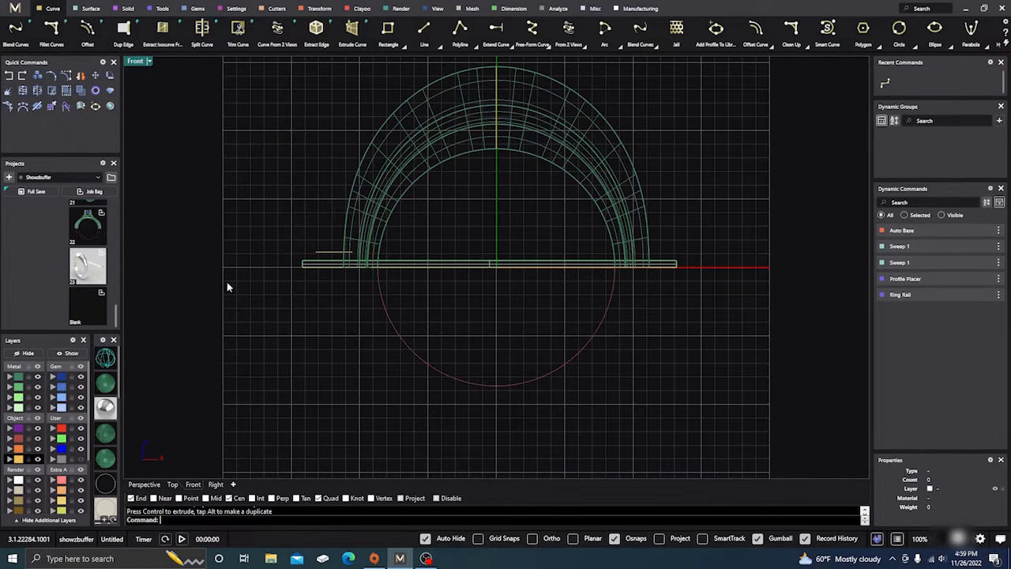
{"action": "left_click", "coordinate": [143, 484]}
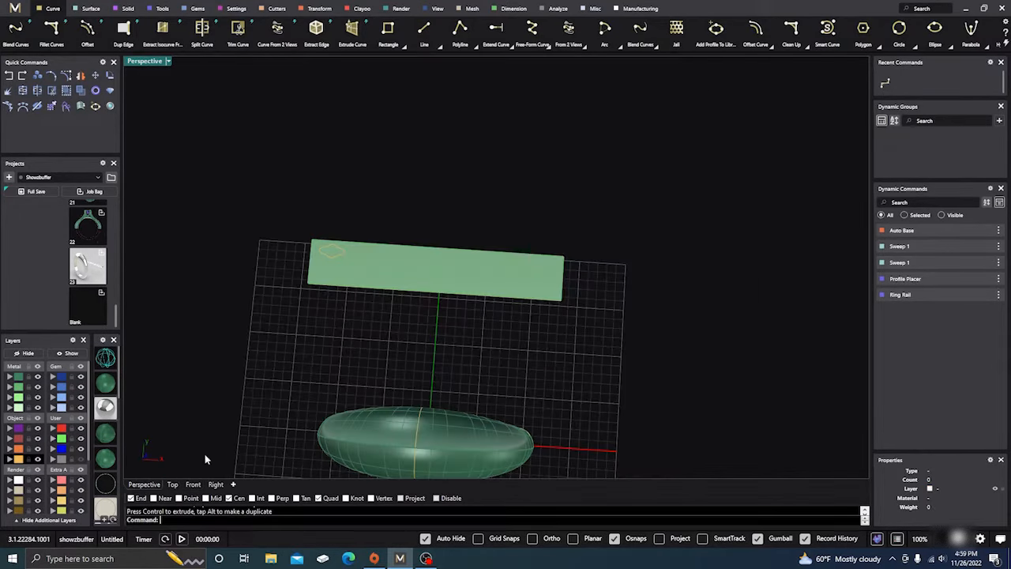
{"action": "left_click", "coordinate": [173, 484]}
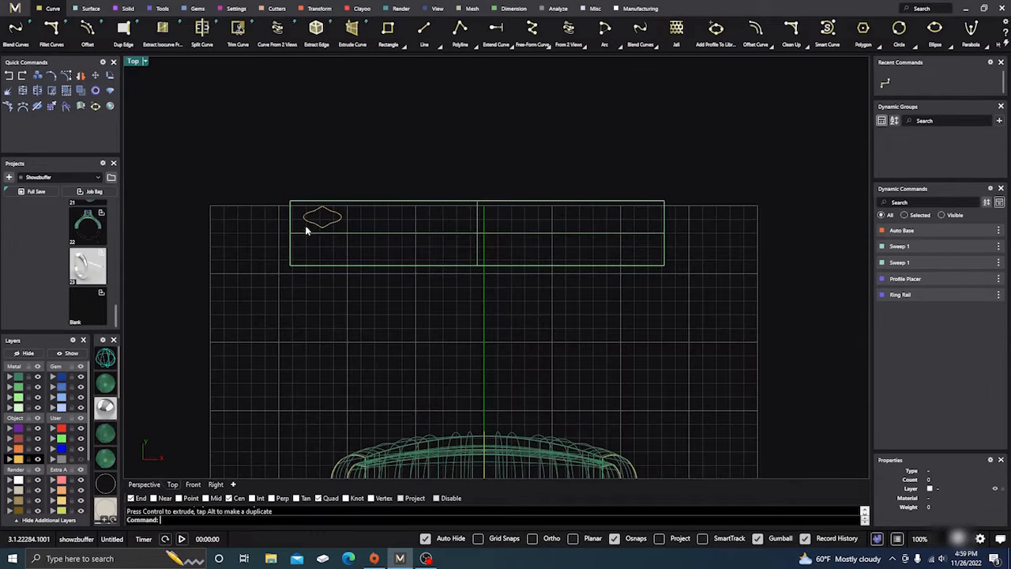
{"action": "scroll", "coordinate": [308, 221], "scroll_direction": "up", "scroll_amount": 2}
{"action": "scroll", "coordinate": [310, 217], "scroll_direction": "down", "scroll_amount": 3}
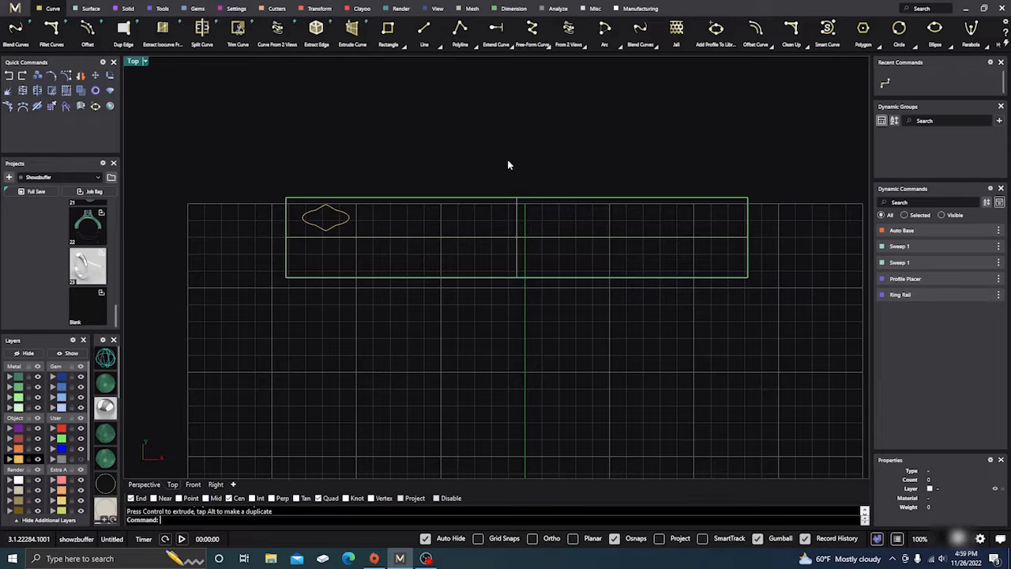
{"action": "right_click_drag", "start_coordinate": [577, 133], "coordinate": [542, 159]}
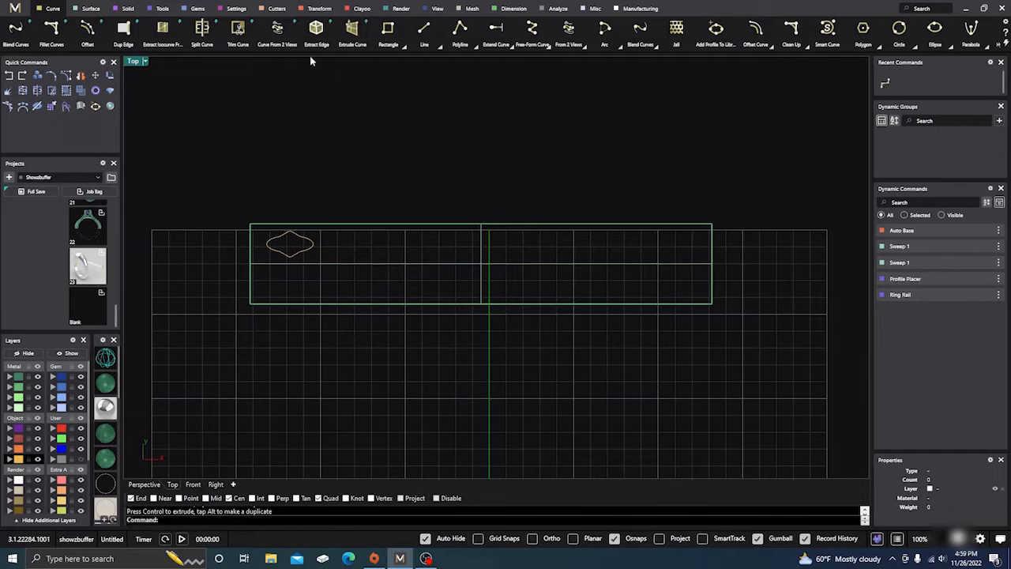
{"action": "left_click", "coordinate": [128, 9]}
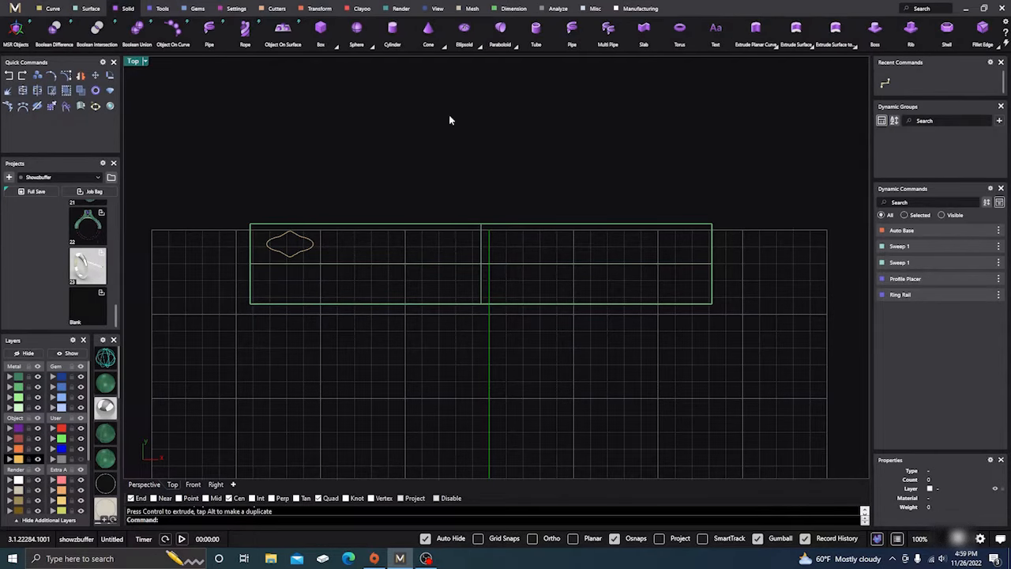
{"action": "scroll", "coordinate": [940, 43], "scroll_direction": "down", "scroll_amount": 3}
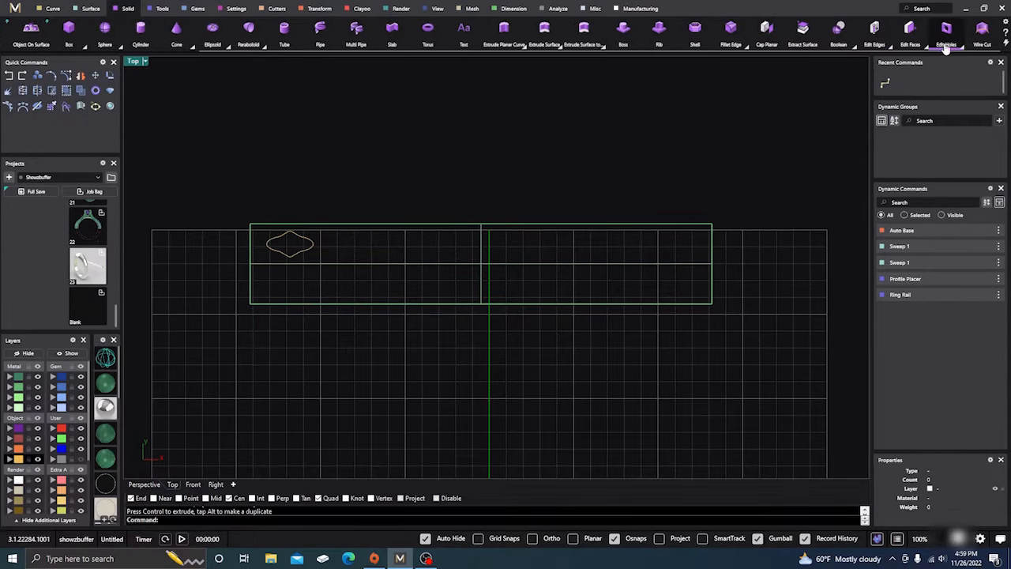
{"action": "left_click", "coordinate": [957, 49]}
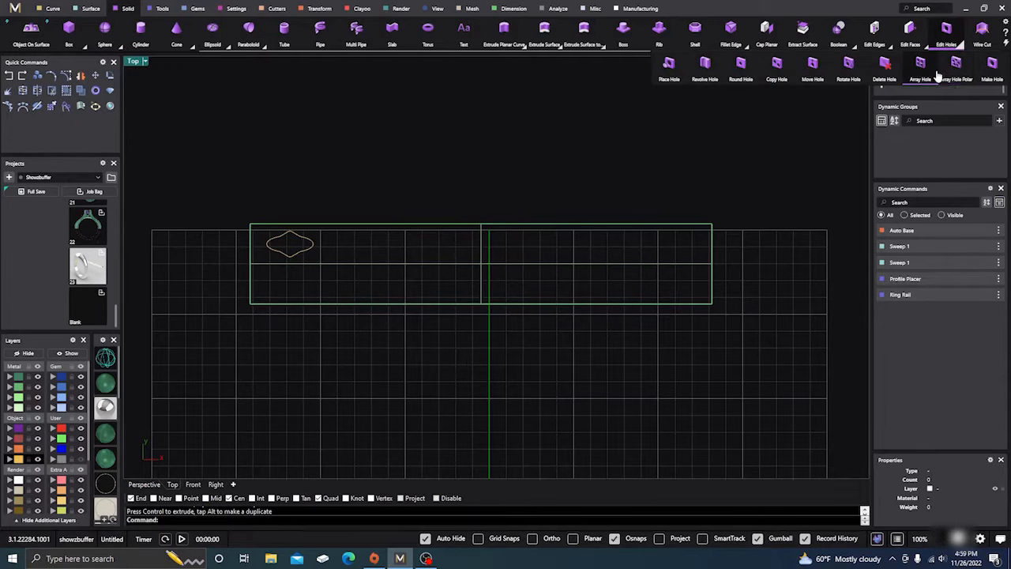
{"action": "left_click", "coordinate": [706, 149]}
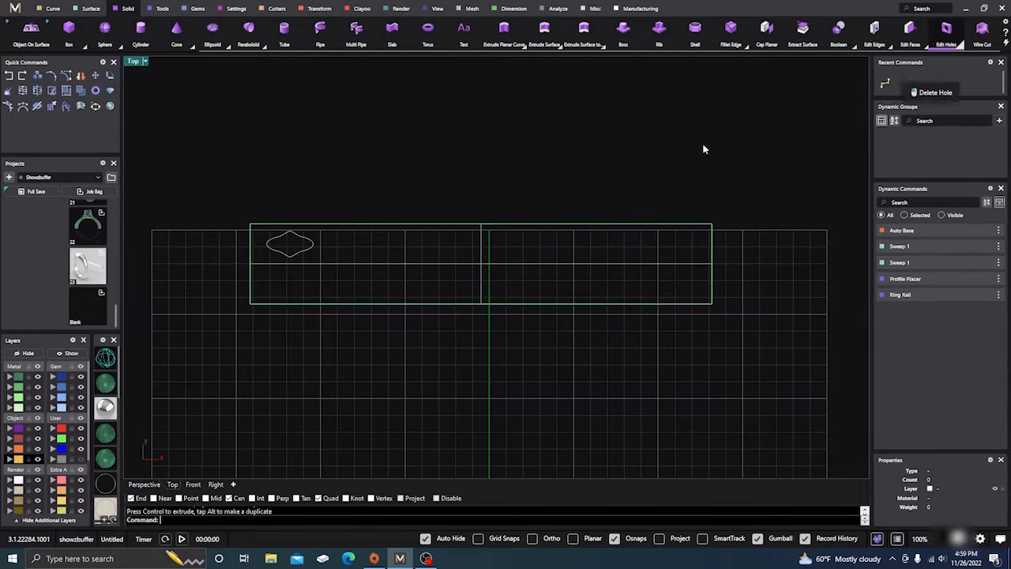
{"action": "right_click", "coordinate": [706, 148]}
{"action": "left_click", "coordinate": [963, 48]}
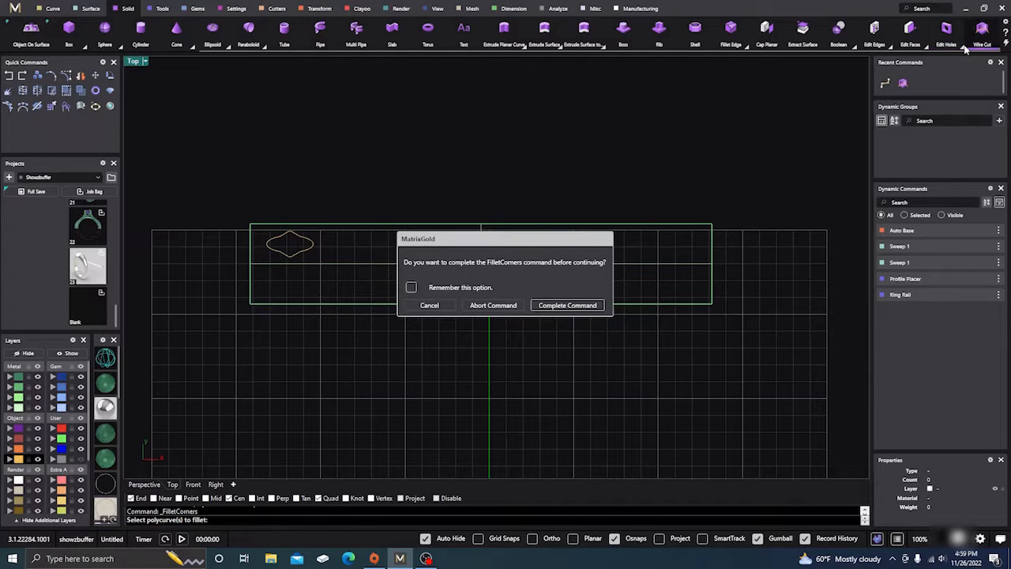
{"action": "left_click", "coordinate": [498, 306]}
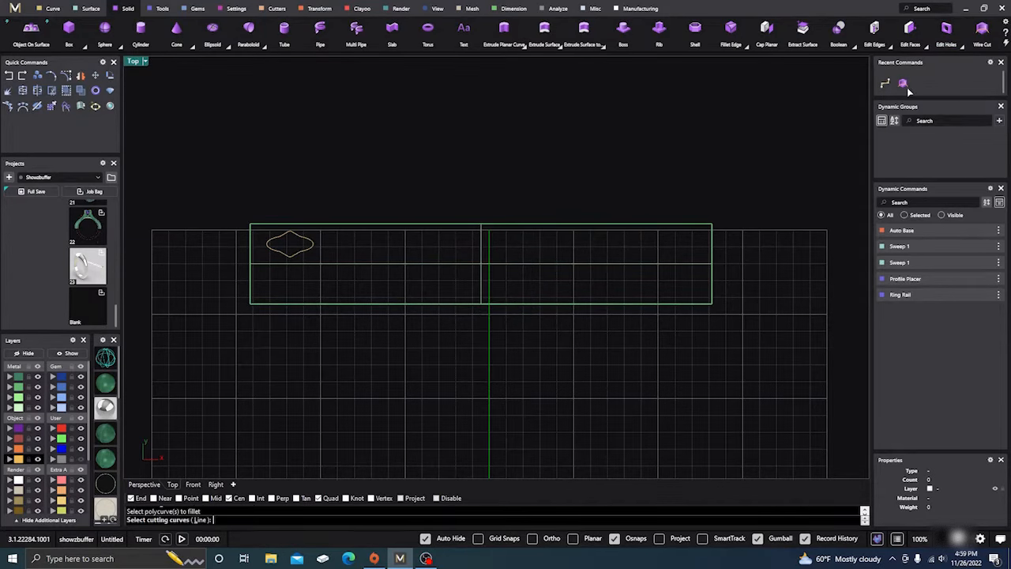
- Make a hole all the way through the plate from the raised outline, with the direction normal to the curve and the input curve kept
{"action": "left_click", "coordinate": [962, 47]}
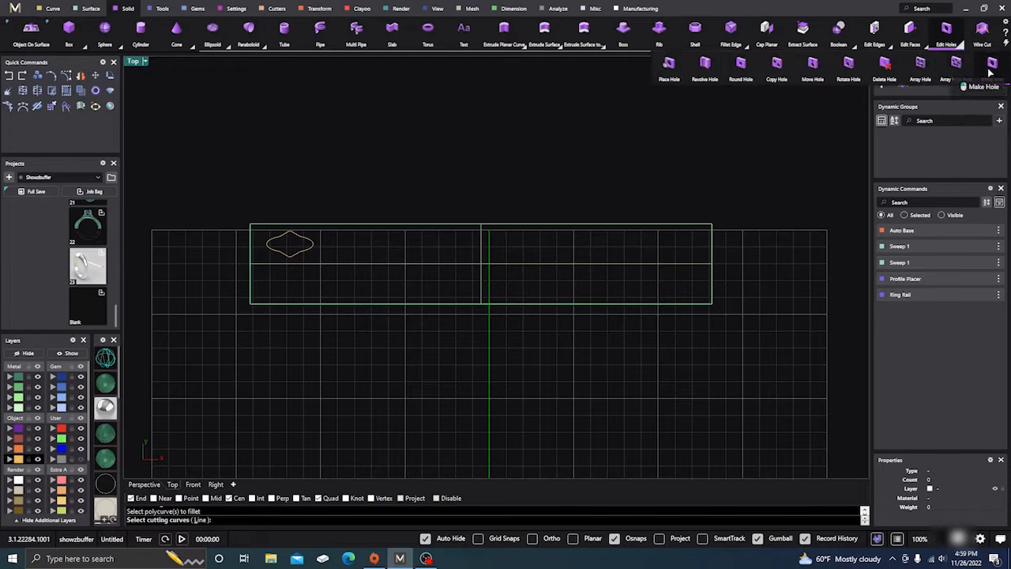
{"action": "left_click", "coordinate": [991, 72]}
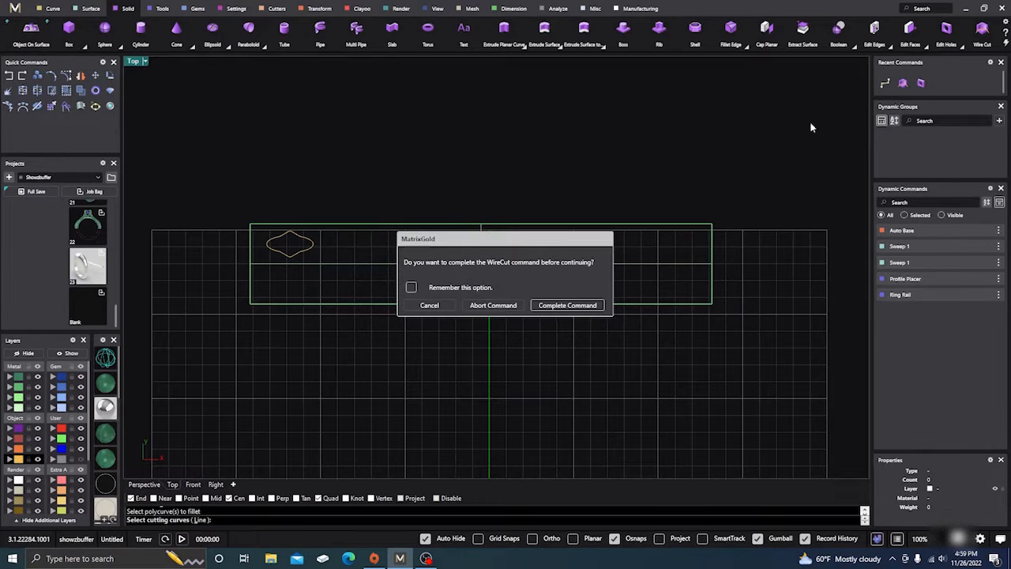
{"action": "left_click", "coordinate": [497, 306]}
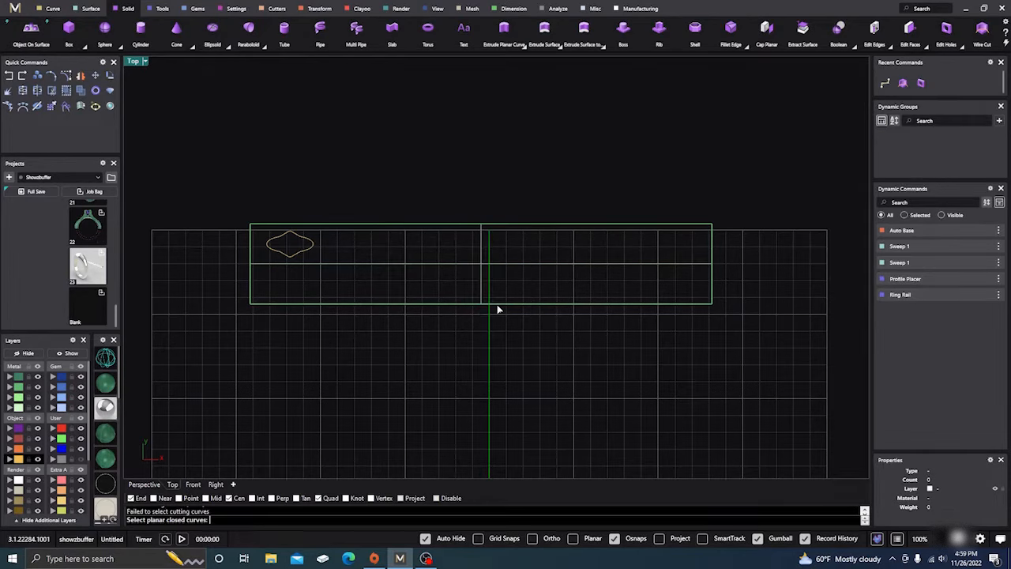
{"action": "left_click", "coordinate": [286, 260]}
{"action": "key", "text": "Return"}
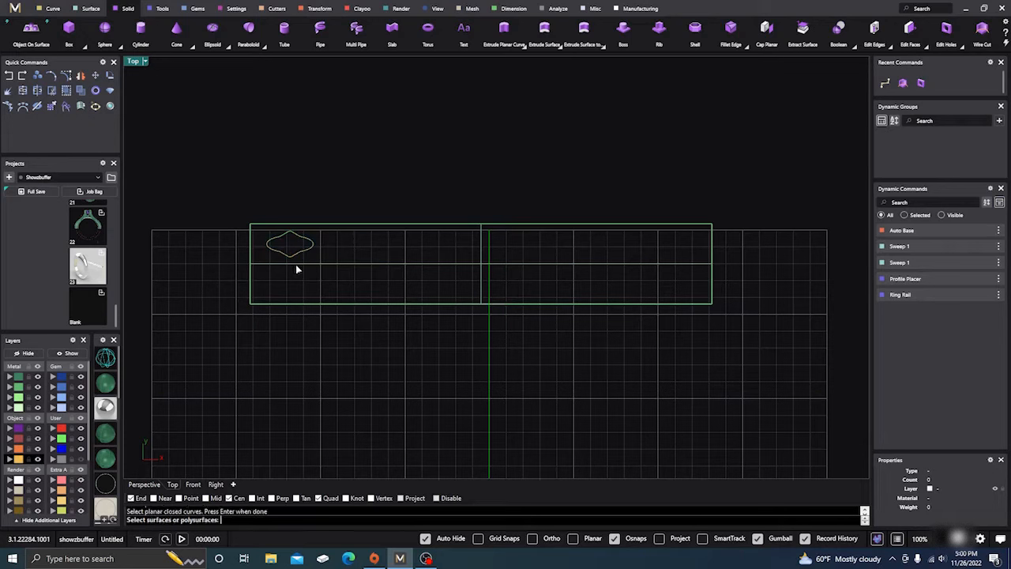
{"action": "left_click", "coordinate": [314, 265]}
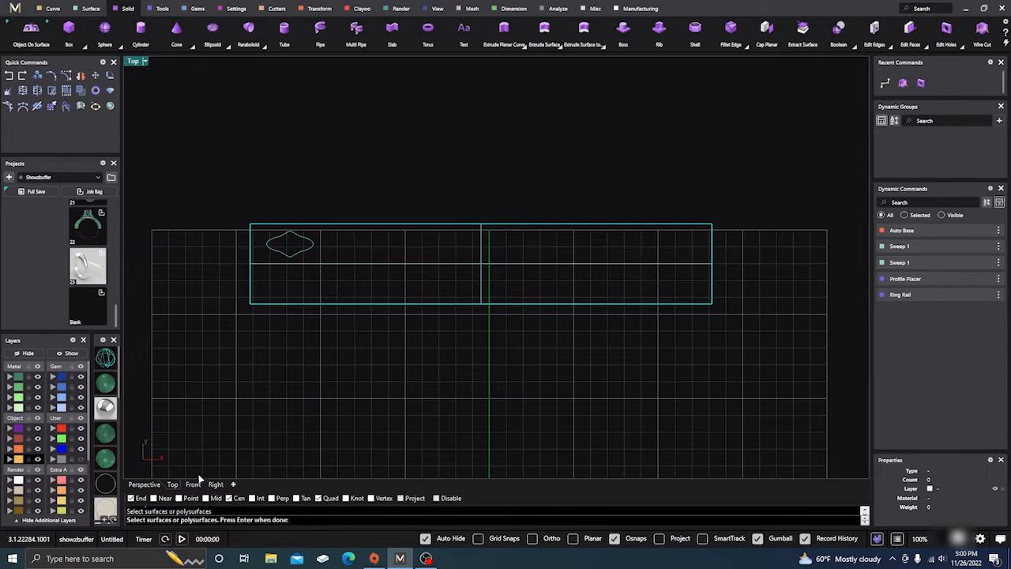
{"action": "key", "text": "Return"}
{"action": "left_click", "coordinate": [144, 484]}
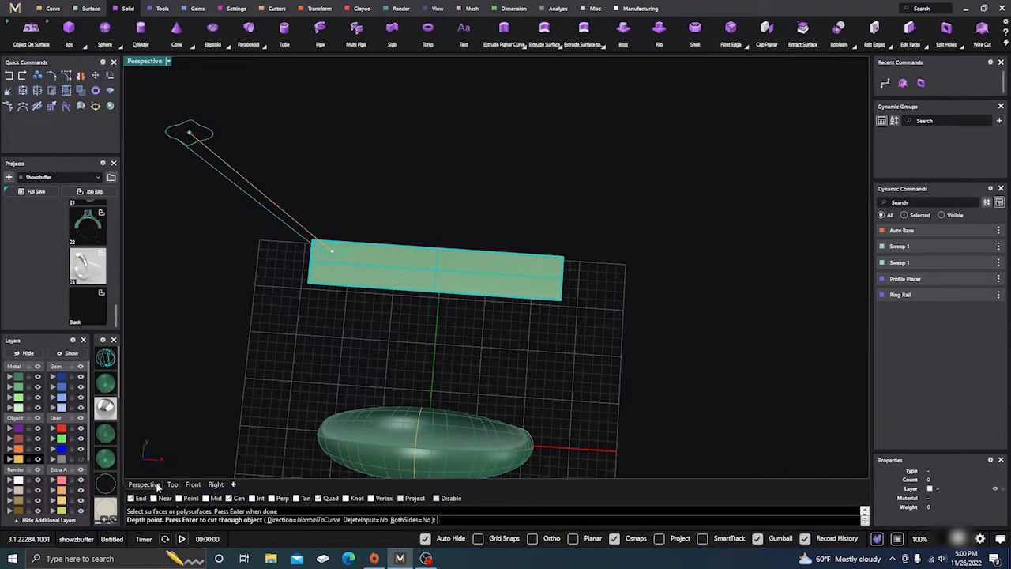
{"action": "key", "text": "Return"}
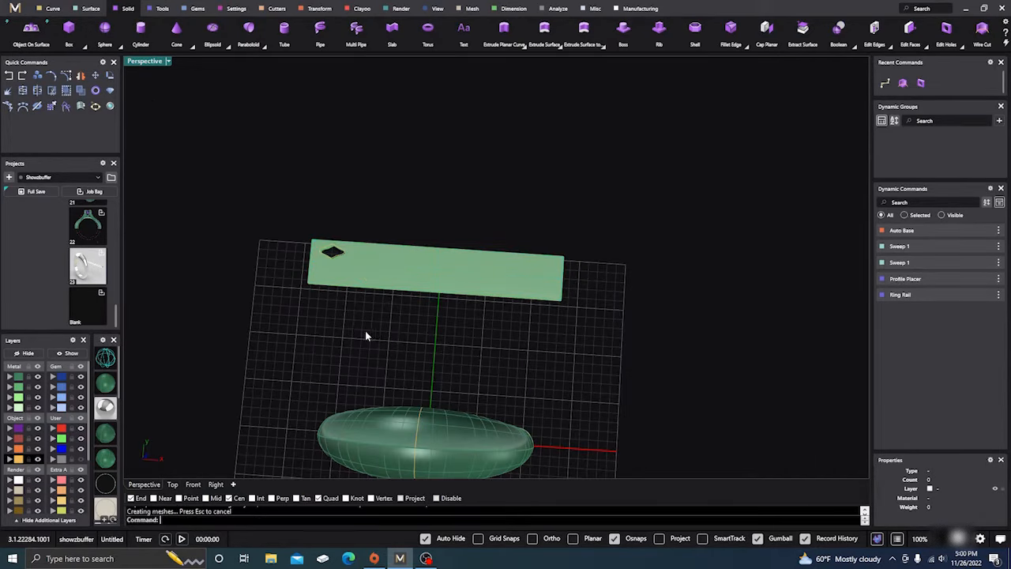
- In the Top view, hide the yellow-orange object layer holding the outline curve and make the orange layer above it current
{"action": "left_click", "coordinate": [175, 483]}
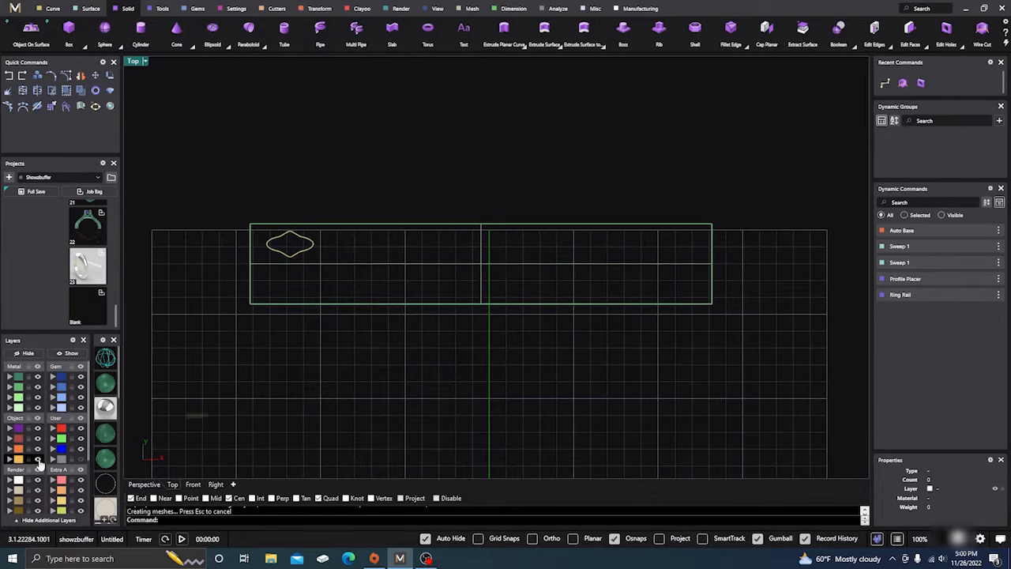
{"action": "left_click", "coordinate": [37, 458]}
{"action": "left_click", "coordinate": [30, 448]}
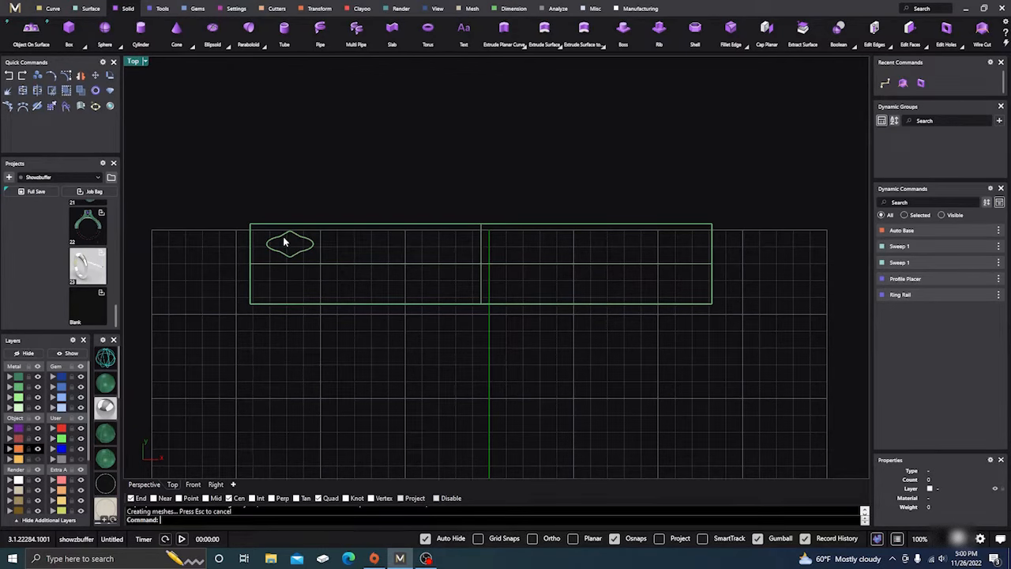
{"action": "scroll", "coordinate": [283, 237], "scroll_direction": "up", "scroll_amount": 3}
{"action": "scroll", "coordinate": [285, 241], "scroll_direction": "down", "scroll_amount": 2}
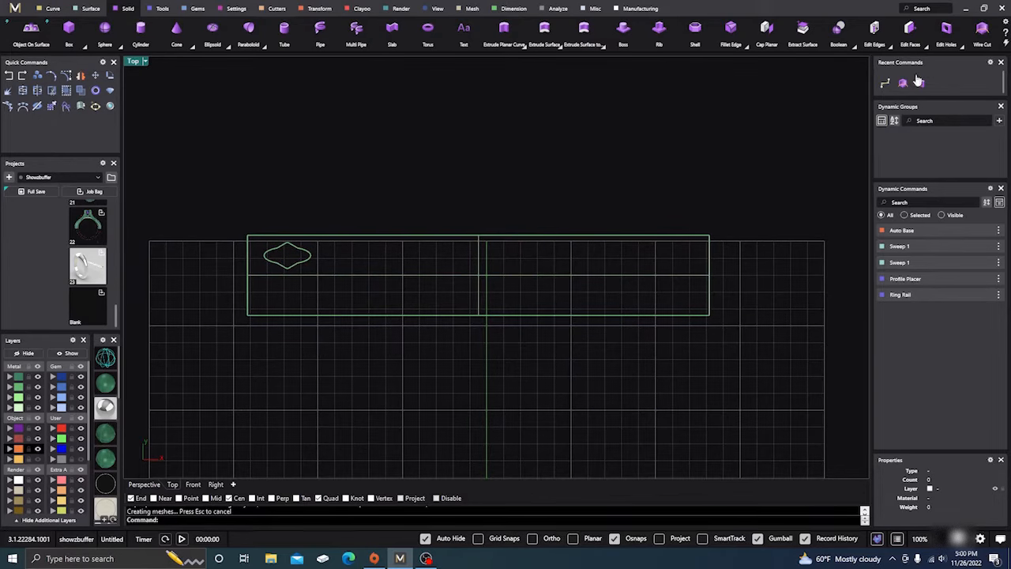
{"action": "left_click", "coordinate": [958, 47]}
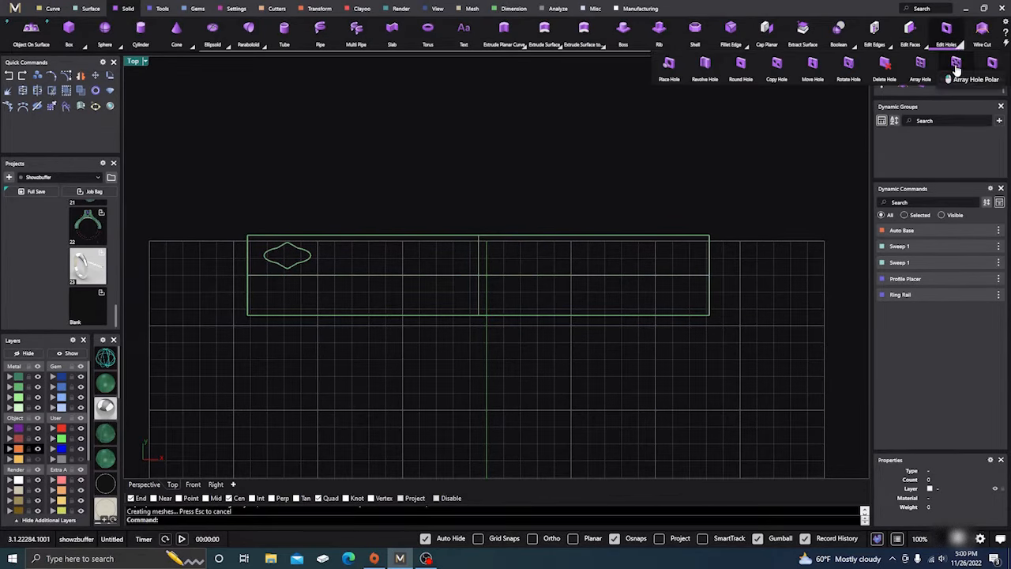
{"action": "left_click", "coordinate": [919, 69]}
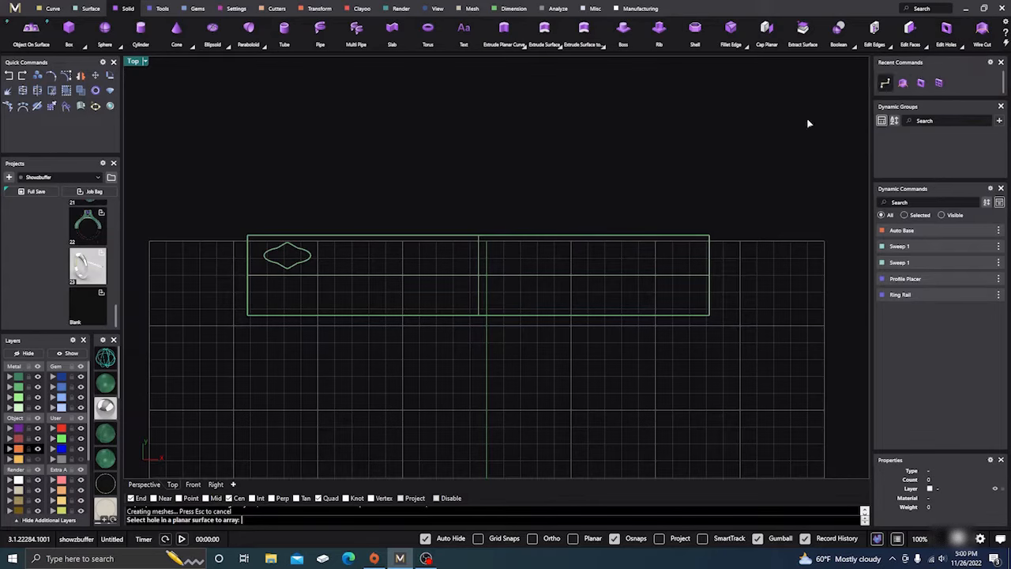
{"action": "right_click_drag", "start_coordinate": [250, 389], "coordinate": [290, 390]}
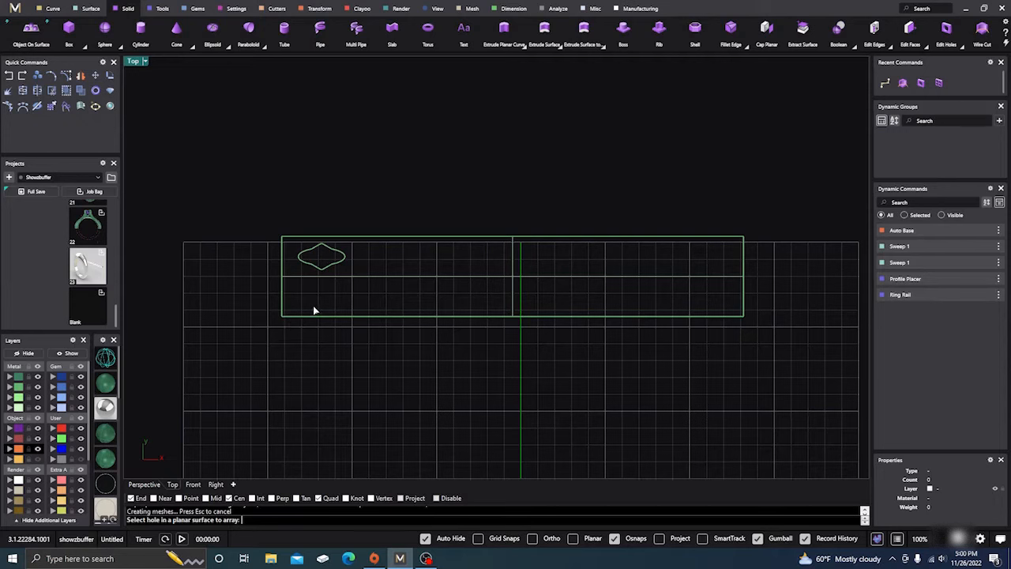
{"action": "left_click", "coordinate": [303, 265]}
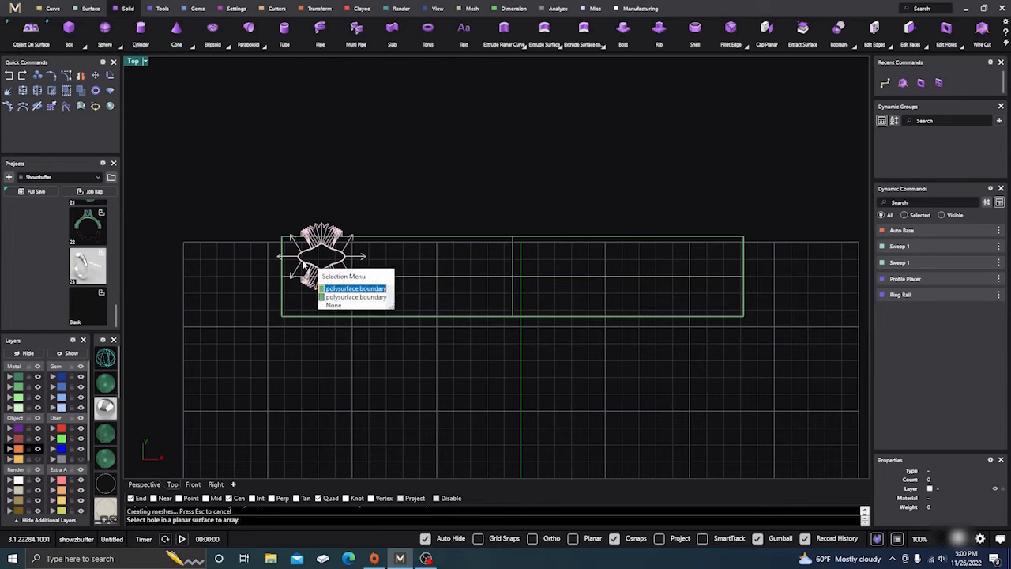
{"action": "left_click", "coordinate": [335, 297]}
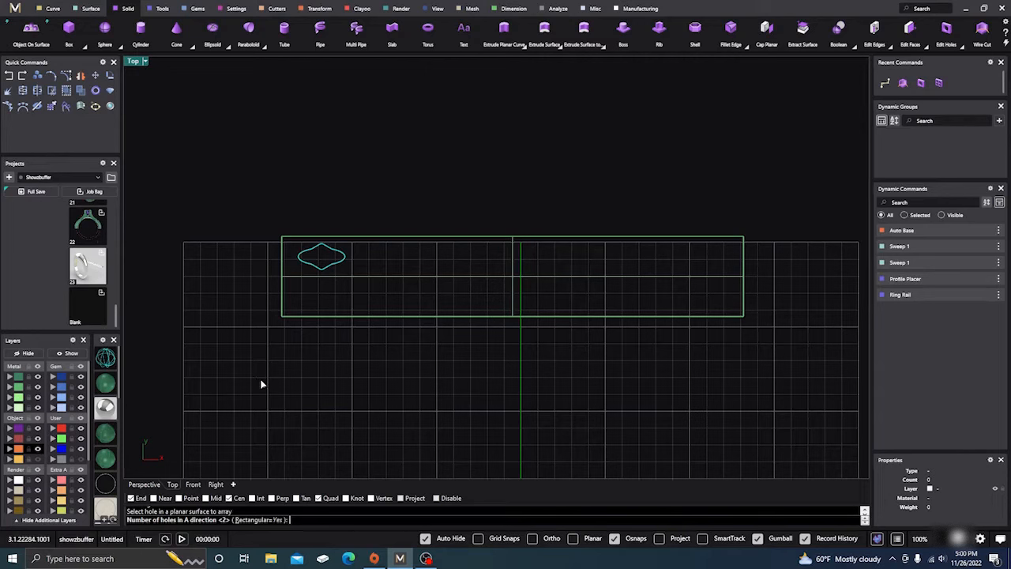
{"action": "type", "text": "8"}
{"action": "key", "text": "Return"}
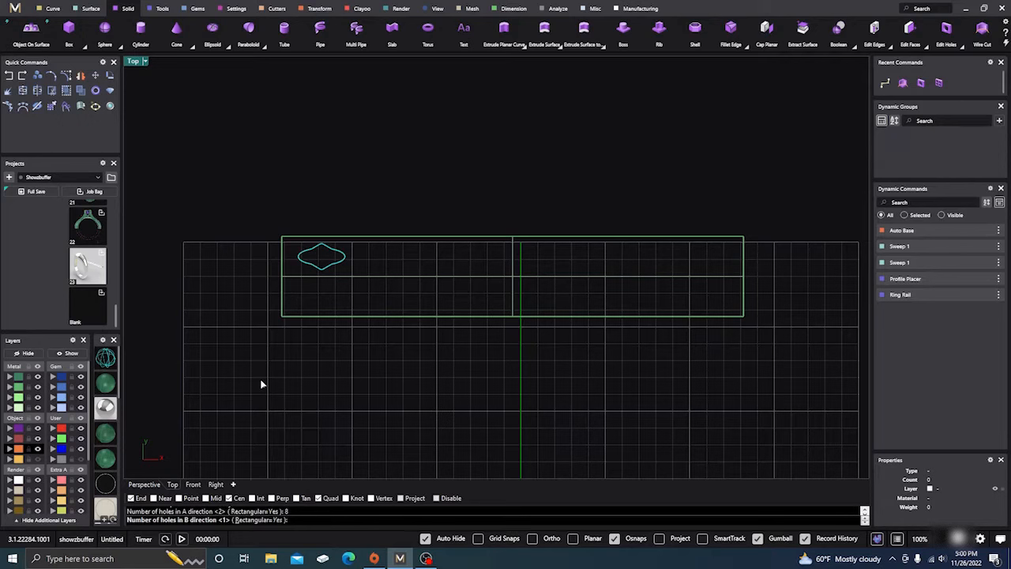
{"action": "key", "text": "Return"}
{"action": "key", "text": "Escape"}
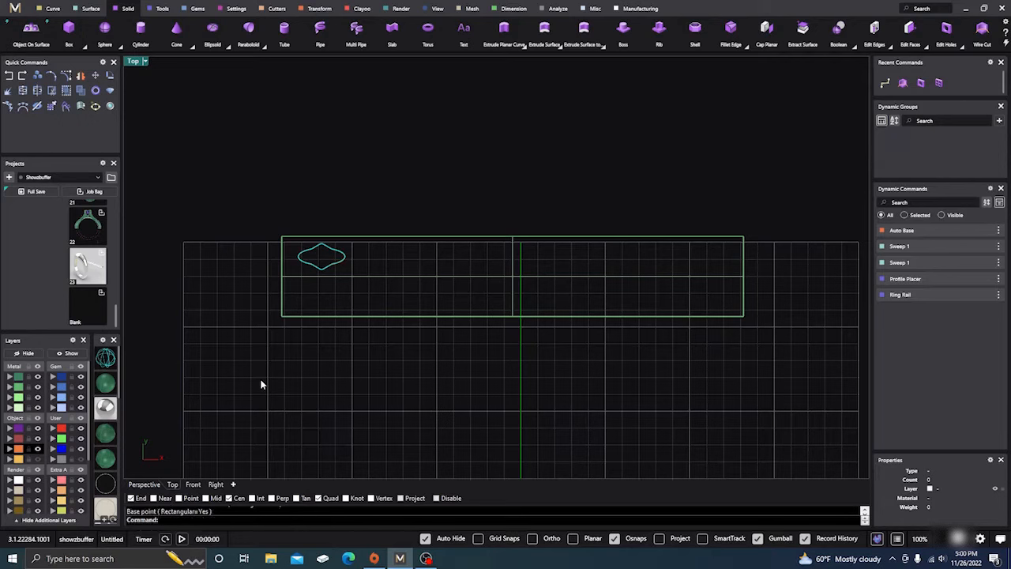
- Array the plate's hole with 8 holes along its length at about 3.39 mm spacing and 3 across its width at about 2.31 mm spacing
{"action": "key", "text": "Return"}
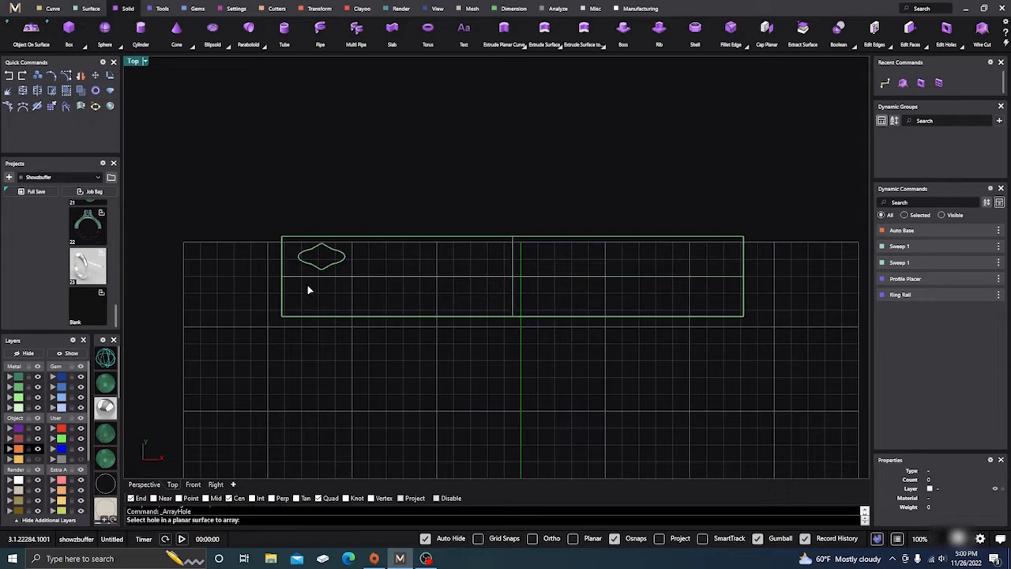
{"action": "left_click", "coordinate": [311, 267]}
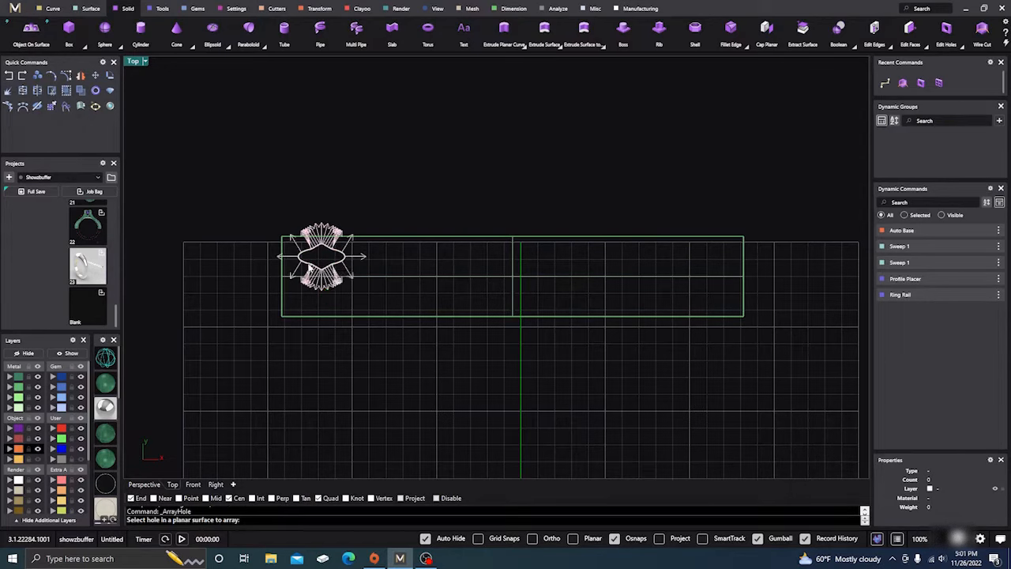
{"action": "left_click", "coordinate": [331, 293]}
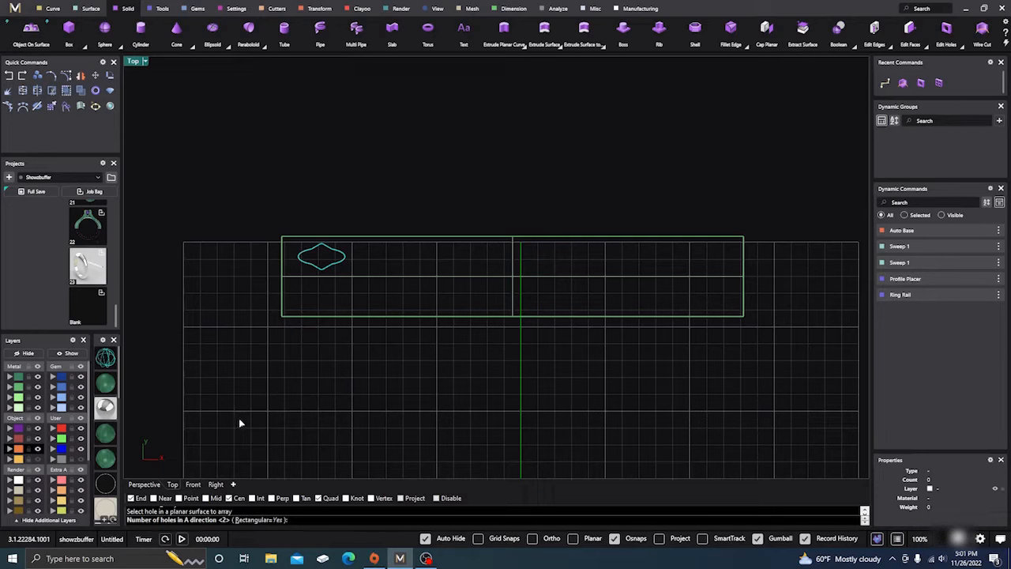
{"action": "type", "text": "8"}
{"action": "key", "text": "Return"}
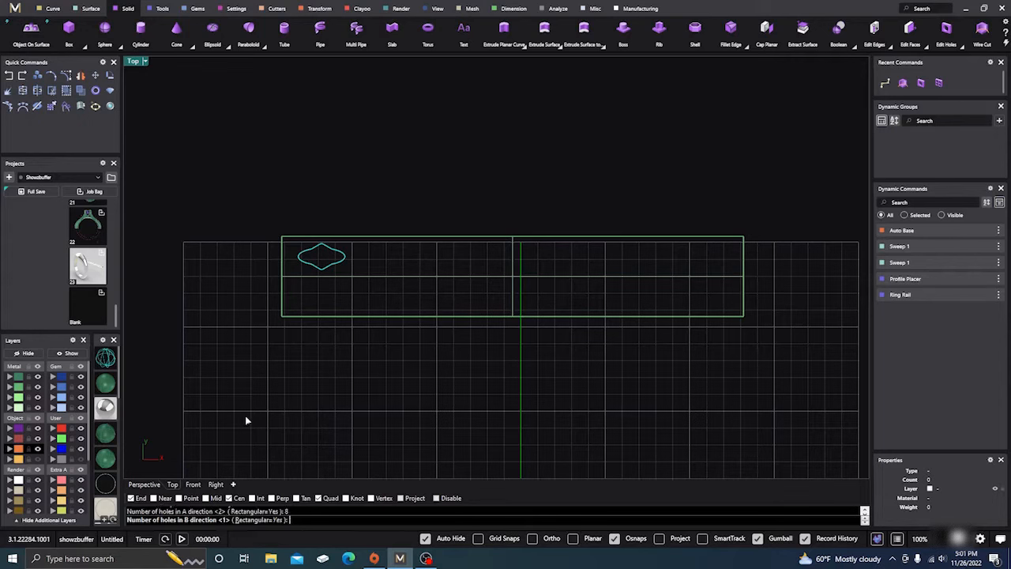
{"action": "type", "text": "3"}
{"action": "key", "text": "Return"}
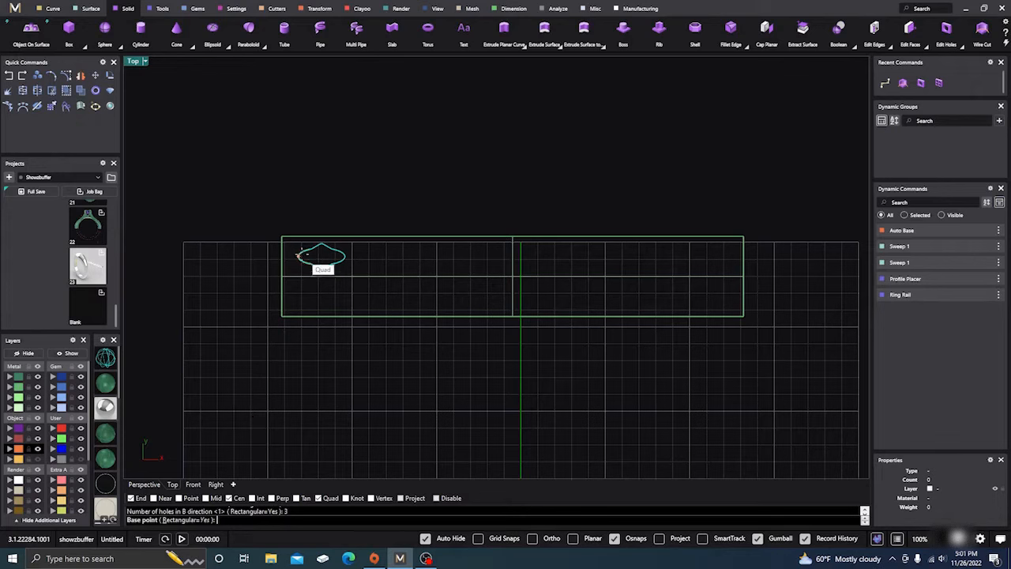
{"action": "left_click", "coordinate": [300, 253]}
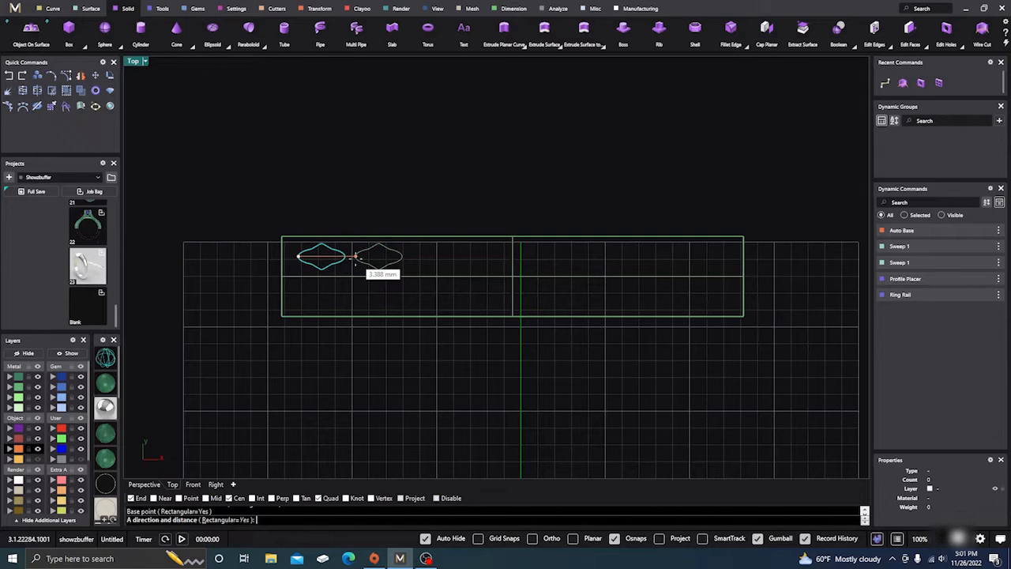
{"action": "left_click", "coordinate": [356, 255]}
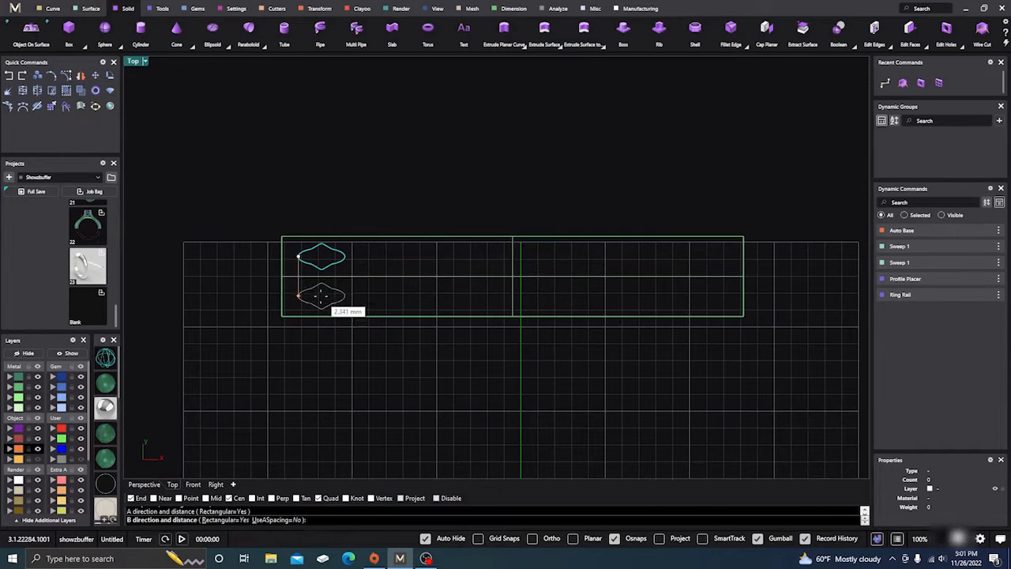
{"action": "left_click", "coordinate": [320, 297]}
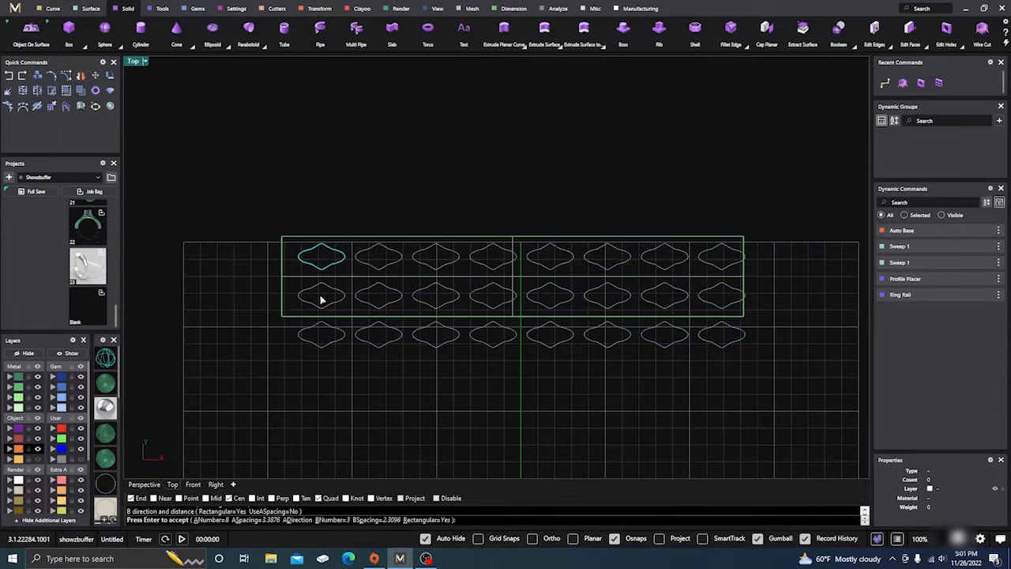
{"action": "scroll", "coordinate": [241, 356], "scroll_direction": "down", "scroll_amount": 1}
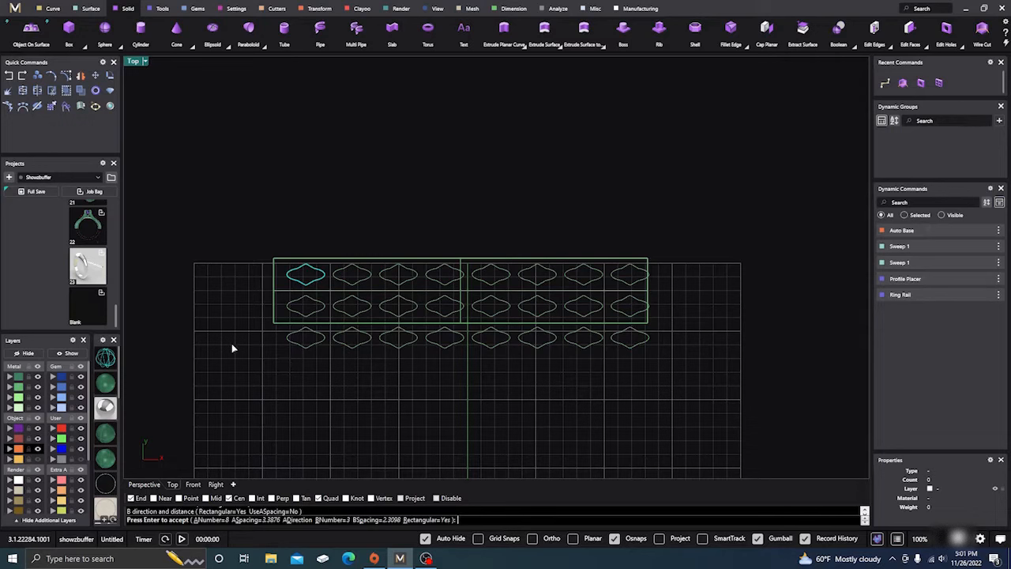
{"action": "key", "text": "Return"}
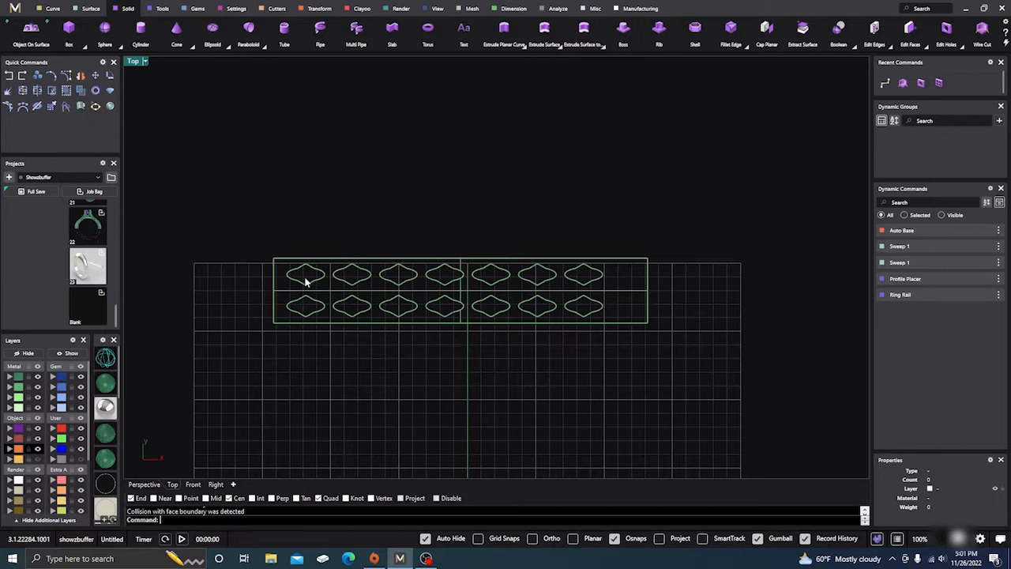
- Move all the arrayed holes together about 0.64 mm along the plate's length in the positive X direction
{"action": "left_click", "coordinate": [962, 45]}
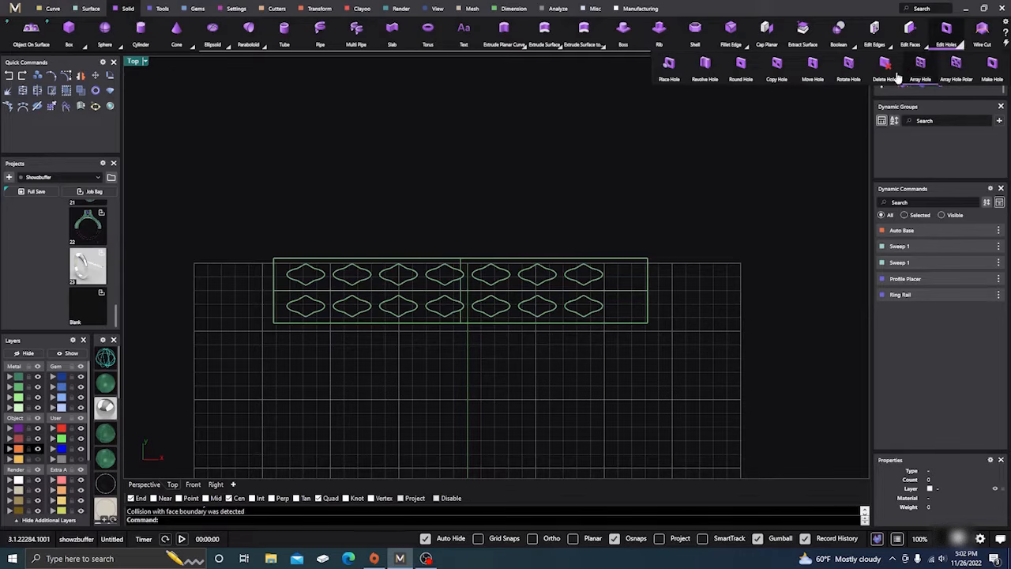
{"action": "left_click", "coordinate": [812, 67]}
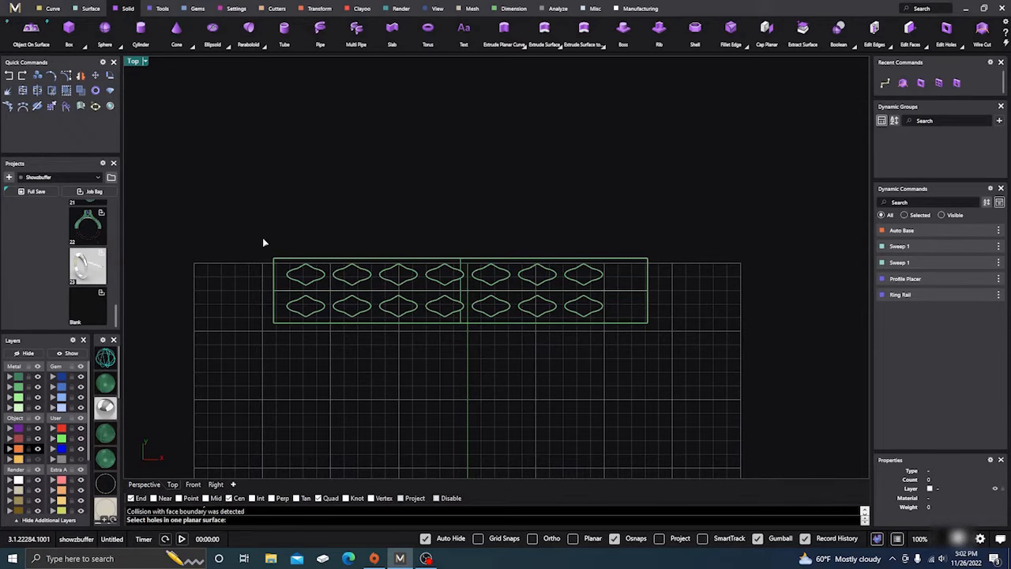
{"action": "left_click_drag", "start_coordinate": [278, 244], "coordinate": [626, 360]}
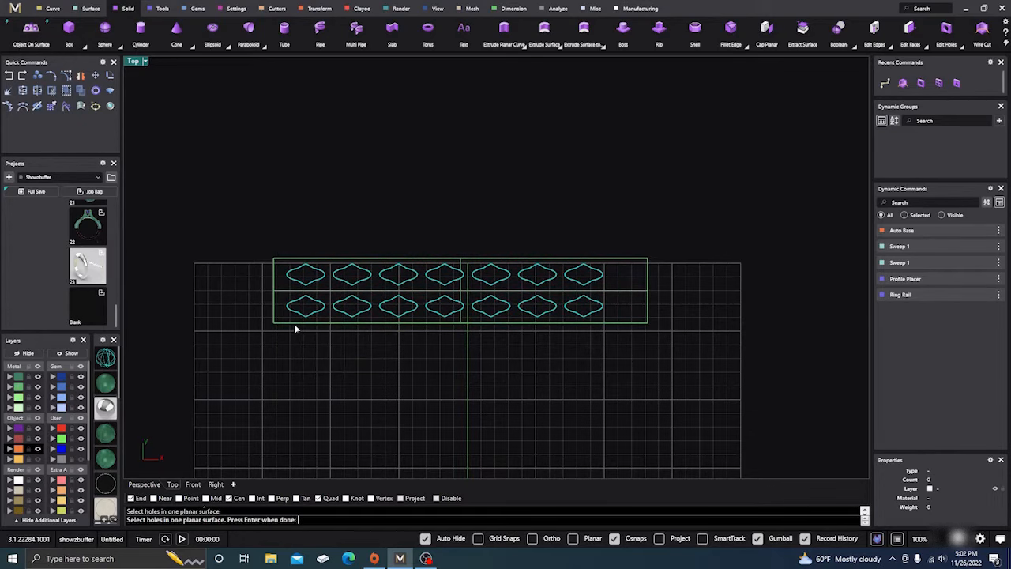
{"action": "scroll", "coordinate": [294, 325], "scroll_direction": "up", "scroll_amount": 2}
{"action": "key", "text": "Return"}
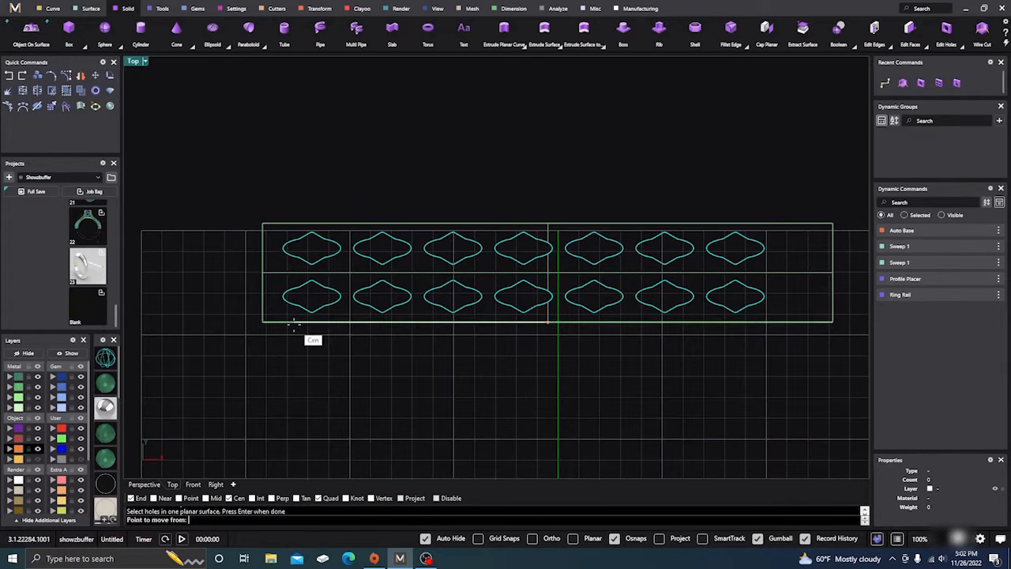
{"action": "left_click", "coordinate": [286, 249]}
{"action": "scroll", "coordinate": [287, 251], "scroll_direction": "up", "scroll_amount": 2}
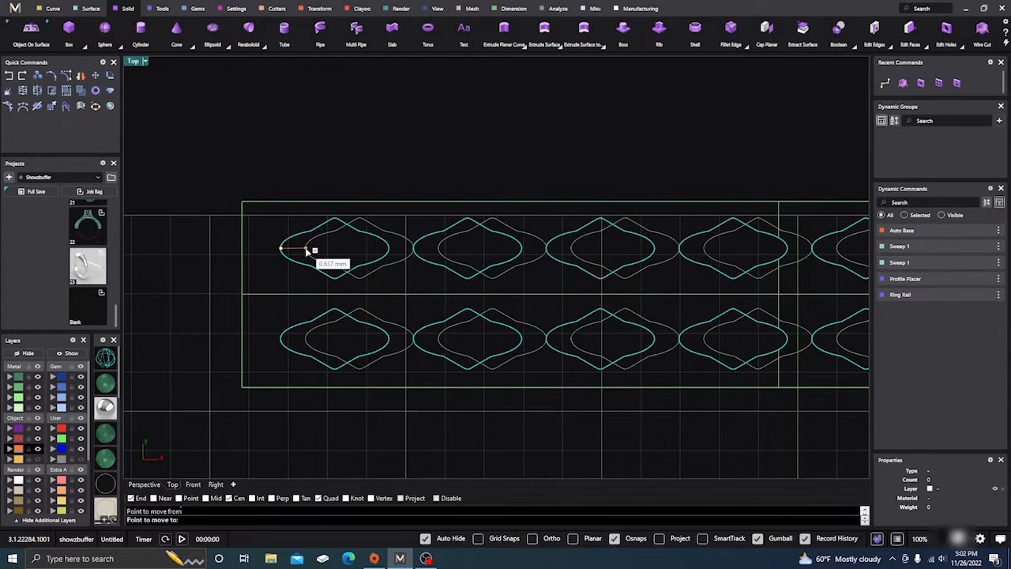
{"action": "left_click", "coordinate": [306, 250]}
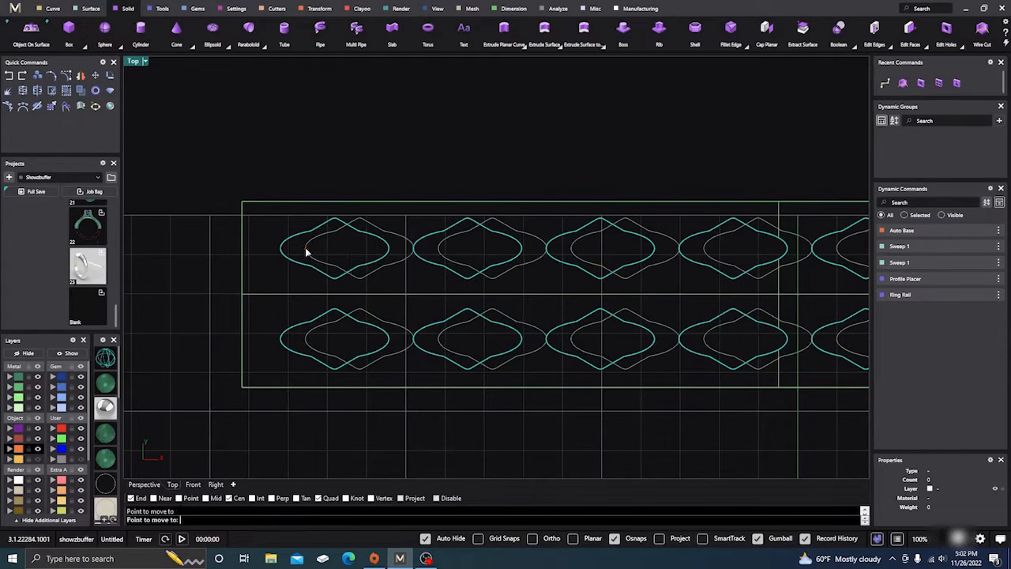
{"action": "scroll", "coordinate": [288, 244], "scroll_direction": "down", "scroll_amount": 3}
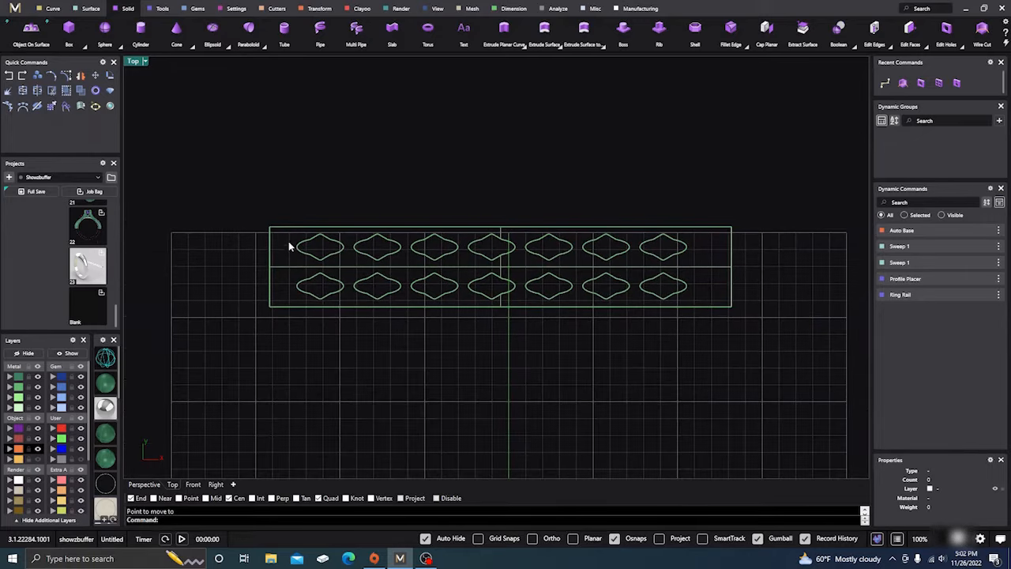
- Shift all the holes a further 0.33 mm or so along the plate in the positive X direction
{"action": "key", "text": "Return"}
{"action": "left_click_drag", "start_coordinate": [289, 209], "coordinate": [679, 335]}
{"action": "scroll", "coordinate": [331, 251], "scroll_direction": "up", "scroll_amount": 2}
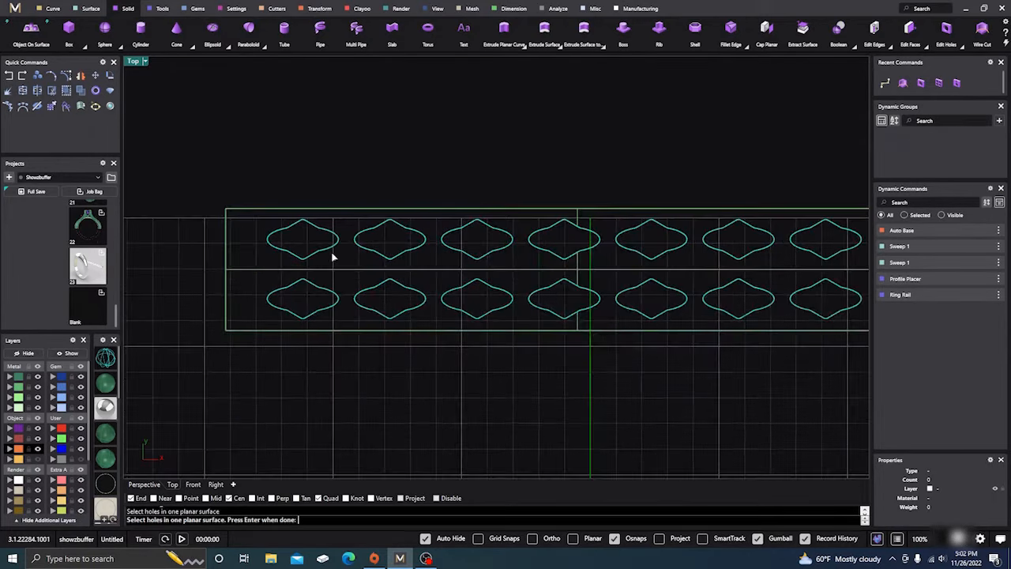
{"action": "left_click", "coordinate": [963, 47]}
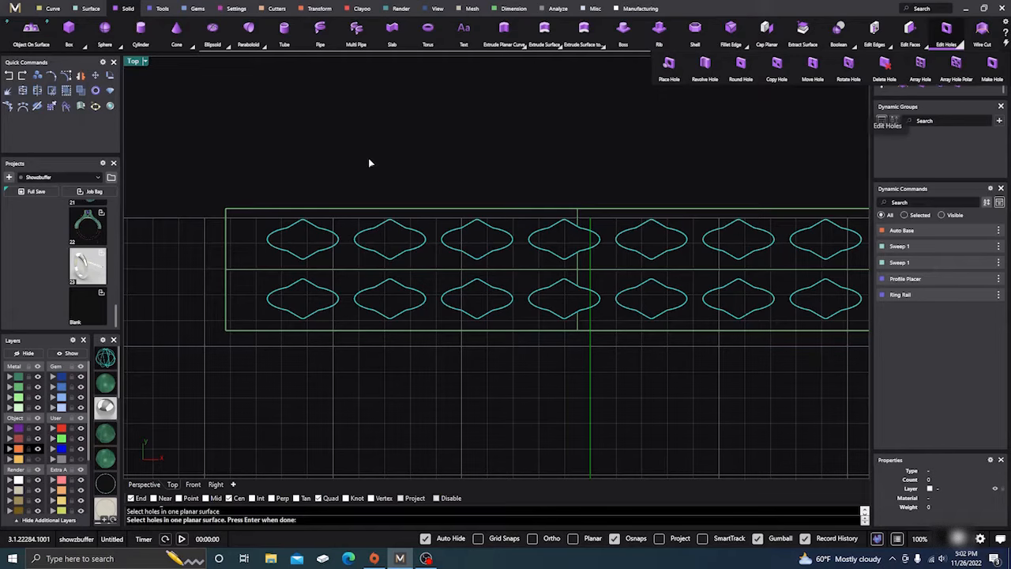
{"action": "scroll", "coordinate": [316, 170], "scroll_direction": "down", "scroll_amount": 4}
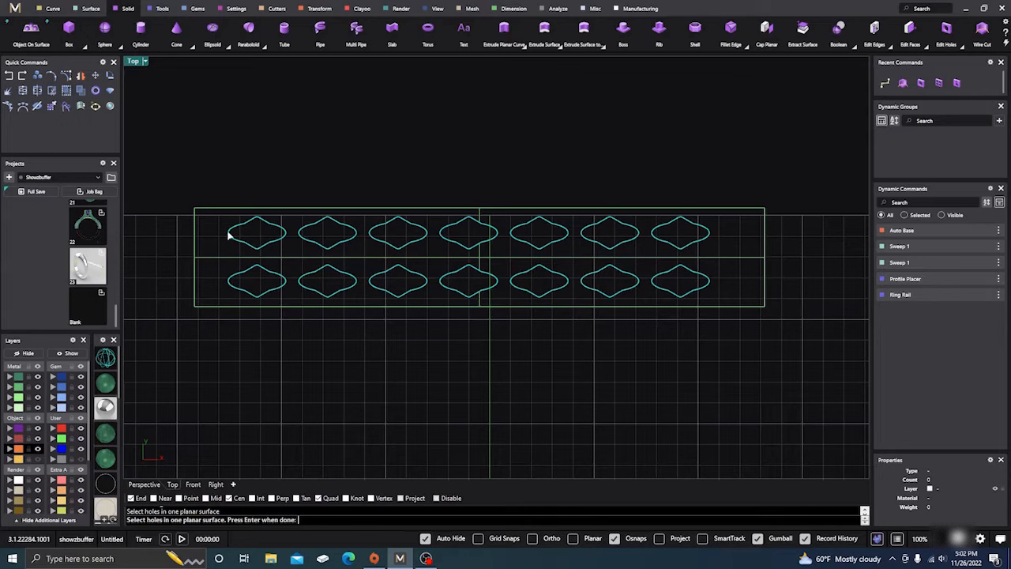
{"action": "key", "text": "Return"}
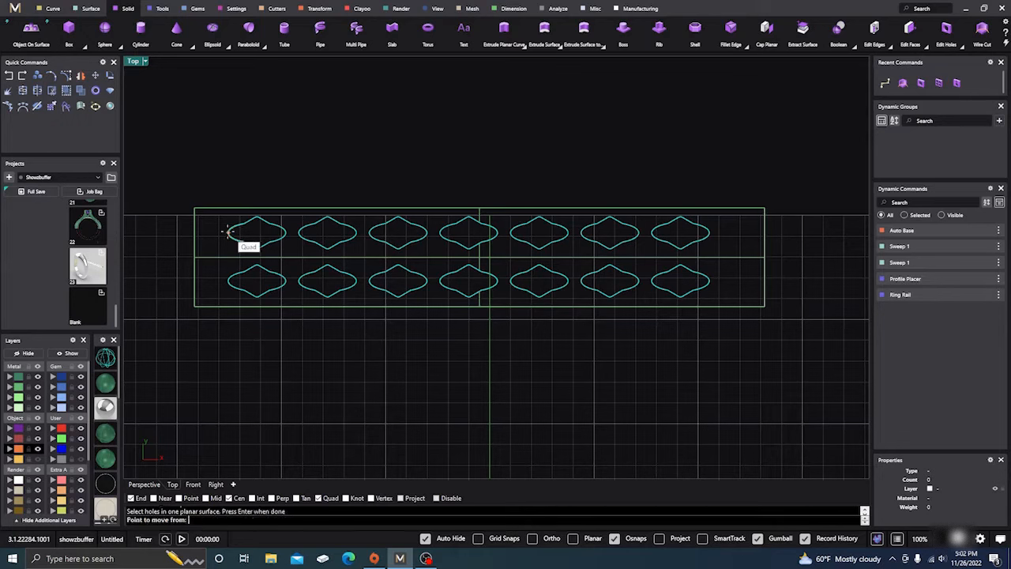
{"action": "left_click", "coordinate": [229, 232]}
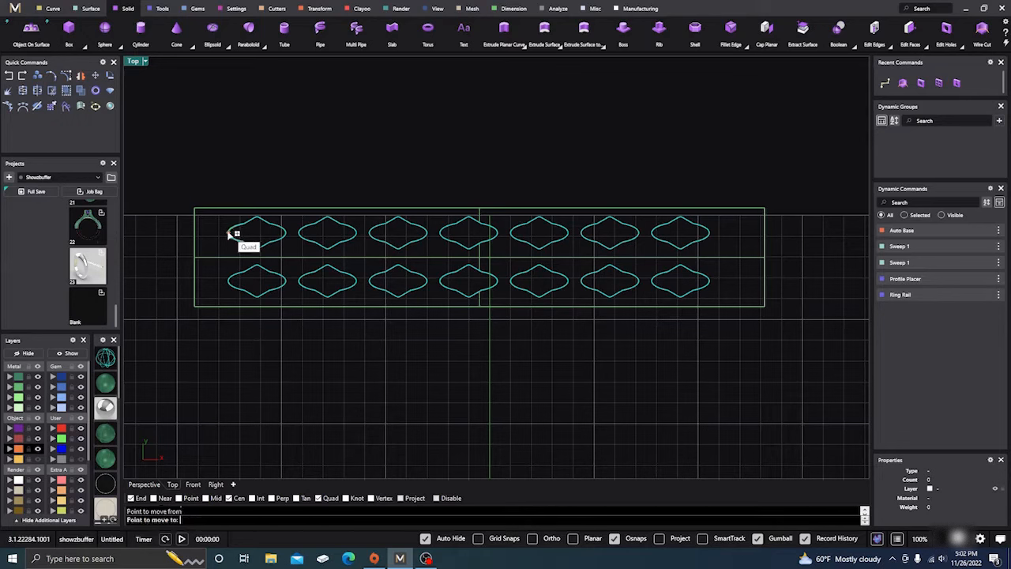
{"action": "scroll", "coordinate": [239, 234], "scroll_direction": "up", "scroll_amount": 2}
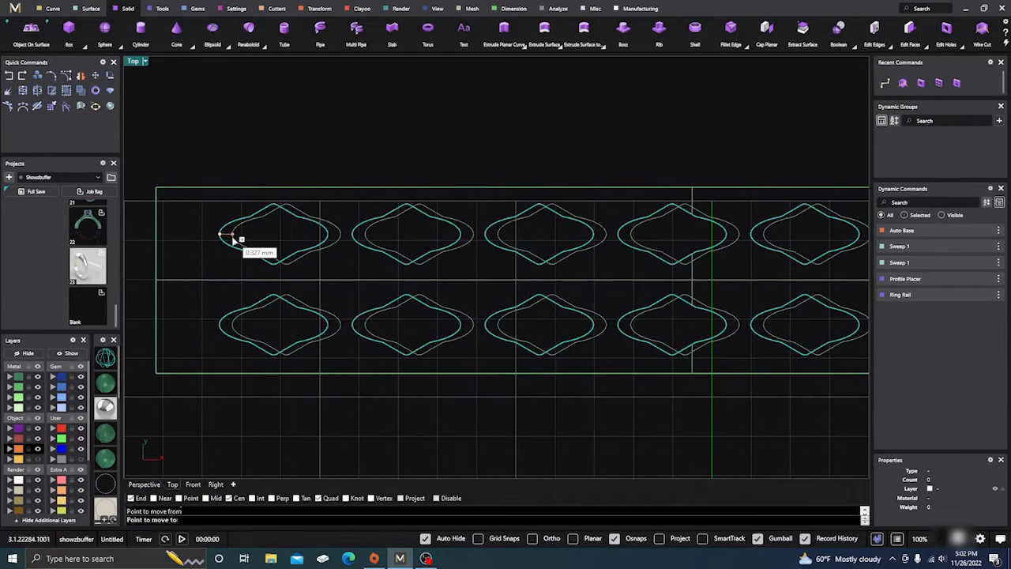
{"action": "left_click", "coordinate": [233, 240]}
{"action": "scroll", "coordinate": [233, 239], "scroll_direction": "down", "scroll_amount": 2}
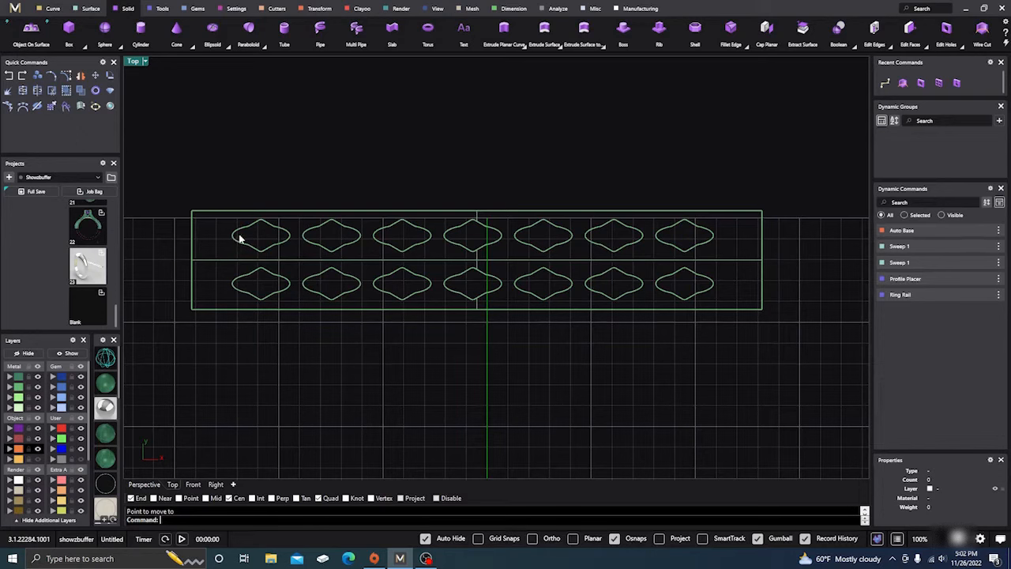
- Move all the arrayed holes a further 0.3 mm or so along the plate's length in the positive X direction
{"action": "key", "text": "Return"}
{"action": "left_click_drag", "start_coordinate": [217, 190], "coordinate": [741, 364]}
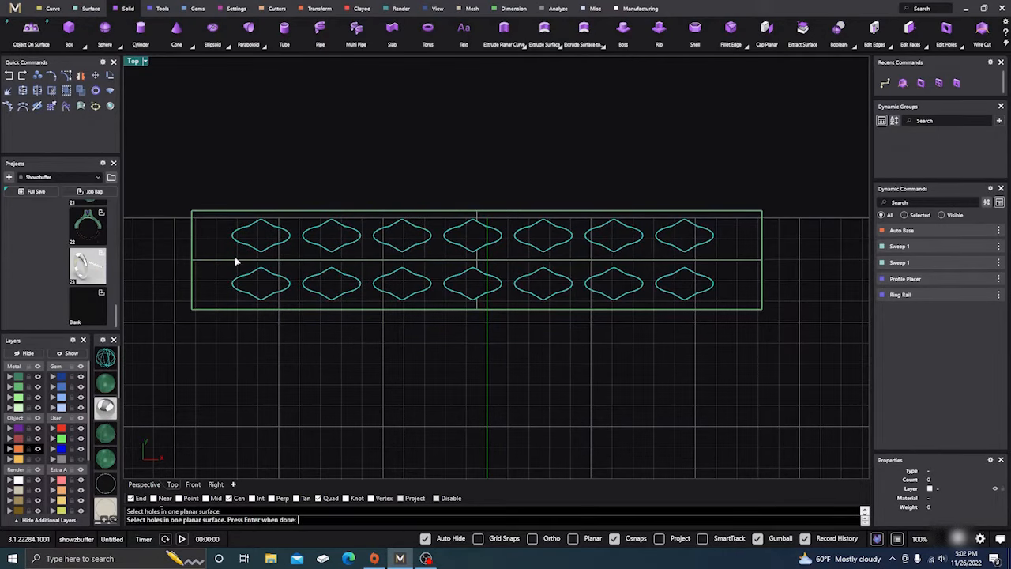
{"action": "key", "text": "Return"}
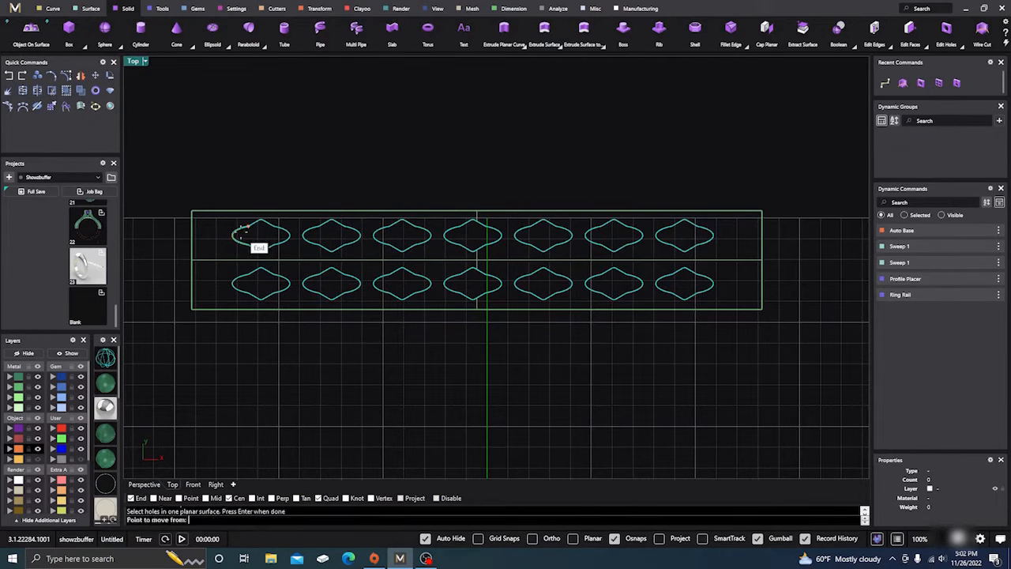
{"action": "left_click", "coordinate": [232, 236]}
{"action": "scroll", "coordinate": [239, 237], "scroll_direction": "up", "scroll_amount": 4}
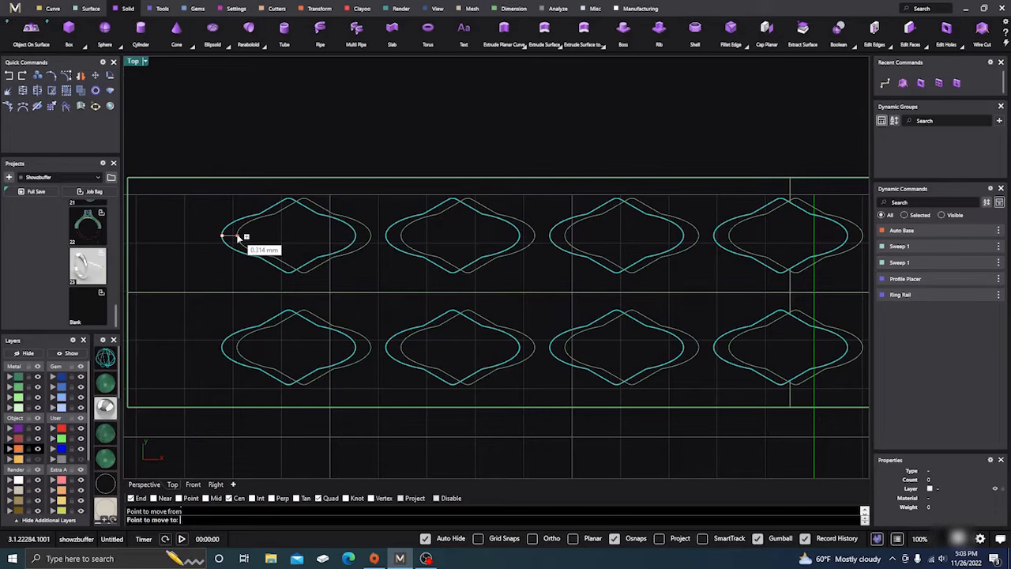
{"action": "left_click", "coordinate": [236, 238]}
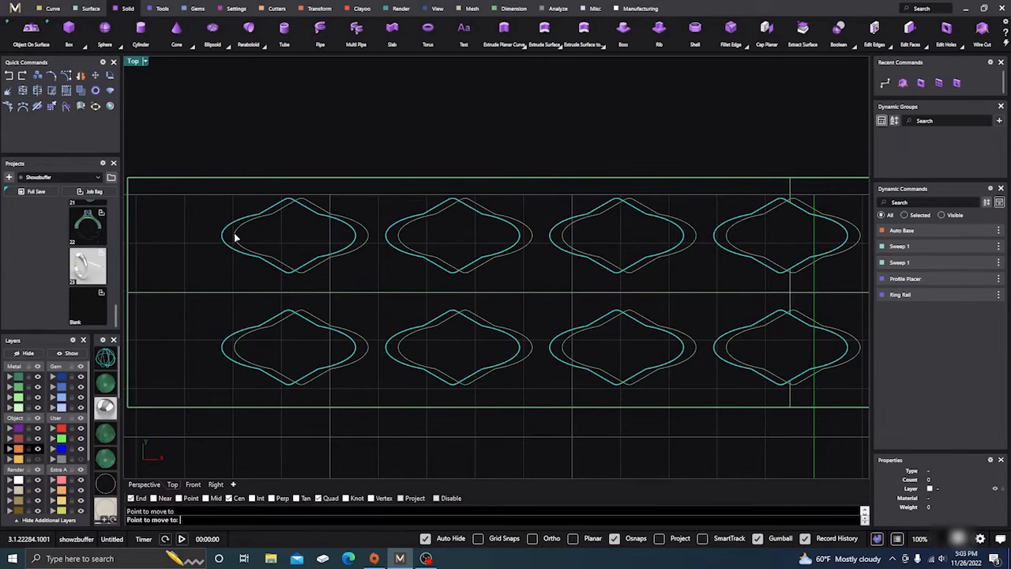
{"action": "scroll", "coordinate": [234, 238], "scroll_direction": "down", "scroll_amount": 4}
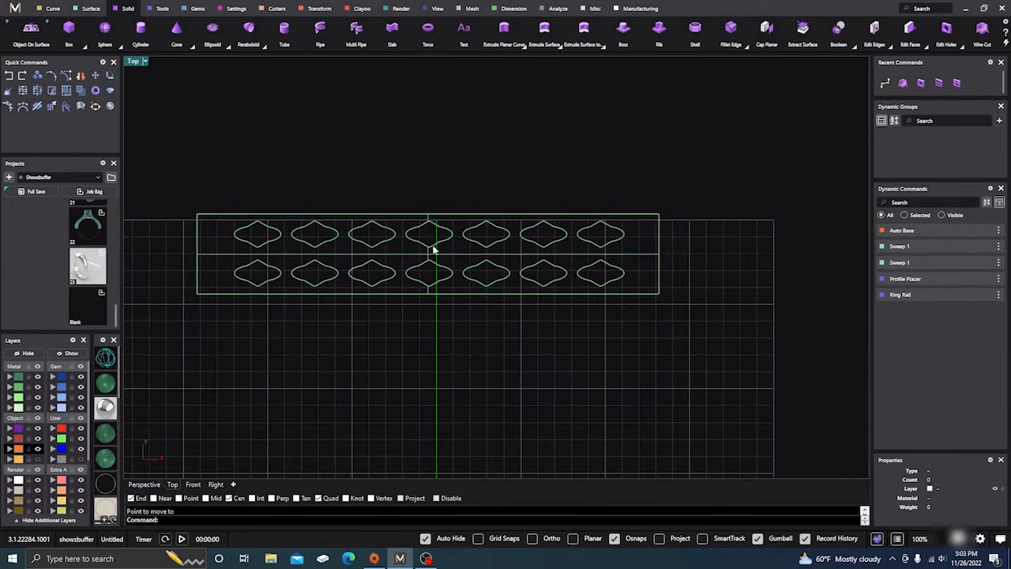
- In the Perspective view, start Smart Flow and choose the surface on the underside of the perforated plate as the base surface
{"action": "left_click", "coordinate": [144, 483]}
{"action": "scroll", "coordinate": [416, 350], "scroll_direction": "down", "scroll_amount": 3}
{"action": "right_click_drag", "start_coordinate": [416, 350], "coordinate": [453, 267]}
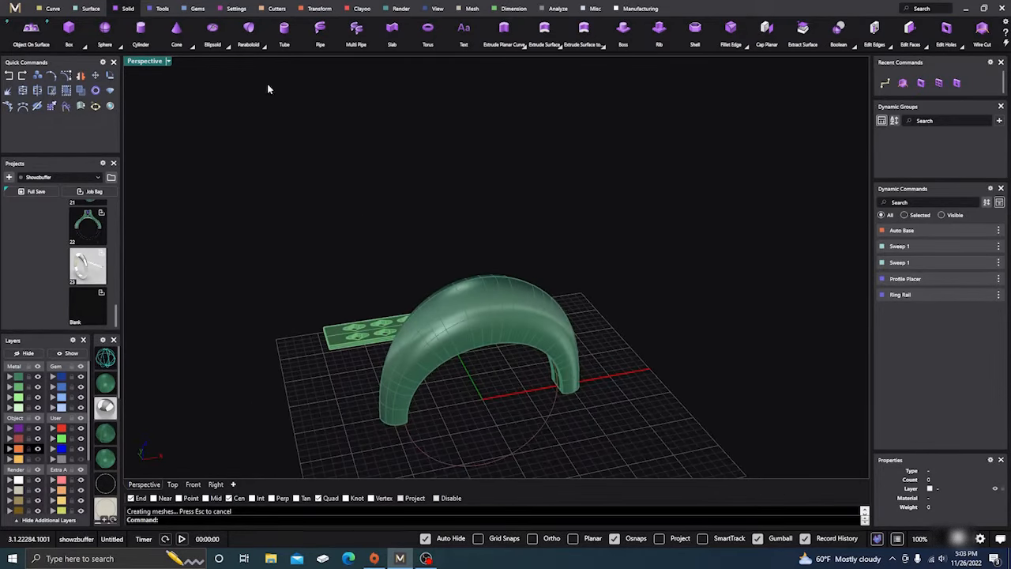
{"action": "left_click", "coordinate": [317, 9]}
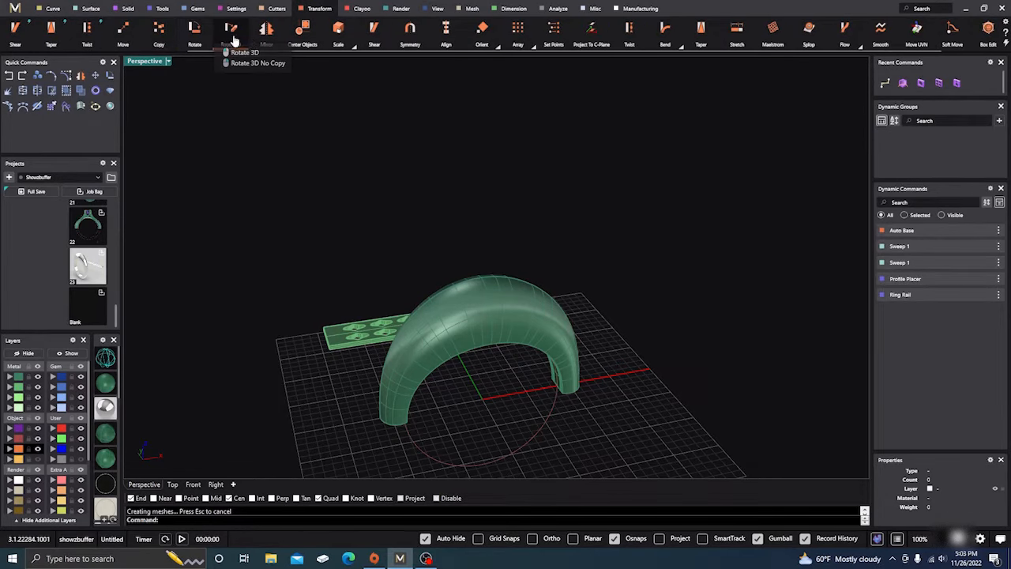
{"action": "scroll", "coordinate": [229, 40], "scroll_direction": "up", "scroll_amount": 7}
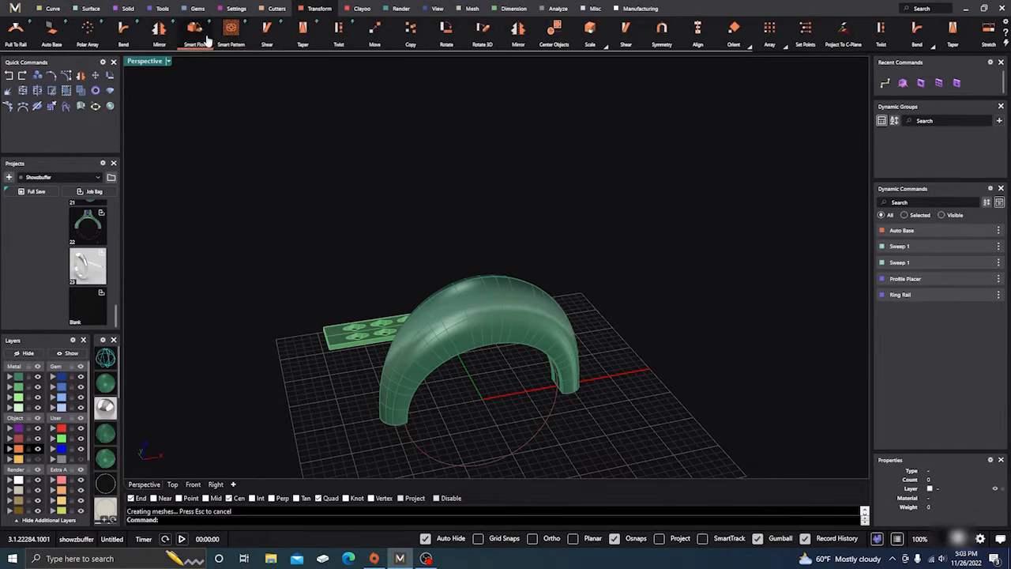
{"action": "left_click", "coordinate": [197, 33]}
{"action": "right_click_drag", "start_coordinate": [248, 303], "coordinate": [261, 267]}
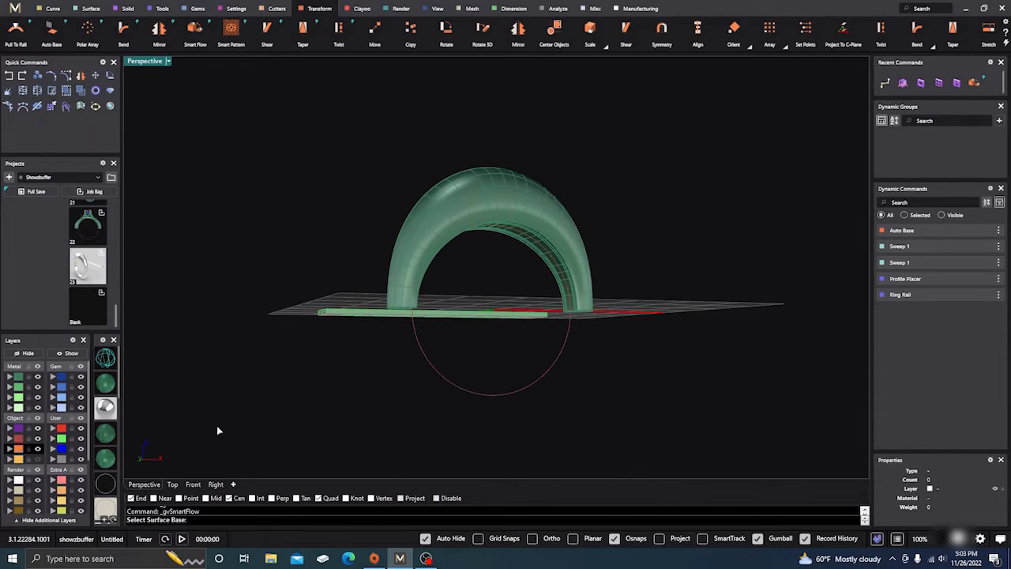
{"action": "right_click_drag", "start_coordinate": [212, 431], "coordinate": [282, 393]}
{"action": "scroll", "coordinate": [388, 280], "scroll_direction": "up", "scroll_amount": 5}
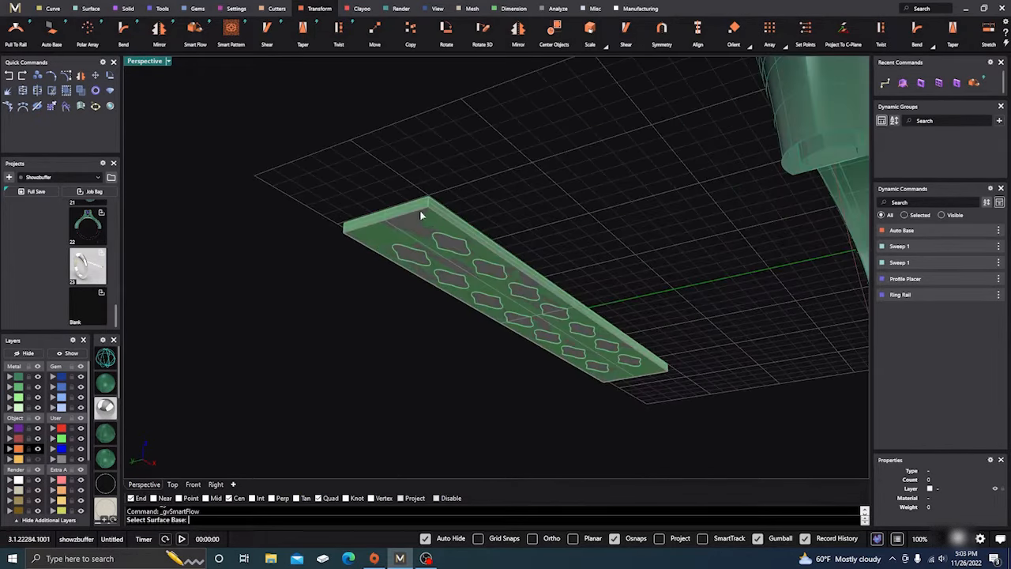
{"action": "left_click", "coordinate": [421, 214]}
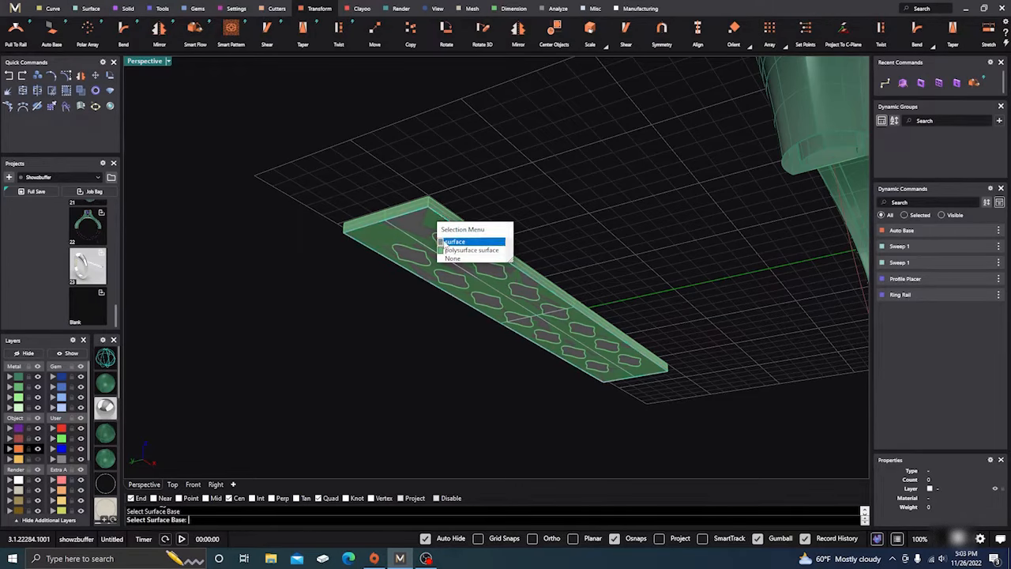
{"action": "left_click", "coordinate": [443, 241]}
- Set the ring's inner finger-side surface as the Smart Flow destination surface
{"action": "right_click_drag", "start_coordinate": [248, 389], "coordinate": [213, 411]}
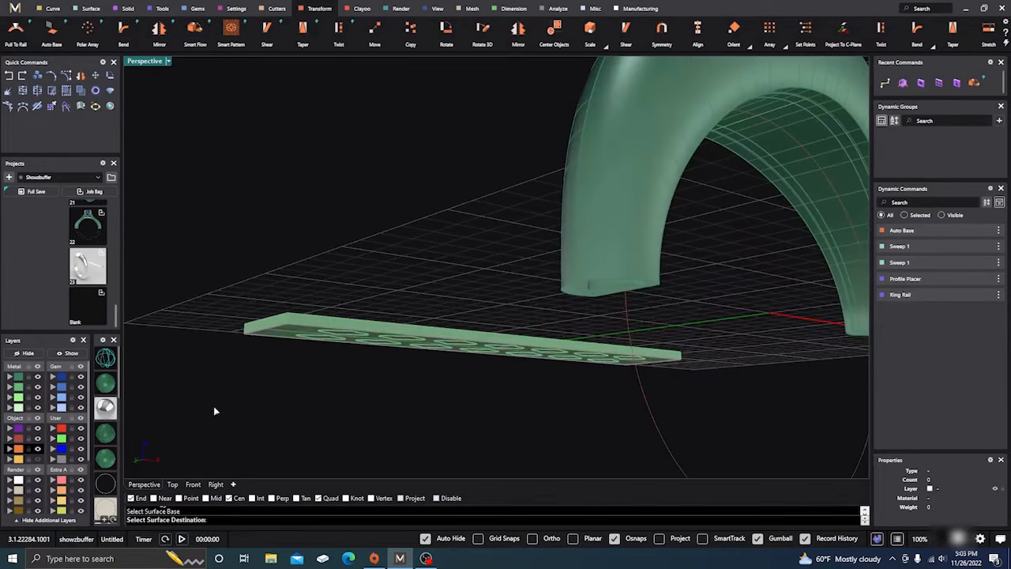
{"action": "right_click_drag", "start_coordinate": [453, 388], "coordinate": [509, 366]}
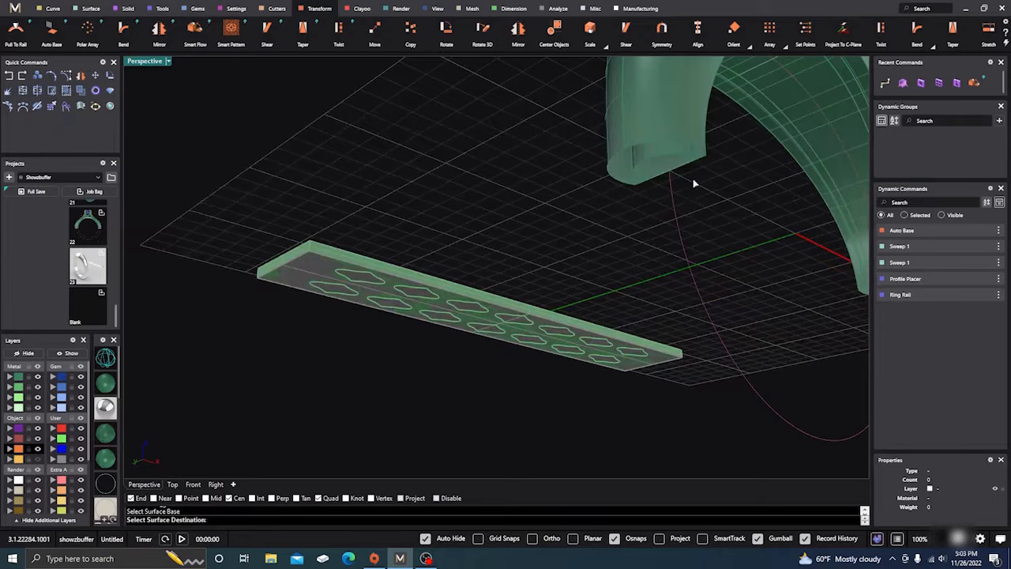
{"action": "scroll", "coordinate": [695, 178], "scroll_direction": "up", "scroll_amount": 5}
{"action": "scroll", "coordinate": [688, 168], "scroll_direction": "down", "scroll_amount": 4}
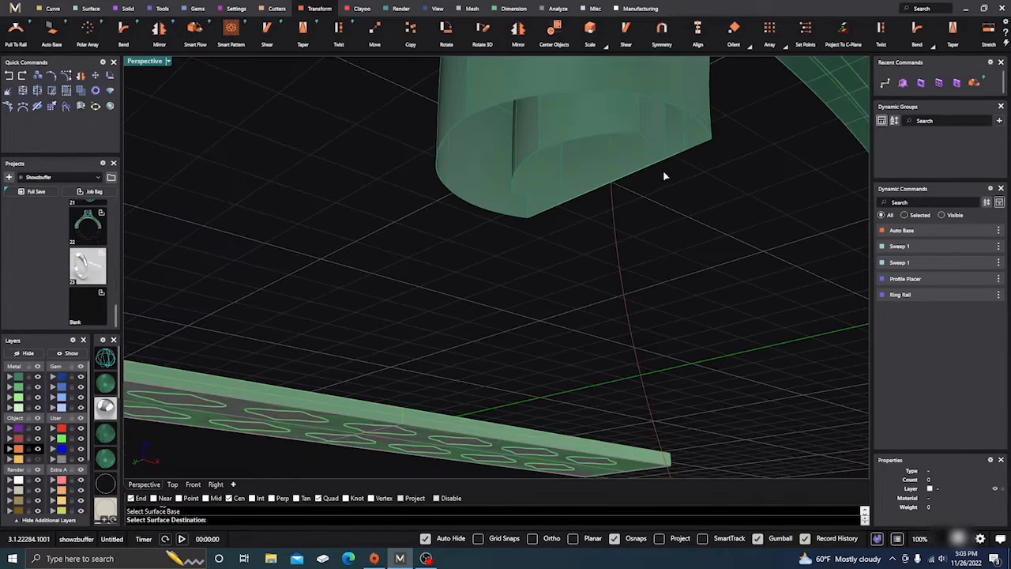
{"action": "left_click", "coordinate": [655, 162]}
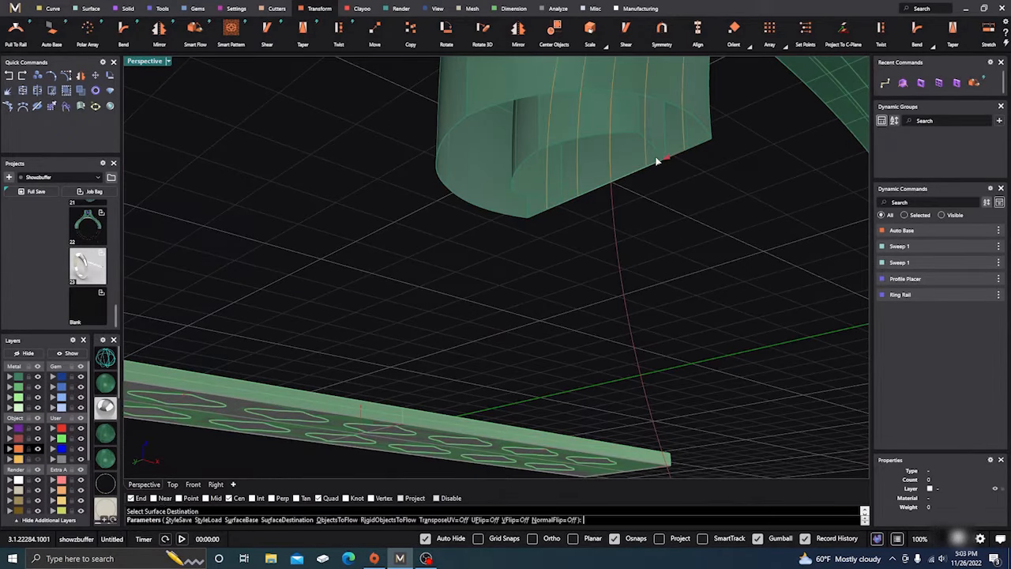
{"action": "scroll", "coordinate": [553, 284], "scroll_direction": "down", "scroll_amount": 4}
{"action": "right_click_drag", "start_coordinate": [528, 301], "coordinate": [480, 346]}
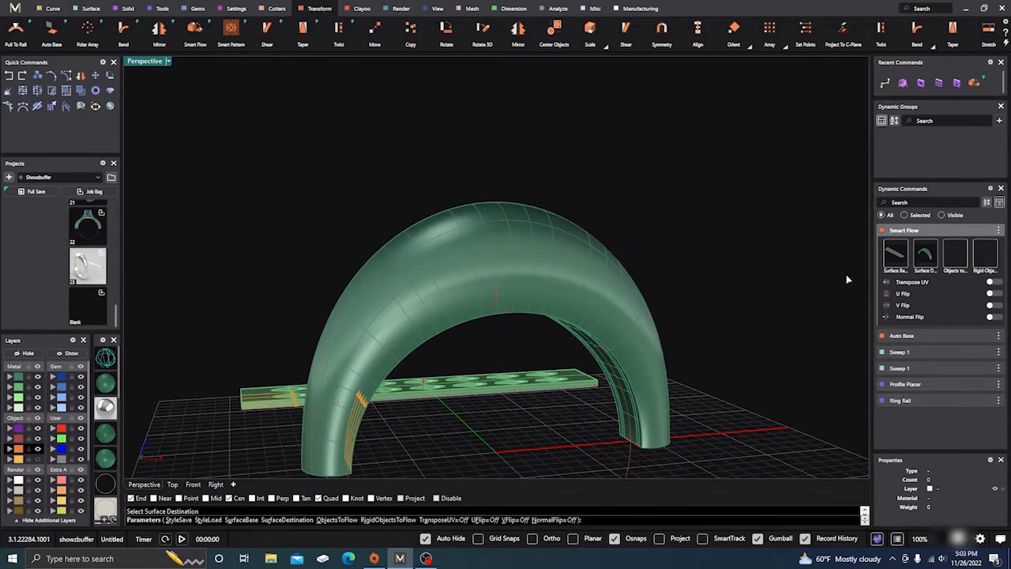
- Choose the perforated plate as the object to flow and complete the Smart Flow onto the inside of the ring
{"action": "left_click", "coordinate": [954, 256]}
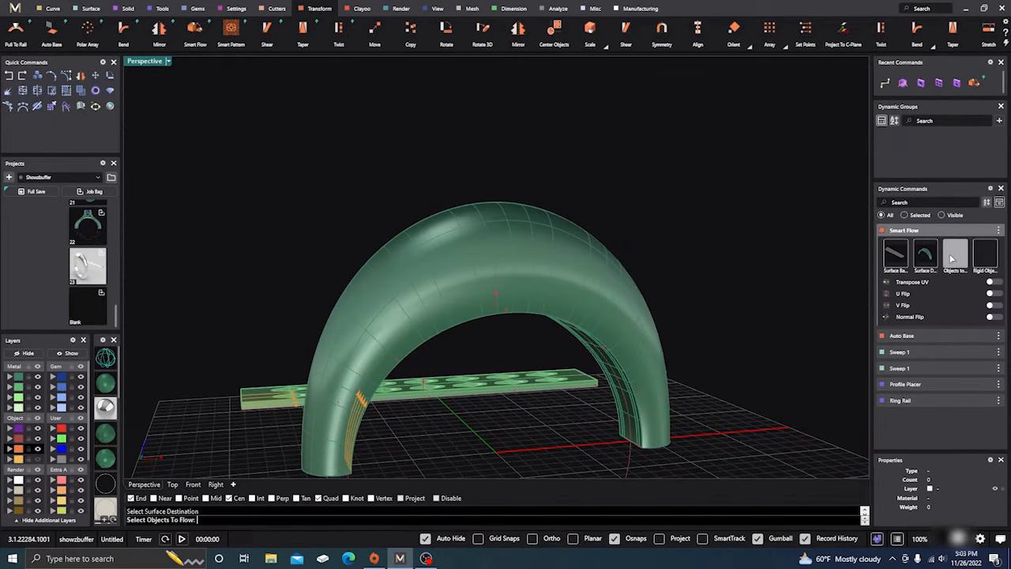
{"action": "left_click", "coordinate": [498, 383]}
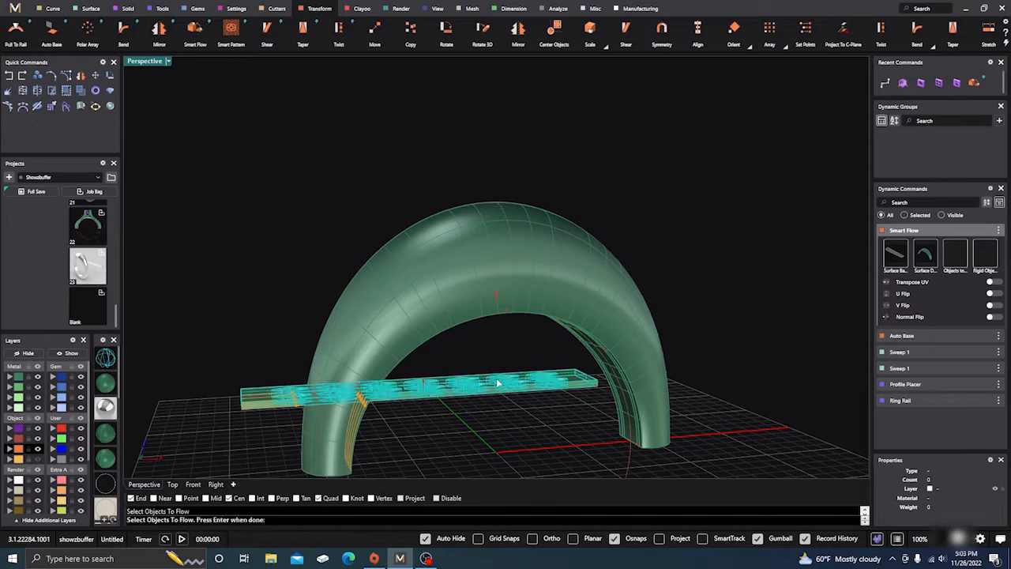
{"action": "key", "text": "Return"}
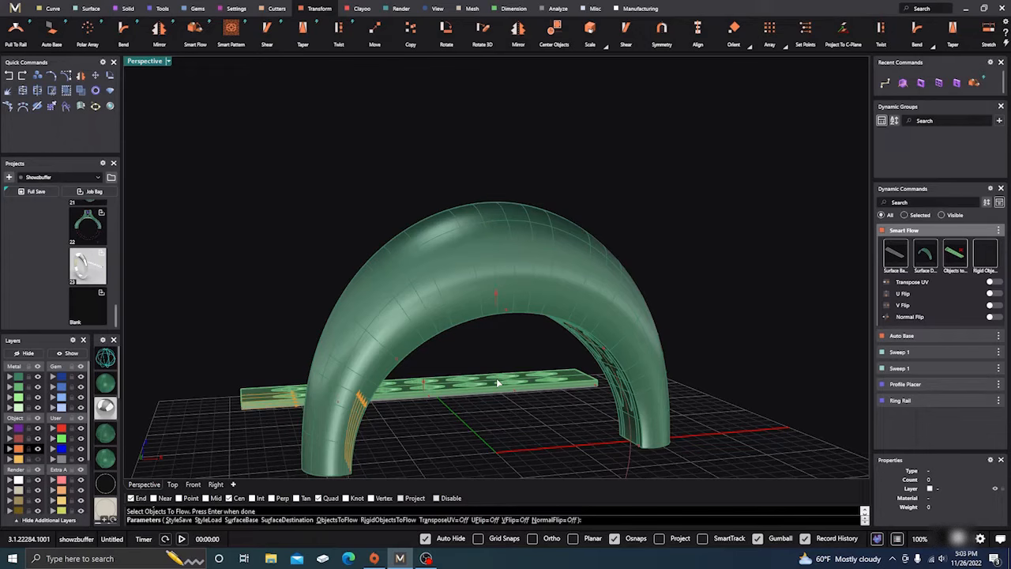
{"action": "right_click_drag", "start_coordinate": [431, 426], "coordinate": [415, 372]}
{"action": "key", "text": "Return"}
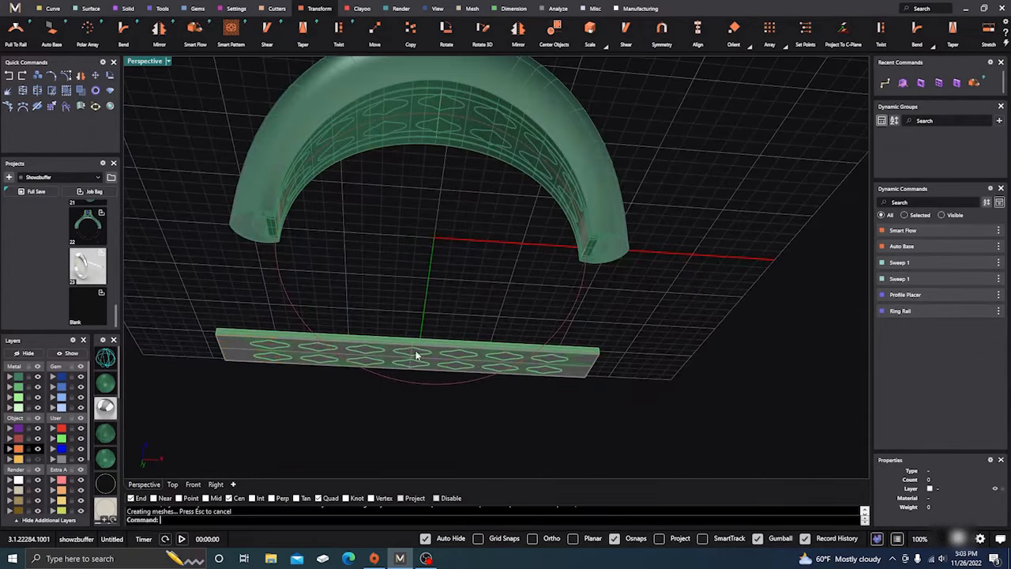
- Move the open sweep surface inside the ring to the Metal 04 layer and hide that layer
{"action": "left_click", "coordinate": [413, 116]}
{"action": "left_click", "coordinate": [440, 138]}
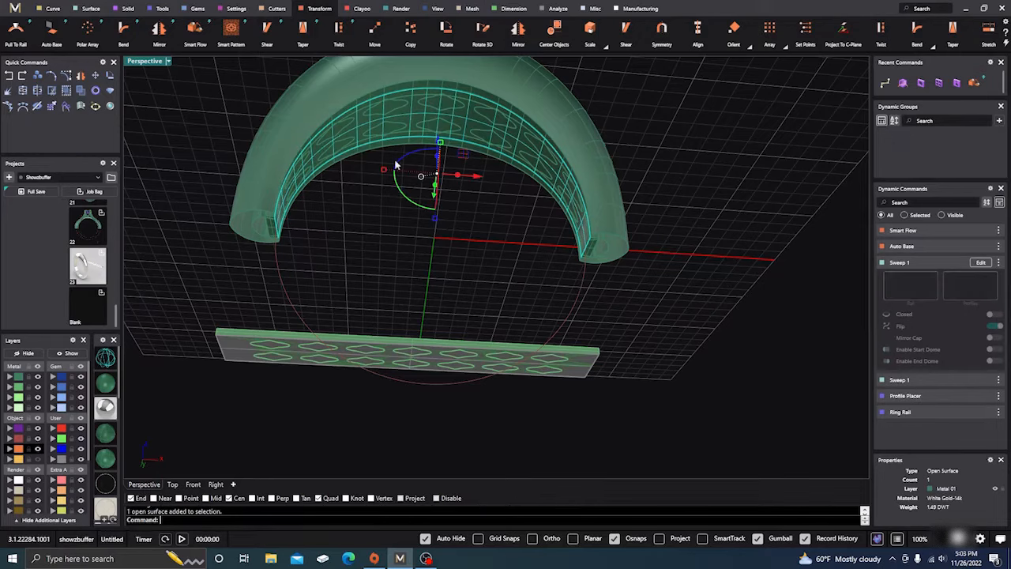
{"action": "left_click", "coordinate": [10, 409]}
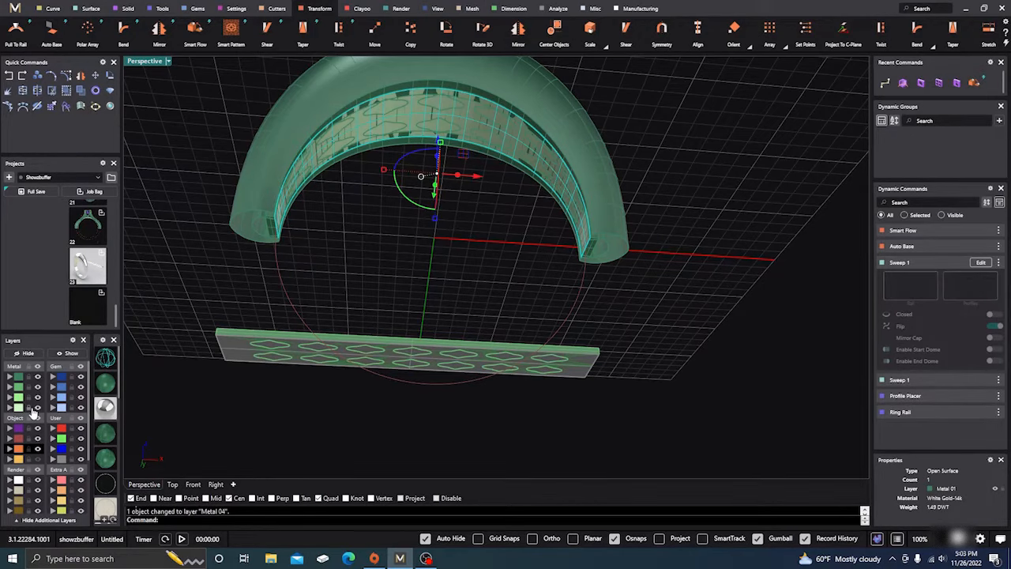
{"action": "left_click", "coordinate": [36, 408]}
- Examine the flowed plate and its cutouts up close on the inside of the ring
{"action": "scroll", "coordinate": [535, 350], "scroll_direction": "down", "scroll_amount": 8}
{"action": "right_click_drag", "start_coordinate": [536, 350], "coordinate": [499, 273]}
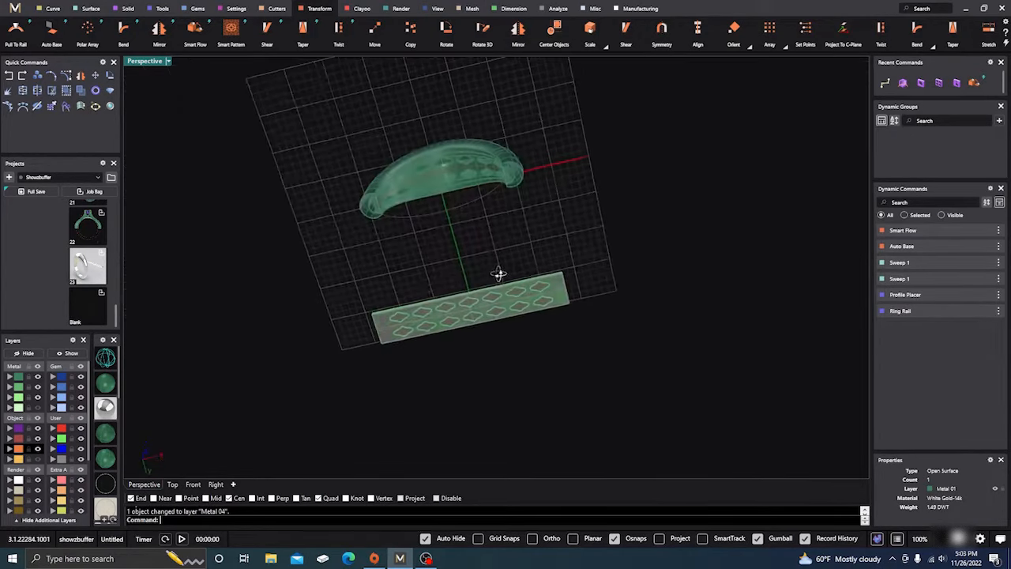
{"action": "scroll", "coordinate": [451, 165], "scroll_direction": "up", "scroll_amount": 15}
{"action": "scroll", "coordinate": [483, 229], "scroll_direction": "down", "scroll_amount": 10}
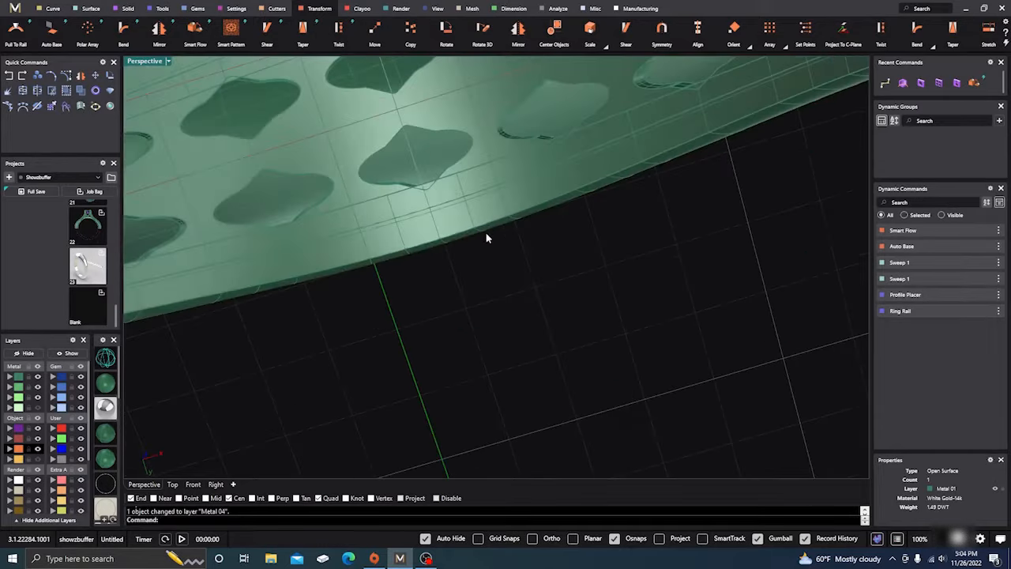
{"action": "scroll", "coordinate": [477, 248], "scroll_direction": "down", "scroll_amount": 10}
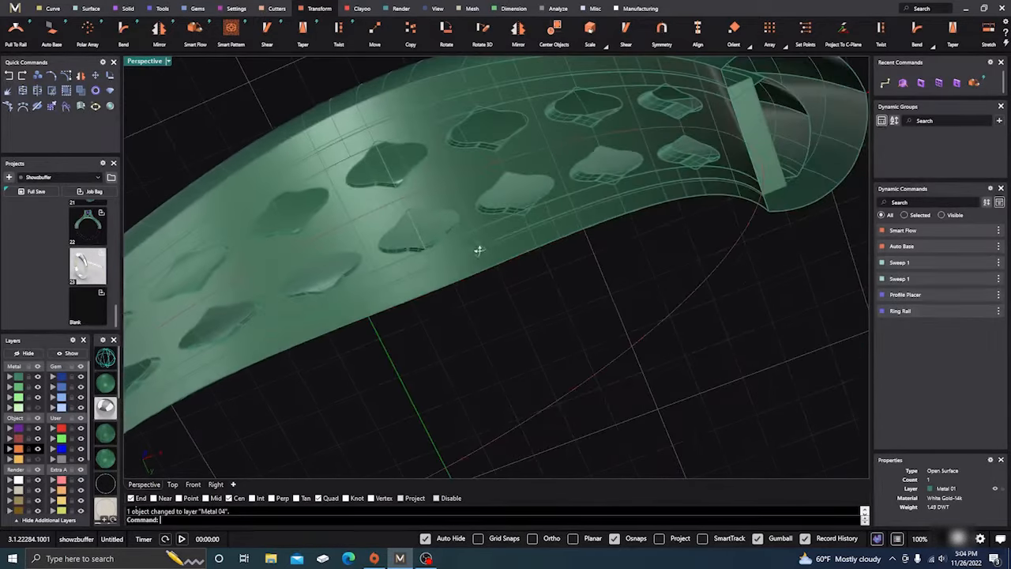
{"action": "scroll", "coordinate": [424, 260], "scroll_direction": "up", "scroll_amount": 15}
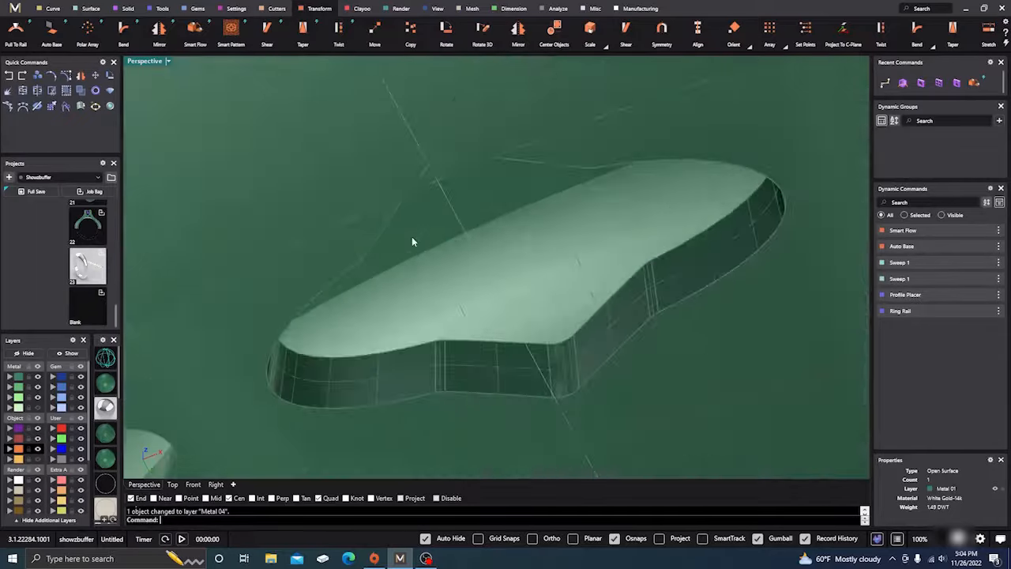
{"action": "scroll", "coordinate": [440, 260], "scroll_direction": "down", "scroll_amount": 5}
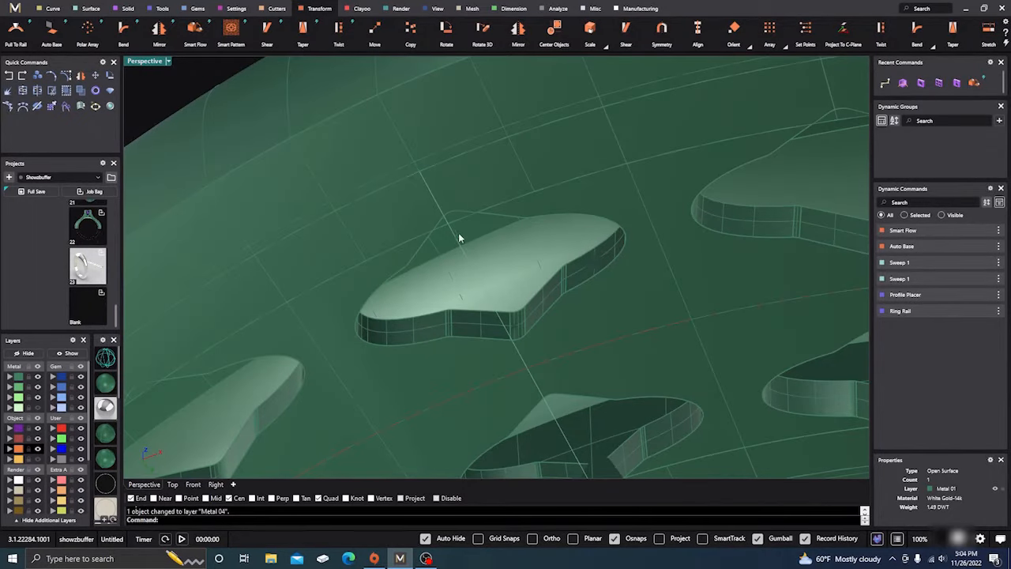
{"action": "scroll", "coordinate": [464, 244], "scroll_direction": "down", "scroll_amount": 10}
{"action": "right_click_drag", "start_coordinate": [474, 268], "coordinate": [438, 273]}
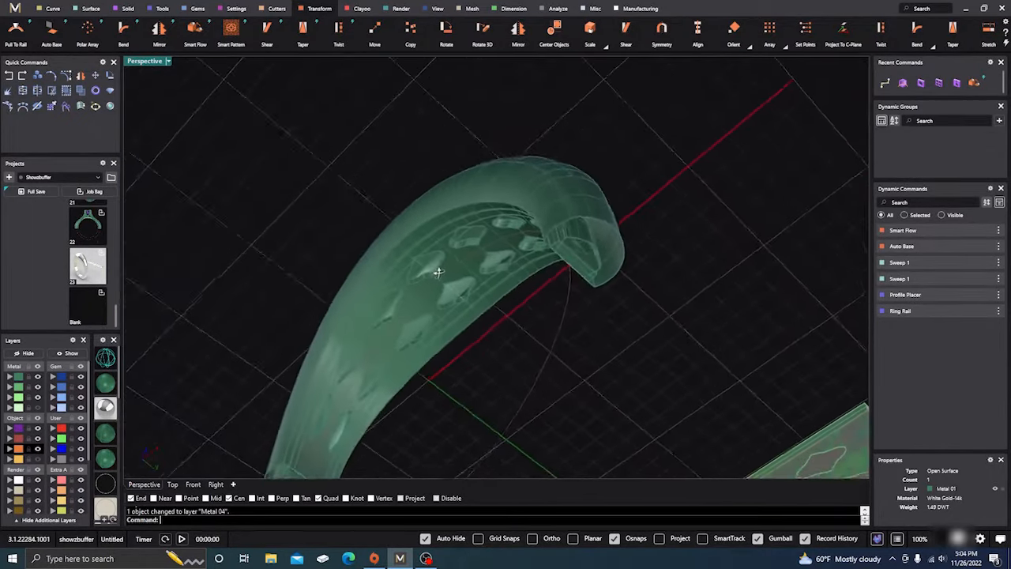
- Scale the flowed perforated plate slightly along Y, across the width of the ring
{"action": "scroll", "coordinate": [427, 286], "scroll_direction": "up", "scroll_amount": 6}
{"action": "left_click", "coordinate": [423, 332], "text": "shift"}
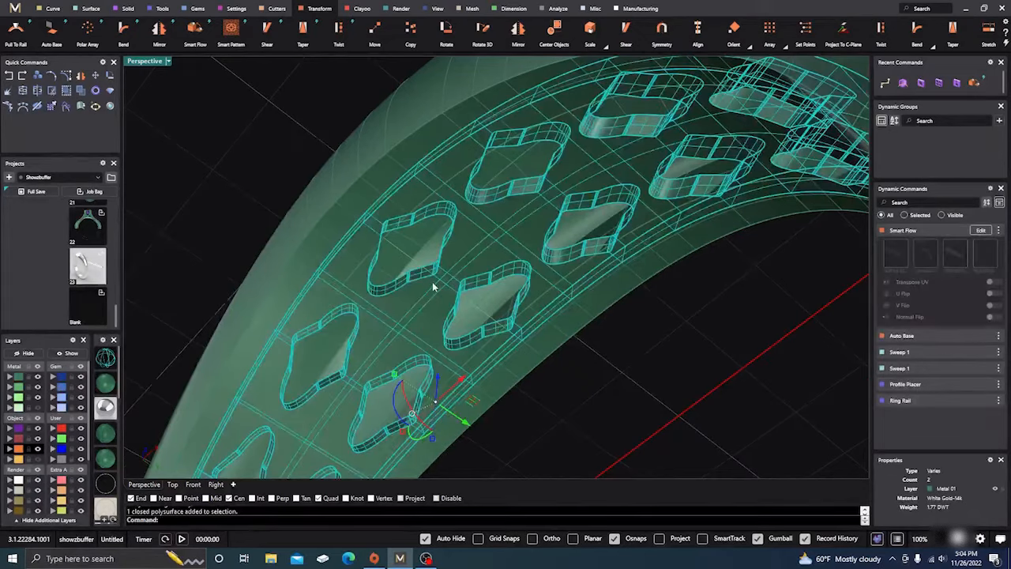
{"action": "scroll", "coordinate": [433, 287], "scroll_direction": "down", "scroll_amount": 8}
{"action": "right_click_drag", "start_coordinate": [440, 346], "coordinate": [407, 401]}
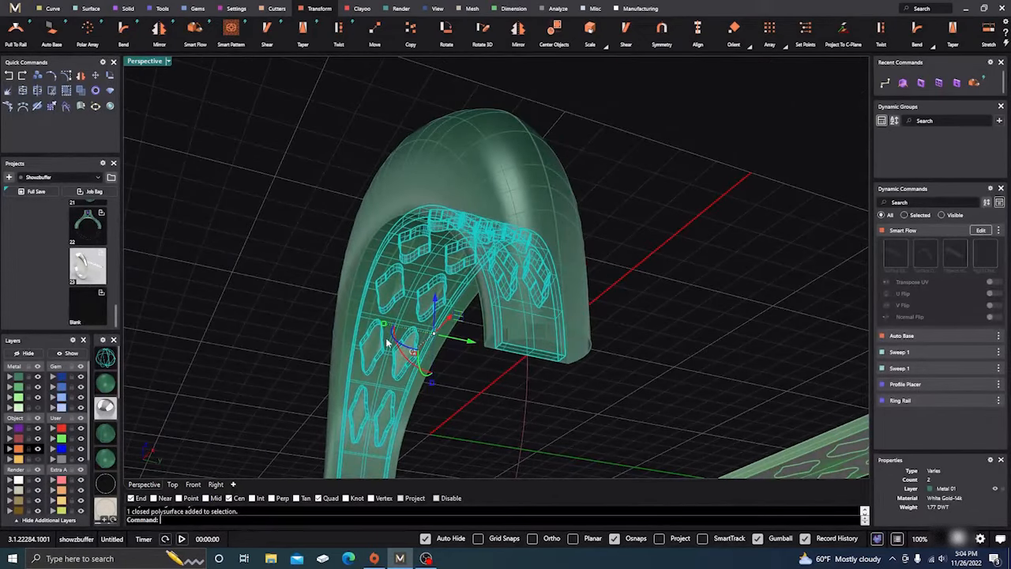
{"action": "left_click_drag", "start_coordinate": [383, 325], "coordinate": [384, 334]}
{"action": "left_click", "coordinate": [285, 339]}
{"action": "right_click_drag", "start_coordinate": [284, 338], "coordinate": [319, 303]}
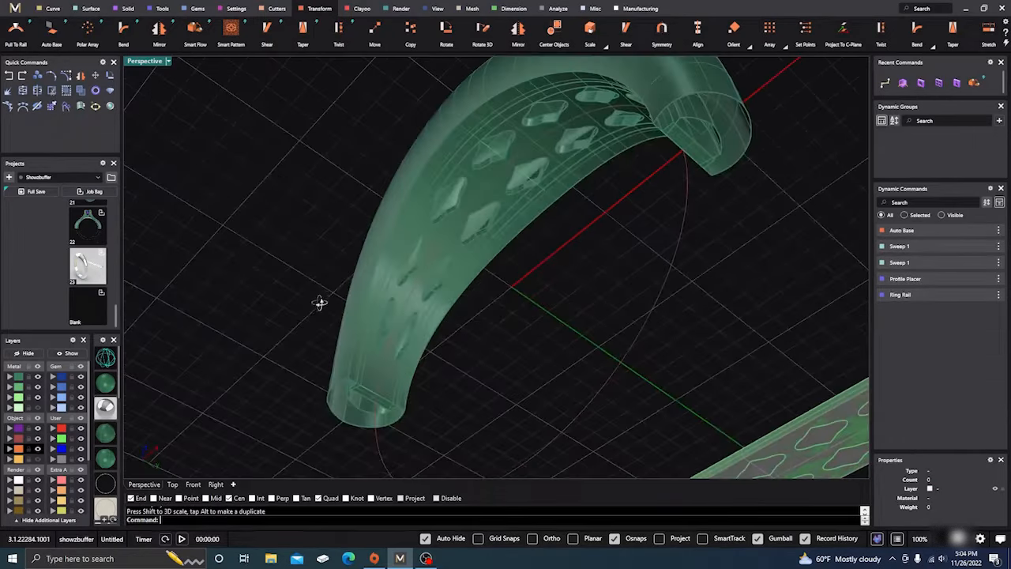
- Inspect how the rescaled perforated plate sits against the ring's inner wall from several angles
{"action": "scroll", "coordinate": [501, 186], "scroll_direction": "up", "scroll_amount": 10}
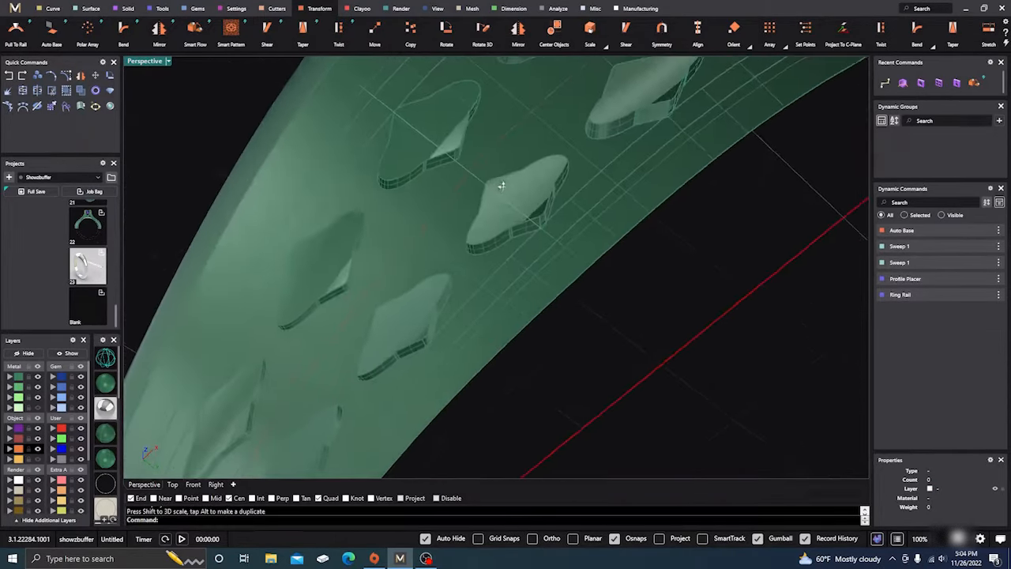
{"action": "mouse_move", "coordinate": [501, 185]}
{"action": "right_mouse_down"}
{"action": "mouse_move", "coordinate": [474, 197]}
{"action": "mouse_move", "coordinate": [501, 209]}
{"action": "mouse_move", "coordinate": [458, 190]}
{"action": "mouse_move", "coordinate": [485, 189]}
{"action": "right_mouse_up"}
{"action": "scroll", "coordinate": [484, 188], "scroll_direction": "down", "scroll_amount": 10}
{"action": "right_click_drag", "start_coordinate": [429, 243], "coordinate": [368, 421]}
{"action": "scroll", "coordinate": [393, 382], "scroll_direction": "up", "scroll_amount": 10}
{"action": "mouse_move", "coordinate": [372, 354]}
{"action": "right_mouse_down"}
{"action": "mouse_move", "coordinate": [350, 353]}
{"action": "mouse_move", "coordinate": [390, 360]}
{"action": "right_mouse_up"}
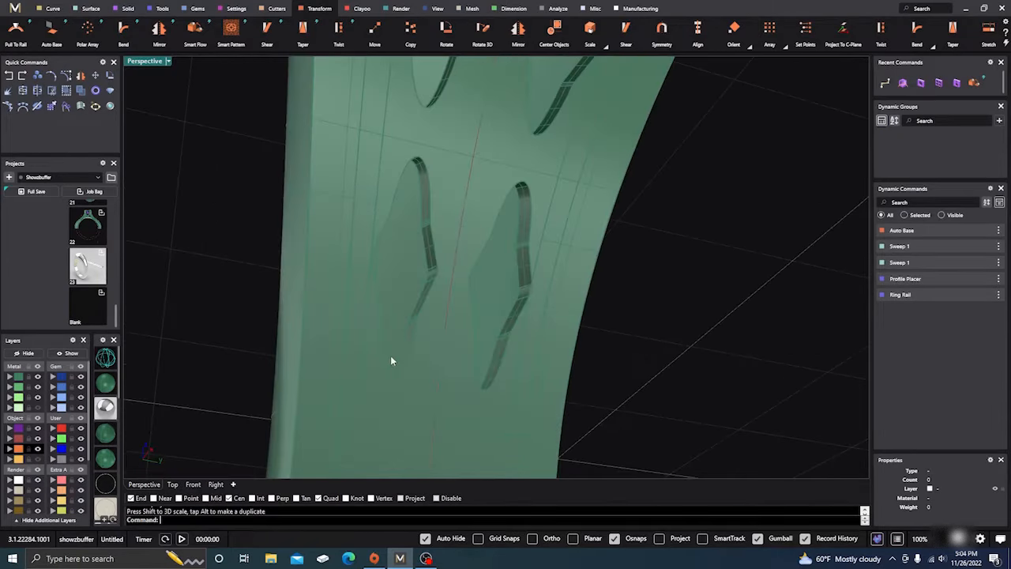
{"action": "scroll", "coordinate": [390, 360], "scroll_direction": "down", "scroll_amount": 10}
{"action": "right_click_drag", "start_coordinate": [308, 318], "coordinate": [419, 326]}
{"action": "scroll", "coordinate": [251, 348], "scroll_direction": "down", "scroll_amount": 6}
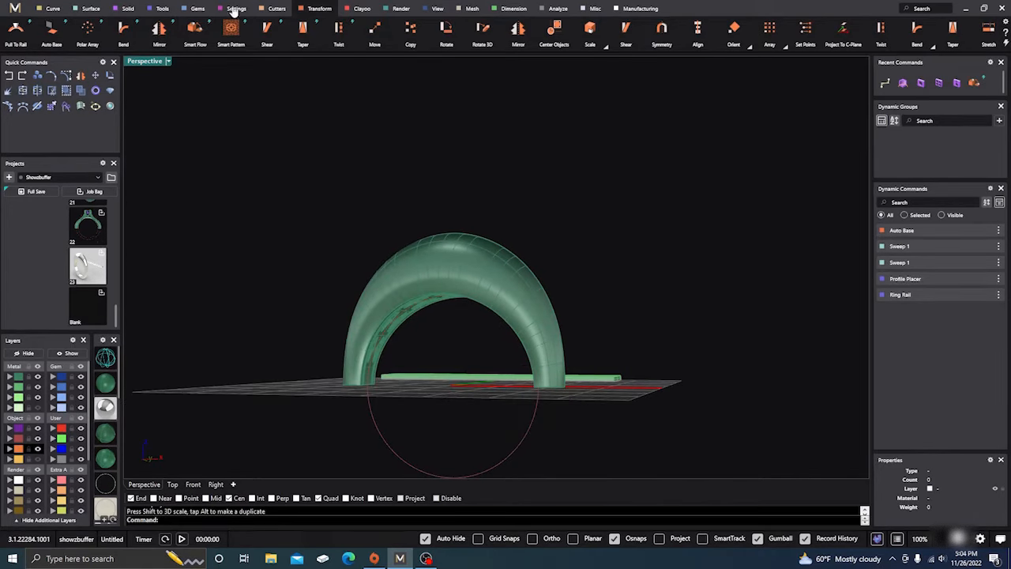
- Run a Boolean Difference with the ring body as the first surface and the flowed perforated plate as the second
{"action": "left_click", "coordinate": [126, 8]}
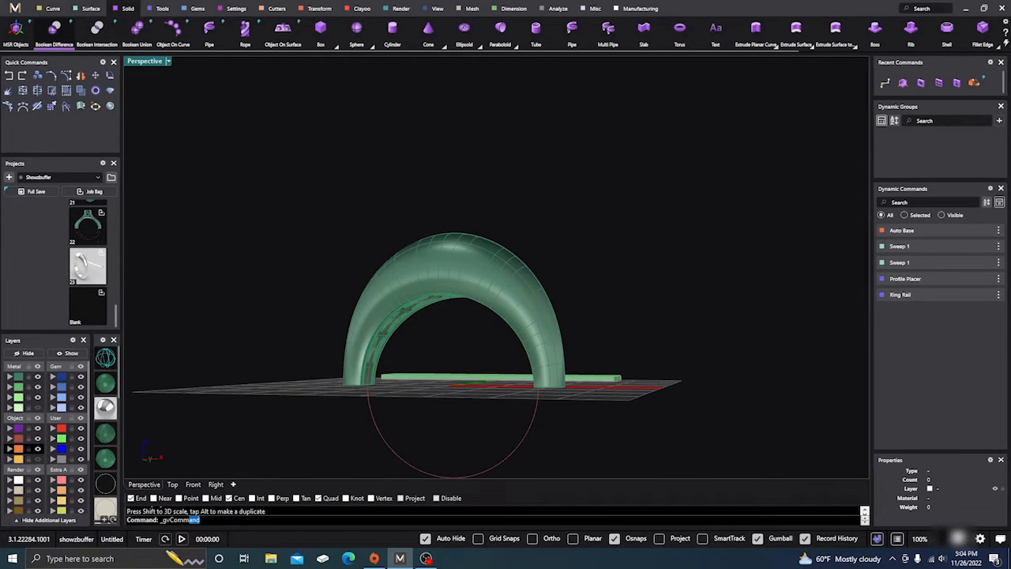
{"action": "left_click", "coordinate": [417, 270]}
{"action": "key", "text": "Return"}
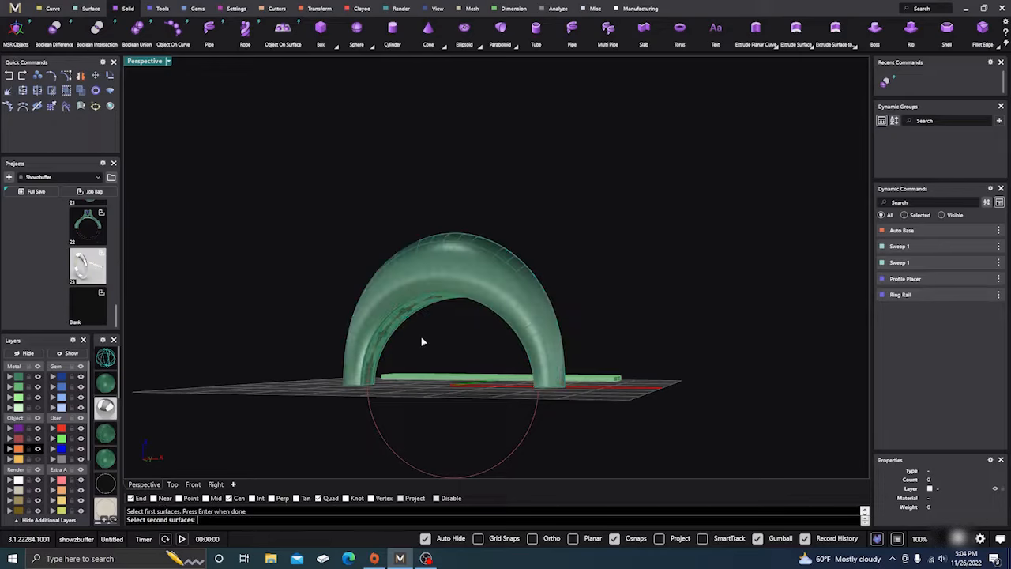
{"action": "scroll", "coordinate": [420, 335], "scroll_direction": "up", "scroll_amount": 5}
{"action": "left_click", "coordinate": [367, 253]}
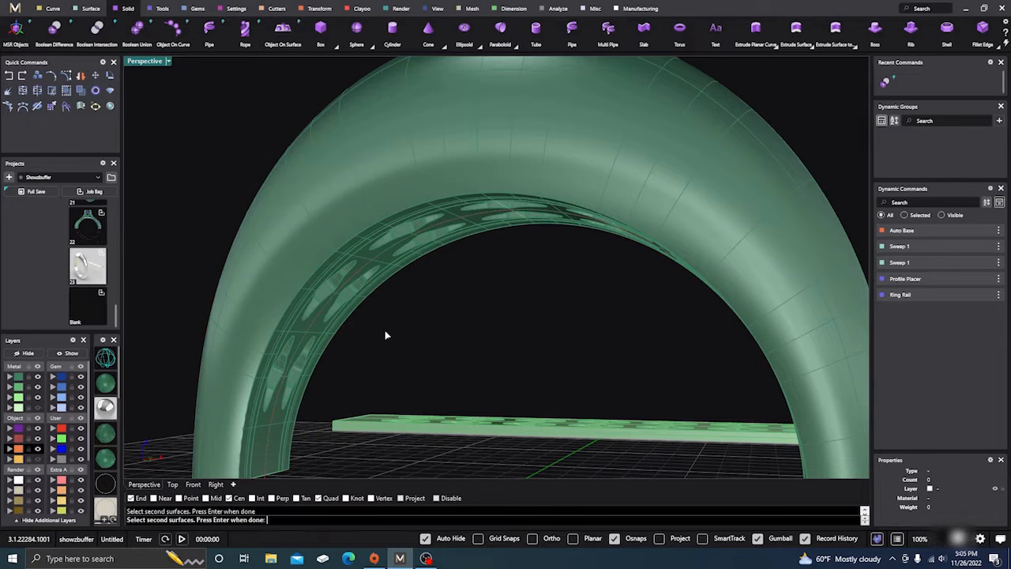
{"action": "key", "text": "Return"}
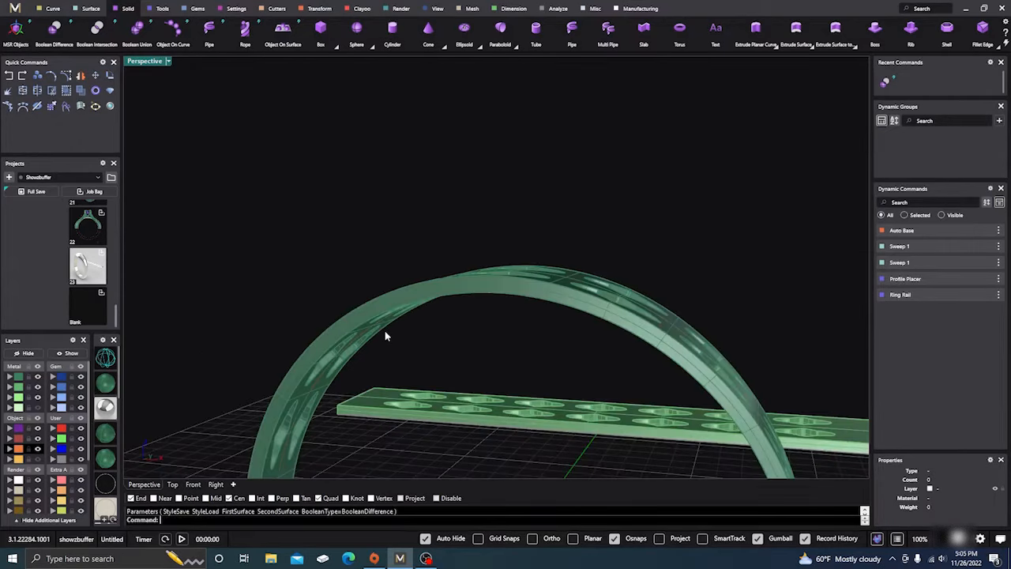
- Undo the last Boolean Difference so the solid outer shank is restored around the pierced inner band
{"action": "scroll", "coordinate": [424, 260], "scroll_direction": "down", "scroll_amount": 2}
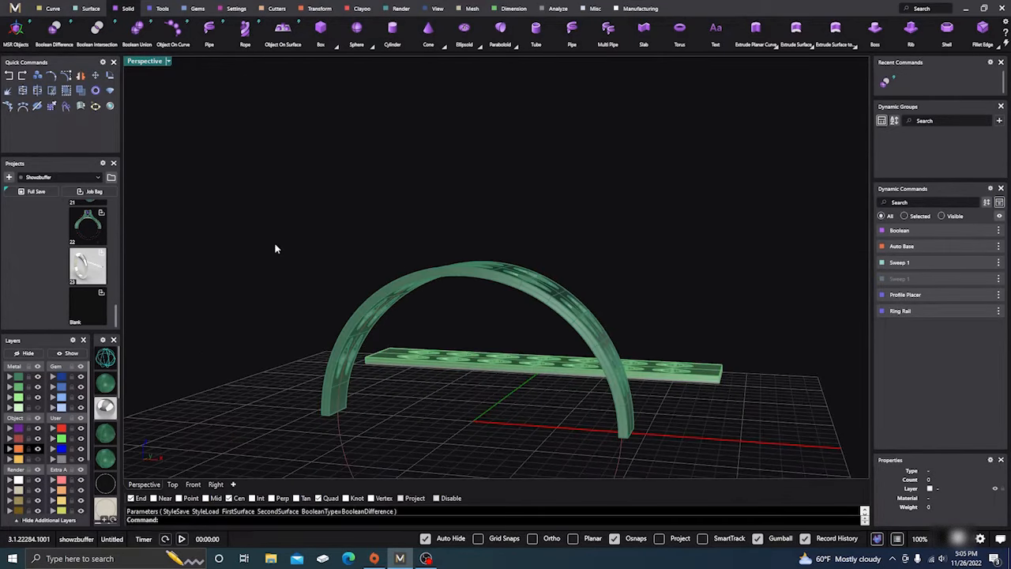
{"action": "left_click", "coordinate": [10, 77]}
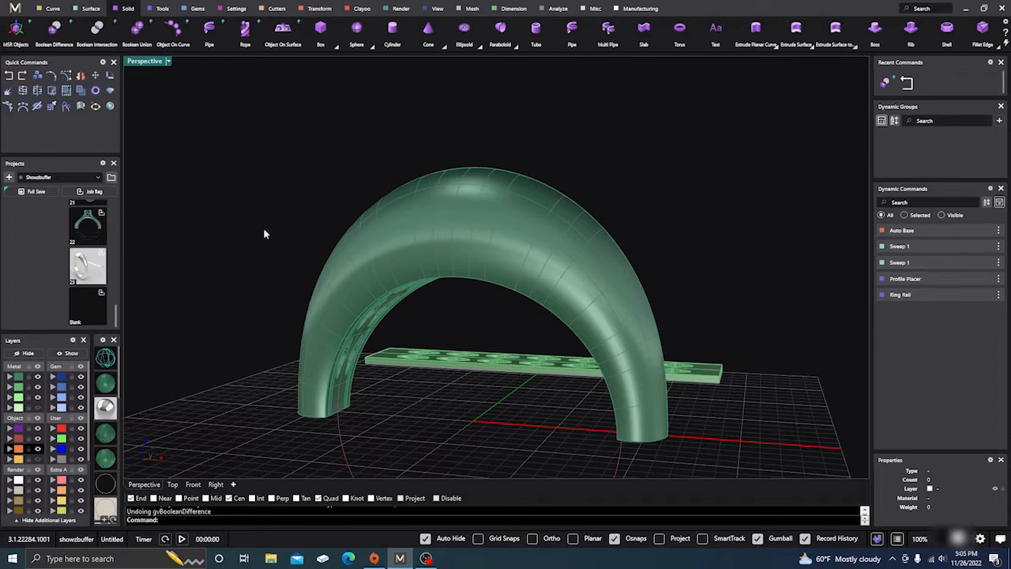
{"action": "right_click_drag", "start_coordinate": [422, 403], "coordinate": [372, 343]}
{"action": "scroll", "coordinate": [364, 340], "scroll_direction": "up", "scroll_amount": 3}
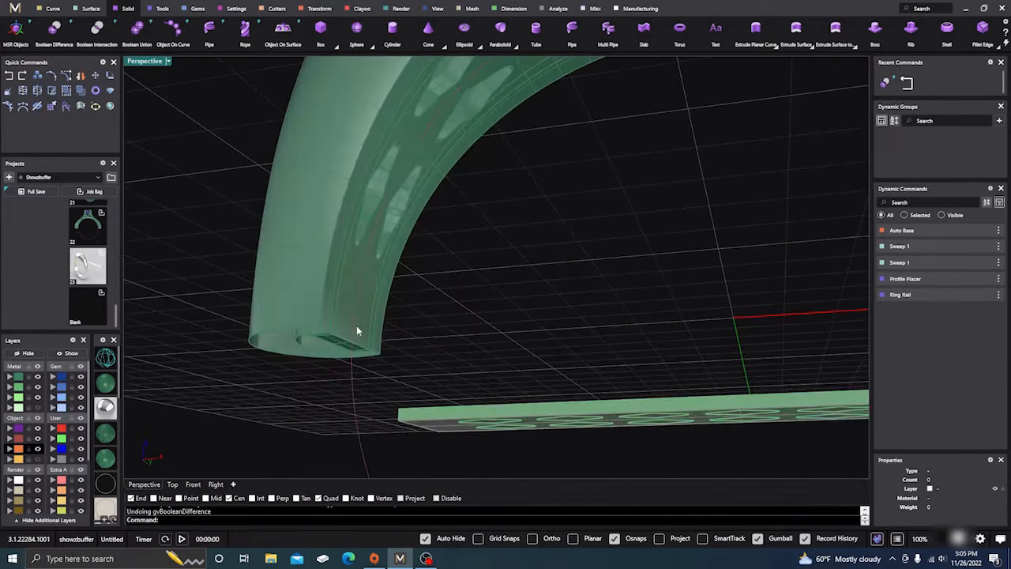
{"action": "scroll", "coordinate": [348, 346], "scroll_direction": "down", "scroll_amount": 5}
{"action": "right_click_drag", "start_coordinate": [361, 352], "coordinate": [374, 286]}
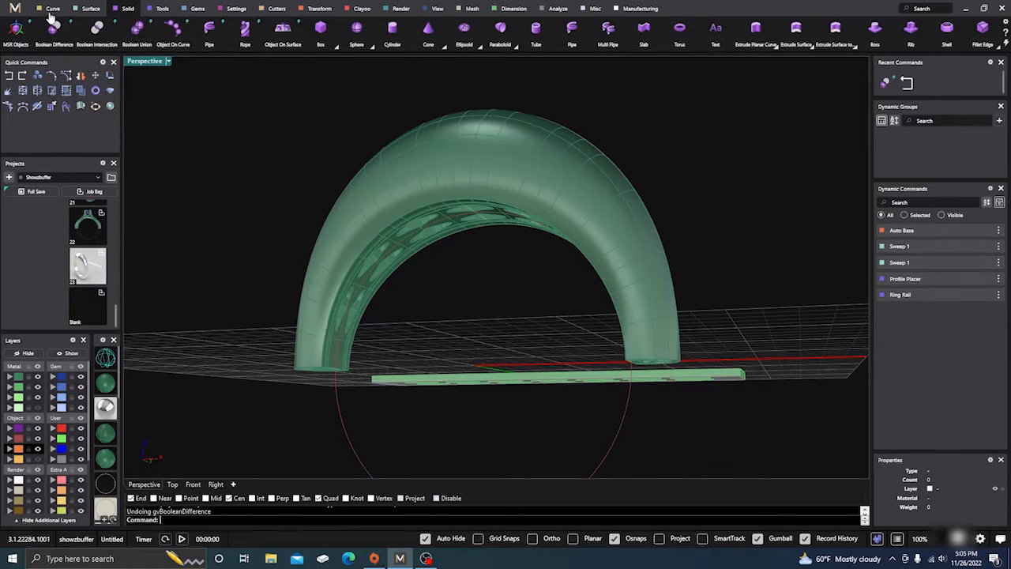
- Try to create intersection curves between the outer ring shank and the pierced inner band
{"action": "left_click", "coordinate": [50, 9]}
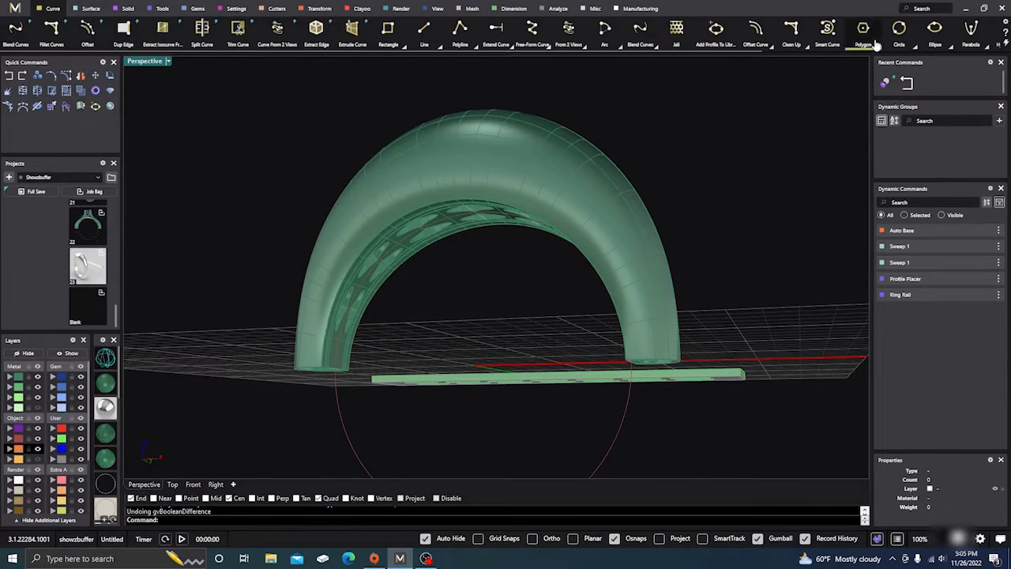
{"action": "scroll", "coordinate": [875, 45], "scroll_direction": "down", "scroll_amount": 3}
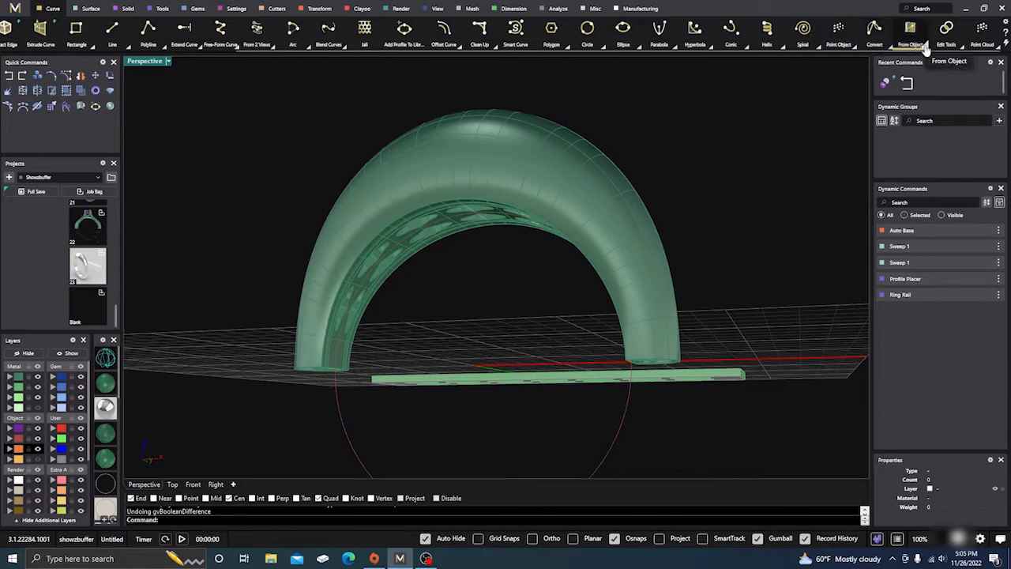
{"action": "left_click", "coordinate": [926, 49]}
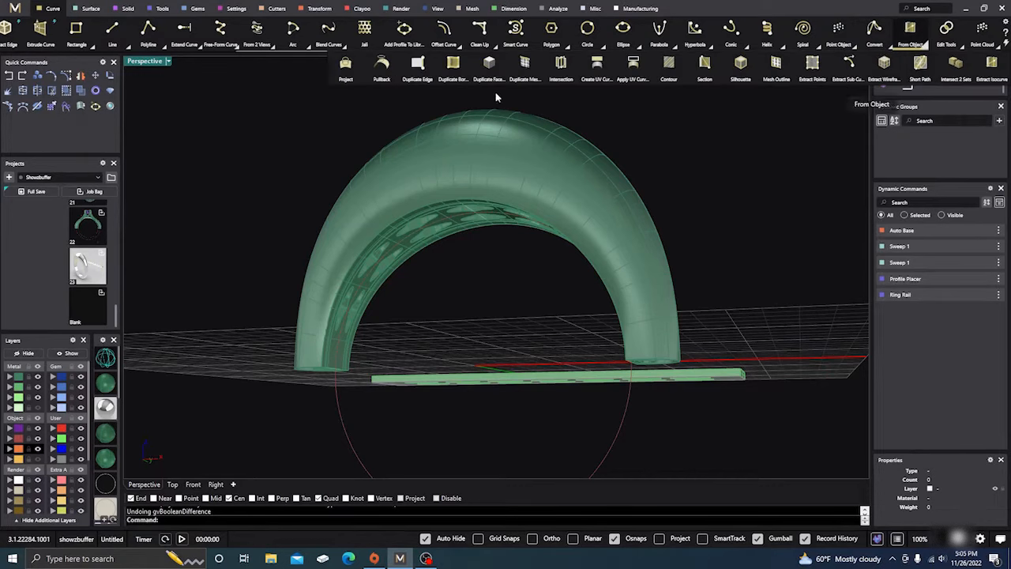
{"action": "left_click", "coordinate": [560, 66]}
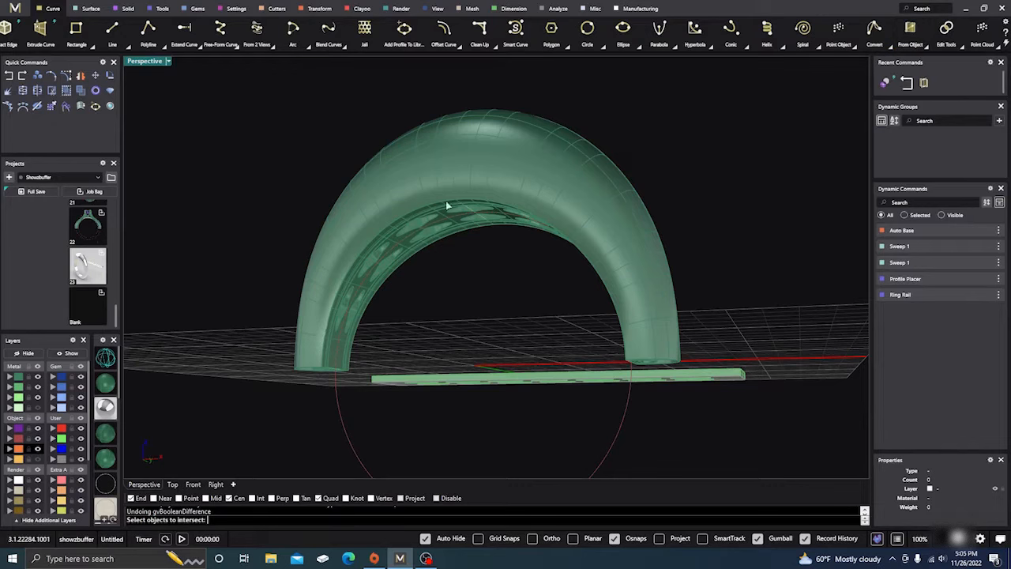
{"action": "left_click", "coordinate": [390, 201]}
{"action": "scroll", "coordinate": [387, 264], "scroll_direction": "up", "scroll_amount": 3}
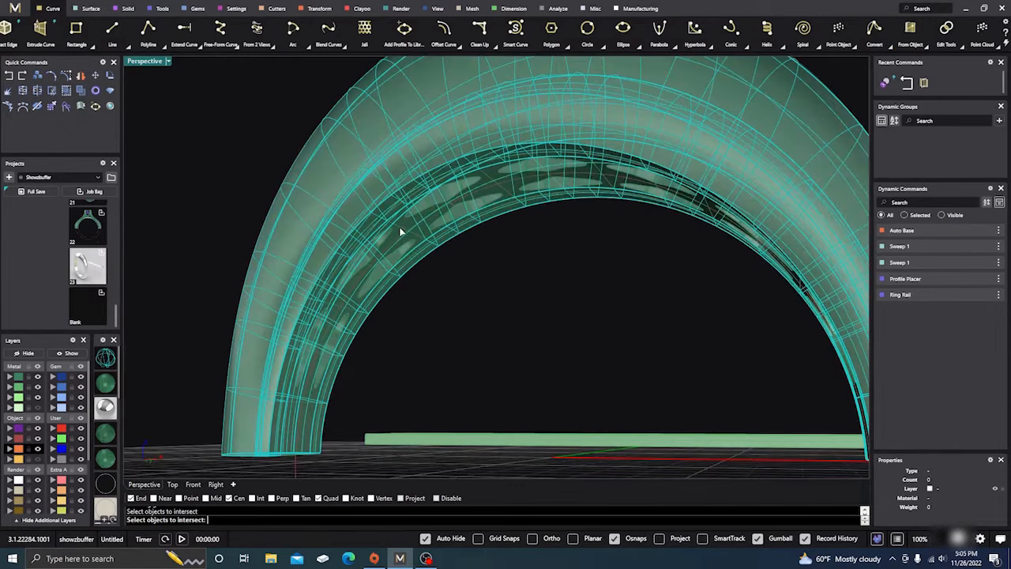
{"action": "left_click", "coordinate": [400, 228]}
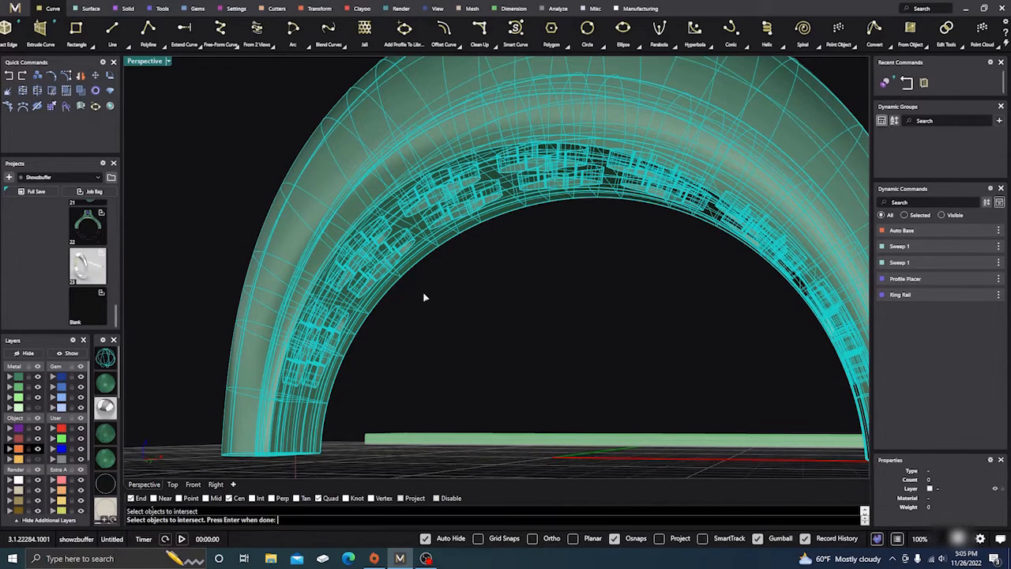
{"action": "key", "text": "Return"}
{"action": "right_click_drag", "start_coordinate": [432, 325], "coordinate": [415, 315]}
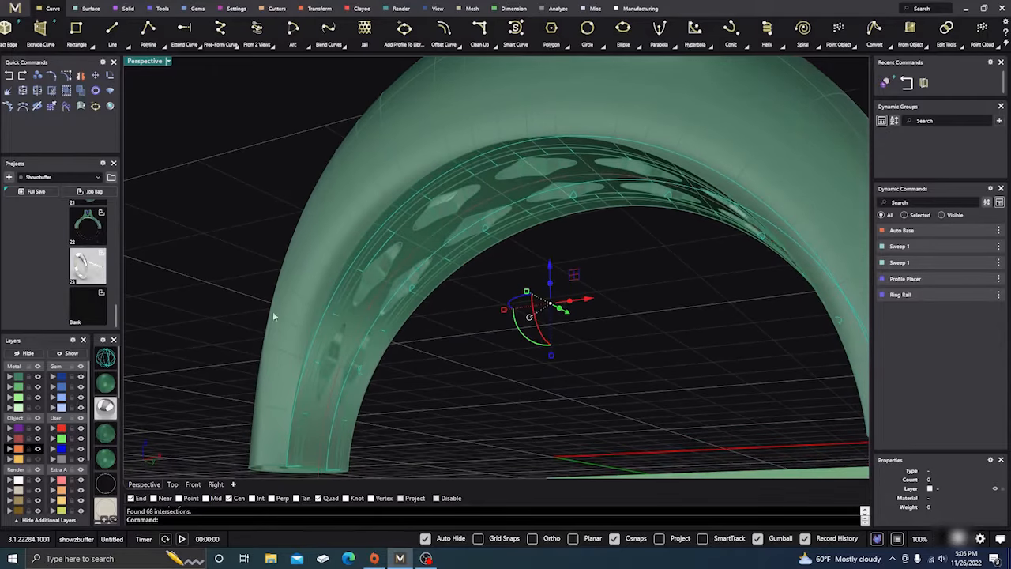
- Hide the Metal 01 layer and check the intersection curves of the shank and inner band
{"action": "left_click", "coordinate": [37, 377]}
{"action": "right_click_drag", "start_coordinate": [433, 301], "coordinate": [459, 324]}
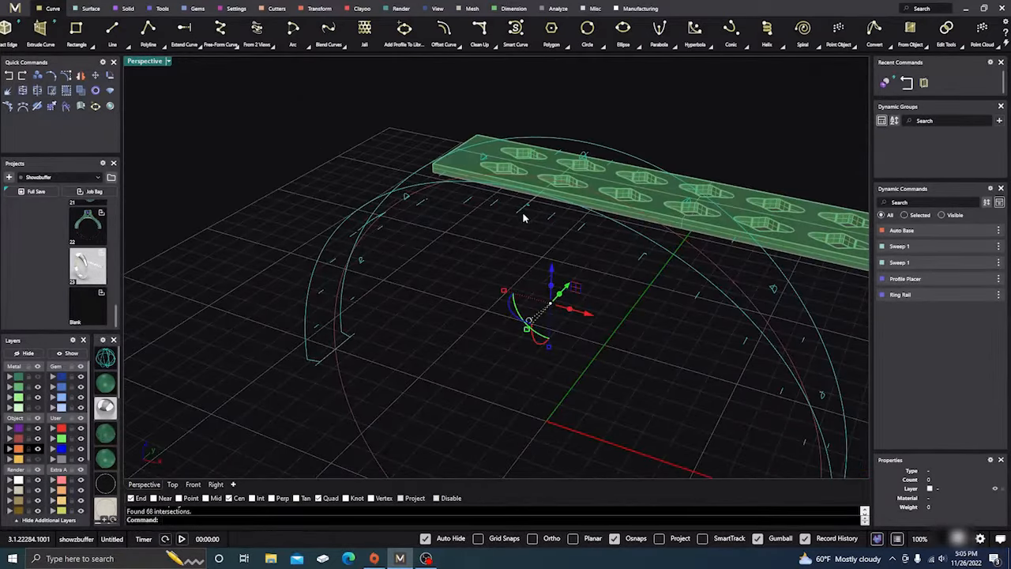
{"action": "left_click", "coordinate": [267, 248]}
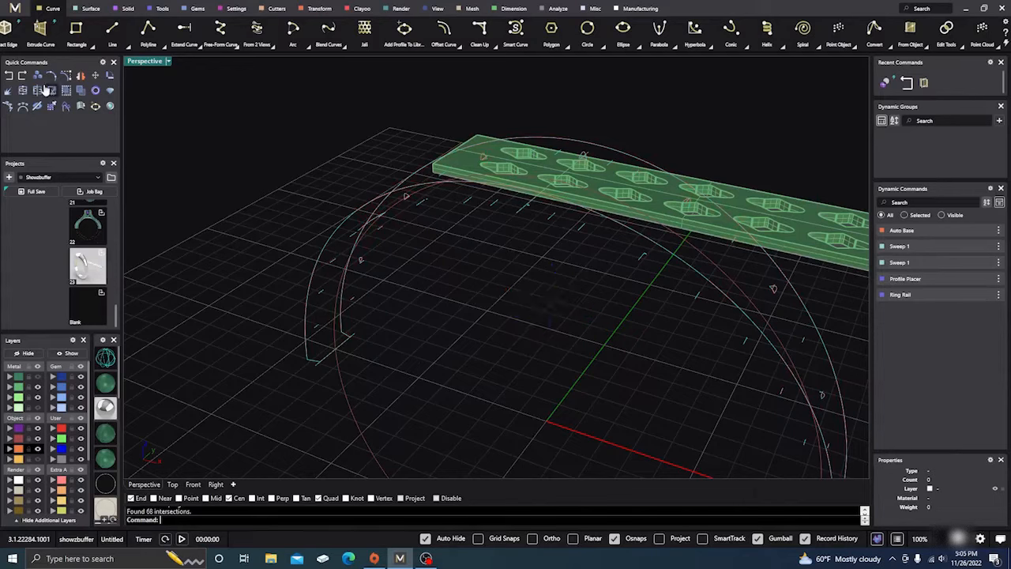
- Undo the intersection and show the Metal 01 layer again
{"action": "left_click", "coordinate": [9, 76]}
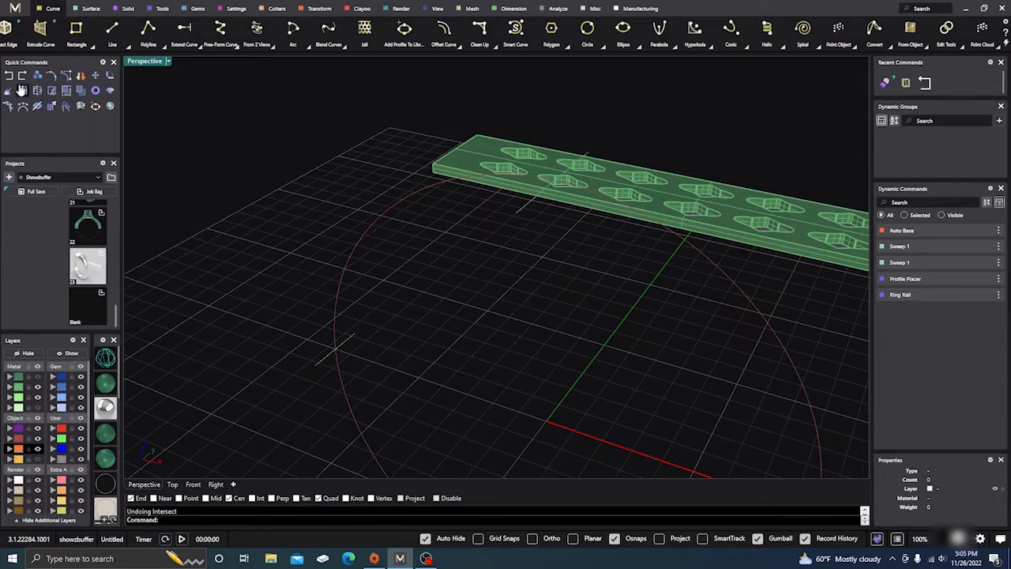
{"action": "left_click", "coordinate": [37, 376]}
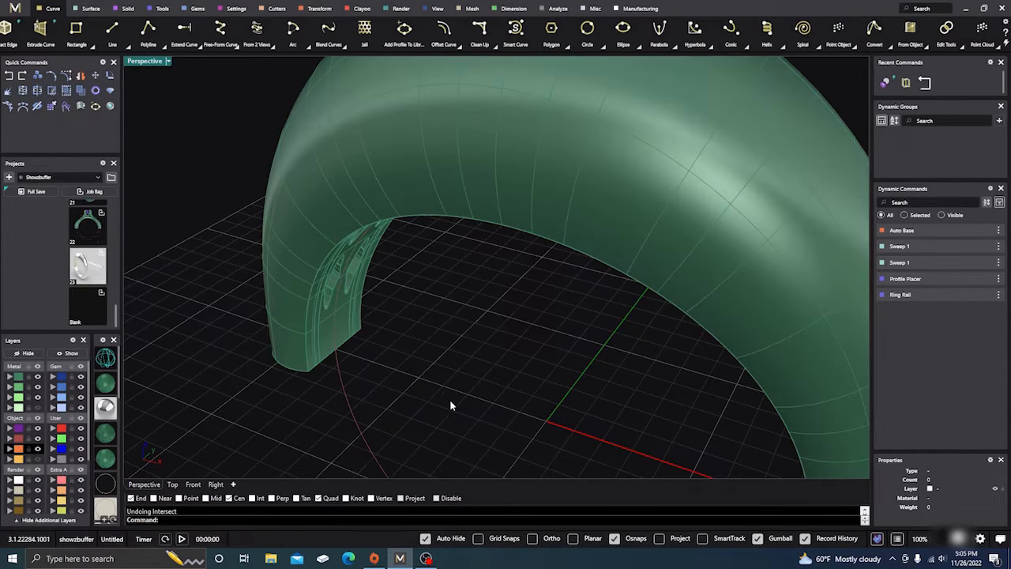
{"action": "right_click_drag", "start_coordinate": [450, 399], "coordinate": [420, 379]}
- Scale the pierced inner band slightly narrower across the ring's width
{"action": "left_click", "coordinate": [308, 203]}
{"action": "scroll", "coordinate": [433, 234], "scroll_direction": "up", "scroll_amount": 5}
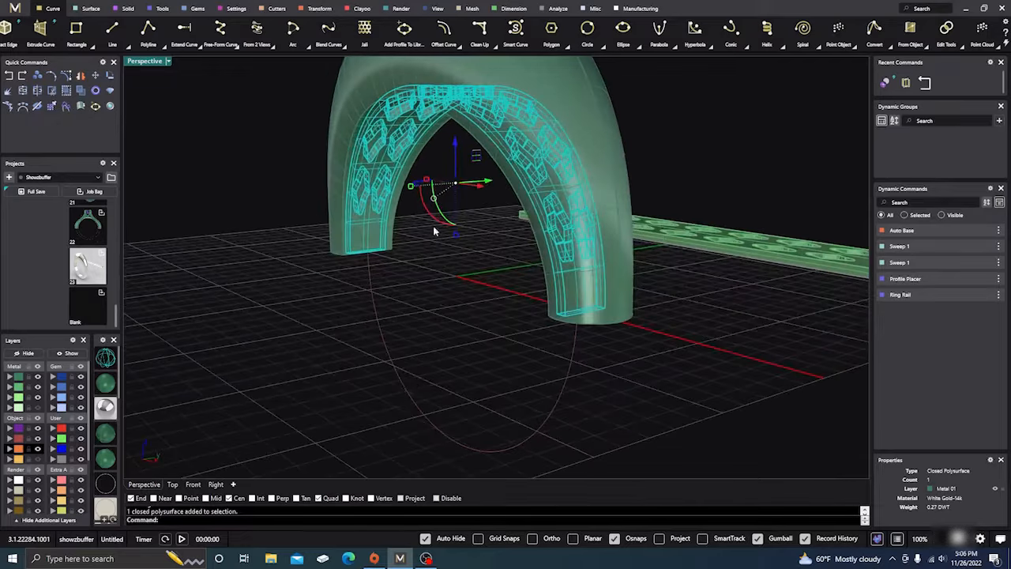
{"action": "left_click_drag", "start_coordinate": [424, 171], "coordinate": [425, 175]}
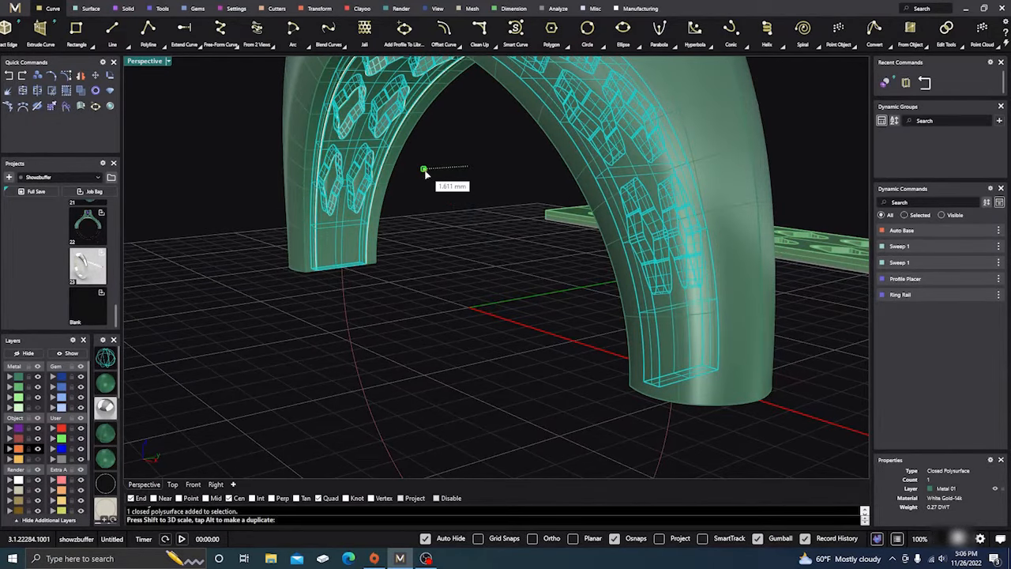
{"action": "left_click_drag", "start_coordinate": [424, 171], "coordinate": [422, 169]}
{"action": "left_click", "coordinate": [402, 306]}
{"action": "right_click_drag", "start_coordinate": [402, 306], "coordinate": [437, 283]}
- Scale the pierced inner band slightly smaller with Scale 3D in the Front view, using base point 0,0,0
{"action": "left_click", "coordinate": [411, 227]}
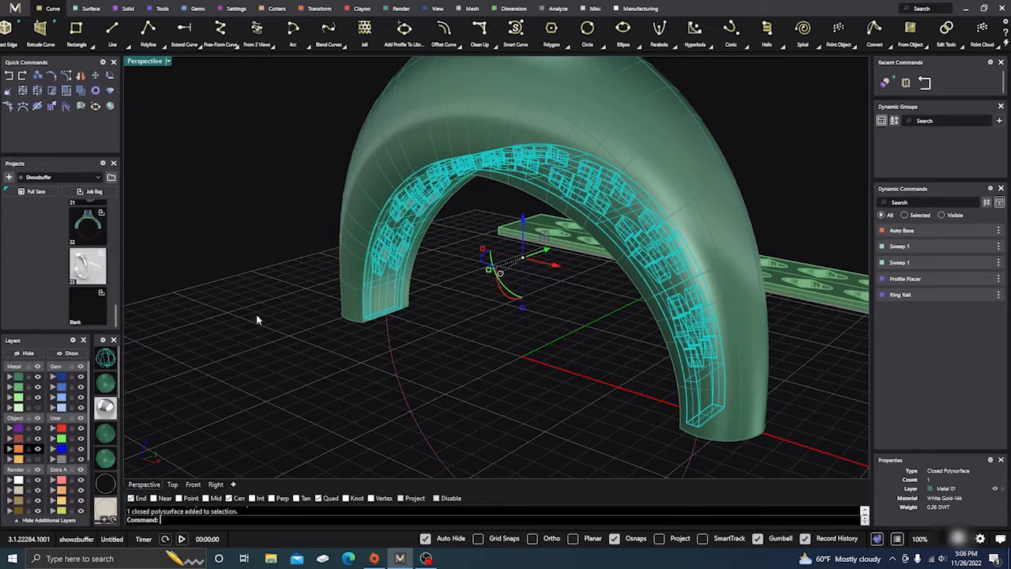
{"action": "left_click", "coordinate": [194, 484]}
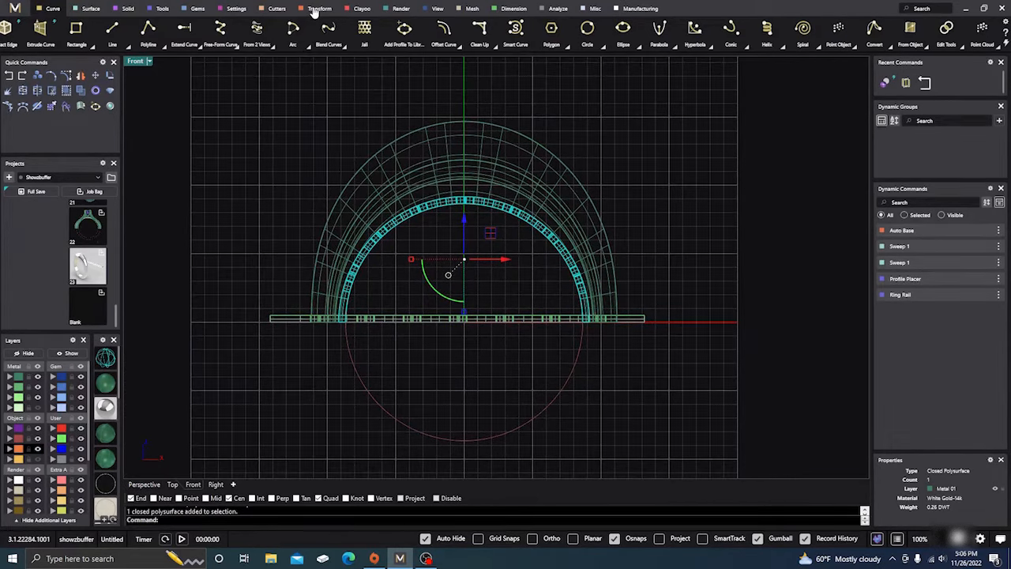
{"action": "left_click", "coordinate": [316, 9]}
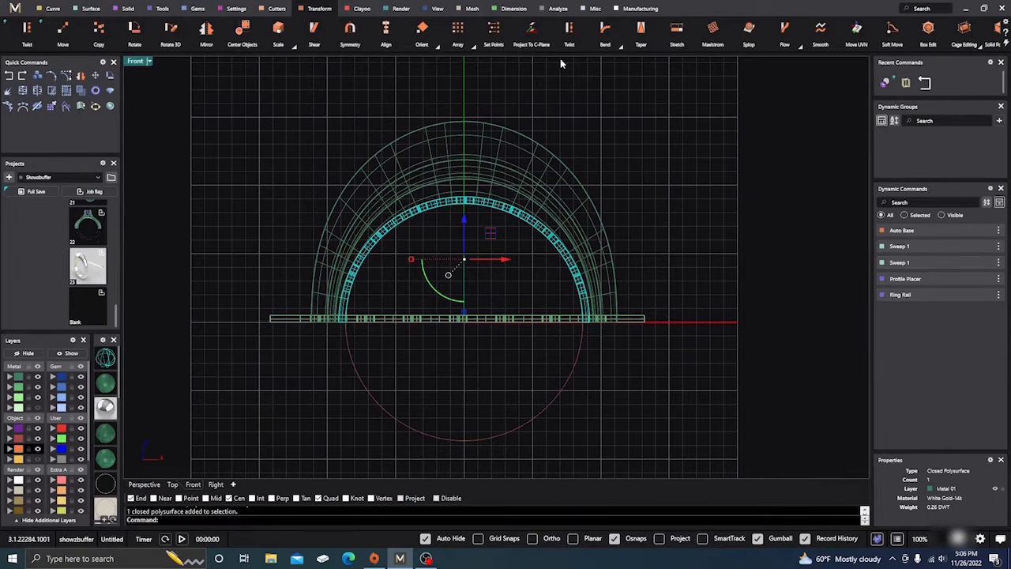
{"action": "left_click", "coordinate": [294, 45]}
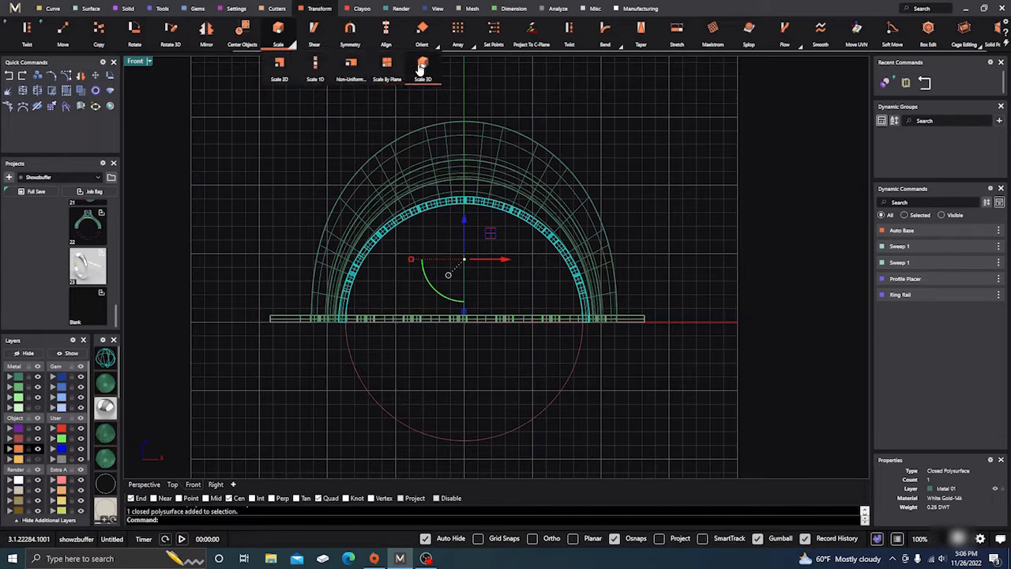
{"action": "left_click", "coordinate": [421, 63]}
{"action": "key", "text": "Return"}
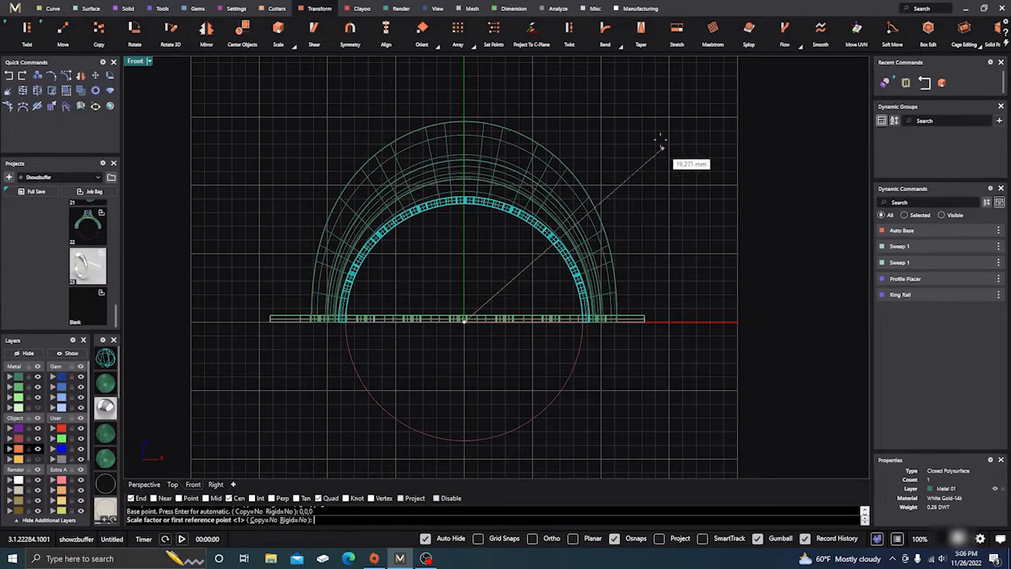
{"action": "left_click", "coordinate": [653, 116]}
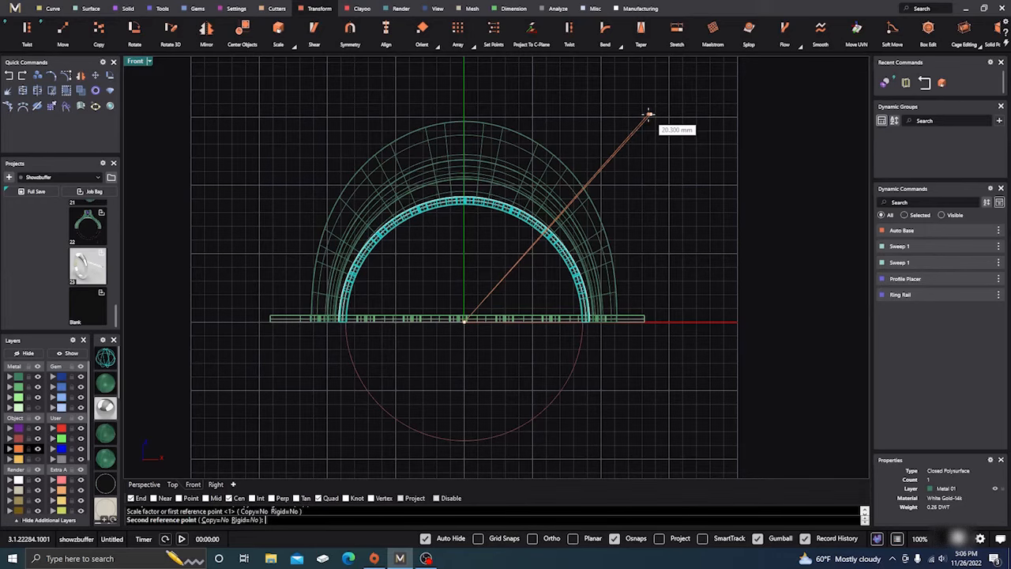
{"action": "left_click", "coordinate": [649, 116]}
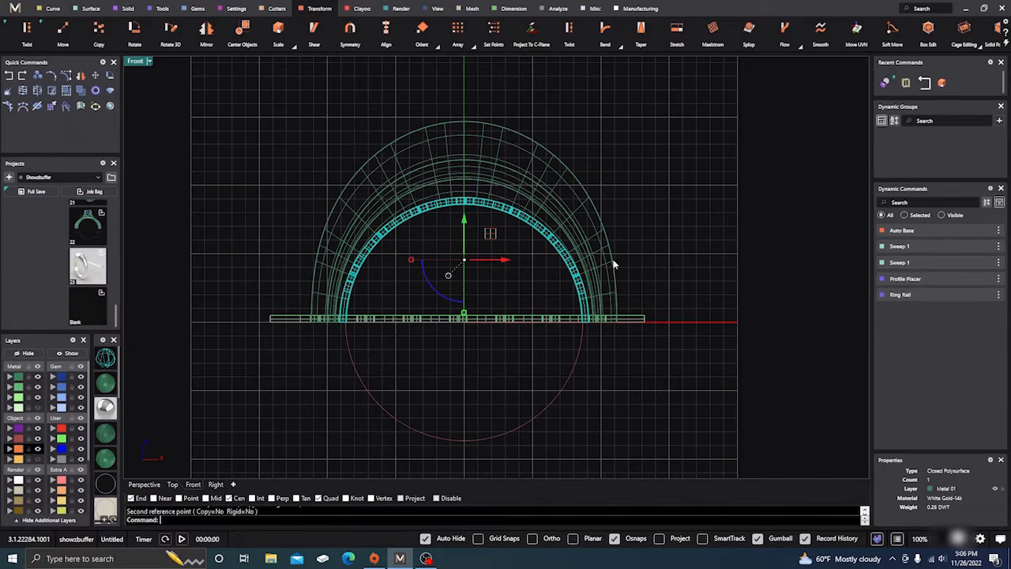
{"action": "scroll", "coordinate": [582, 323], "scroll_direction": "up", "scroll_amount": 4}
{"action": "scroll", "coordinate": [584, 316], "scroll_direction": "up", "scroll_amount": 3}
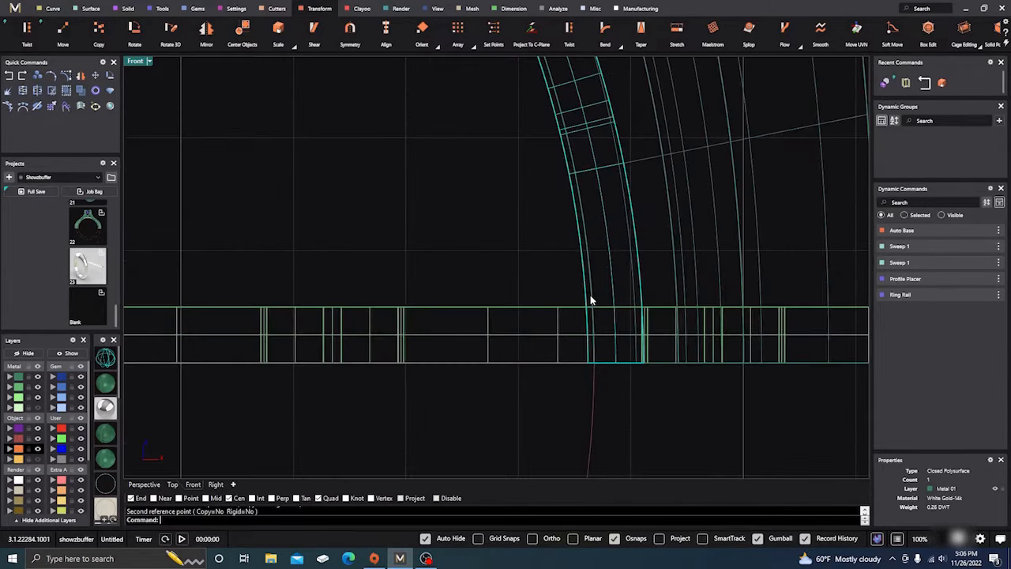
{"action": "scroll", "coordinate": [515, 235], "scroll_direction": "down", "scroll_amount": 2}
{"action": "scroll", "coordinate": [426, 278], "scroll_direction": "down", "scroll_amount": 4}
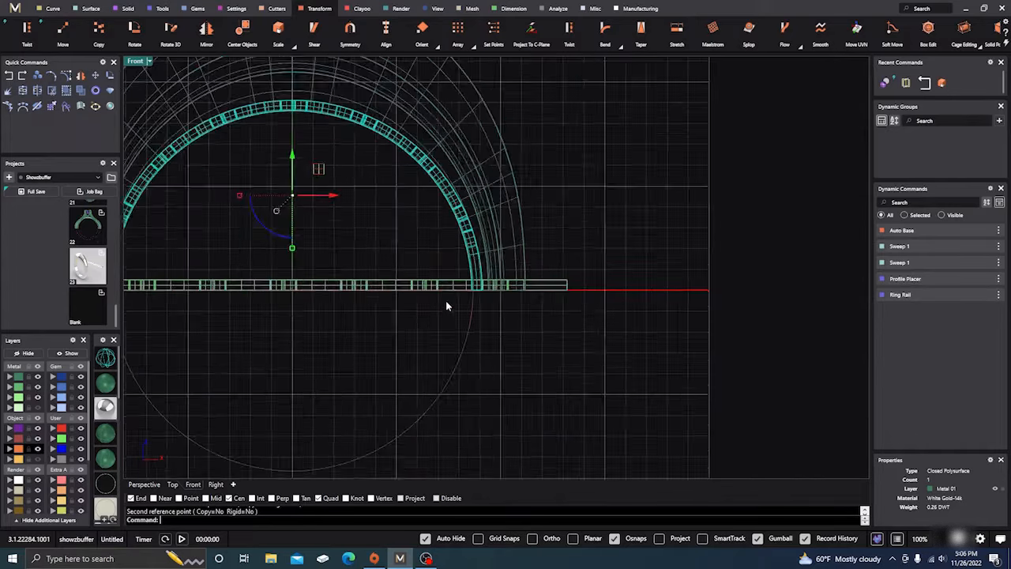
- Create intersection curves between the outer shank and the rescaled inner band in the Perspective view
{"action": "left_click", "coordinate": [143, 485]}
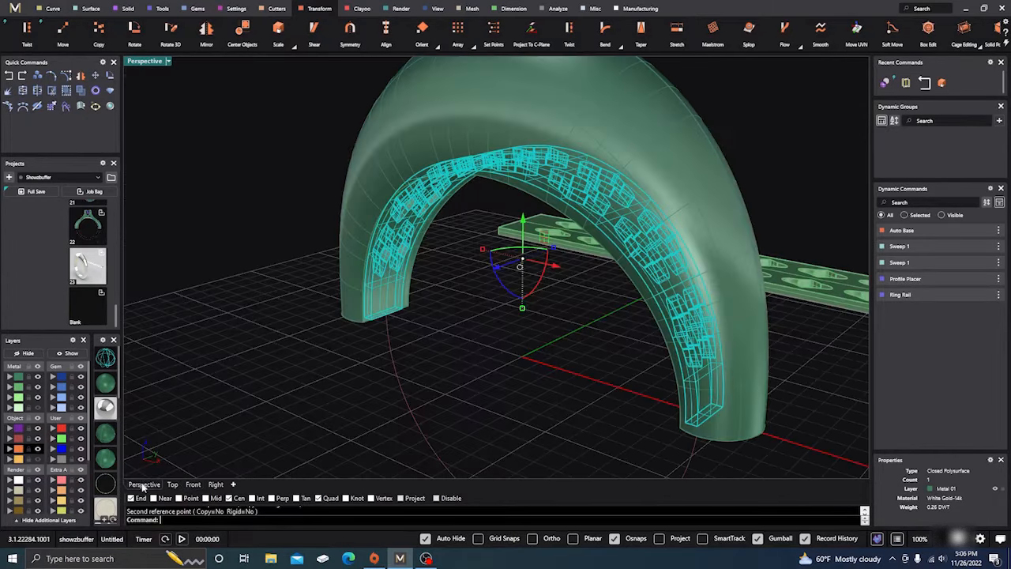
{"action": "left_click", "coordinate": [416, 372]}
{"action": "right_click_drag", "start_coordinate": [427, 372], "coordinate": [438, 365]}
{"action": "scroll", "coordinate": [76, 38], "scroll_direction": "up", "scroll_amount": 7}
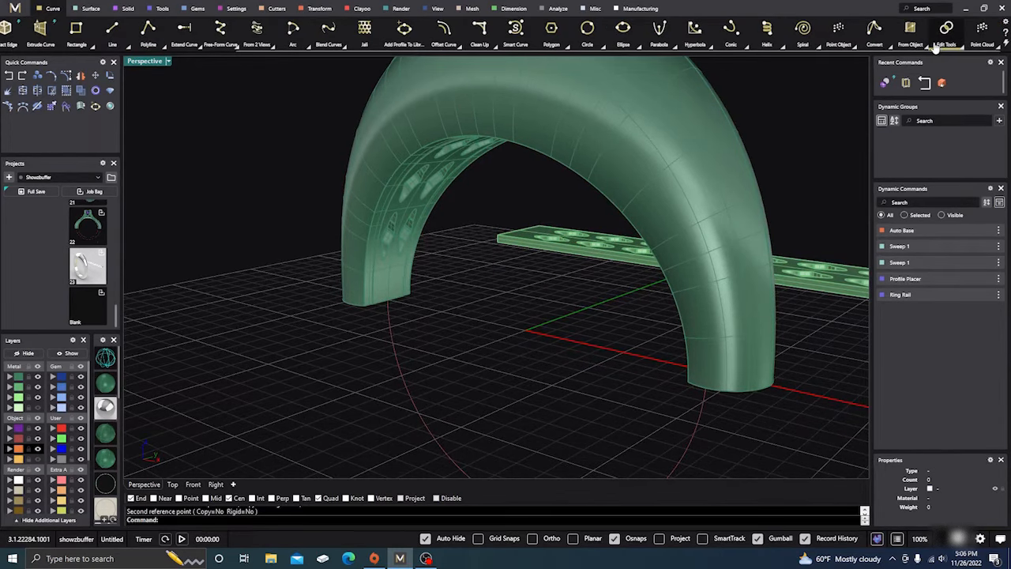
{"action": "left_click", "coordinate": [924, 47]}
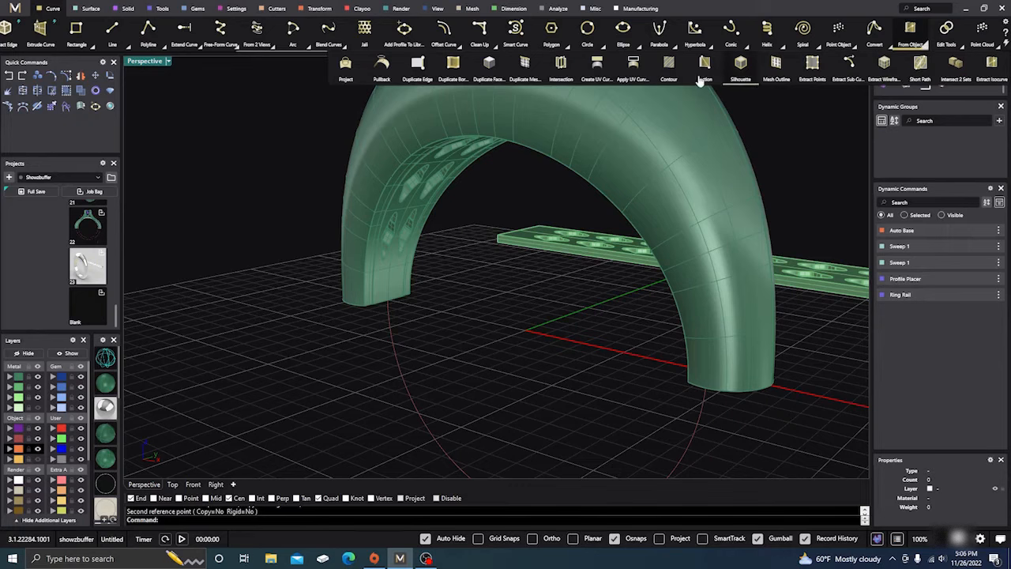
{"action": "left_click", "coordinate": [558, 71]}
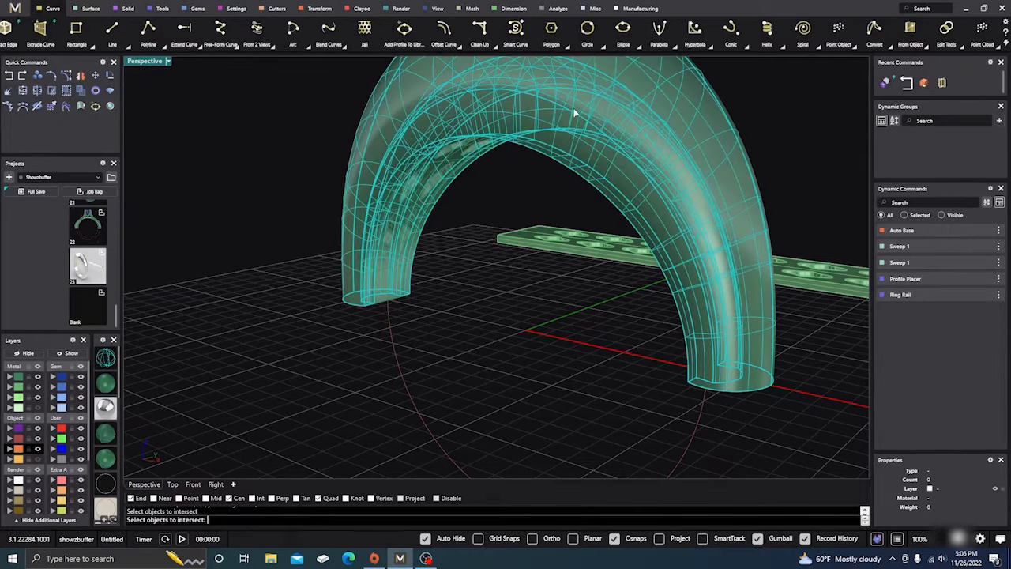
{"action": "left_click", "coordinate": [405, 204]}
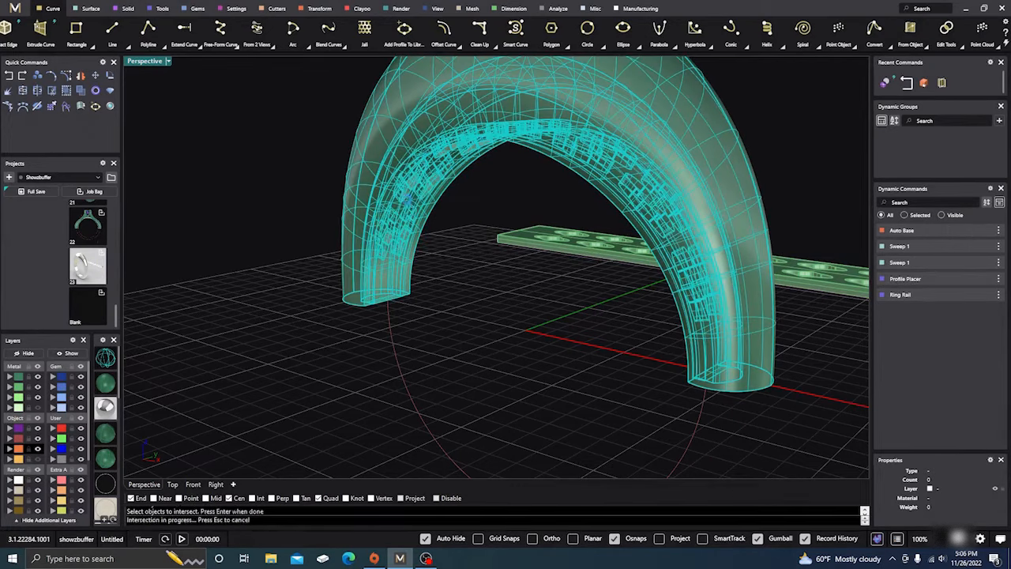
{"action": "key", "text": "Return"}
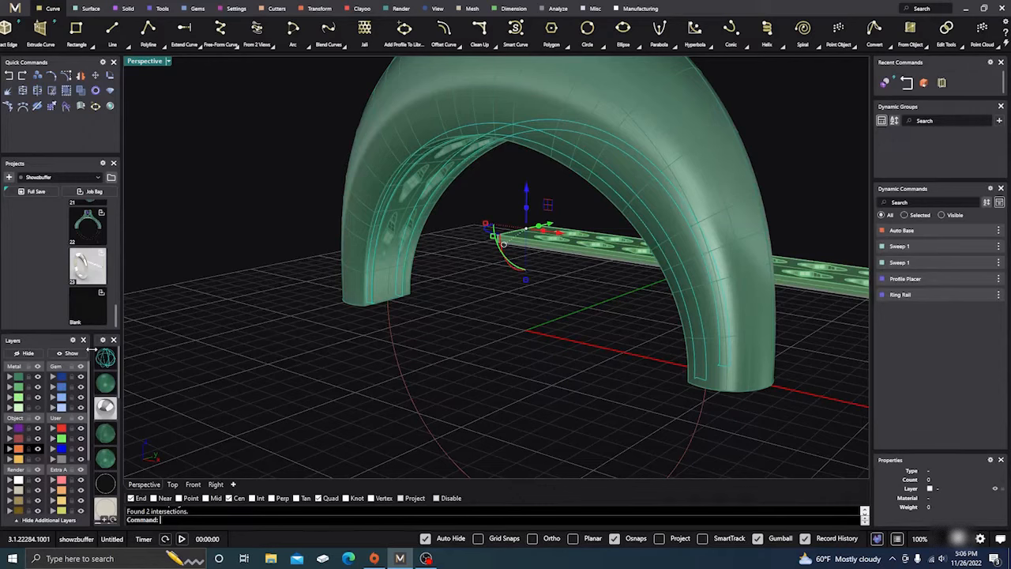
- Hide the Metal 01 layer and inspect the ends of the new intersection curves
{"action": "left_click", "coordinate": [36, 377]}
{"action": "right_click_drag", "start_coordinate": [243, 320], "coordinate": [339, 320]}
{"action": "scroll", "coordinate": [343, 300], "scroll_direction": "up", "scroll_amount": 5}
{"action": "right_click_drag", "start_coordinate": [348, 278], "coordinate": [409, 251]}
{"action": "scroll", "coordinate": [438, 230], "scroll_direction": "up", "scroll_amount": 2}
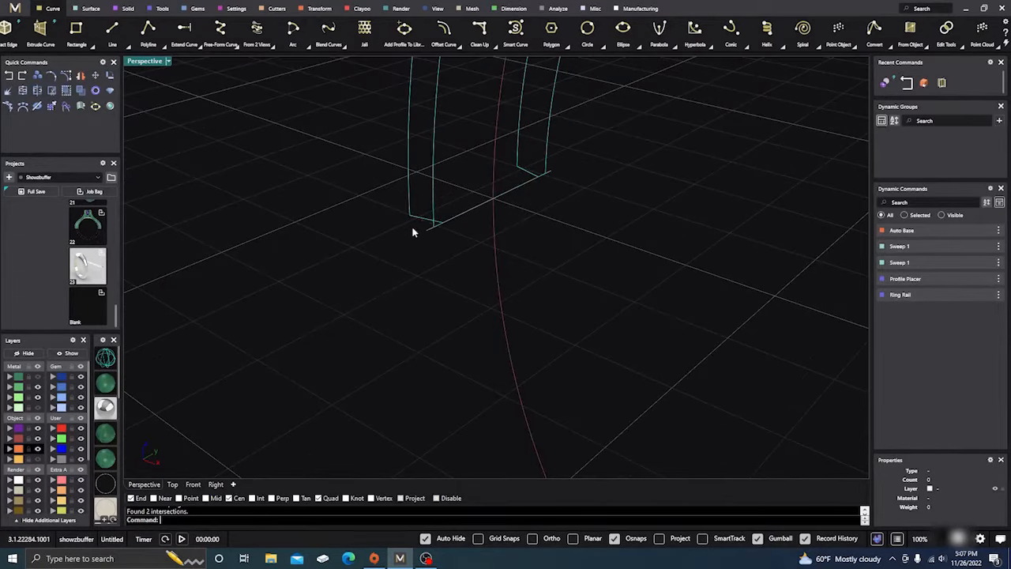
{"action": "scroll", "coordinate": [387, 307], "scroll_direction": "down", "scroll_amount": 2}
{"action": "right_click_drag", "start_coordinate": [388, 308], "coordinate": [426, 331]}
- Move the short profile line crossing the ring rail at the foot of the arch to the User 03 layer
{"action": "left_click", "coordinate": [423, 267]}
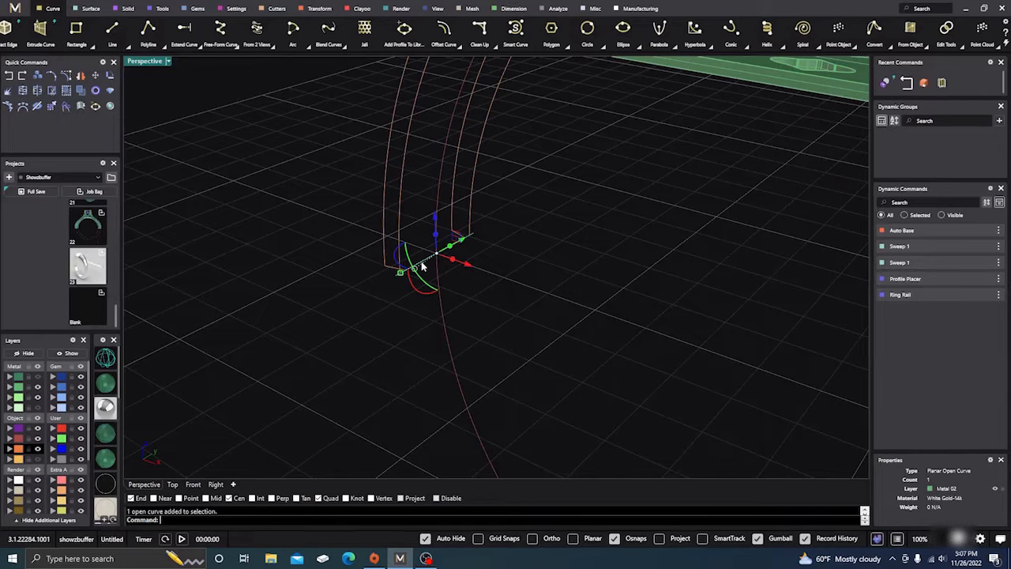
{"action": "left_click", "coordinate": [55, 448]}
{"action": "right_click_drag", "start_coordinate": [220, 342], "coordinate": [608, 416]}
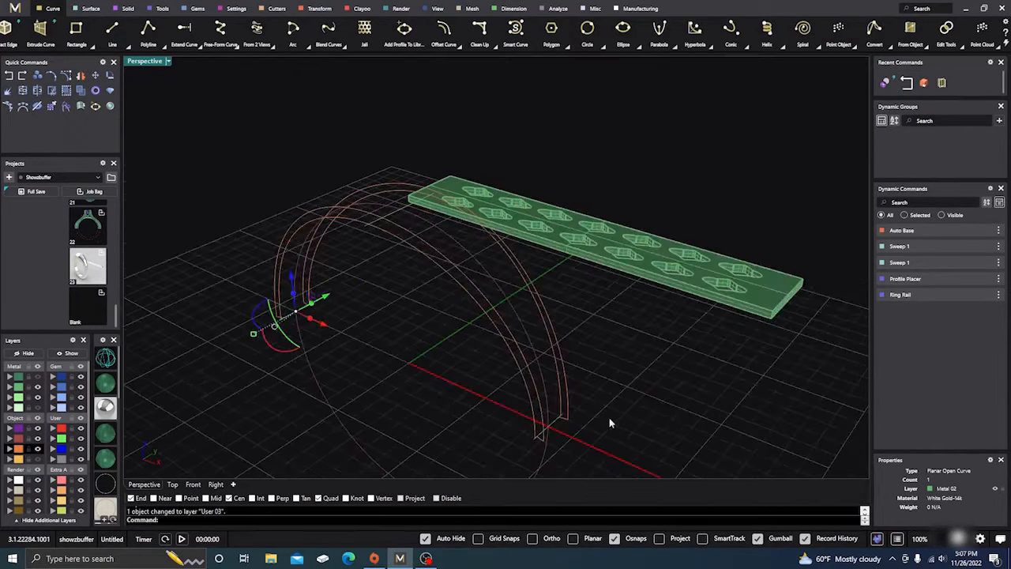
- Move the short profile lines at the other foot and at the crown of the arch to the hidden User 03 layer
{"action": "left_click", "coordinate": [556, 430]}
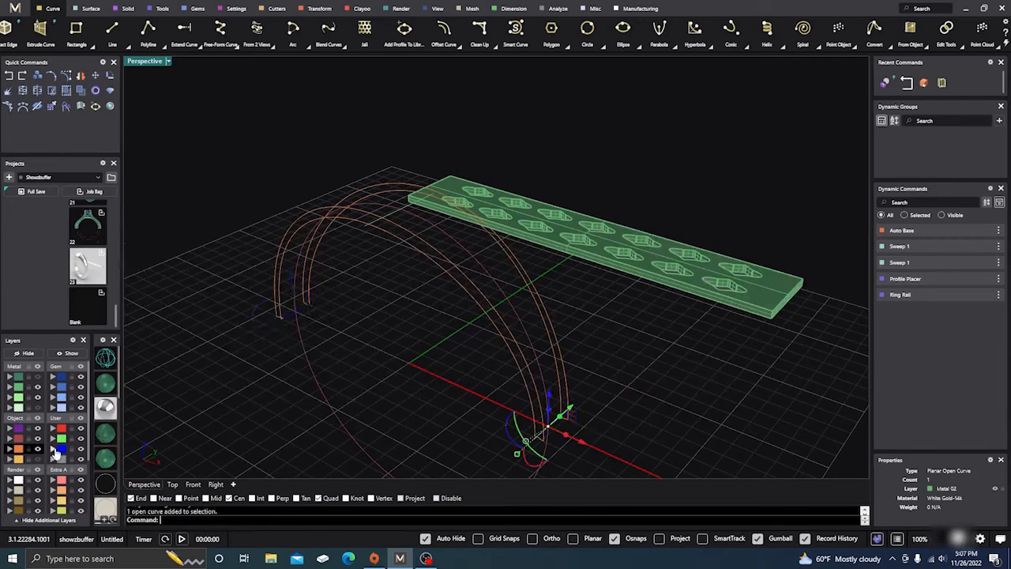
{"action": "left_click", "coordinate": [56, 448]}
{"action": "left_click", "coordinate": [79, 449]}
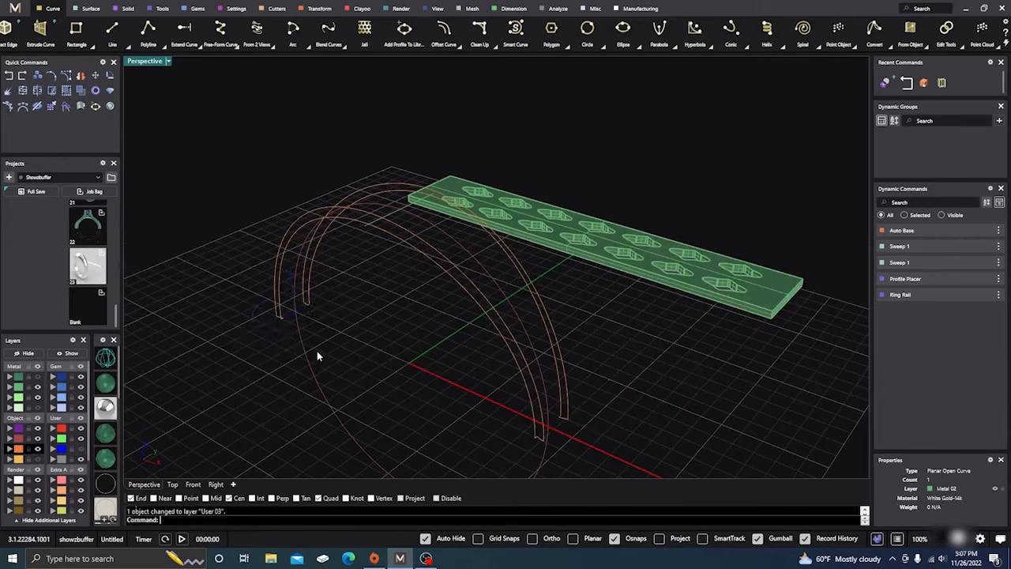
{"action": "left_click", "coordinate": [400, 261], "text": "shift"}
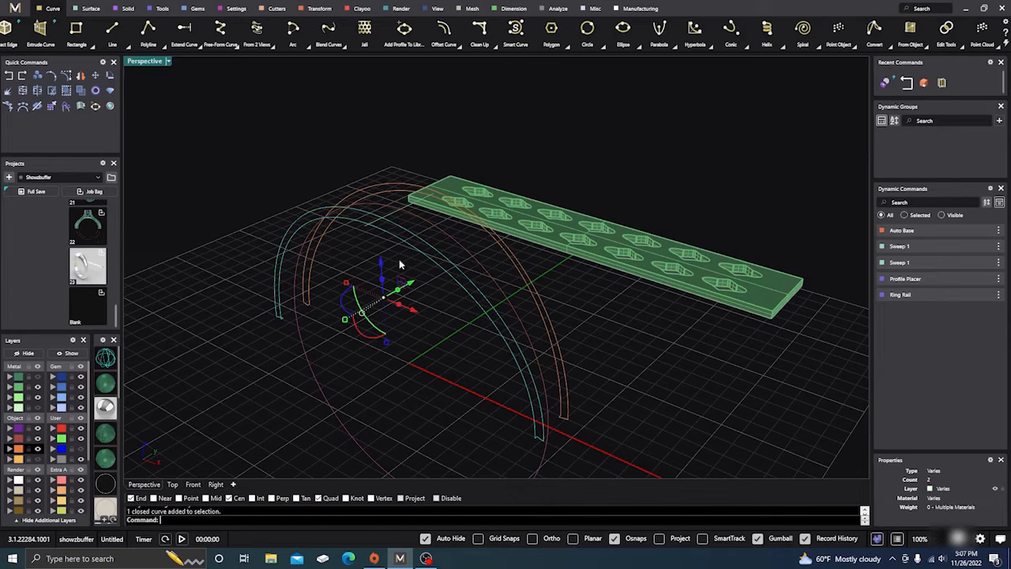
{"action": "right_click_drag", "start_coordinate": [401, 266], "coordinate": [414, 319]}
{"action": "left_click", "coordinate": [395, 224]}
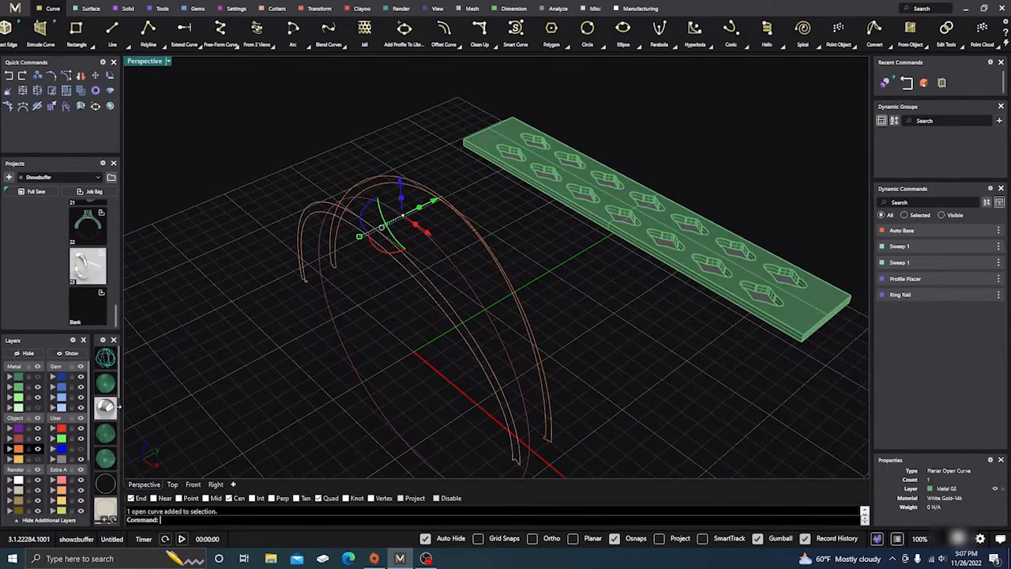
{"action": "left_click", "coordinate": [52, 450]}
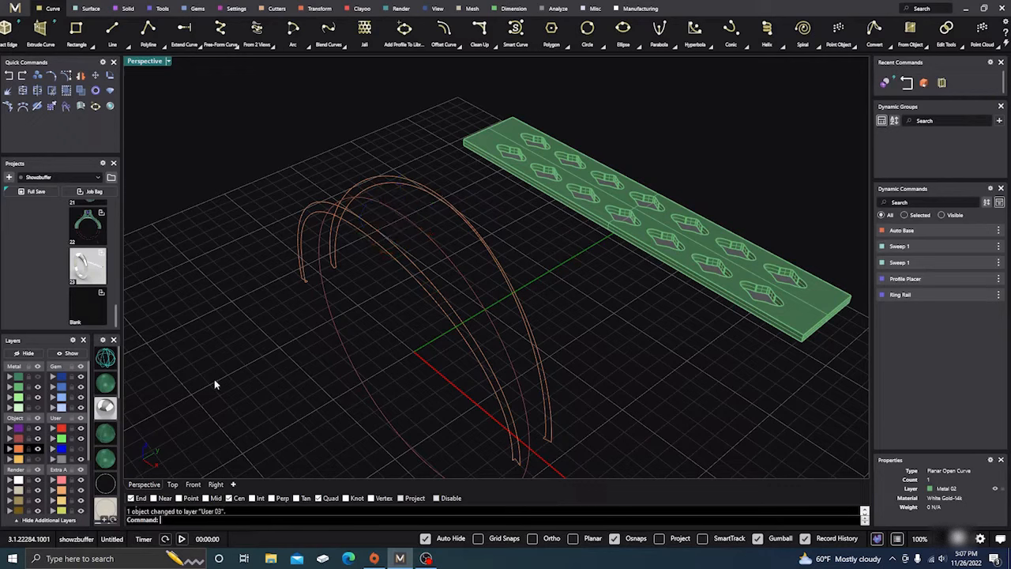
- Explode both closed intersection curves of the arch into separate segments
{"action": "left_click", "coordinate": [376, 231]}
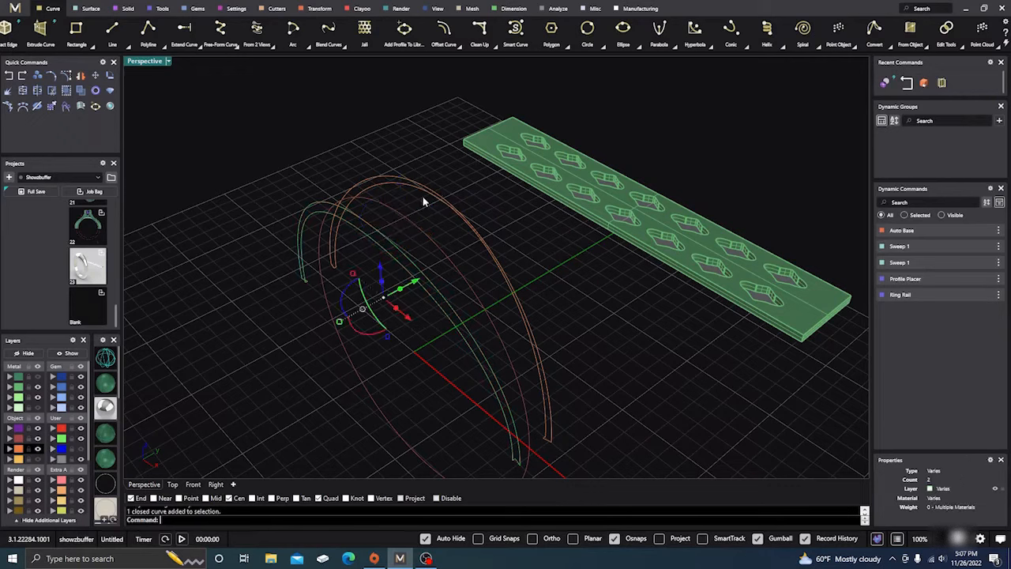
{"action": "left_click", "coordinate": [444, 205], "text": "shift"}
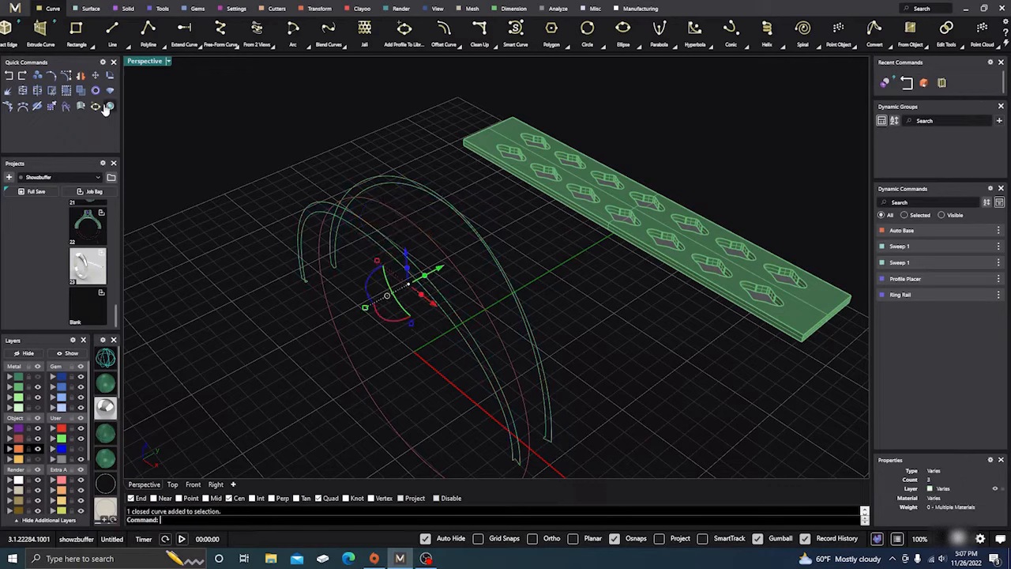
{"action": "left_click", "coordinate": [8, 93]}
{"action": "left_click", "coordinate": [247, 274]}
- Draw a line about 0.78 mm long from the inner corner of the front curve's foot outward along the X axis
{"action": "scroll", "coordinate": [261, 280], "scroll_direction": "up", "scroll_amount": 6}
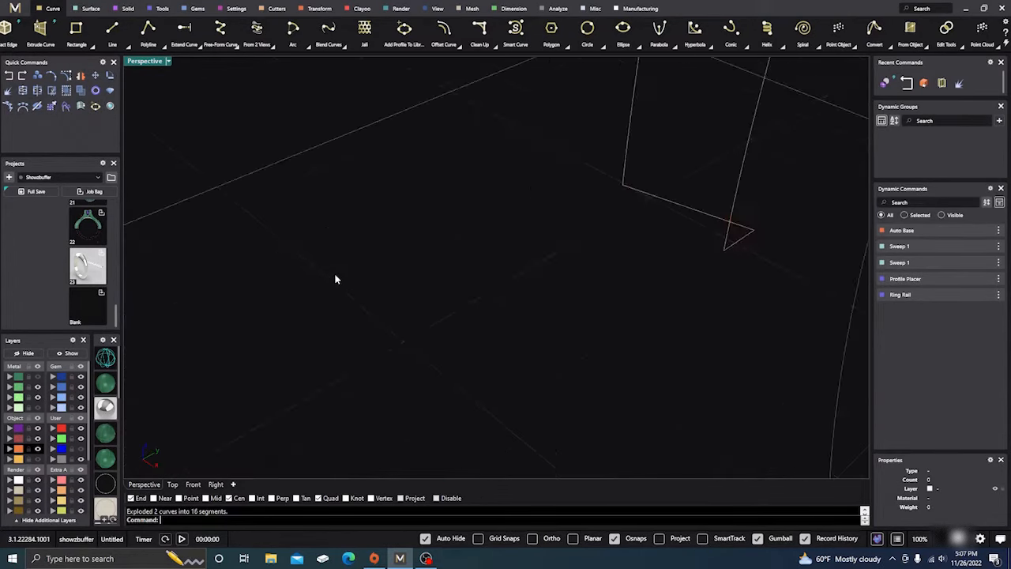
{"action": "scroll", "coordinate": [335, 279], "scroll_direction": "down", "scroll_amount": 8}
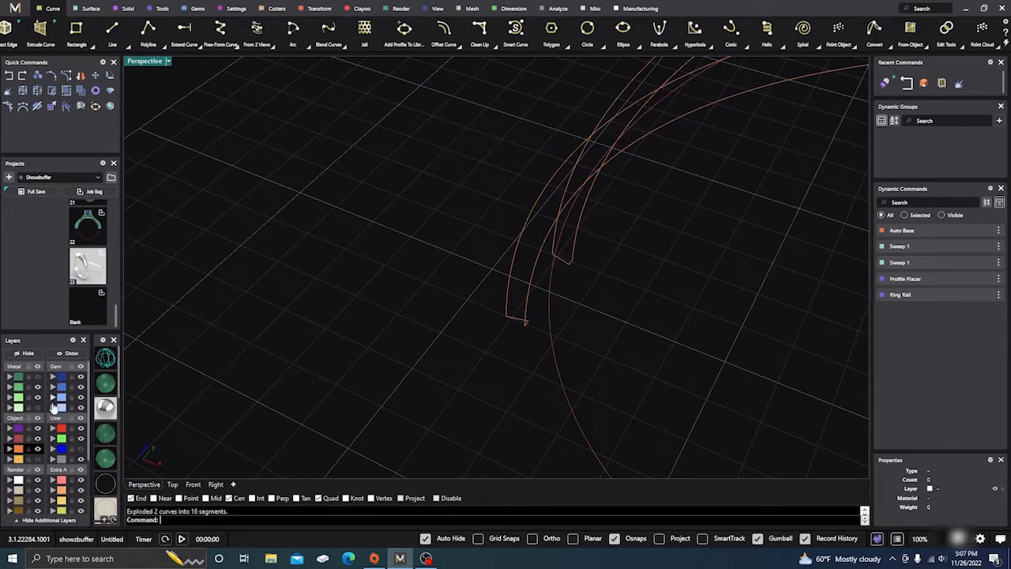
{"action": "right_click_drag", "start_coordinate": [219, 361], "coordinate": [286, 386]}
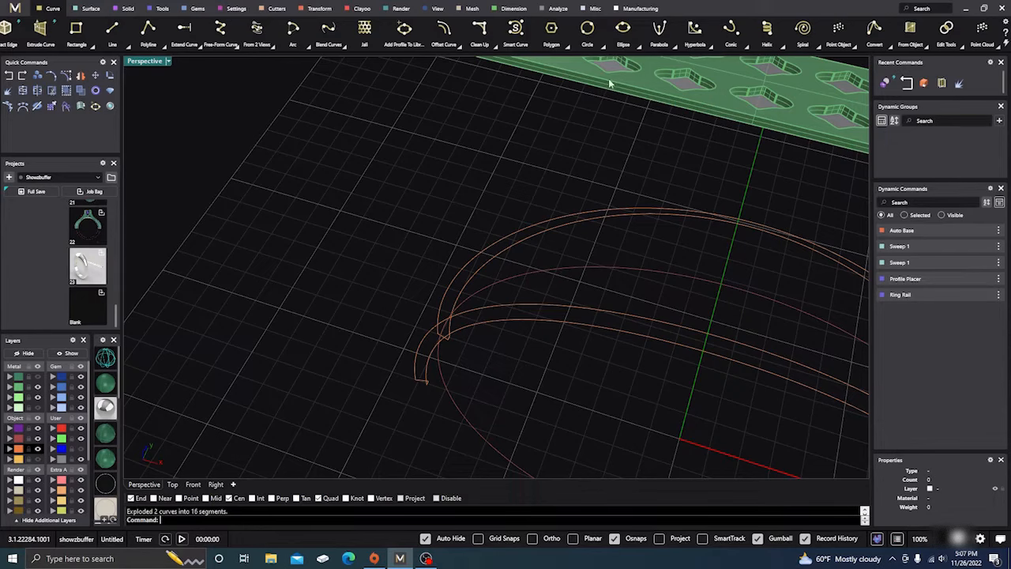
{"action": "left_click", "coordinate": [113, 28]}
{"action": "right_click_drag", "start_coordinate": [408, 392], "coordinate": [424, 395]}
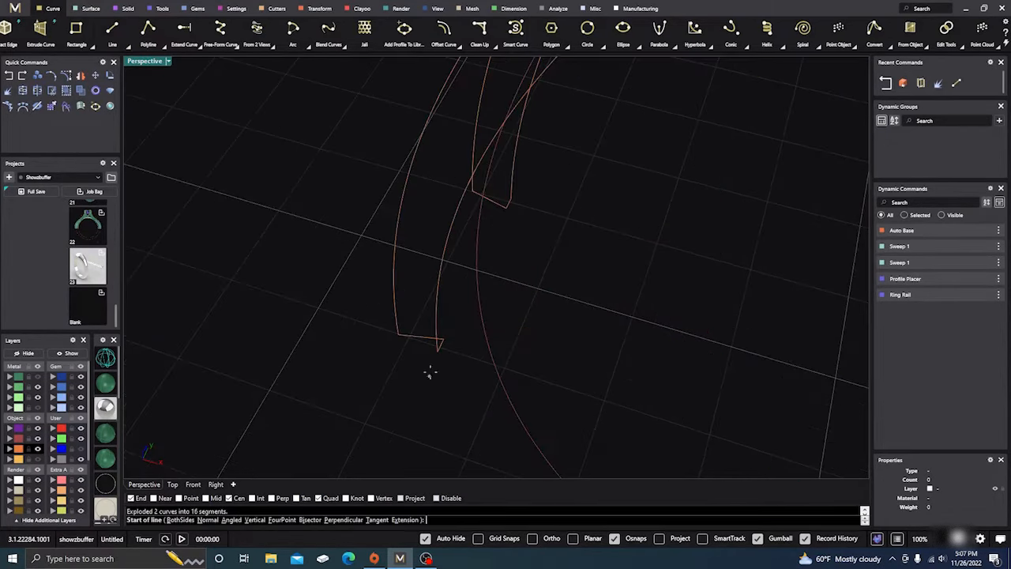
{"action": "left_click", "coordinate": [437, 349]}
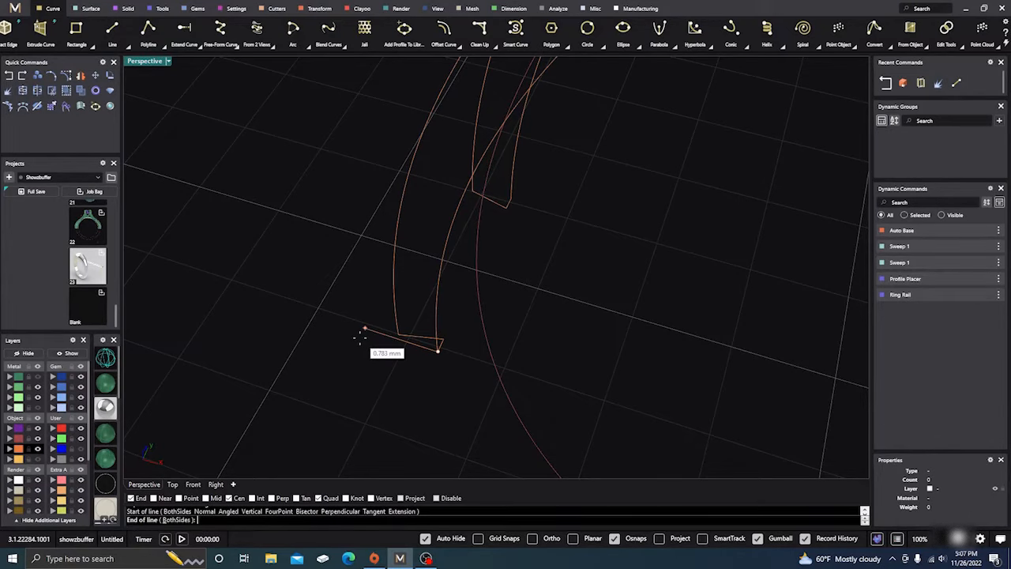
{"action": "left_click", "coordinate": [364, 328]}
- Draw a line about 0.16 mm long from the outer curve's end at the same foot, crossing the first line along the Y axis
{"action": "scroll", "coordinate": [390, 342], "scroll_direction": "up", "scroll_amount": 5}
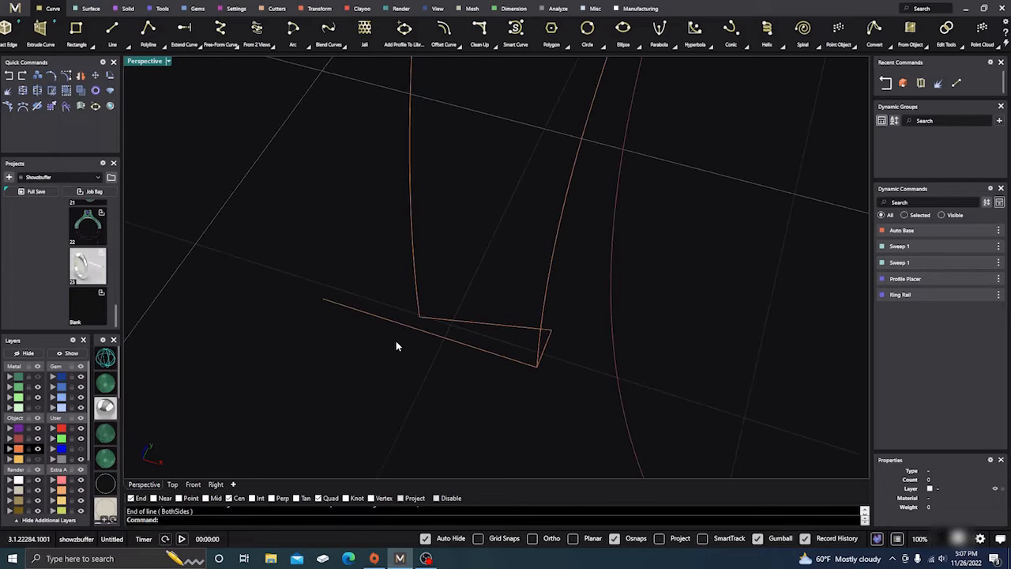
{"action": "key", "text": "Return"}
{"action": "left_click", "coordinate": [421, 319]}
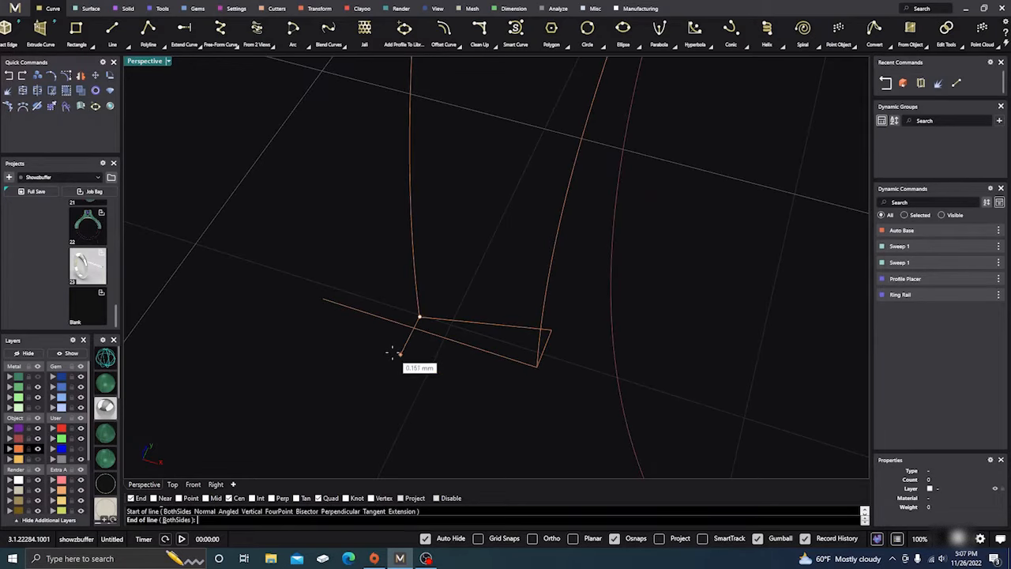
{"action": "left_click", "coordinate": [393, 352]}
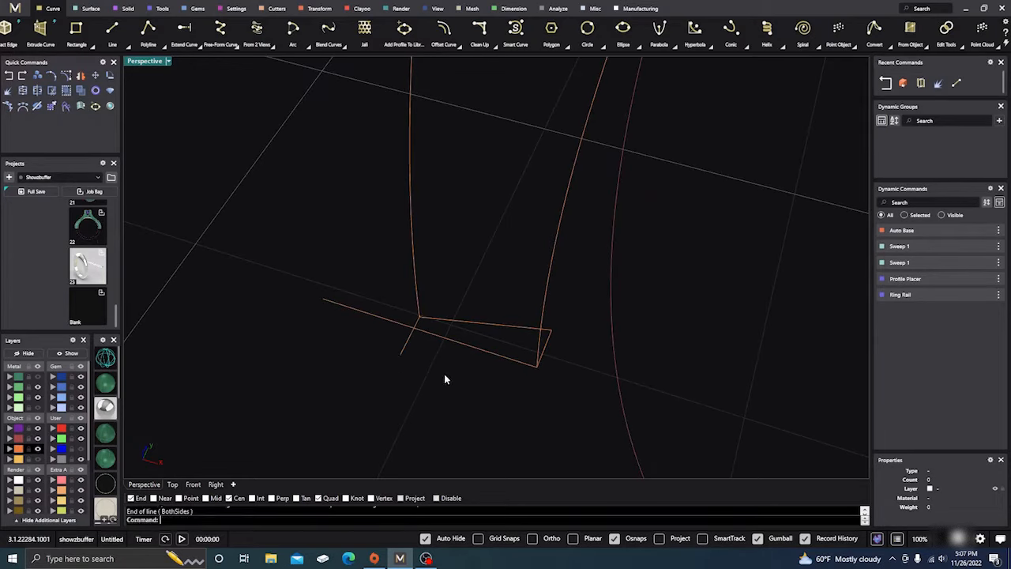
- Trim the overhanging ends of the two crossing lines against each other and join the remaining pieces into one curve
{"action": "left_click_drag", "start_coordinate": [444, 376], "coordinate": [397, 325]}
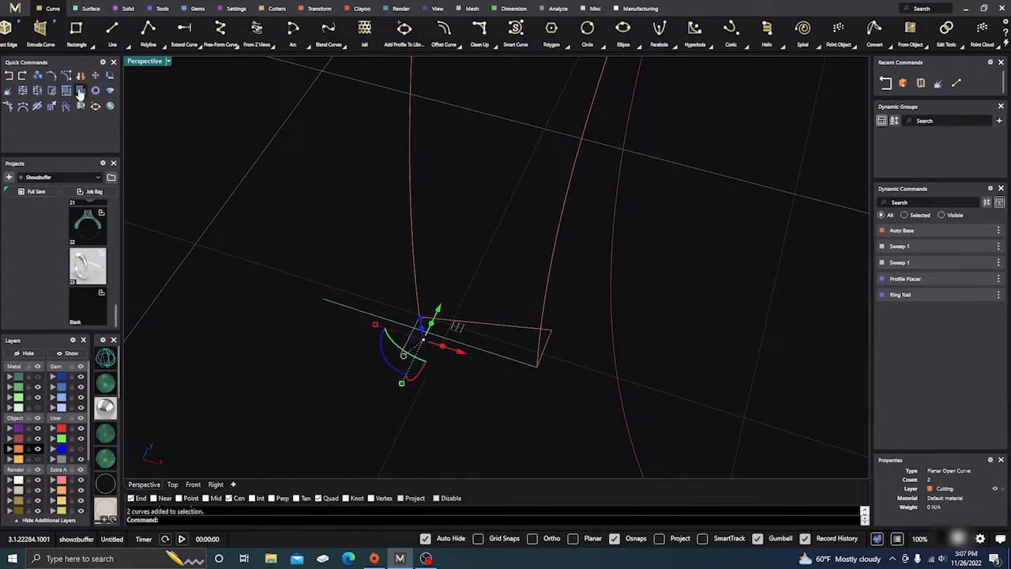
{"action": "left_click", "coordinate": [51, 91]}
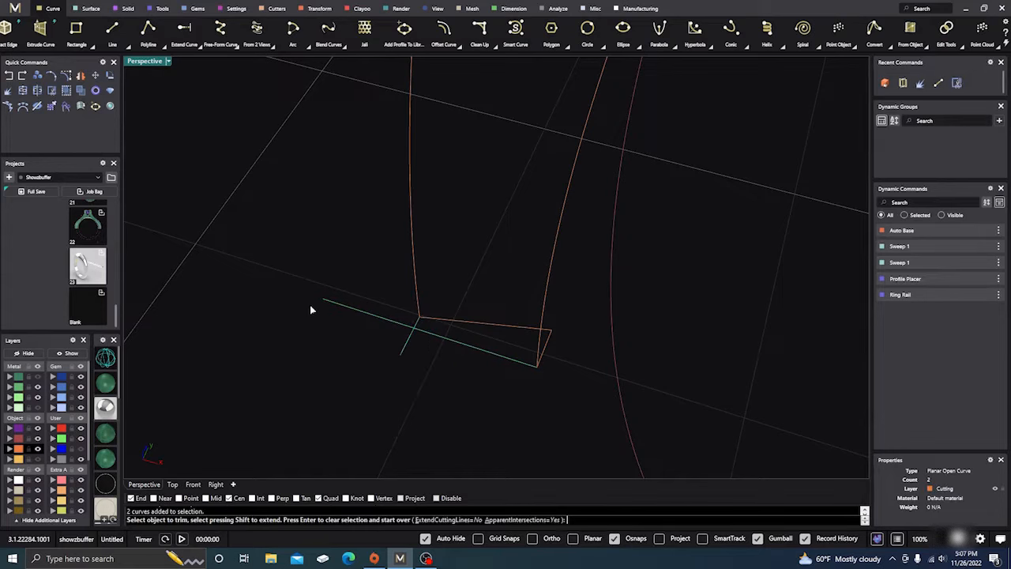
{"action": "left_click", "coordinate": [385, 317]}
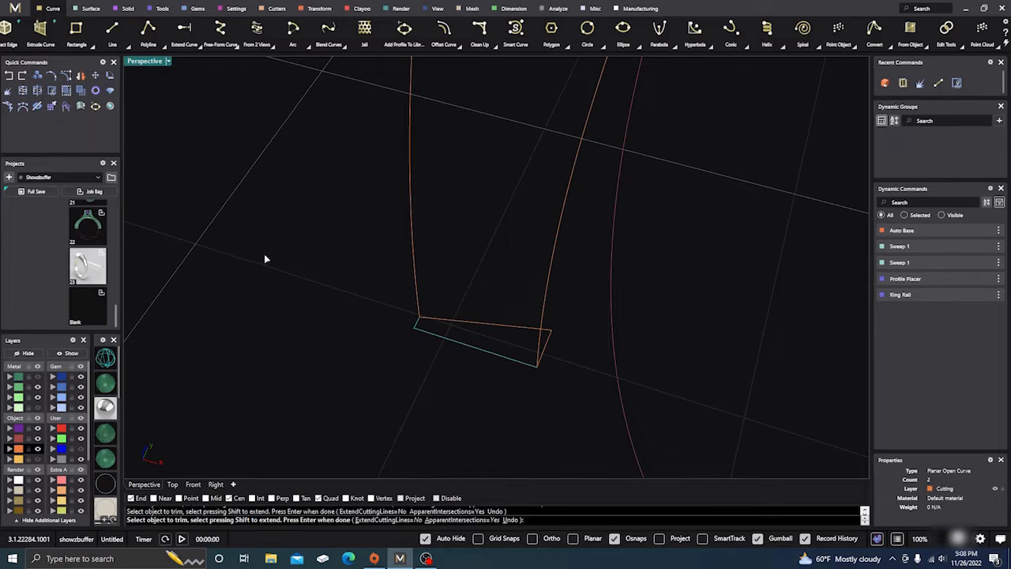
{"action": "key", "text": "Return"}
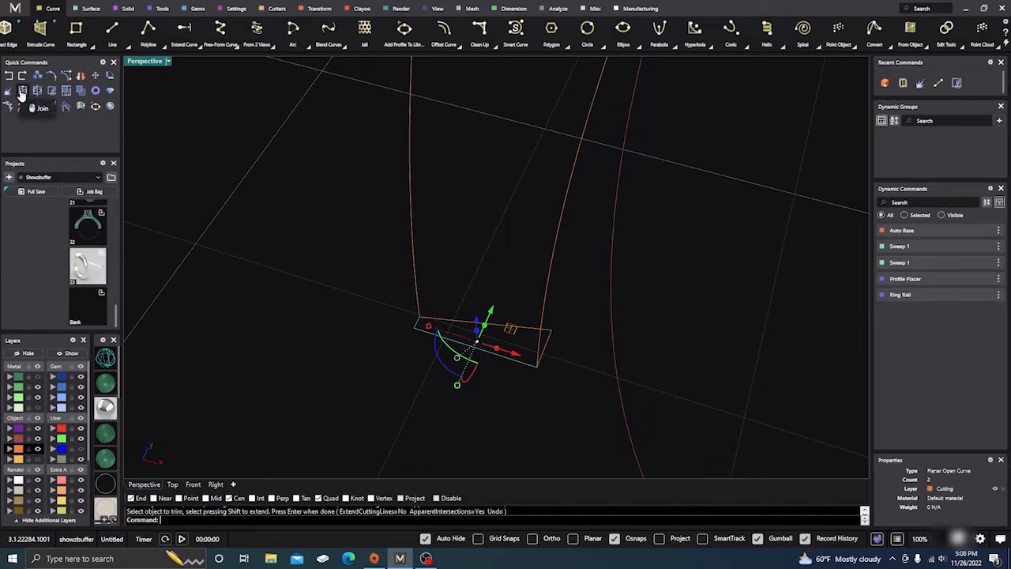
{"action": "left_click", "coordinate": [22, 91]}
{"action": "left_click", "coordinate": [264, 284]}
- Mirror a copy of the joined corner curve to the opposite foot across the Y axis, starting the mirror plane at 0
{"action": "scroll", "coordinate": [373, 326], "scroll_direction": "down", "scroll_amount": 6}
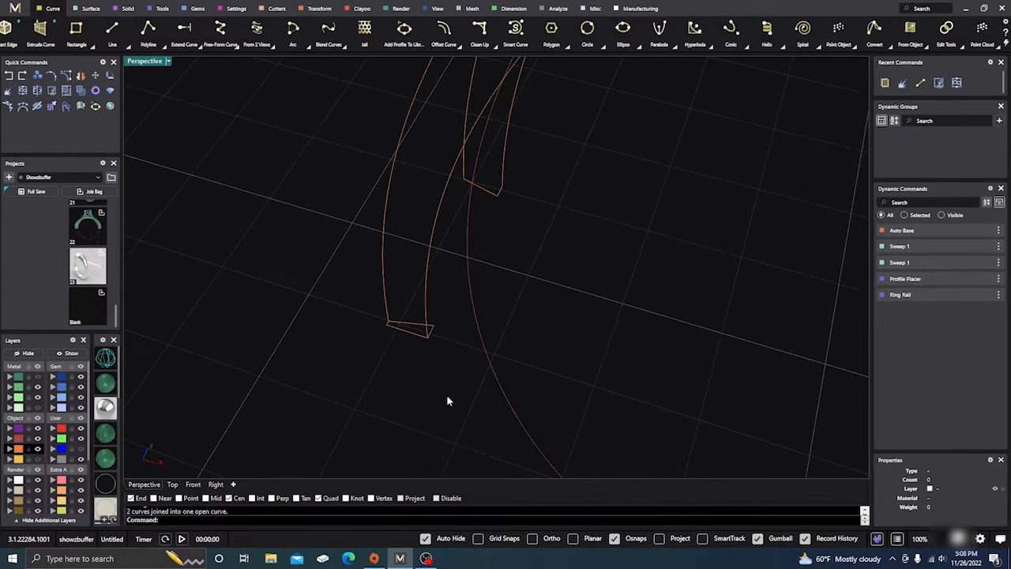
{"action": "right_click_drag", "start_coordinate": [447, 396], "coordinate": [433, 387]}
{"action": "scroll", "coordinate": [433, 386], "scroll_direction": "down", "scroll_amount": 5}
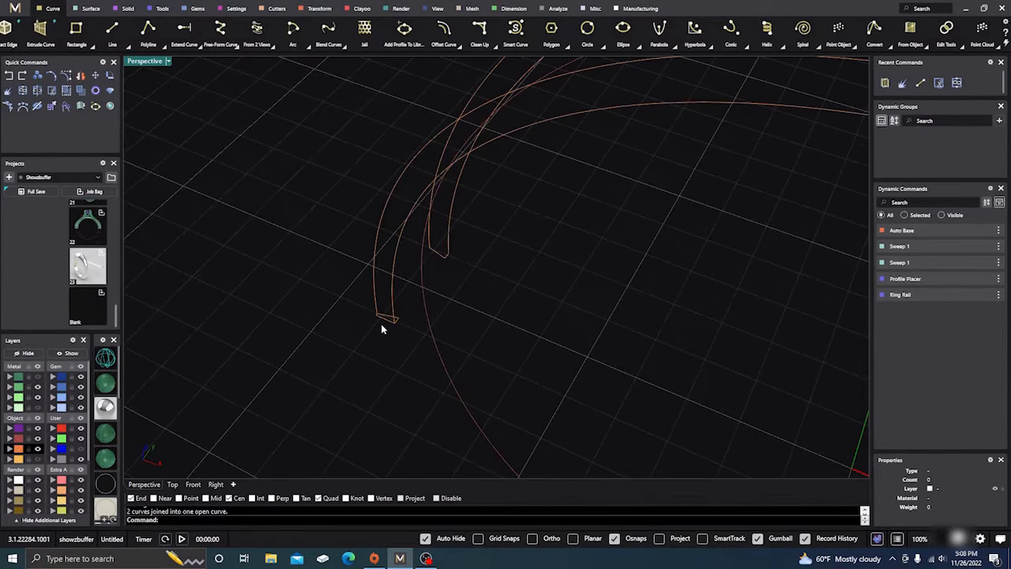
{"action": "left_click", "coordinate": [383, 318]}
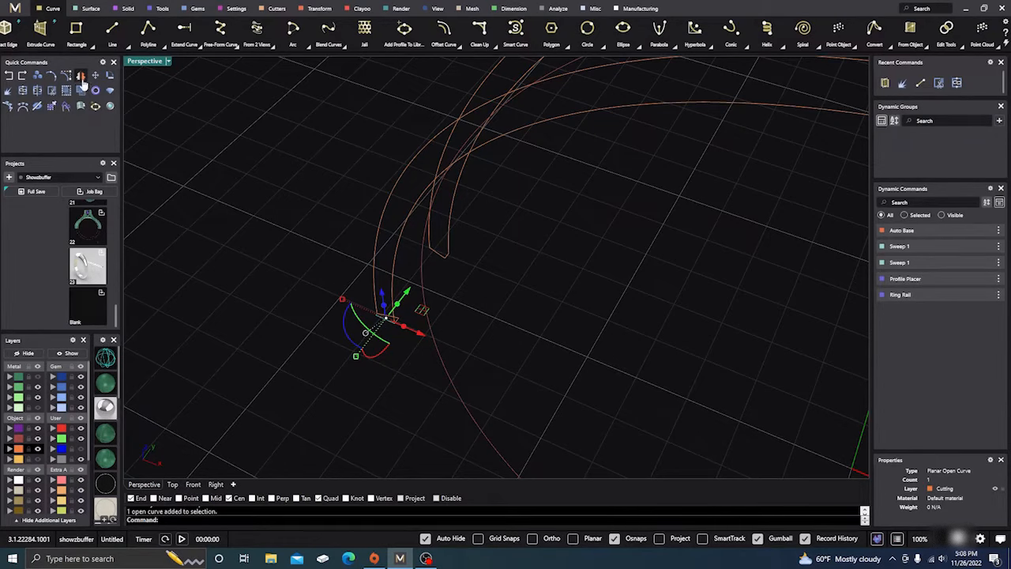
{"action": "scroll", "coordinate": [363, 330], "scroll_direction": "down", "scroll_amount": 4}
{"action": "scroll", "coordinate": [361, 334], "scroll_direction": "down", "scroll_amount": 2}
{"action": "scroll", "coordinate": [309, 355], "scroll_direction": "down", "scroll_amount": 4}
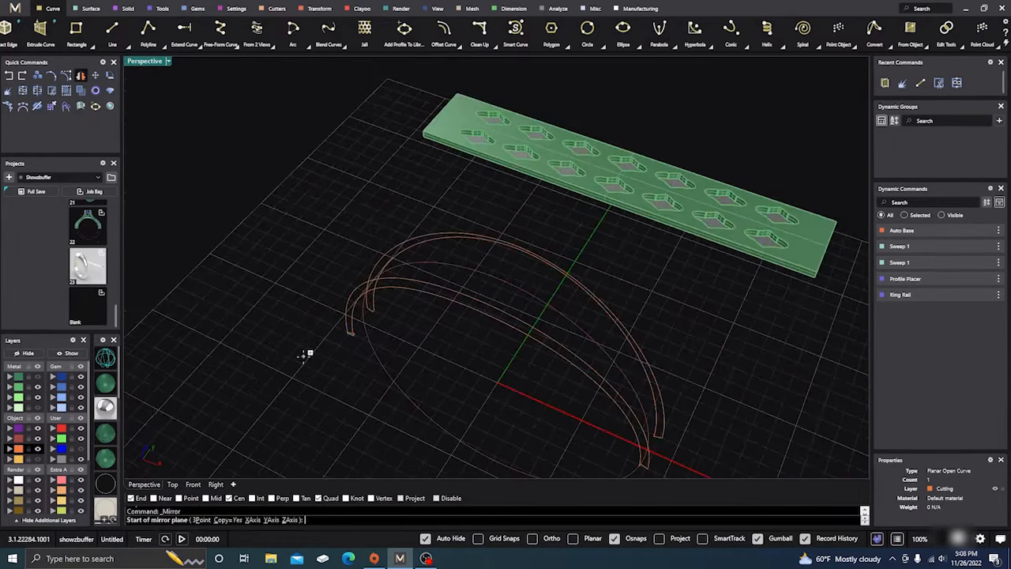
{"action": "type", "text": "0"}
{"action": "key", "text": "Return"}
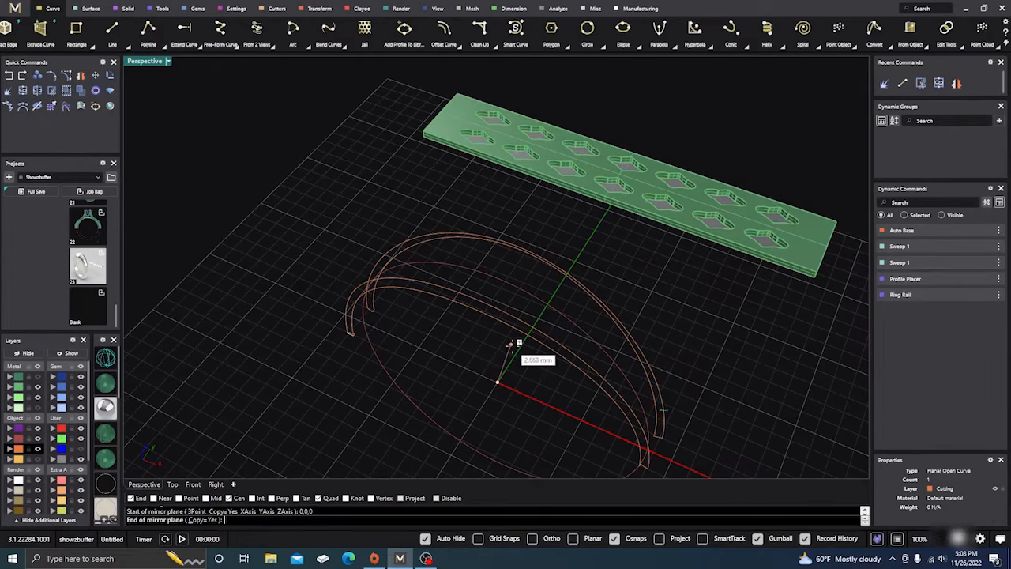
{"action": "left_click", "coordinate": [519, 348]}
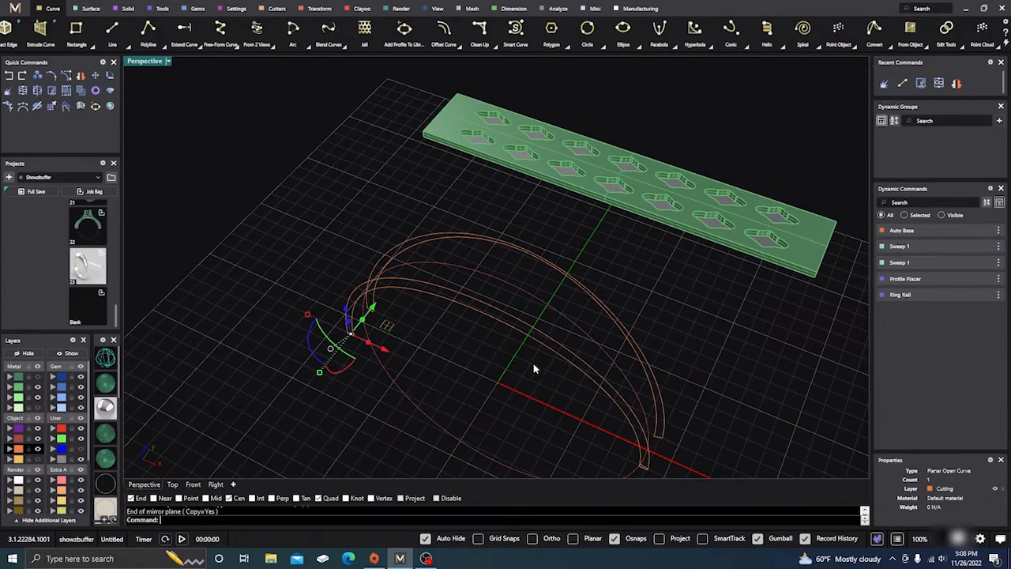
{"action": "key", "text": "Escape"}
- Examine how the mirrored corner curve meets the rail ends at the opposite foot
{"action": "scroll", "coordinate": [567, 362], "scroll_direction": "down", "scroll_amount": 3}
{"action": "scroll", "coordinate": [566, 361], "scroll_direction": "up", "scroll_amount": 5}
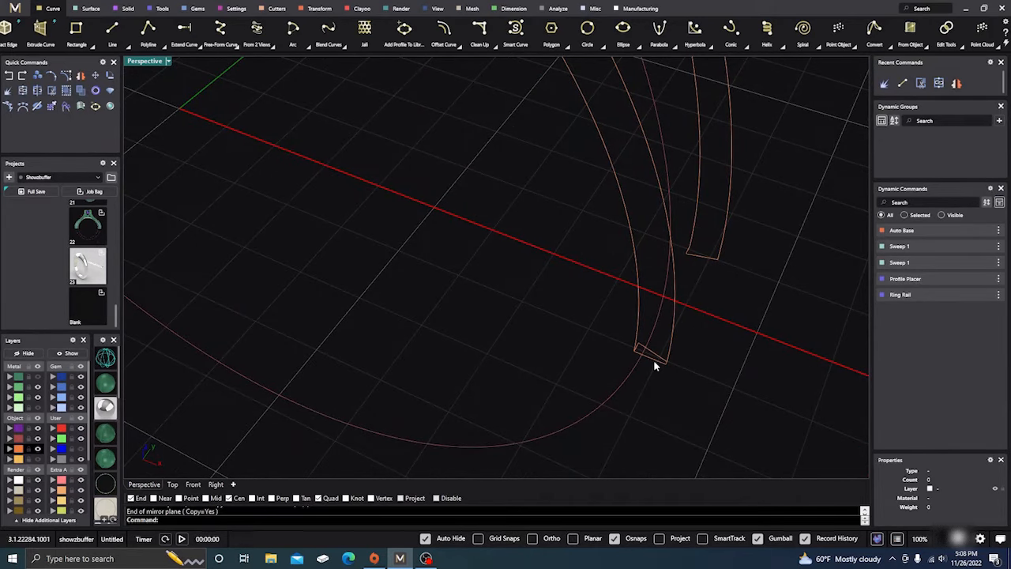
{"action": "scroll", "coordinate": [653, 364], "scroll_direction": "up", "scroll_amount": 5}
{"action": "scroll", "coordinate": [653, 365], "scroll_direction": "down", "scroll_amount": 5}
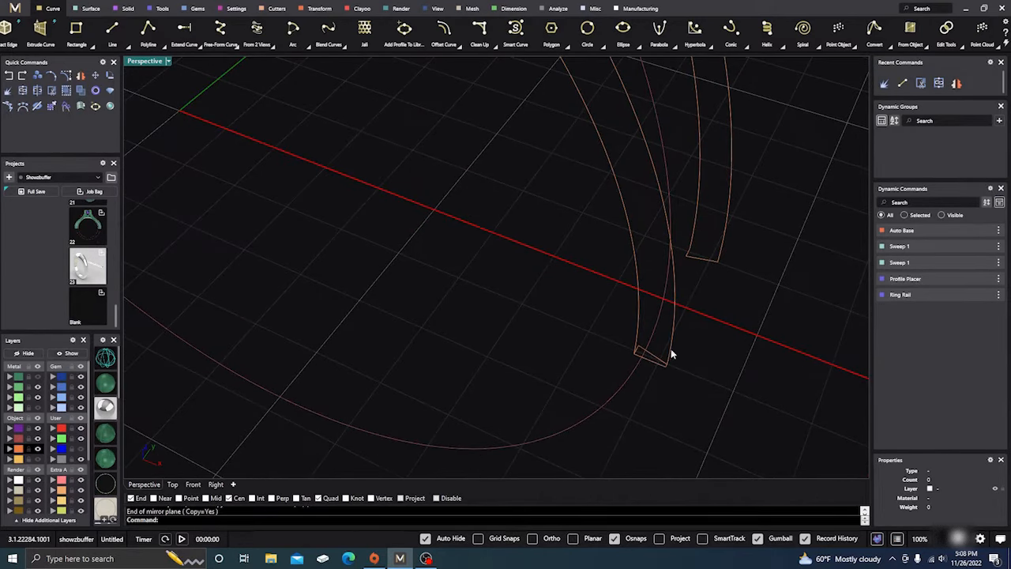
{"action": "scroll", "coordinate": [686, 332], "scroll_direction": "up", "scroll_amount": 3}
{"action": "scroll", "coordinate": [695, 324], "scroll_direction": "down", "scroll_amount": 6}
{"action": "scroll", "coordinate": [387, 228], "scroll_direction": "up", "scroll_amount": 4}
{"action": "scroll", "coordinate": [381, 229], "scroll_direction": "down", "scroll_amount": 5}
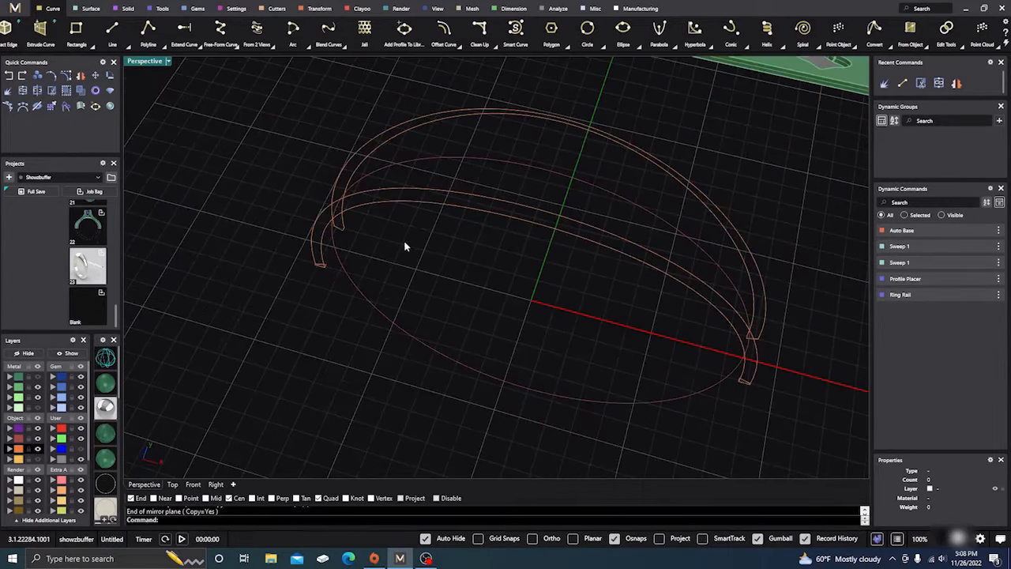
- Mirror copies of both front corner curves to the rear curve's feet across the X axis, starting the mirror plane at 0,0,0
{"action": "scroll", "coordinate": [758, 391], "scroll_direction": "up", "scroll_amount": 4}
{"action": "left_click", "coordinate": [690, 353]}
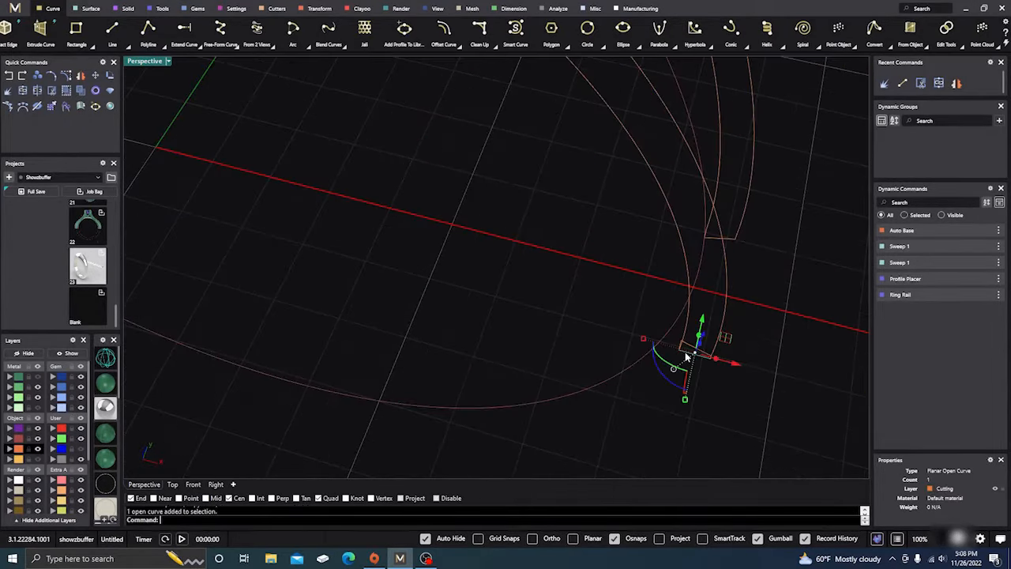
{"action": "right_click_drag", "start_coordinate": [642, 367], "coordinate": [467, 336]}
{"action": "scroll", "coordinate": [137, 234], "scroll_direction": "up", "scroll_amount": 3}
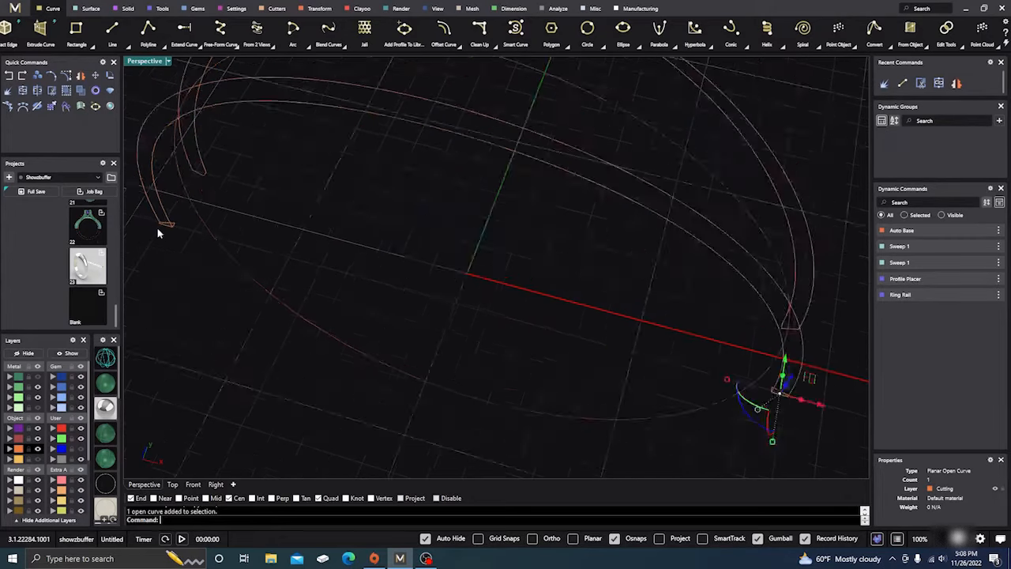
{"action": "left_click", "coordinate": [169, 226], "text": "shift"}
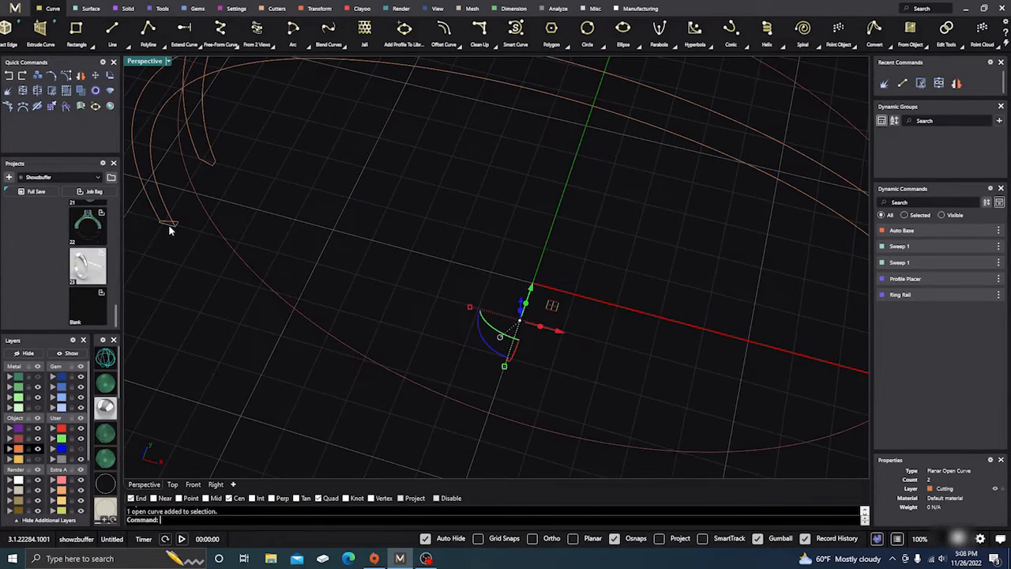
{"action": "scroll", "coordinate": [161, 231], "scroll_direction": "up", "scroll_amount": 4}
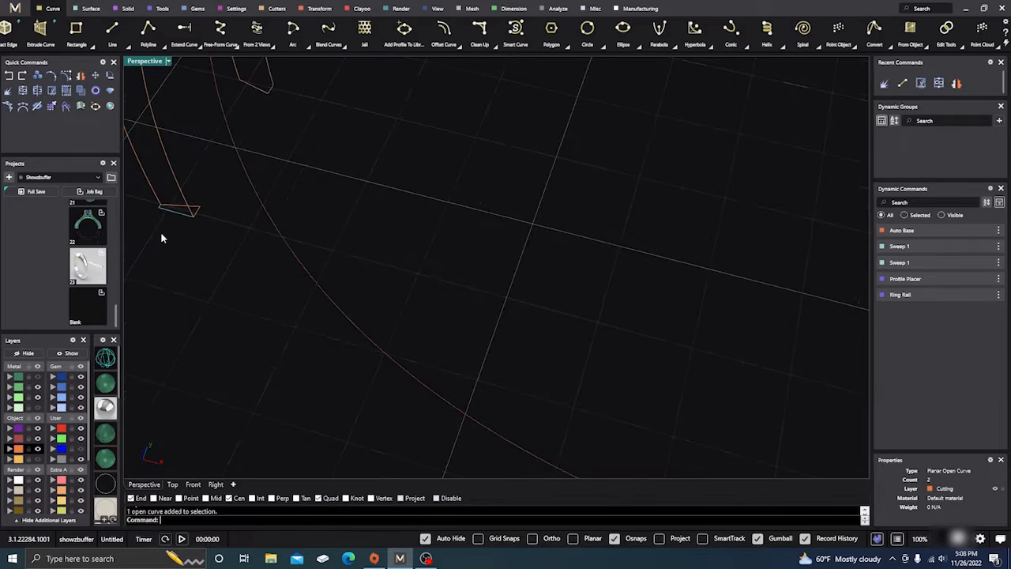
{"action": "scroll", "coordinate": [161, 232], "scroll_direction": "down", "scroll_amount": 2}
{"action": "left_click", "coordinate": [80, 77]}
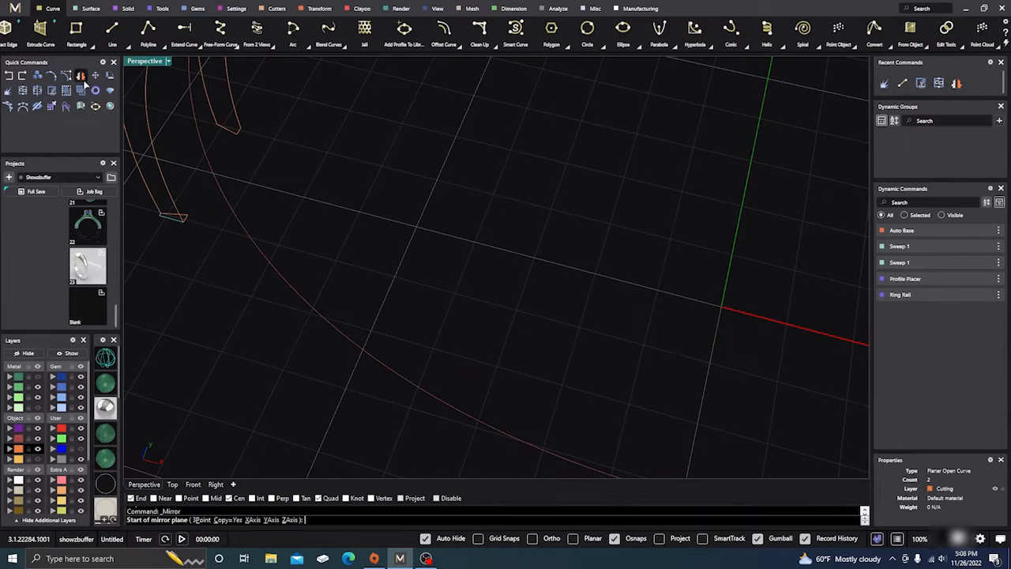
{"action": "scroll", "coordinate": [300, 393], "scroll_direction": "down", "scroll_amount": 6}
{"action": "type", "text": "0,0,0"}
{"action": "key", "text": "Return"}
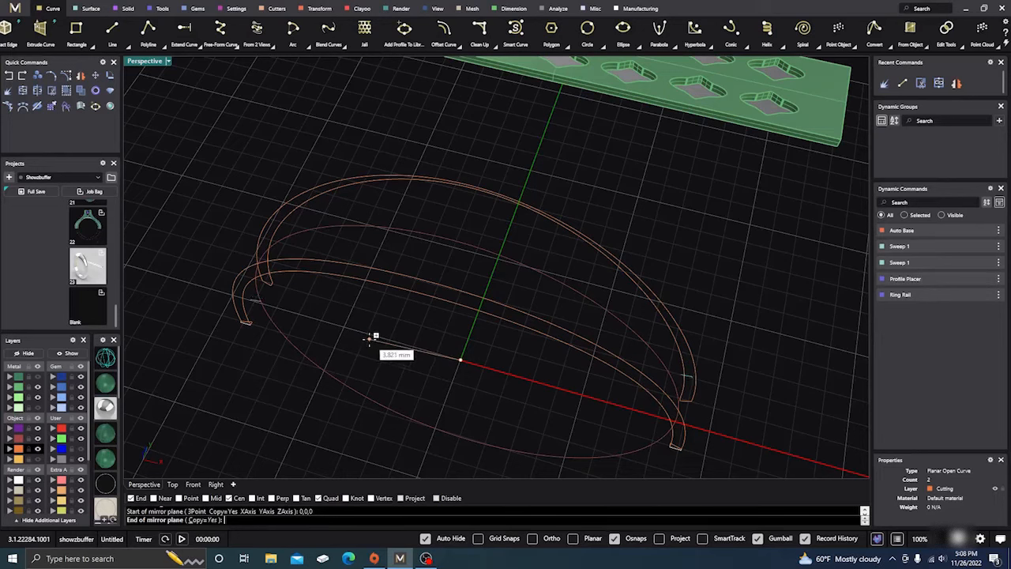
{"action": "left_click", "coordinate": [366, 329]}
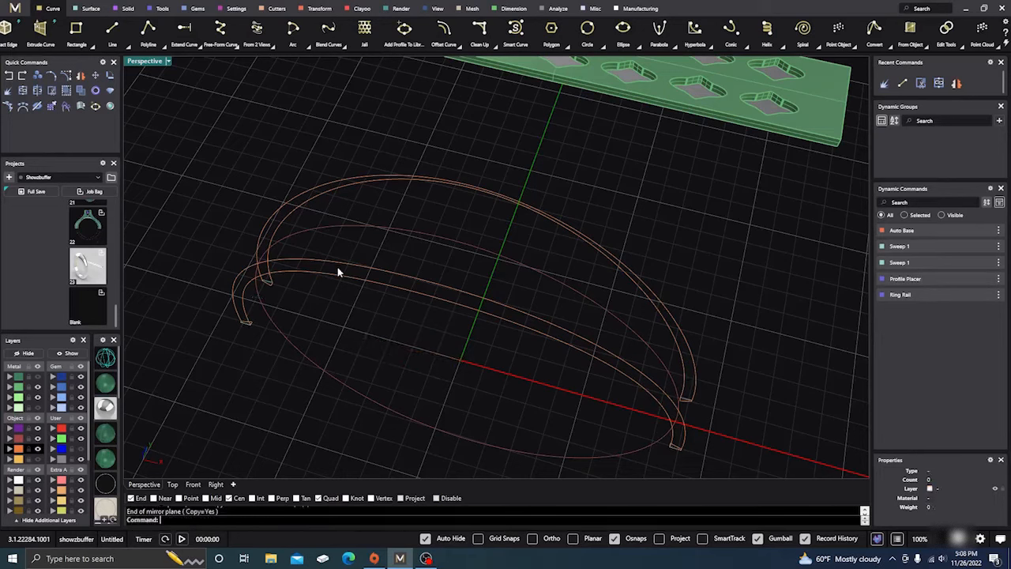
- Delete the two surplus end lines at the front curve pair's foot on the negative X side, keeping the joined corner curve
{"action": "scroll", "coordinate": [245, 321], "scroll_direction": "up", "scroll_amount": 5}
{"action": "left_click", "coordinate": [245, 319]}
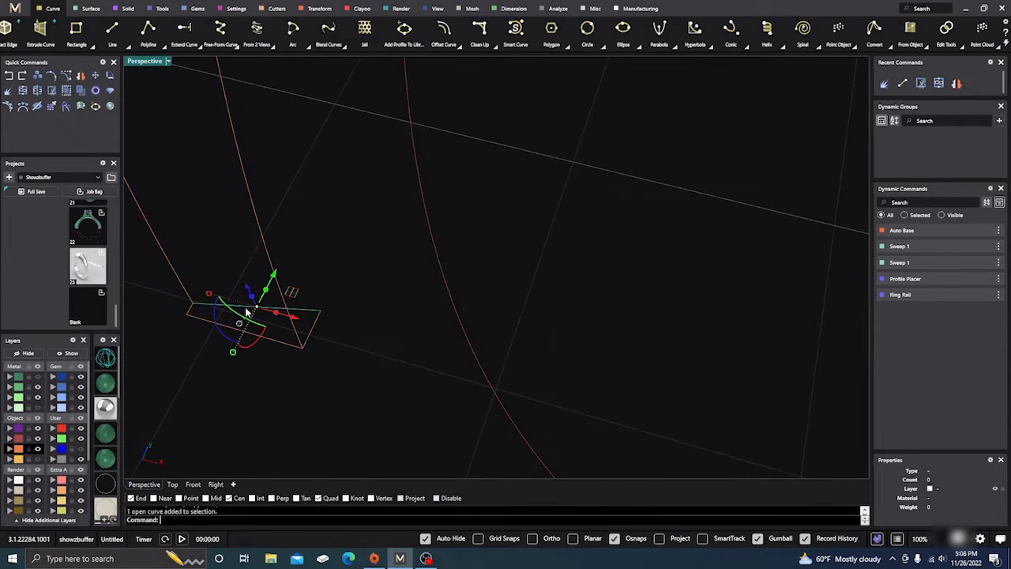
{"action": "key", "text": "Delete"}
{"action": "left_click", "coordinate": [310, 331]}
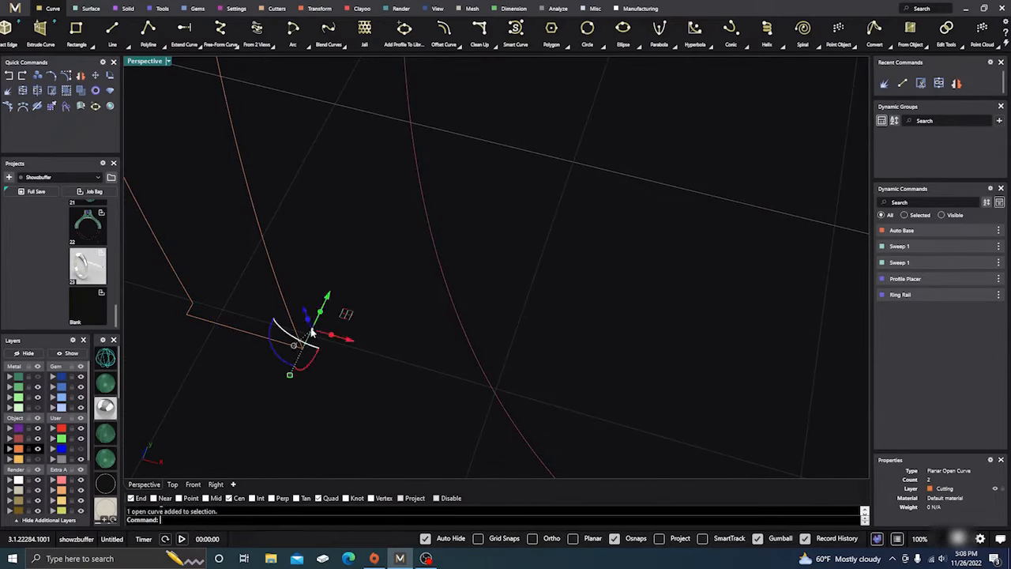
{"action": "key", "text": "Delete"}
{"action": "scroll", "coordinate": [308, 381], "scroll_direction": "down", "scroll_amount": 8}
- Delete the two surplus end lines at the rear curve pair's foot on the negative X side
{"action": "scroll", "coordinate": [340, 299], "scroll_direction": "up", "scroll_amount": 5}
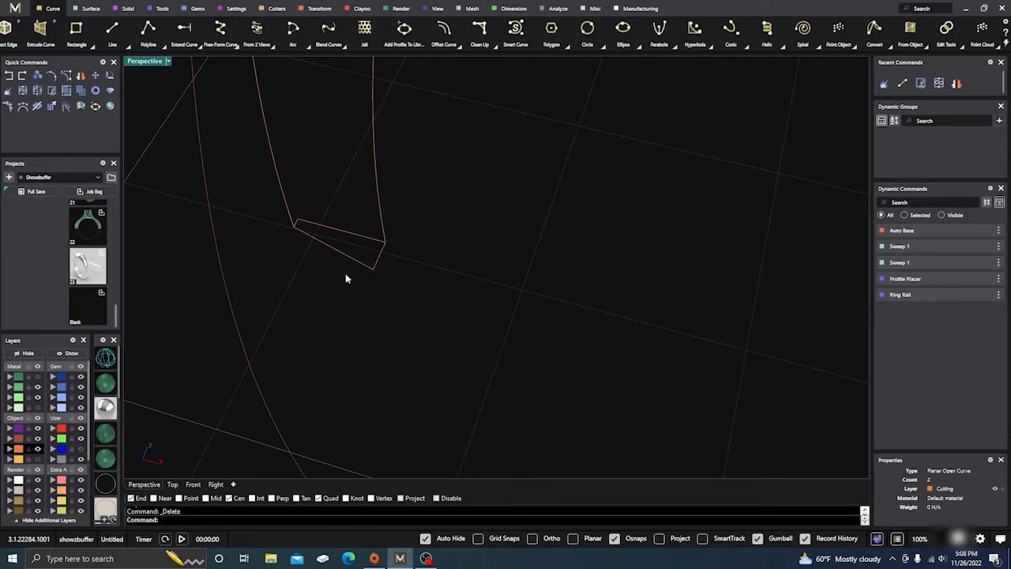
{"action": "left_click", "coordinate": [349, 260]}
{"action": "key", "text": "Delete"}
{"action": "right_click_drag", "start_coordinate": [320, 338], "coordinate": [277, 227]}
{"action": "scroll", "coordinate": [380, 370], "scroll_direction": "up", "scroll_amount": 2}
{"action": "left_click", "coordinate": [262, 172]}
{"action": "key", "text": "Delete"}
{"action": "scroll", "coordinate": [282, 203], "scroll_direction": "down", "scroll_amount": 5}
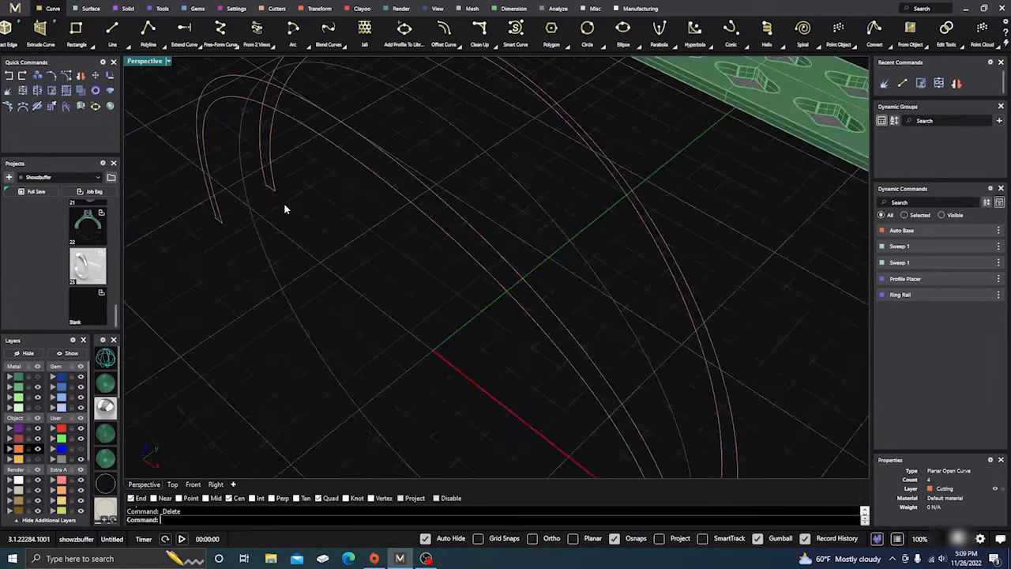
{"action": "right_click_drag", "start_coordinate": [296, 214], "coordinate": [311, 221]}
{"action": "scroll", "coordinate": [328, 235], "scroll_direction": "down", "scroll_amount": 8}
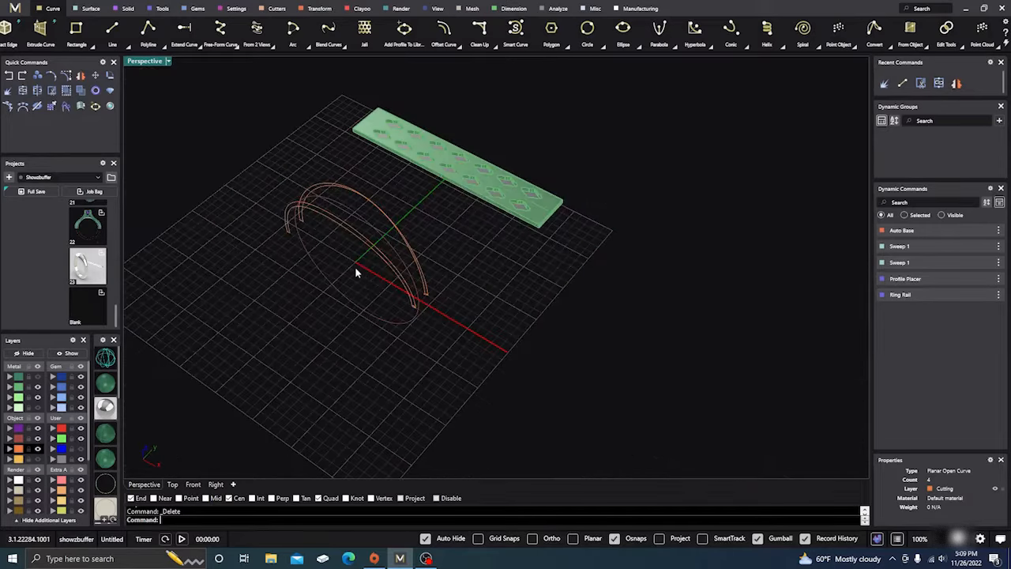
- Delete the two surplus end lines at the front curve pair's foot on the positive X side
{"action": "scroll", "coordinate": [400, 311], "scroll_direction": "up", "scroll_amount": 7}
{"action": "scroll", "coordinate": [460, 284], "scroll_direction": "up", "scroll_amount": 5}
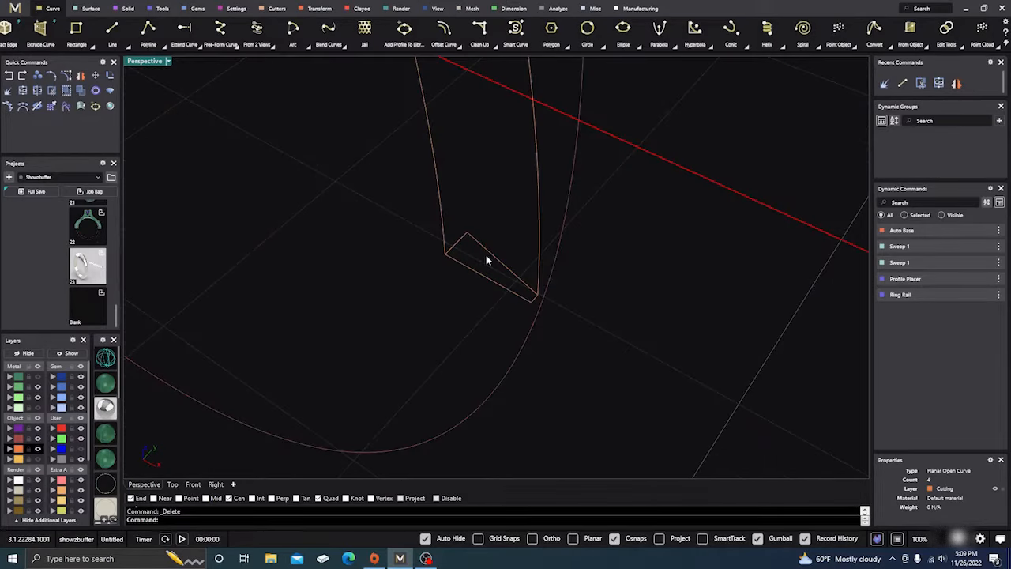
{"action": "left_click", "coordinate": [488, 261]}
{"action": "left_click", "coordinate": [460, 242]}
{"action": "scroll", "coordinate": [461, 289], "scroll_direction": "down", "scroll_amount": 5}
- Delete the surplus end lines at the rear curve pair's foot on the positive X side
{"action": "scroll", "coordinate": [511, 263], "scroll_direction": "up", "scroll_amount": 6}
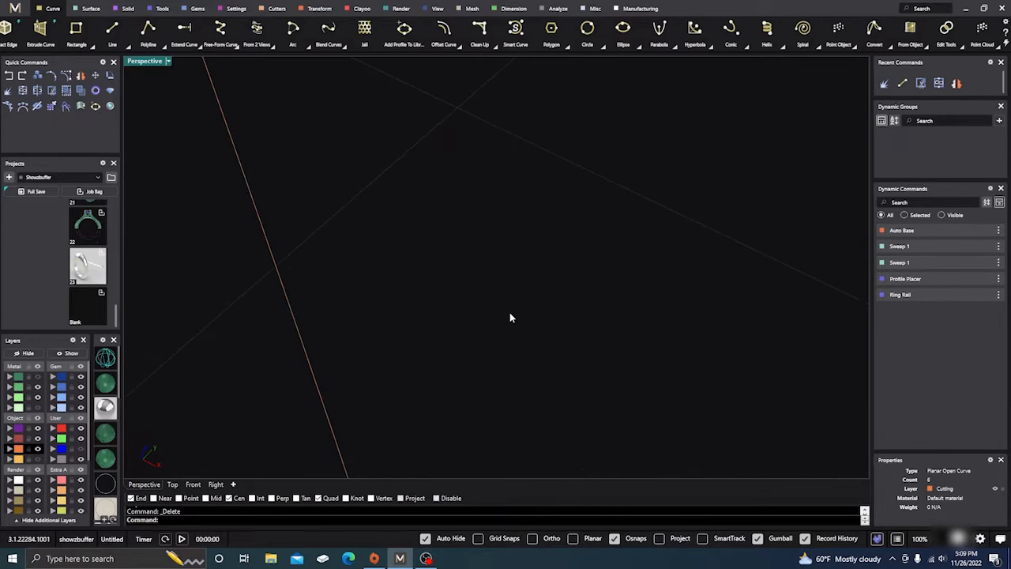
{"action": "scroll", "coordinate": [510, 316], "scroll_direction": "down", "scroll_amount": 4}
{"action": "scroll", "coordinate": [505, 347], "scroll_direction": "up", "scroll_amount": 2}
{"action": "left_click", "coordinate": [521, 344]}
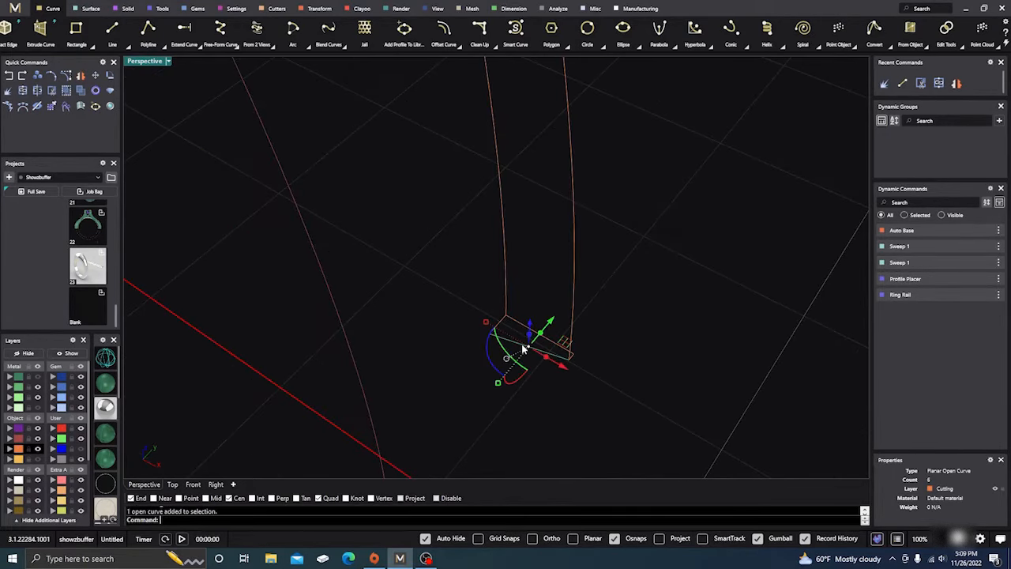
{"action": "key", "text": "Delete"}
{"action": "scroll", "coordinate": [500, 328], "scroll_direction": "down", "scroll_amount": 5}
- Show the Metal 01 layer to bring back the ring shank around the cleaned curves
{"action": "right_click_drag", "start_coordinate": [500, 332], "coordinate": [464, 338]}
{"action": "scroll", "coordinate": [371, 237], "scroll_direction": "up", "scroll_amount": 5}
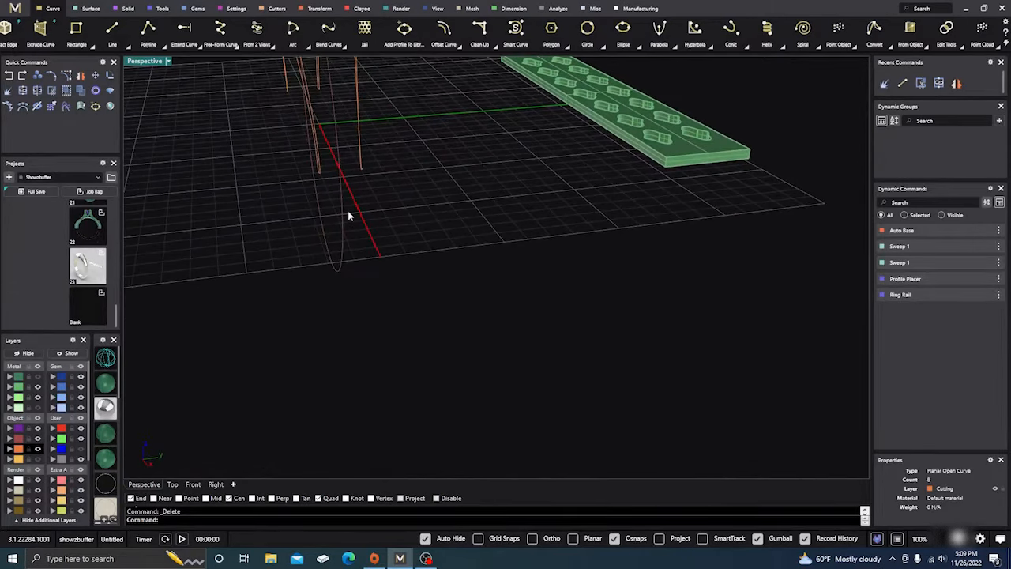
{"action": "scroll", "coordinate": [375, 194], "scroll_direction": "down", "scroll_amount": 5}
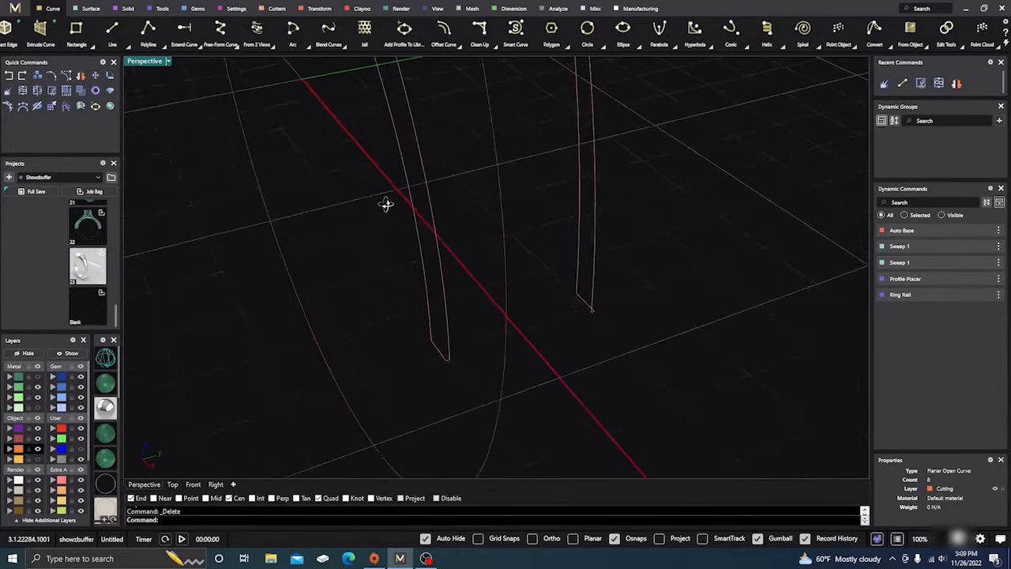
{"action": "right_click_drag", "start_coordinate": [390, 284], "coordinate": [395, 290]}
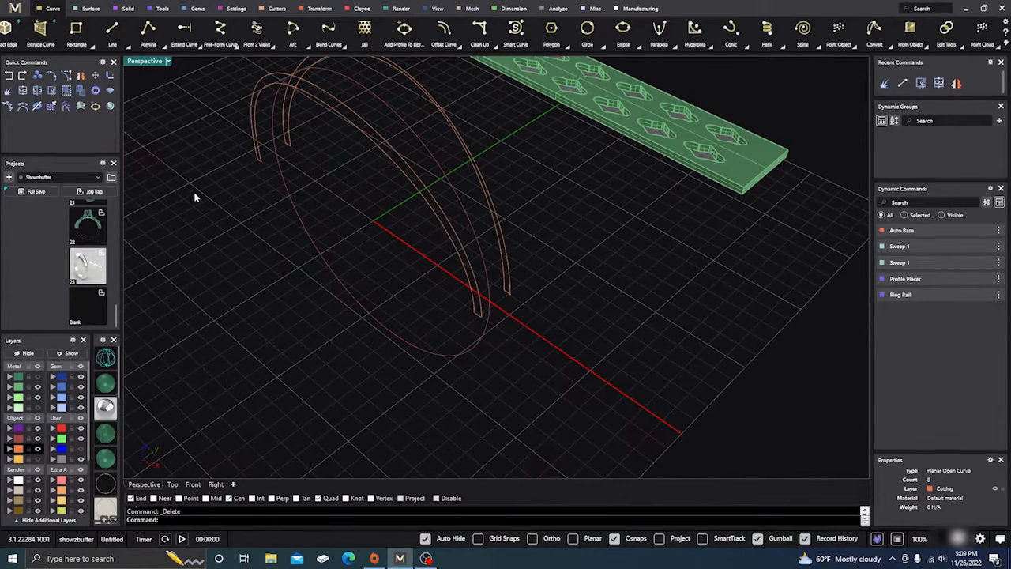
{"action": "left_click", "coordinate": [37, 377]}
{"action": "scroll", "coordinate": [289, 367], "scroll_direction": "down", "scroll_amount": 6}
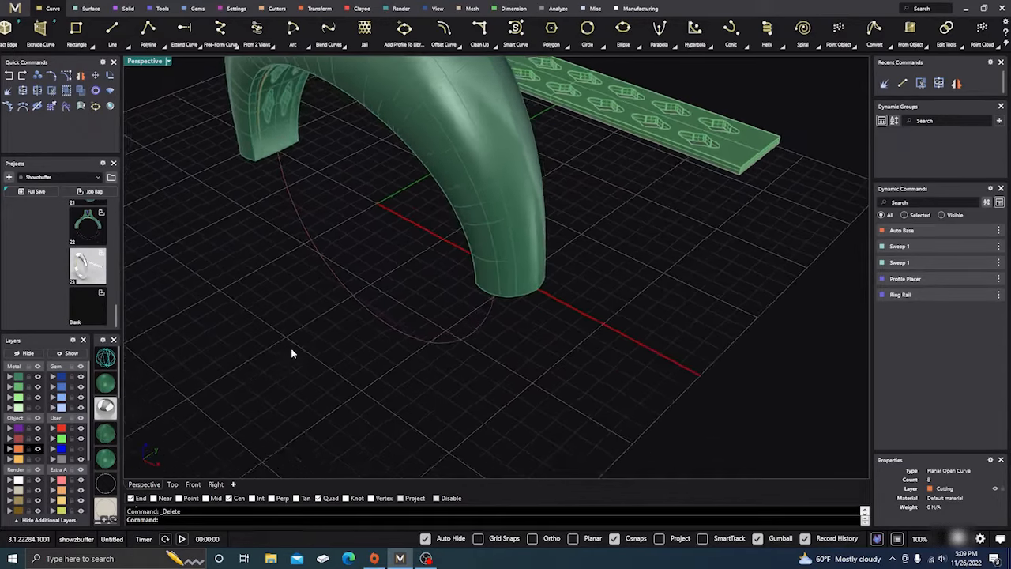
{"action": "scroll", "coordinate": [284, 304], "scroll_direction": "up", "scroll_amount": 5}
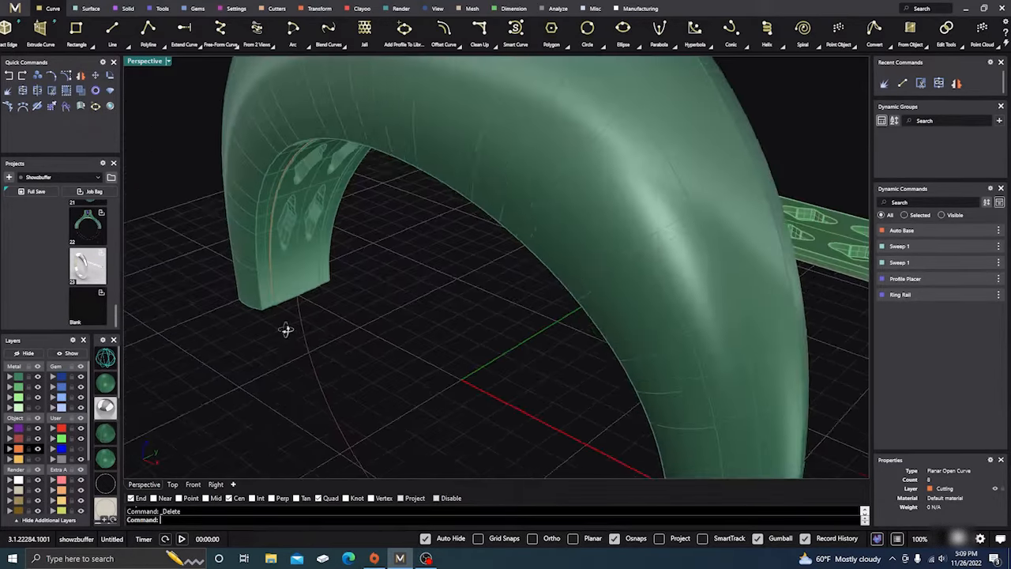
- Move the pierced inner band to the Metal 03 layer and hide that layer
{"action": "right_click_drag", "start_coordinate": [286, 330], "coordinate": [322, 203]}
{"action": "scroll", "coordinate": [322, 203], "scroll_direction": "up", "scroll_amount": 6}
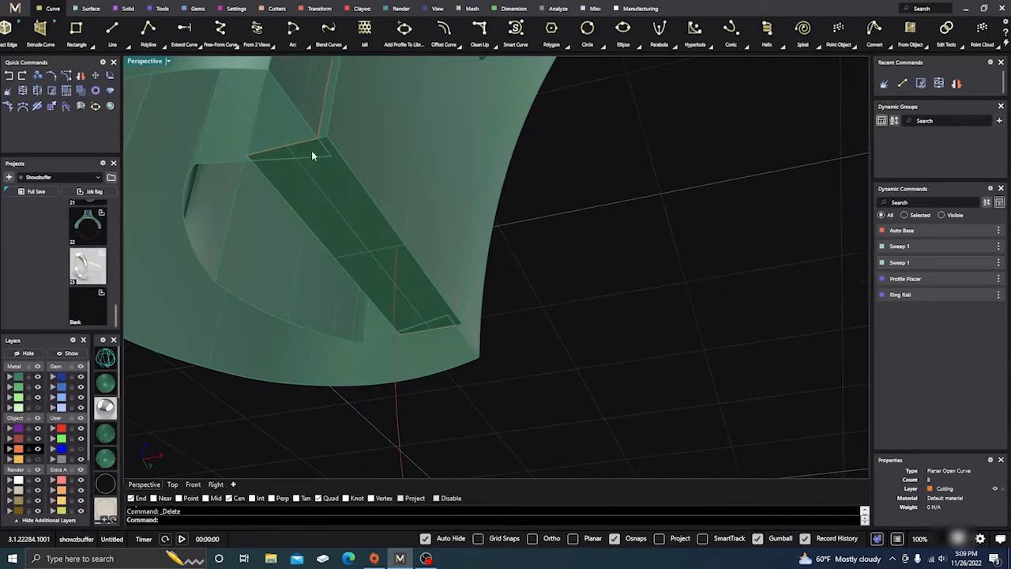
{"action": "left_click", "coordinate": [369, 166], "text": "shift"}
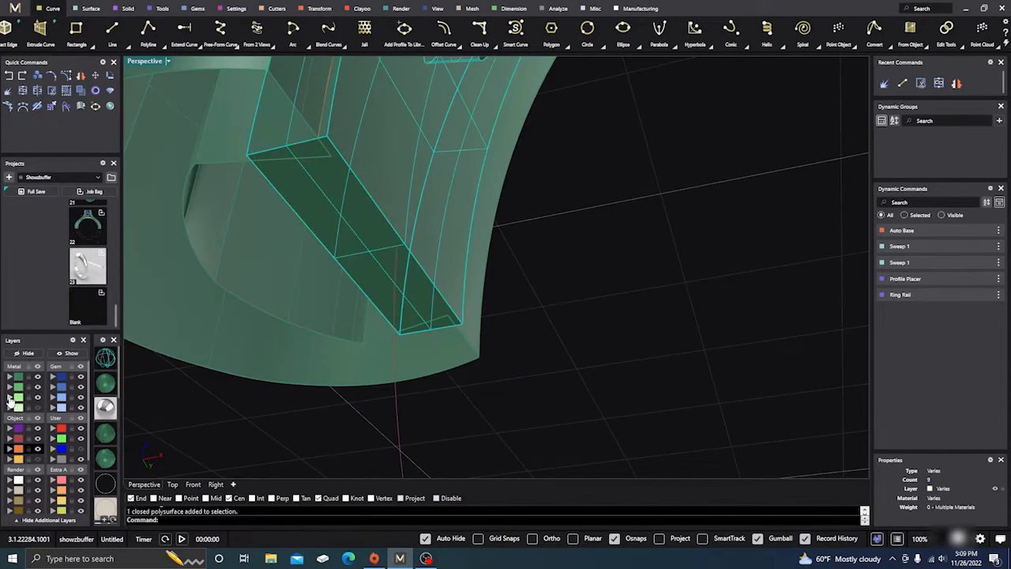
{"action": "left_click", "coordinate": [37, 399]}
{"action": "mouse_move", "coordinate": [294, 371]}
{"action": "right_mouse_down"}
{"action": "mouse_move", "coordinate": [432, 376]}
{"action": "mouse_move", "coordinate": [287, 385]}
{"action": "right_mouse_up"}
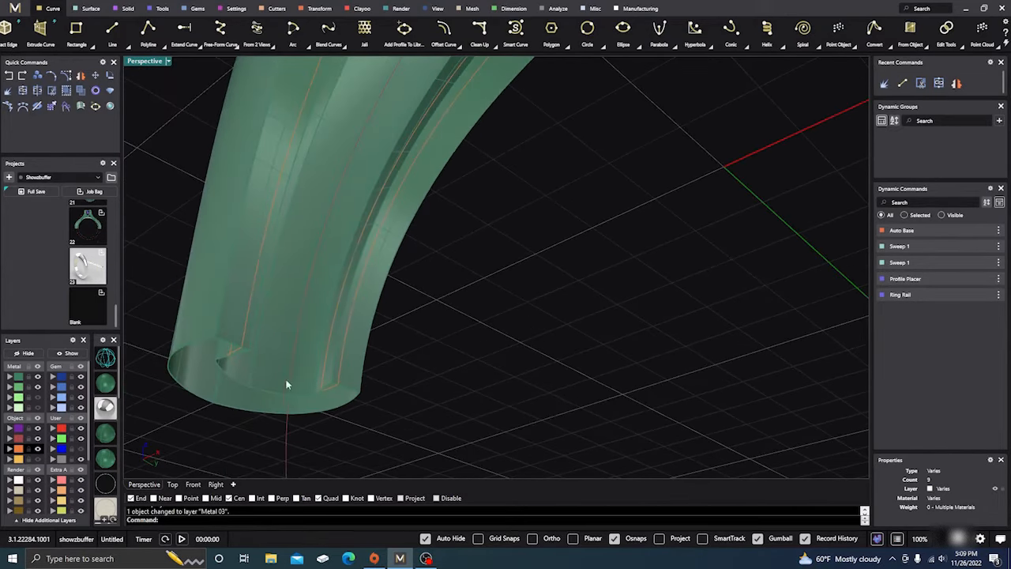
{"action": "scroll", "coordinate": [210, 360], "scroll_direction": "up", "scroll_amount": 5}
{"action": "scroll", "coordinate": [242, 355], "scroll_direction": "down", "scroll_amount": 7}
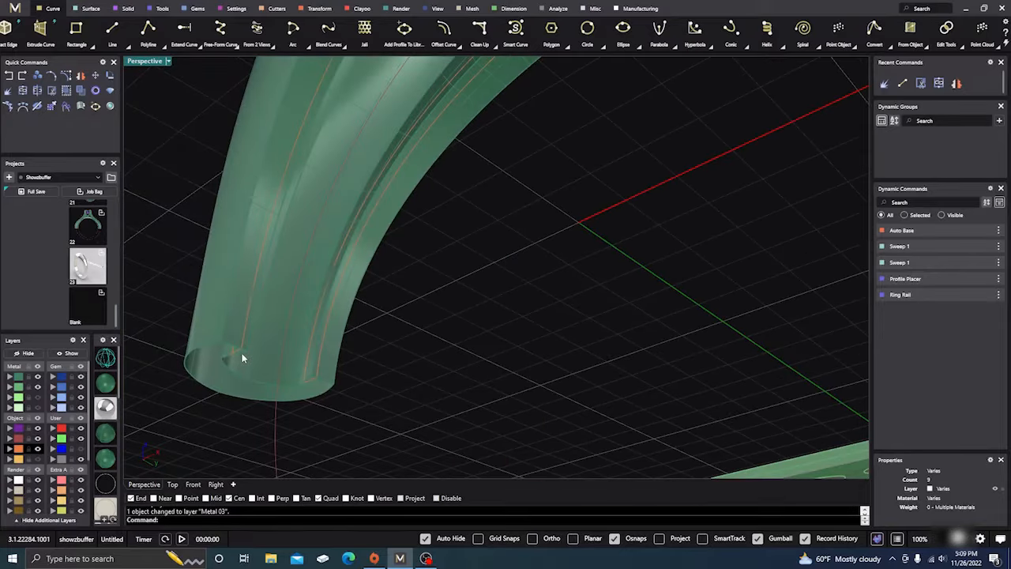
- Split the ring shank using all curves on the orange Cutting layer as cutting objects
{"action": "left_click", "coordinate": [238, 295]}
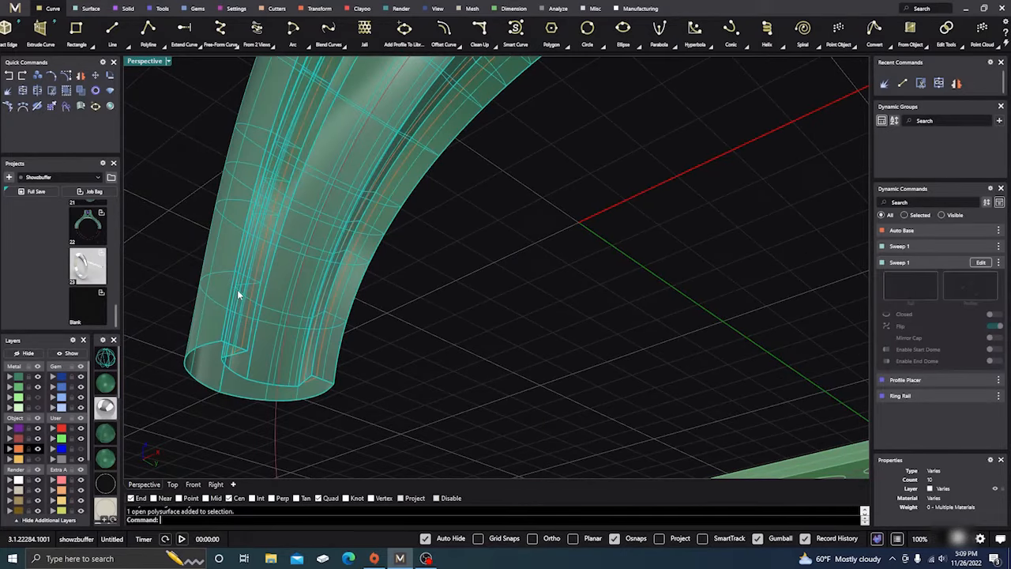
{"action": "left_click", "coordinate": [37, 91]}
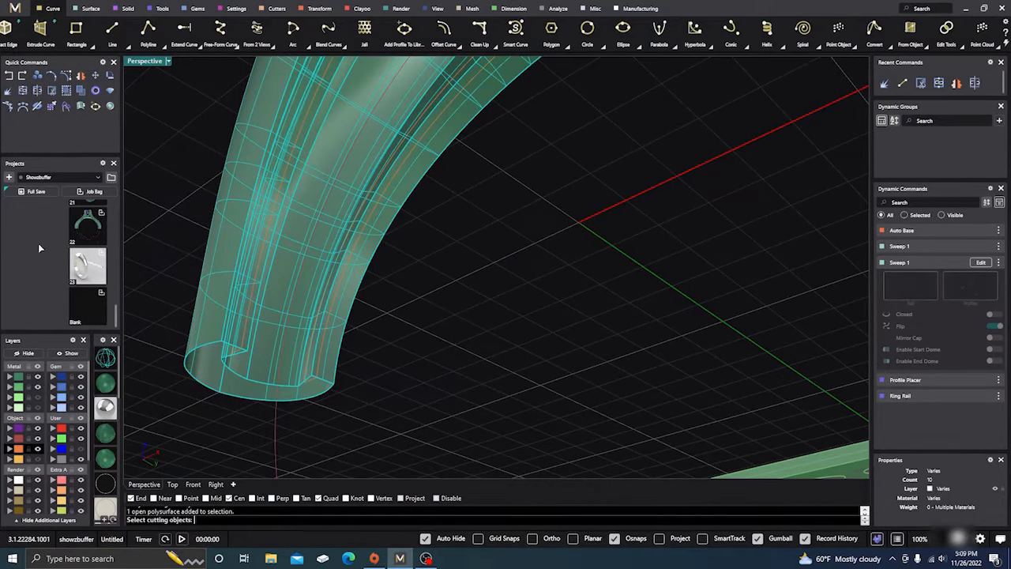
{"action": "left_click", "coordinate": [15, 457]}
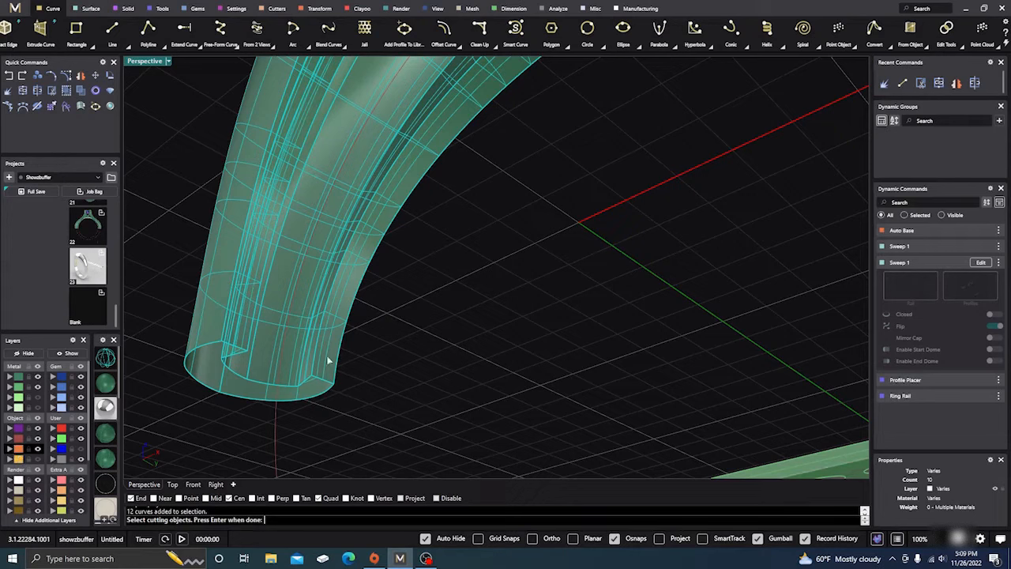
{"action": "left_click", "coordinate": [19, 449]}
{"action": "scroll", "coordinate": [269, 399], "scroll_direction": "up", "scroll_amount": 2}
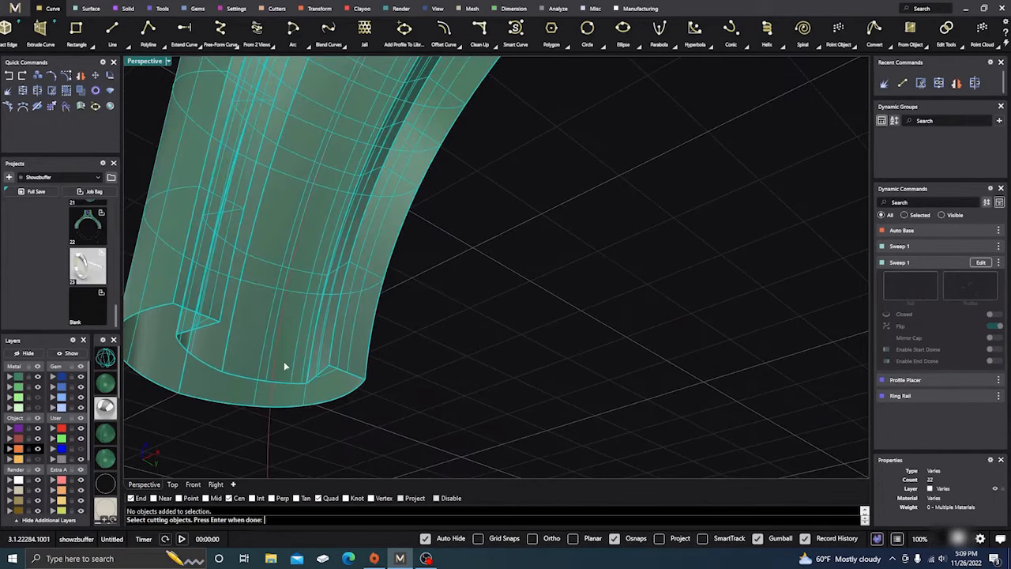
{"action": "key", "text": "Return"}
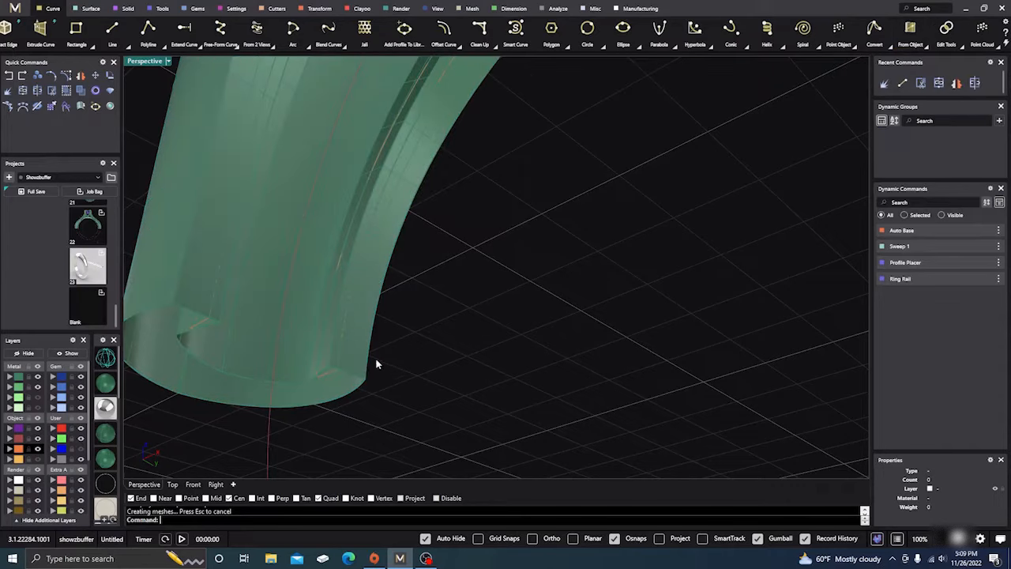
- Delete the two shank pieces enclosed by the cutting curves on either side of the inner channel
{"action": "left_click", "coordinate": [332, 359]}
{"action": "key", "text": "Delete"}
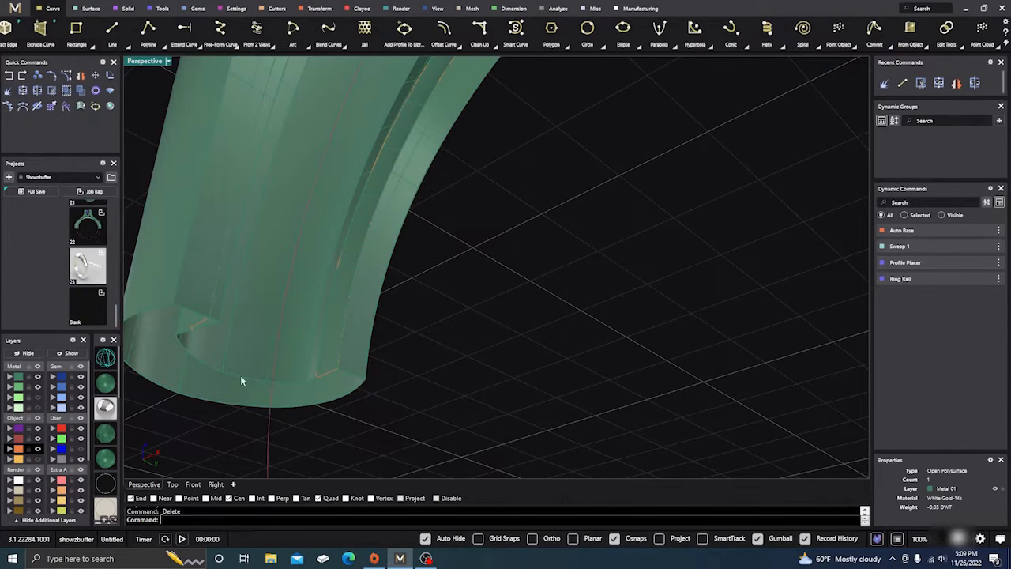
{"action": "left_click", "coordinate": [208, 325]}
{"action": "key", "text": "Delete"}
{"action": "scroll", "coordinate": [244, 340], "scroll_direction": "down", "scroll_amount": 3}
{"action": "right_click_drag", "start_coordinate": [403, 364], "coordinate": [373, 365]}
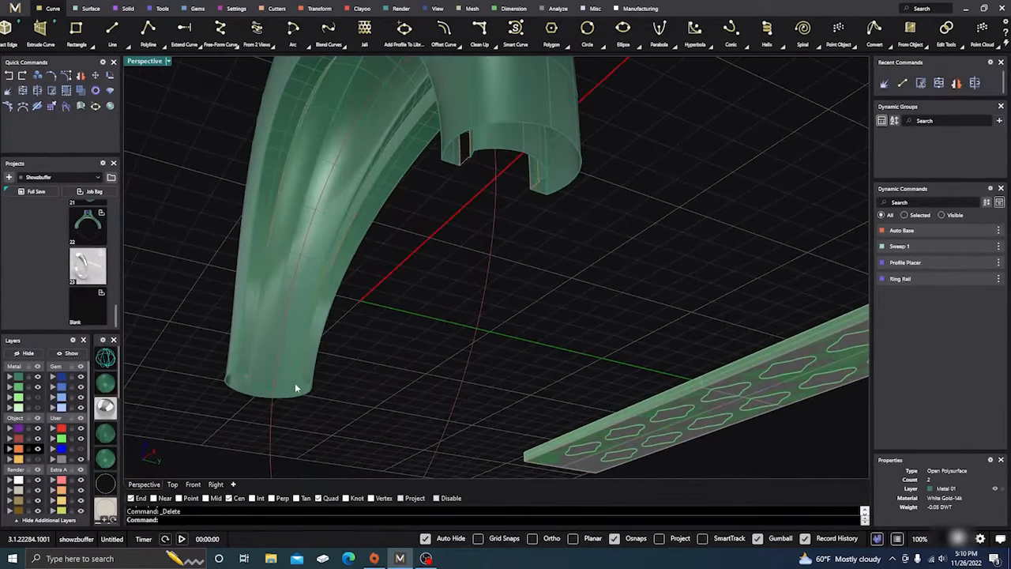
- Show the Metal 03 layer, inspect how the pierced band sits in the cut shank, and hide the layer again
{"action": "left_click", "coordinate": [38, 400]}
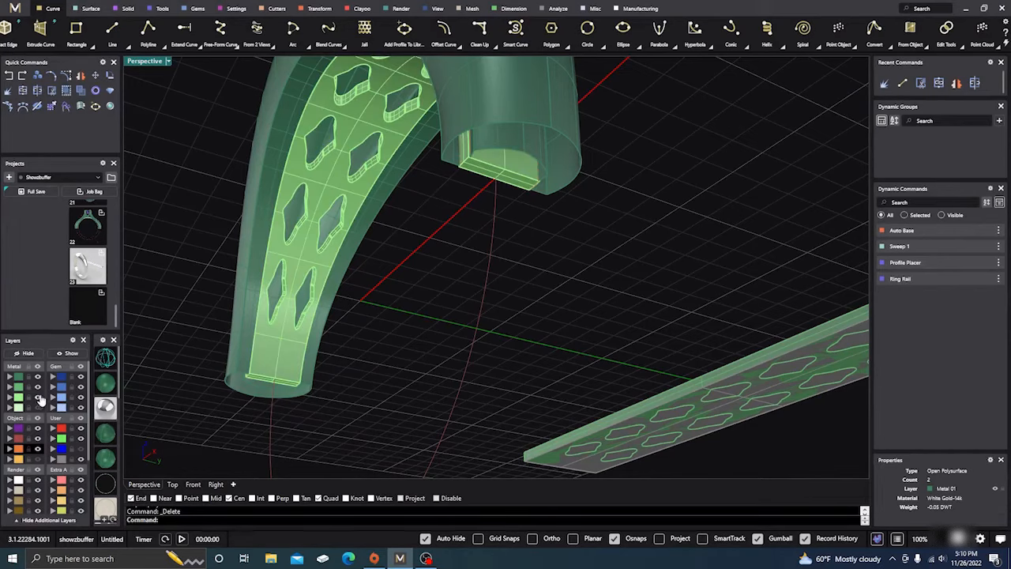
{"action": "scroll", "coordinate": [229, 292], "scroll_direction": "up", "scroll_amount": 5}
{"action": "scroll", "coordinate": [228, 317], "scroll_direction": "up", "scroll_amount": 5}
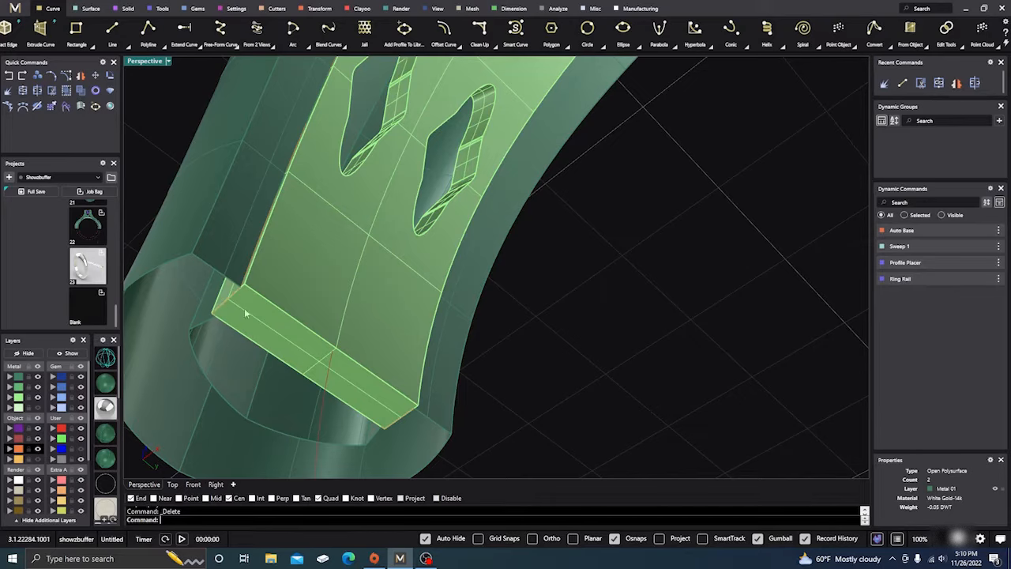
{"action": "scroll", "coordinate": [244, 308], "scroll_direction": "down", "scroll_amount": 10}
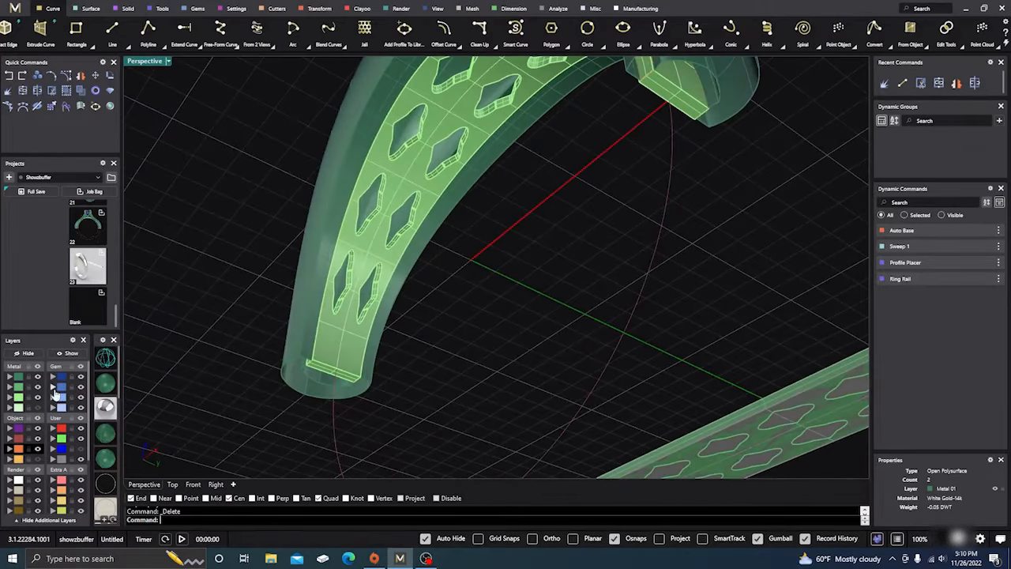
{"action": "left_click", "coordinate": [37, 397]}
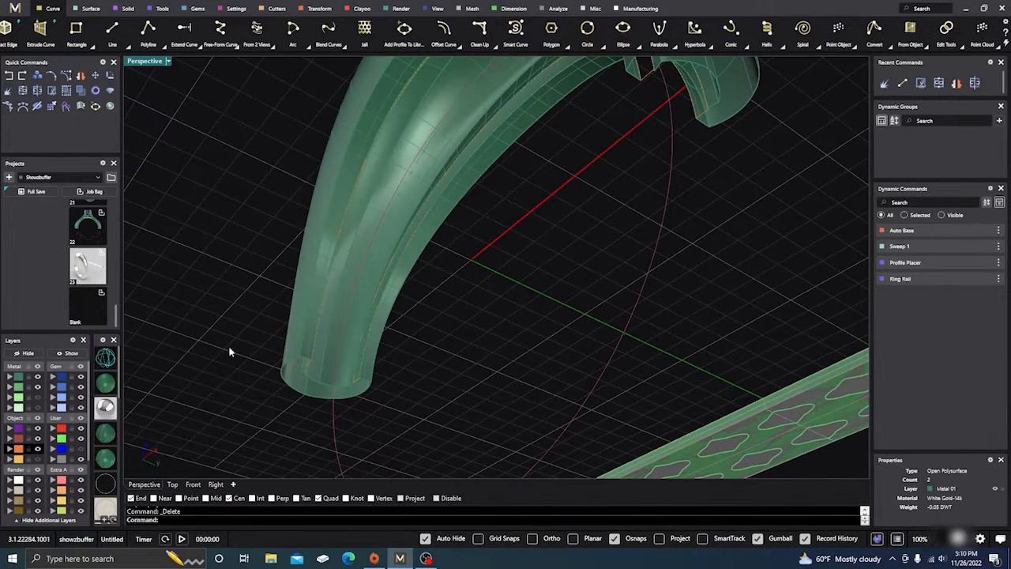
- Hide the Metal 01 layer to isolate the intersection curves
{"action": "left_click", "coordinate": [37, 378]}
{"action": "scroll", "coordinate": [358, 330], "scroll_direction": "down", "scroll_amount": 3}
{"action": "right_click_drag", "start_coordinate": [358, 331], "coordinate": [151, 130]}
- Create a Sweep 2 with the front pair's long curves as rails and the short end curves at both feet as profiles
{"action": "left_click", "coordinate": [90, 9]}
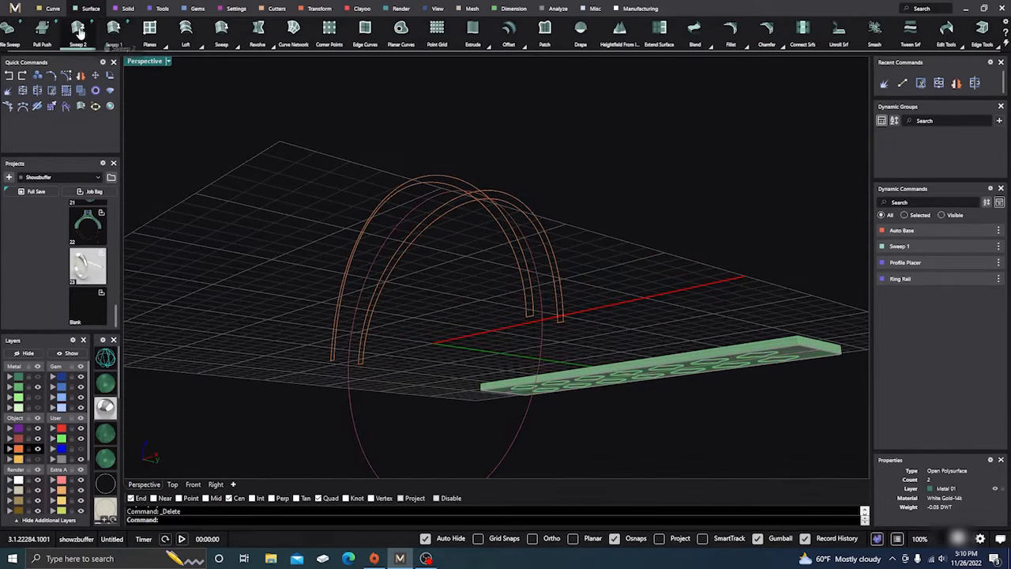
{"action": "left_click", "coordinate": [78, 28]}
{"action": "right_click_drag", "start_coordinate": [292, 347], "coordinate": [342, 394]}
{"action": "scroll", "coordinate": [345, 385], "scroll_direction": "up", "scroll_amount": 5}
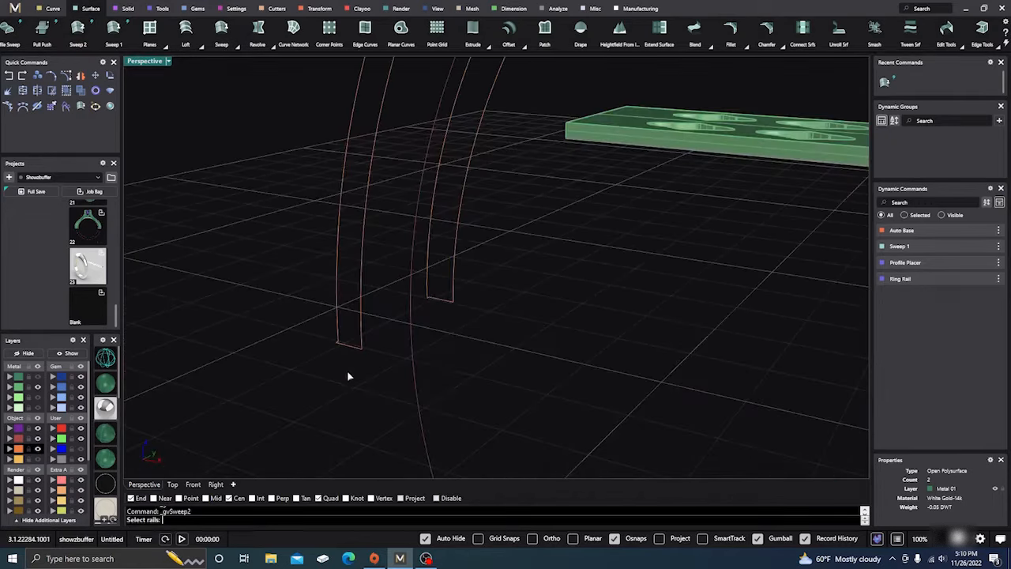
{"action": "left_click", "coordinate": [336, 312]}
{"action": "left_click", "coordinate": [345, 347]}
{"action": "scroll", "coordinate": [297, 302], "scroll_direction": "down", "scroll_amount": 8}
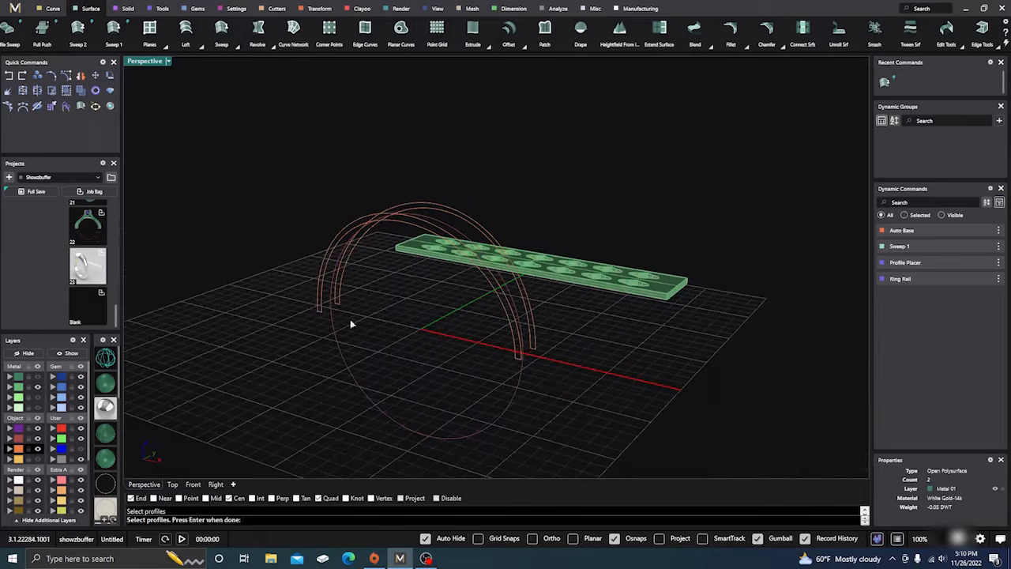
{"action": "scroll", "coordinate": [544, 392], "scroll_direction": "up", "scroll_amount": 5}
{"action": "left_click", "coordinate": [464, 311]}
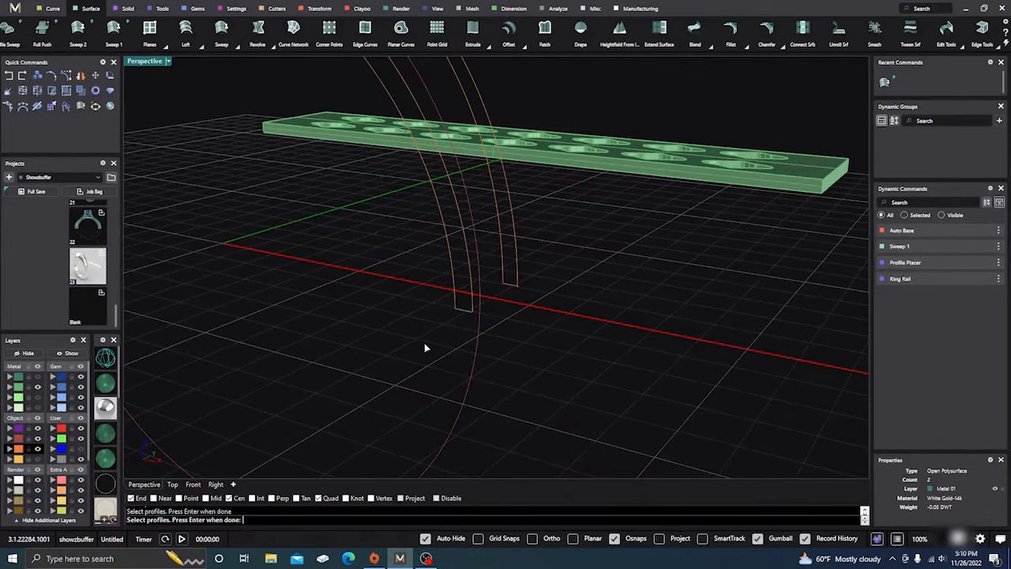
{"action": "key", "text": "Return"}
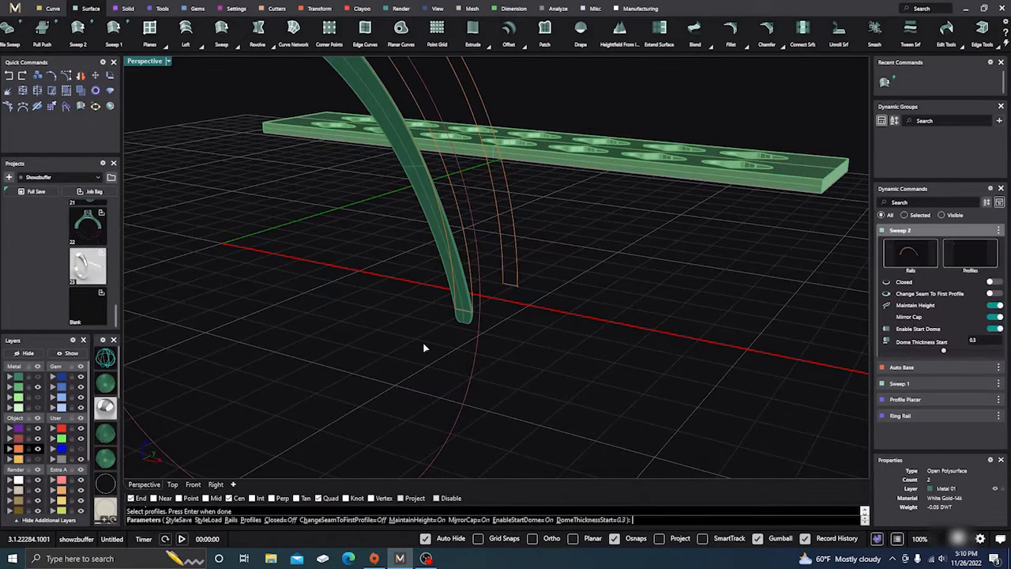
- Turn off Maintain Height, Mirror Cap, Enable Start Dome and Enable End Dome for the sweep and finish it
{"action": "left_click", "coordinate": [993, 306]}
{"action": "left_click", "coordinate": [993, 317]}
{"action": "left_click", "coordinate": [993, 329]}
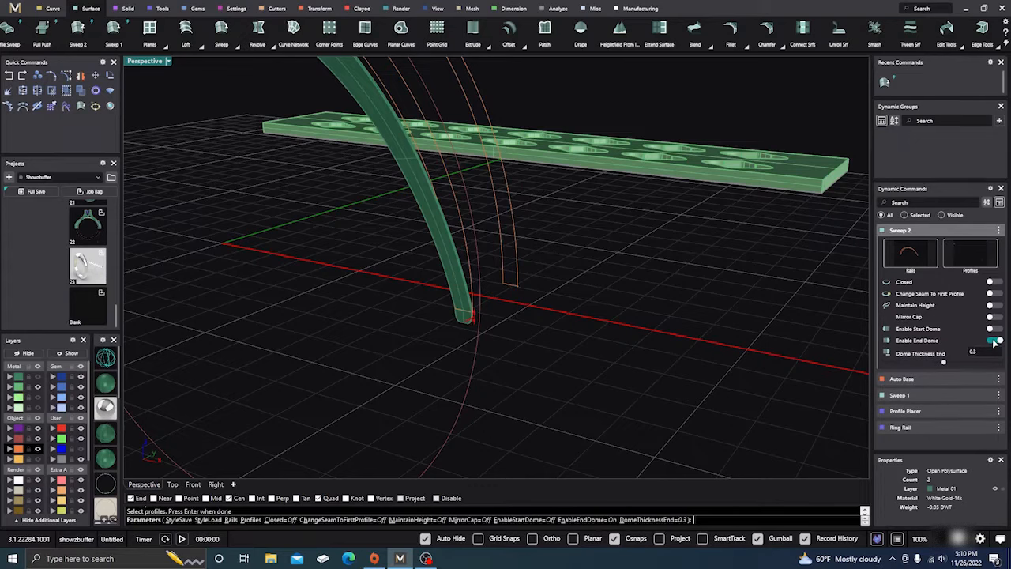
{"action": "left_click", "coordinate": [994, 340]}
{"action": "key", "text": "Escape"}
{"action": "scroll", "coordinate": [551, 368], "scroll_direction": "down", "scroll_amount": 4}
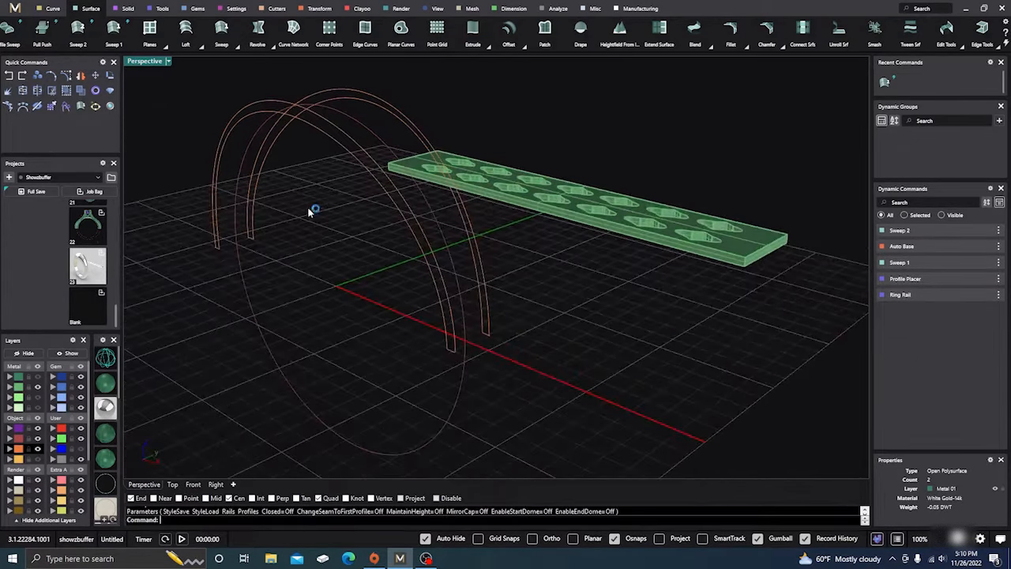
- Try a Sweep 2 along the rear pair's long curves, picking the rails near the far foot and using the short curves at both feet as profiles
{"action": "key", "text": "Return"}
{"action": "scroll", "coordinate": [276, 202], "scroll_direction": "up", "scroll_amount": 5}
{"action": "left_click", "coordinate": [230, 146]}
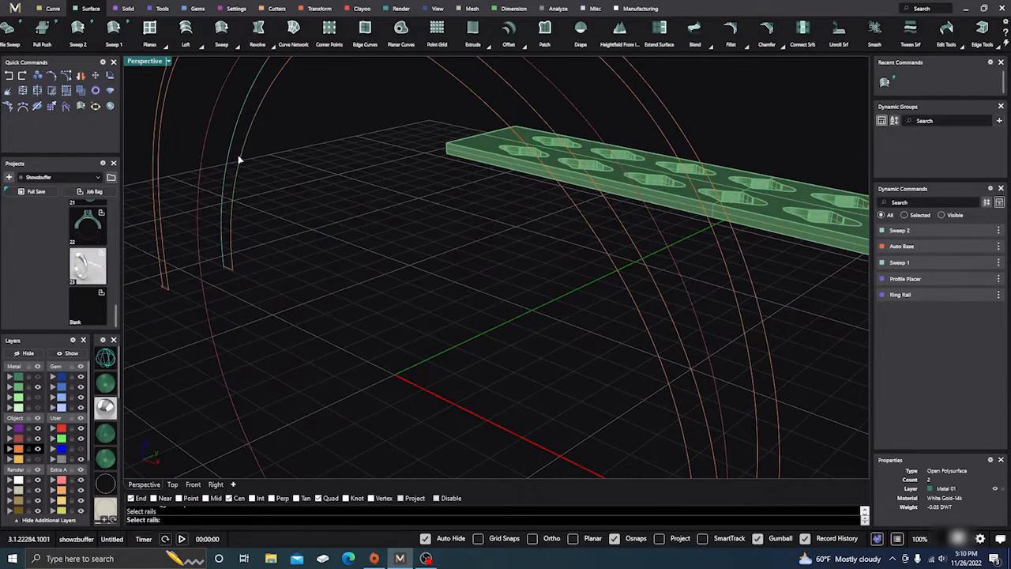
{"action": "left_click", "coordinate": [239, 159]}
{"action": "left_click", "coordinate": [228, 274]}
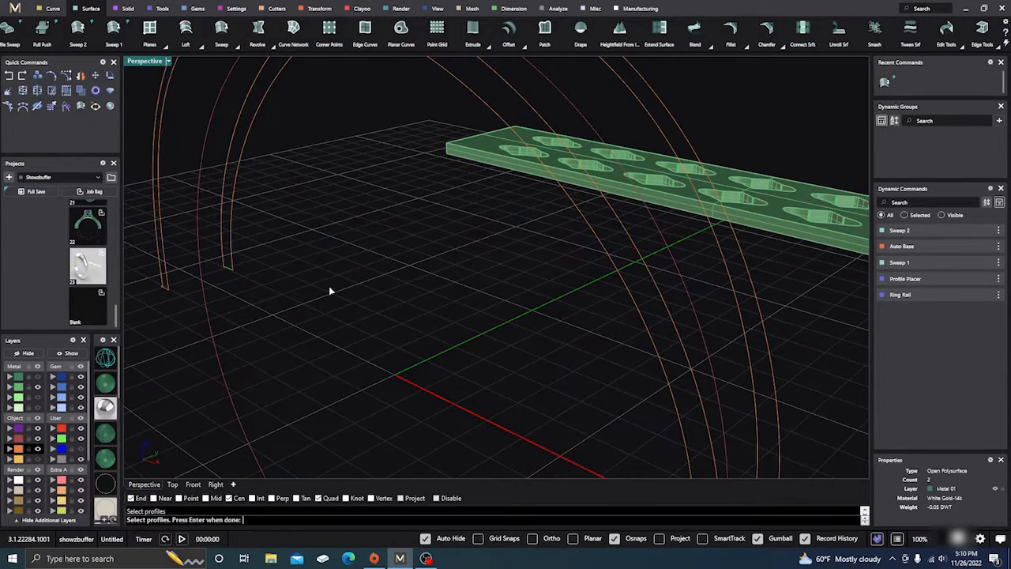
{"action": "scroll", "coordinate": [330, 290], "scroll_direction": "down", "scroll_amount": 3}
{"action": "scroll", "coordinate": [490, 391], "scroll_direction": "up", "scroll_amount": 5}
{"action": "left_click", "coordinate": [557, 375]}
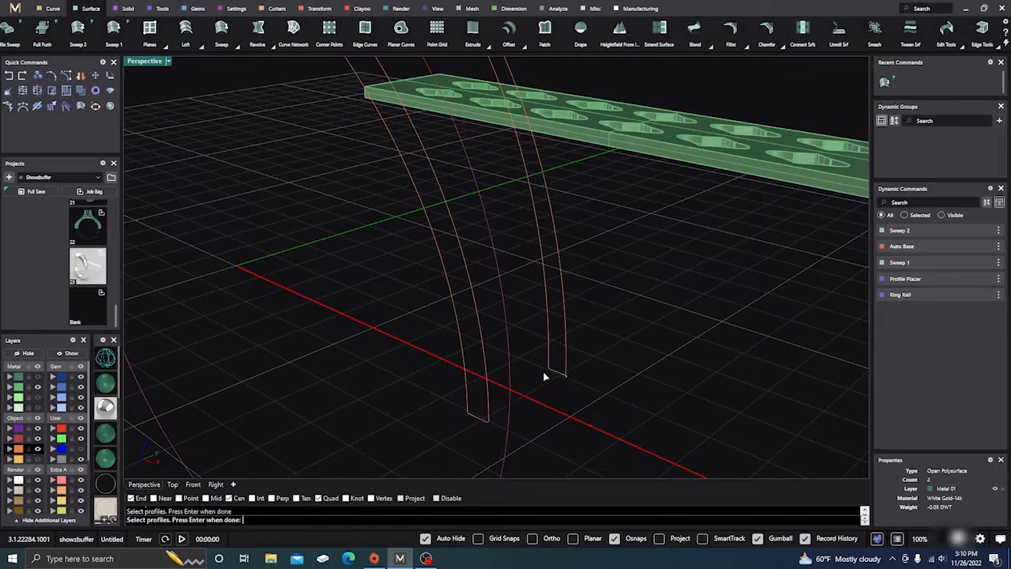
{"action": "key", "text": "Return"}
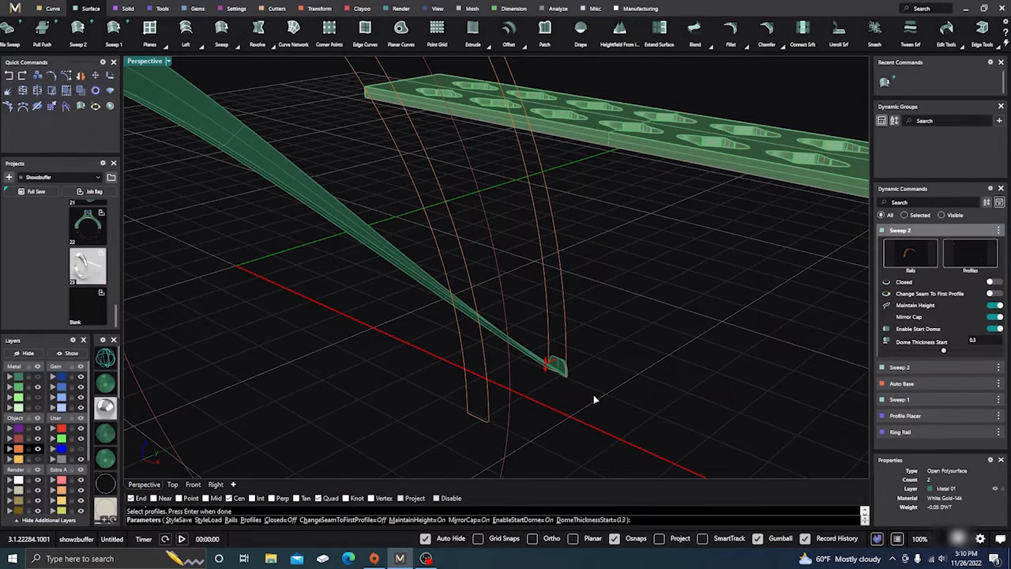
{"action": "key", "text": "Escape"}
- Try the rear pair's Sweep 2 again, picking the rails and first profile at the foot on the positive X side
{"action": "key", "text": "Return"}
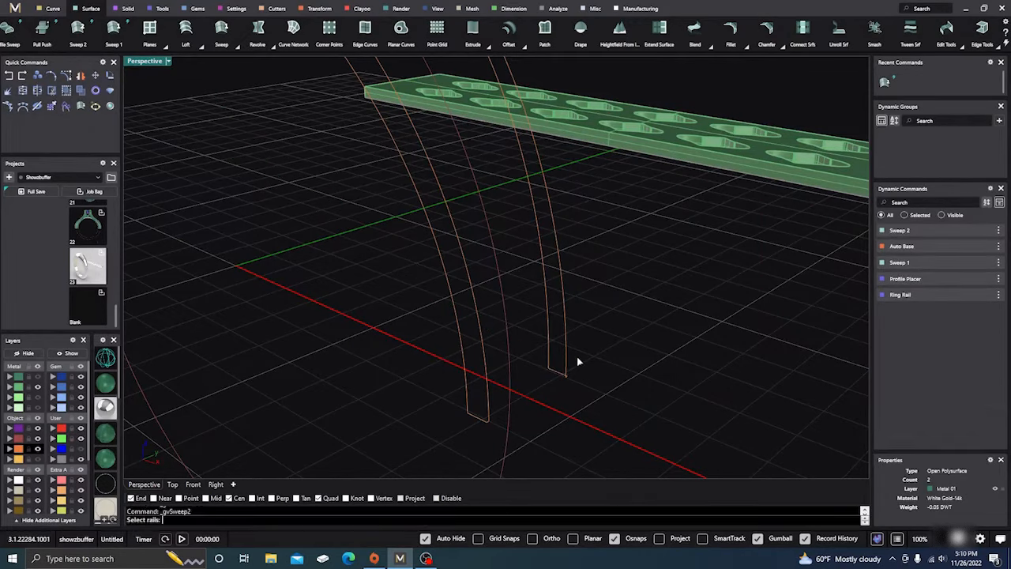
{"action": "left_click", "coordinate": [566, 339]}
{"action": "left_click", "coordinate": [546, 343]}
{"action": "left_click", "coordinate": [562, 376]}
{"action": "scroll", "coordinate": [470, 393], "scroll_direction": "down", "scroll_amount": 7}
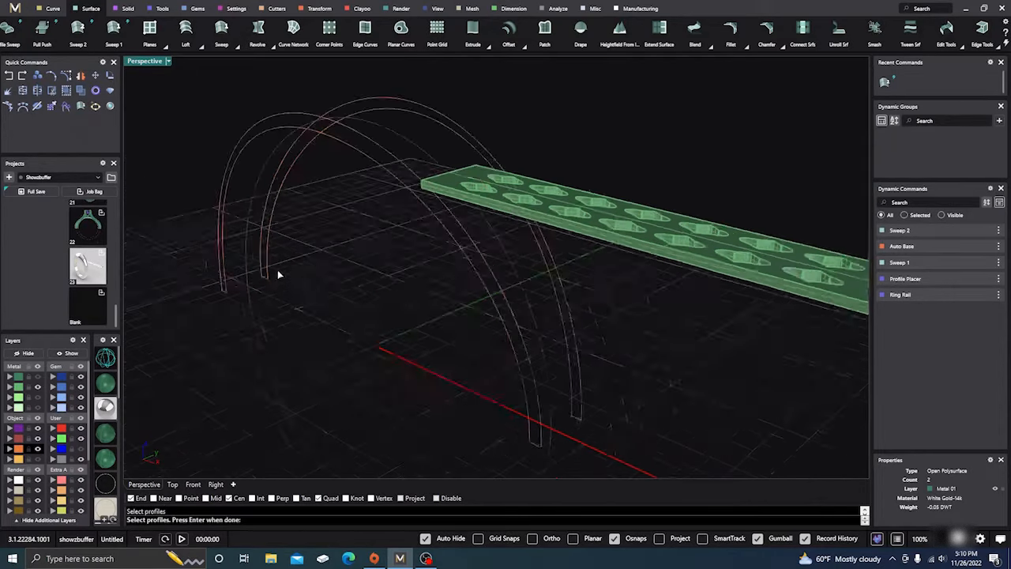
{"action": "scroll", "coordinate": [277, 270], "scroll_direction": "up", "scroll_amount": 7}
{"action": "left_click", "coordinate": [253, 282]}
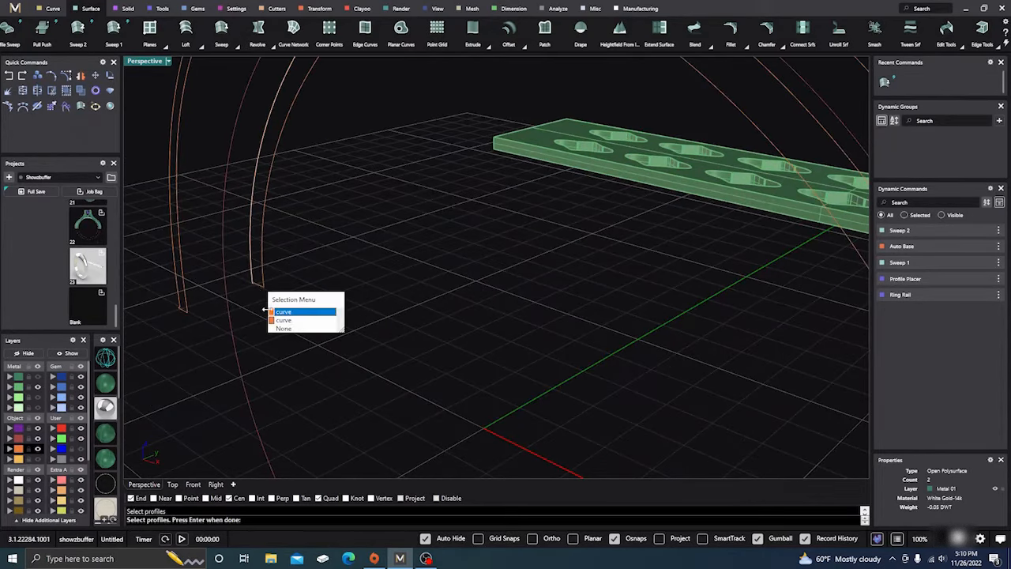
{"action": "left_click", "coordinate": [280, 320]}
{"action": "key", "text": "Return"}
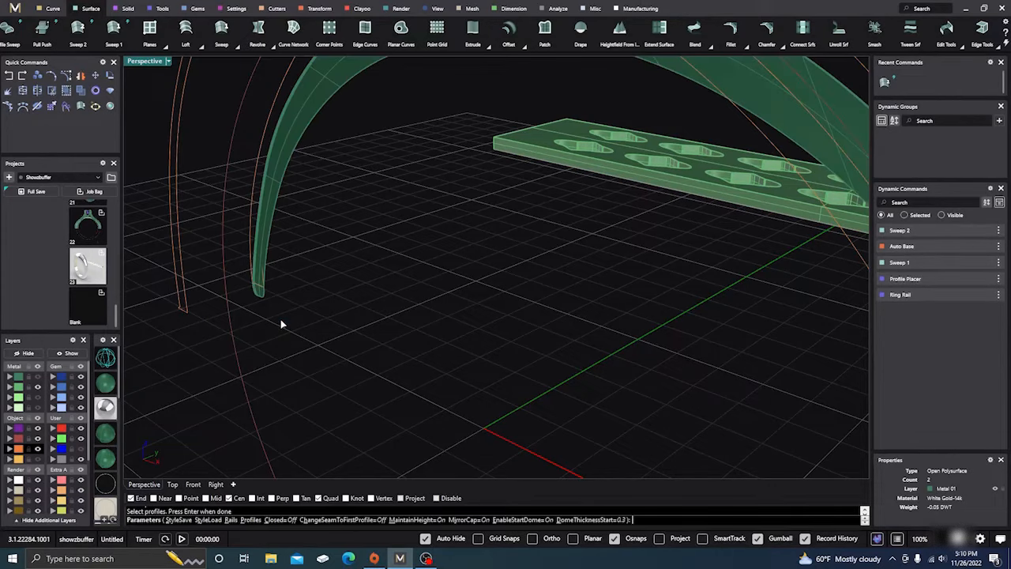
{"action": "right_click_drag", "start_coordinate": [302, 332], "coordinate": [360, 340]}
{"action": "scroll", "coordinate": [398, 356], "scroll_direction": "down", "scroll_amount": 4}
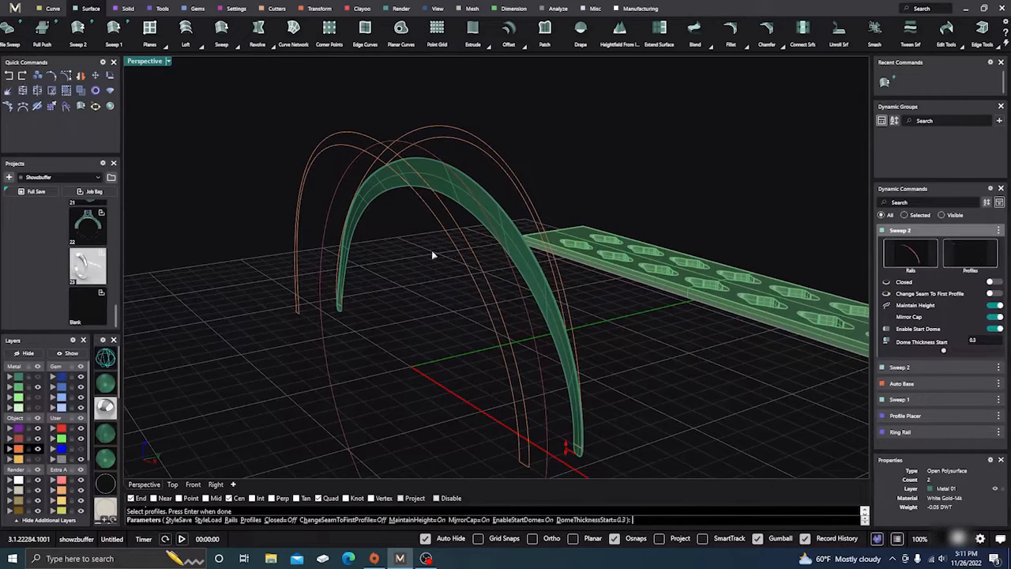
{"action": "key", "text": "Escape"}
{"action": "scroll", "coordinate": [353, 263], "scroll_direction": "up", "scroll_amount": 4}
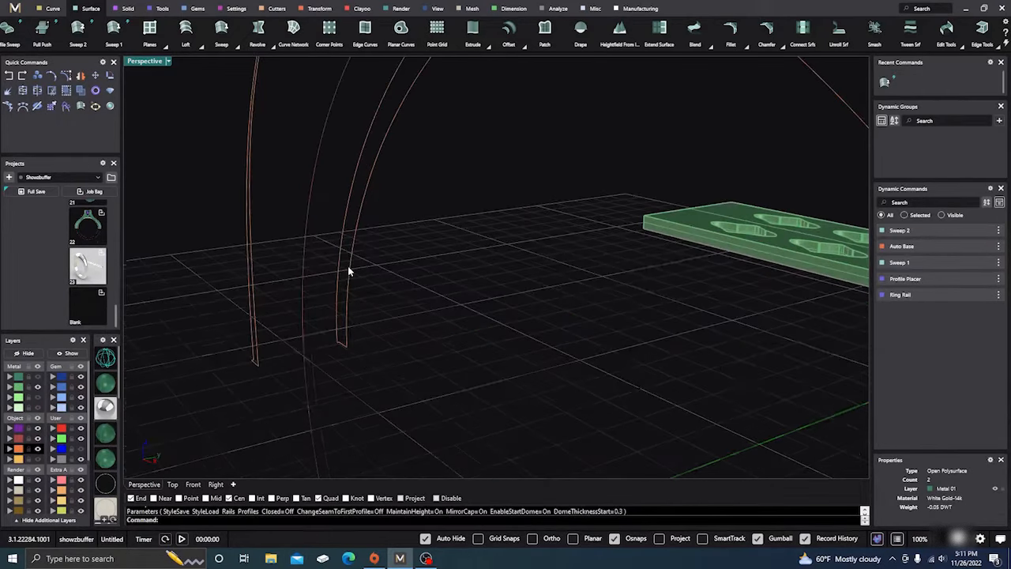
{"action": "scroll", "coordinate": [349, 269], "scroll_direction": "up", "scroll_amount": 3}
{"action": "key", "text": "Return"}
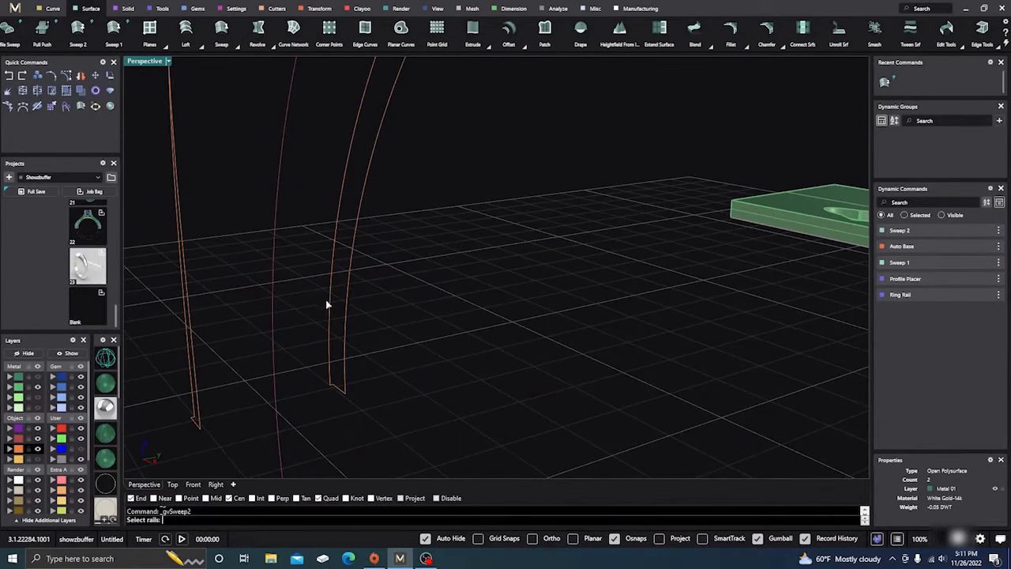
{"action": "left_click", "coordinate": [331, 307]}
{"action": "left_click", "coordinate": [343, 330]}
{"action": "key", "text": "Escape"}
- Retry the Sweep 2 with the rear pair's long curves as rails and a single end curve at each foot as profiles
{"action": "left_click", "coordinate": [78, 31]}
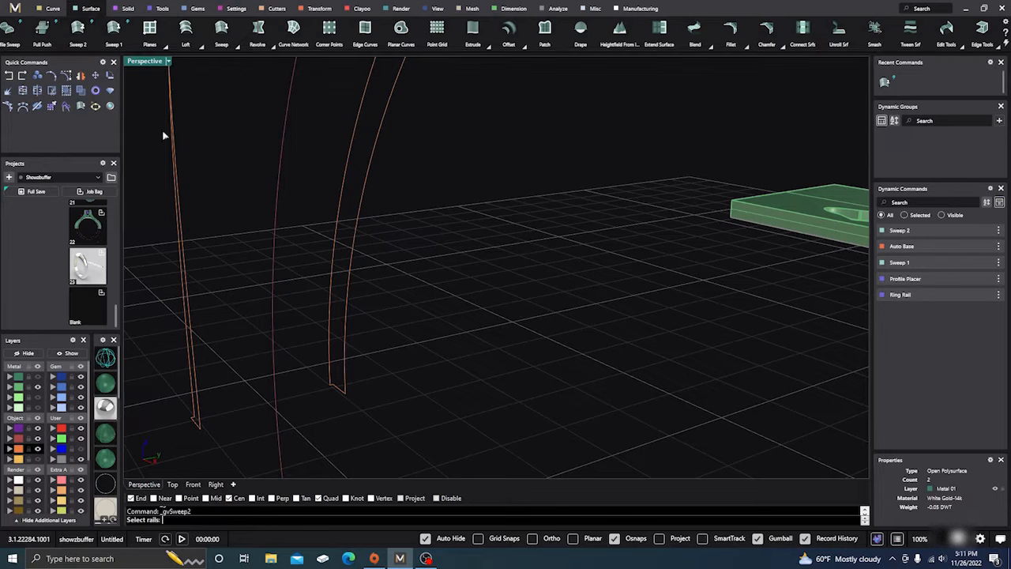
{"action": "left_click", "coordinate": [330, 299]}
{"action": "left_click", "coordinate": [344, 311]}
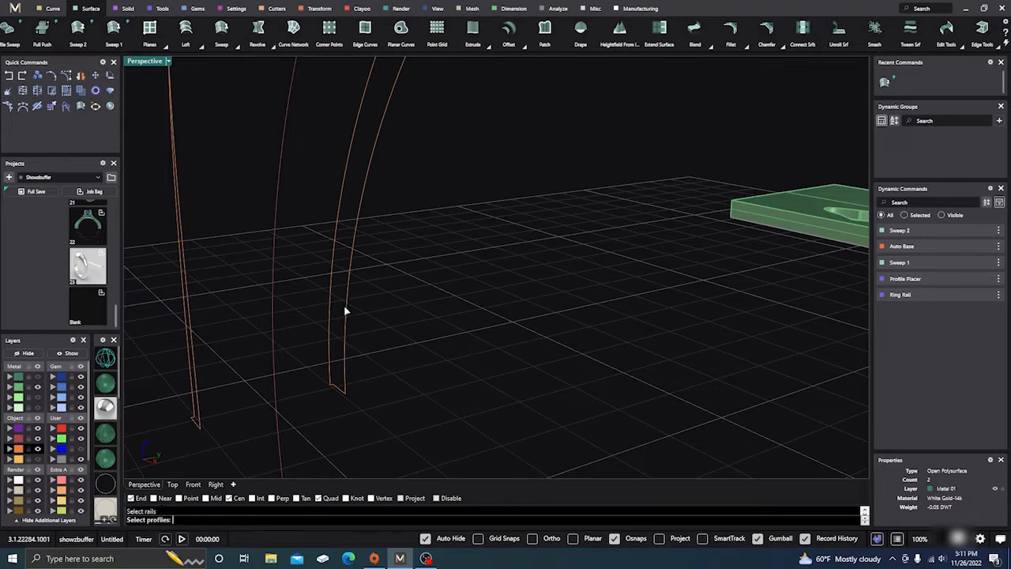
{"action": "left_click", "coordinate": [339, 385]}
{"action": "scroll", "coordinate": [346, 304], "scroll_direction": "down", "scroll_amount": 5}
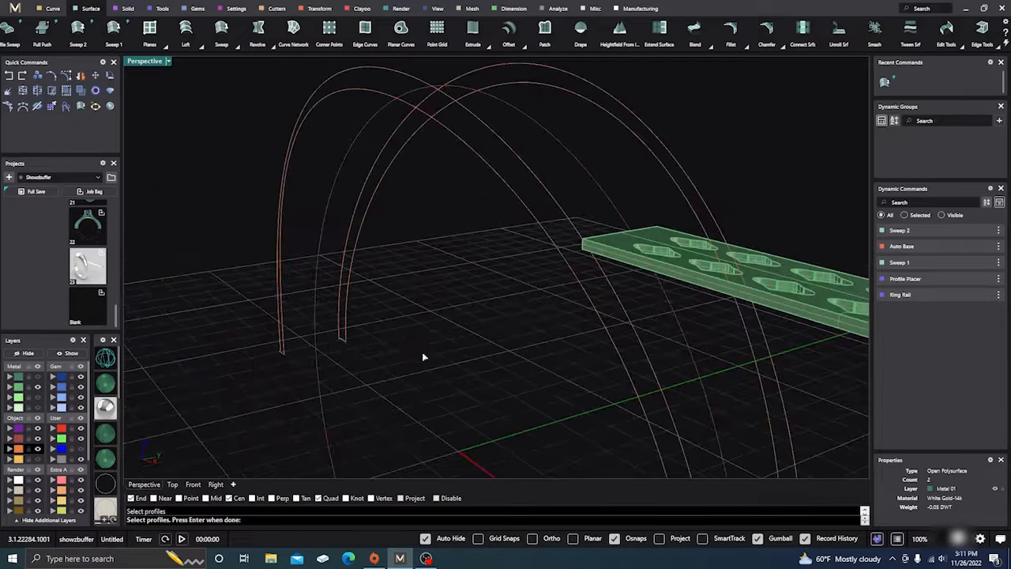
{"action": "scroll", "coordinate": [422, 353], "scroll_direction": "down", "scroll_amount": 5}
{"action": "scroll", "coordinate": [457, 377], "scroll_direction": "up", "scroll_amount": 5}
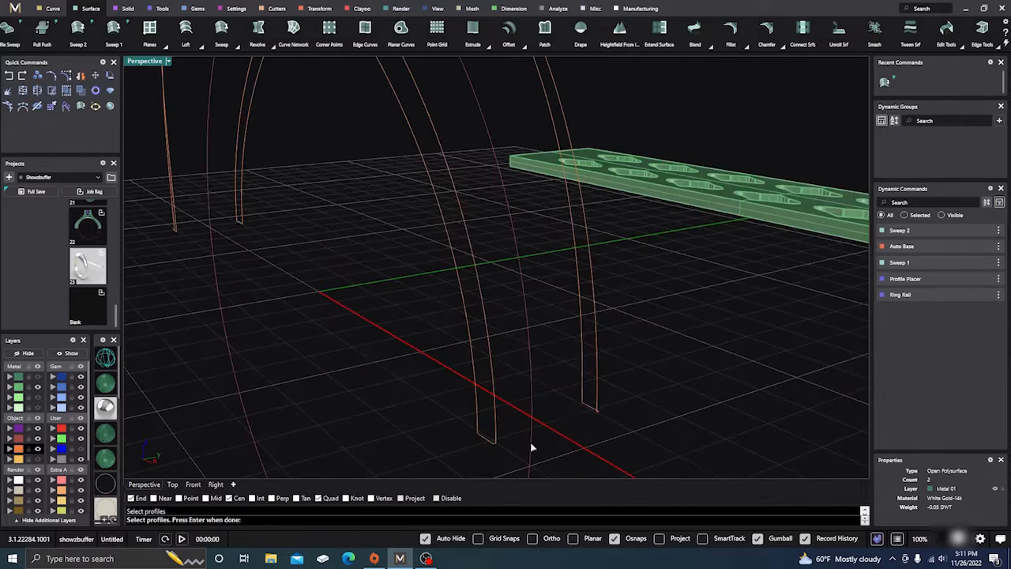
{"action": "left_click", "coordinate": [588, 407]}
{"action": "key", "text": "Return"}
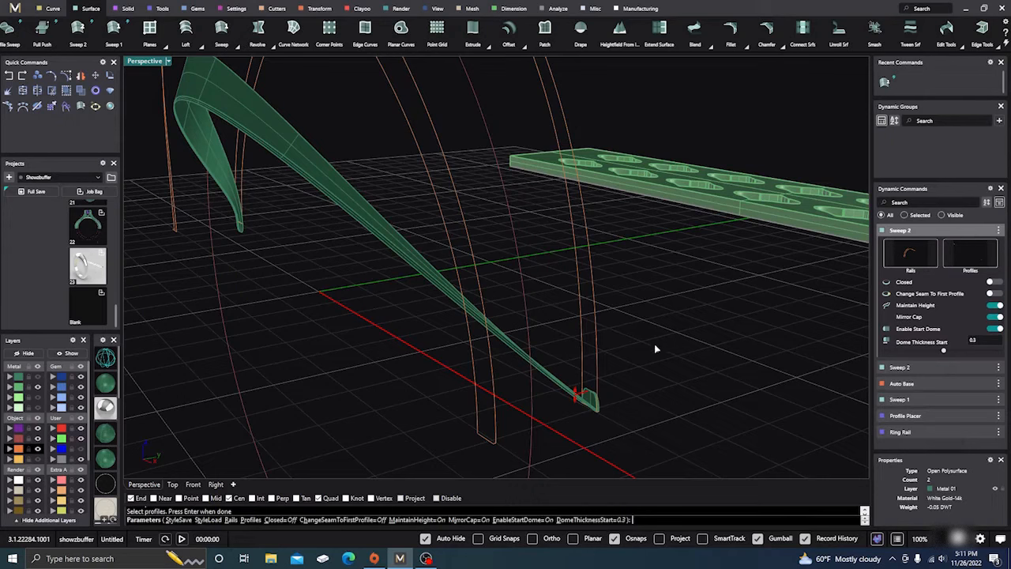
{"action": "key", "text": "Escape"}
- Check the curve segments at the rear pair's foot and join the two halves of its outer long curve into one open curve
{"action": "scroll", "coordinate": [645, 361], "scroll_direction": "down", "scroll_amount": 2}
{"action": "scroll", "coordinate": [616, 403], "scroll_direction": "up", "scroll_amount": 7}
{"action": "right_click_drag", "start_coordinate": [597, 397], "coordinate": [413, 359]}
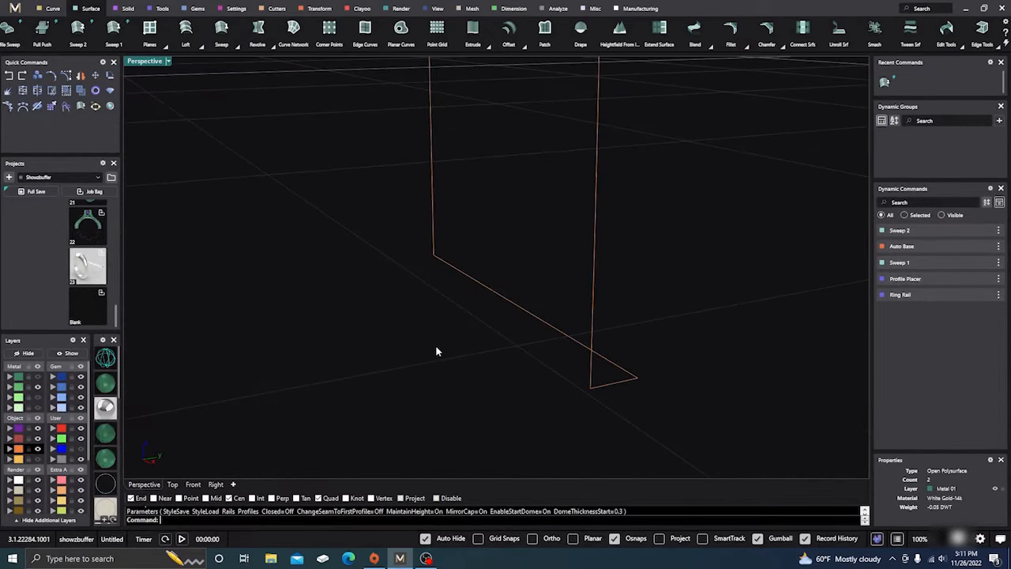
{"action": "scroll", "coordinate": [455, 348], "scroll_direction": "down", "scroll_amount": 4}
{"action": "left_click_drag", "start_coordinate": [471, 373], "coordinate": [440, 329], "text": "shift"}
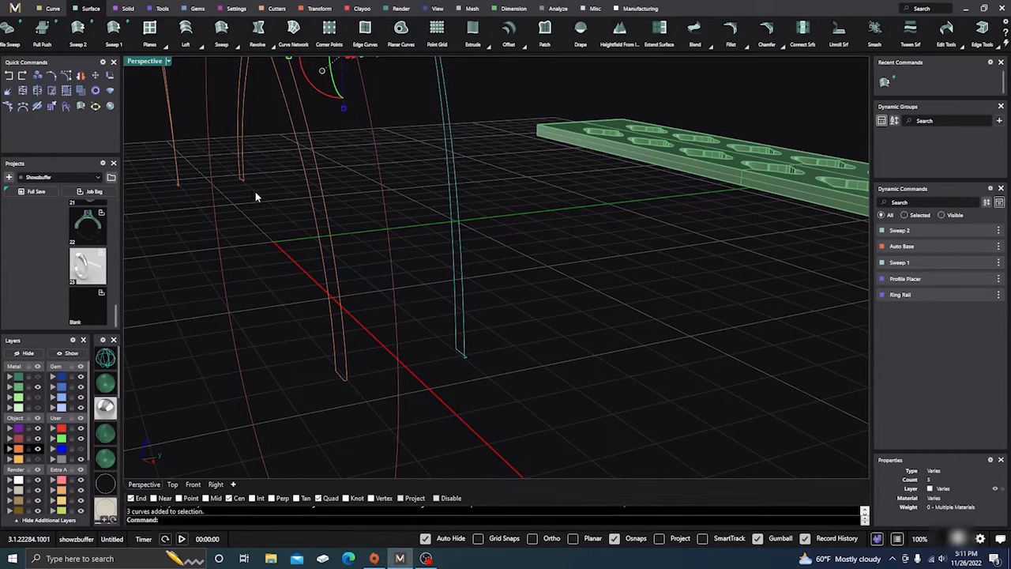
{"action": "right_click_drag", "start_coordinate": [264, 244], "coordinate": [483, 381]}
{"action": "left_click", "coordinate": [401, 289]}
{"action": "left_click", "coordinate": [377, 243]}
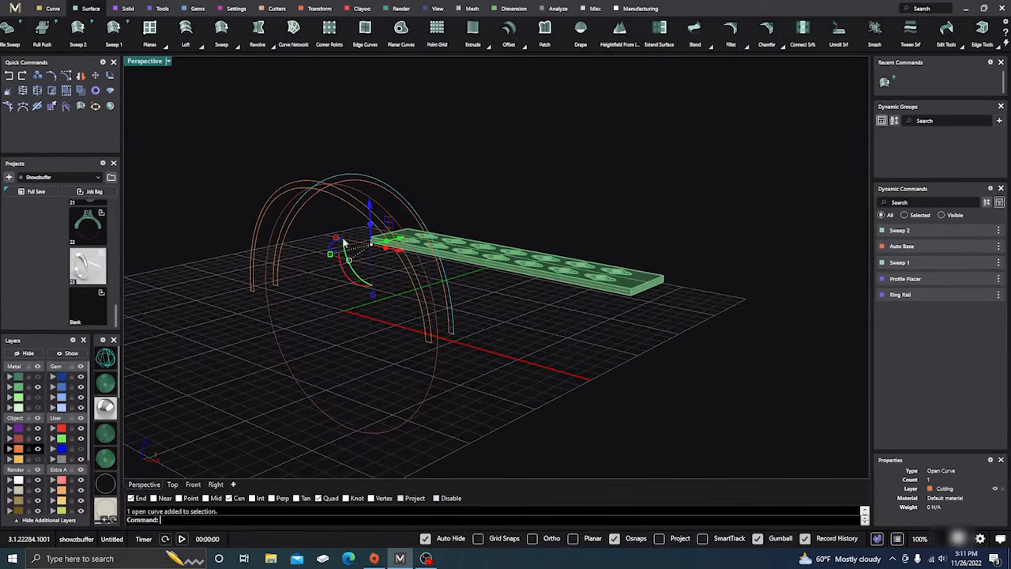
{"action": "left_click", "coordinate": [290, 223], "text": "shift"}
{"action": "left_click", "coordinate": [23, 90]}
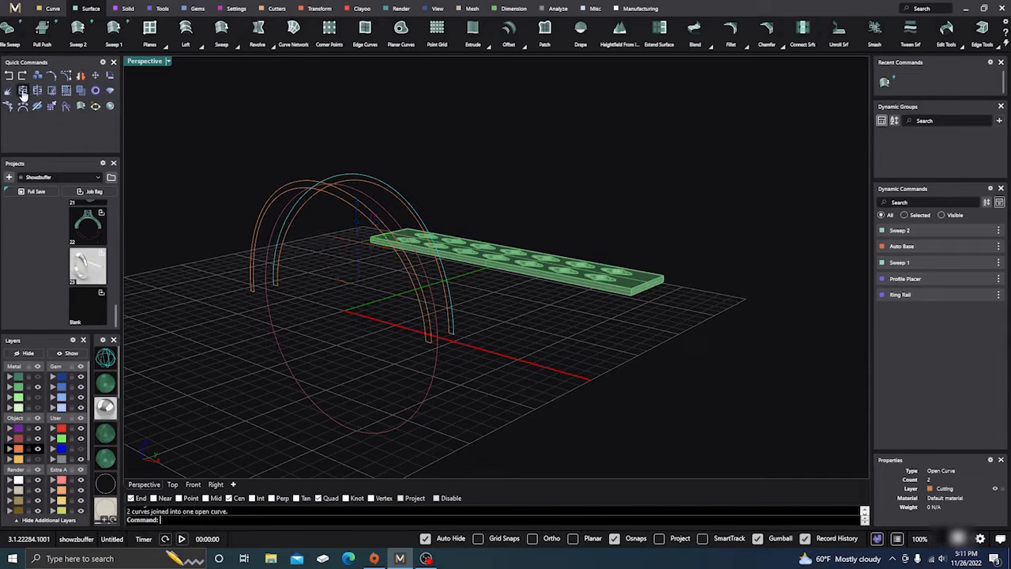
- Join the two halves of the rear pair's inner long curve into one open curve and check the joined curve
{"action": "left_click", "coordinate": [294, 253]}
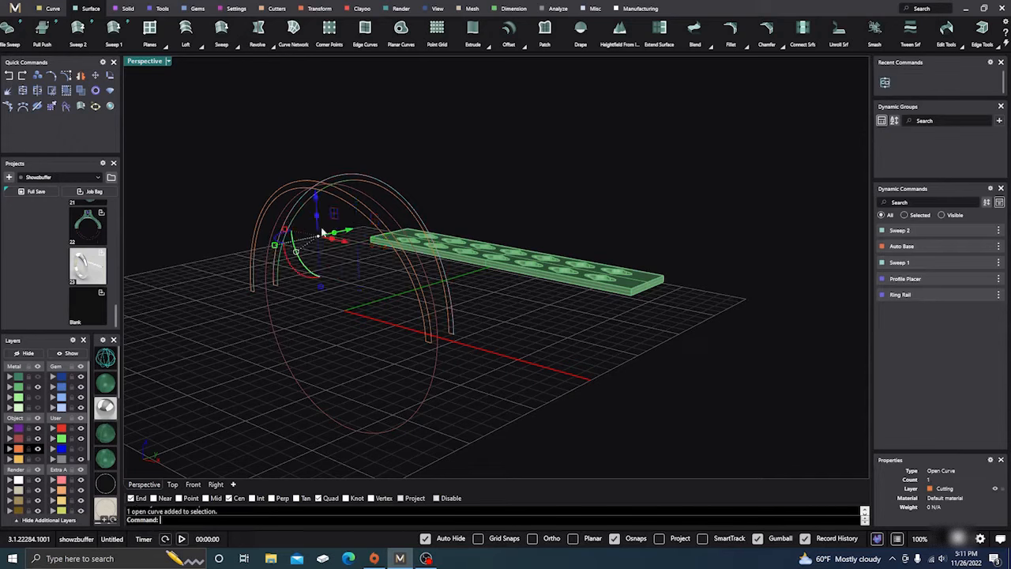
{"action": "left_click", "coordinate": [367, 189], "text": "shift"}
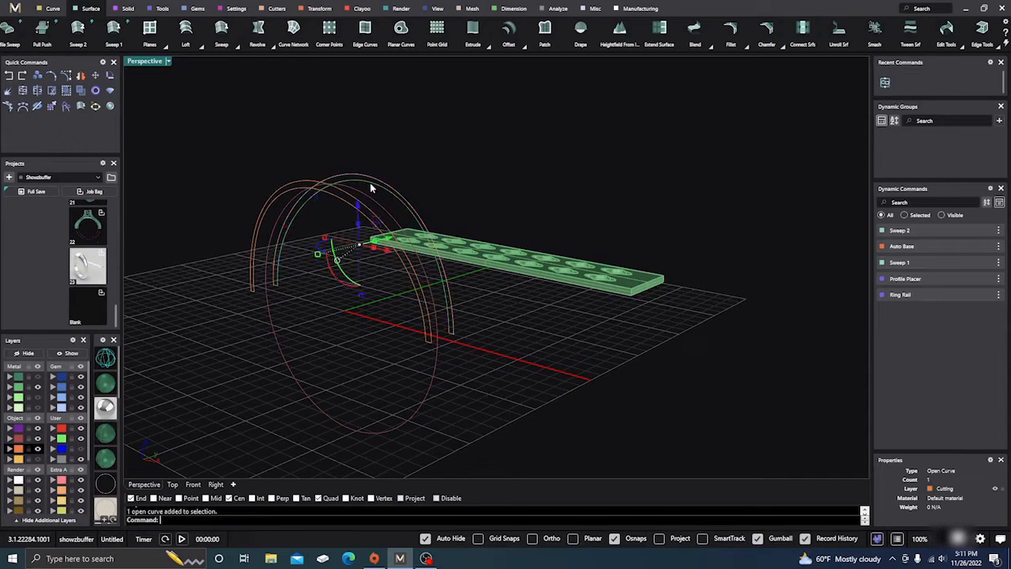
{"action": "left_click", "coordinate": [23, 90]}
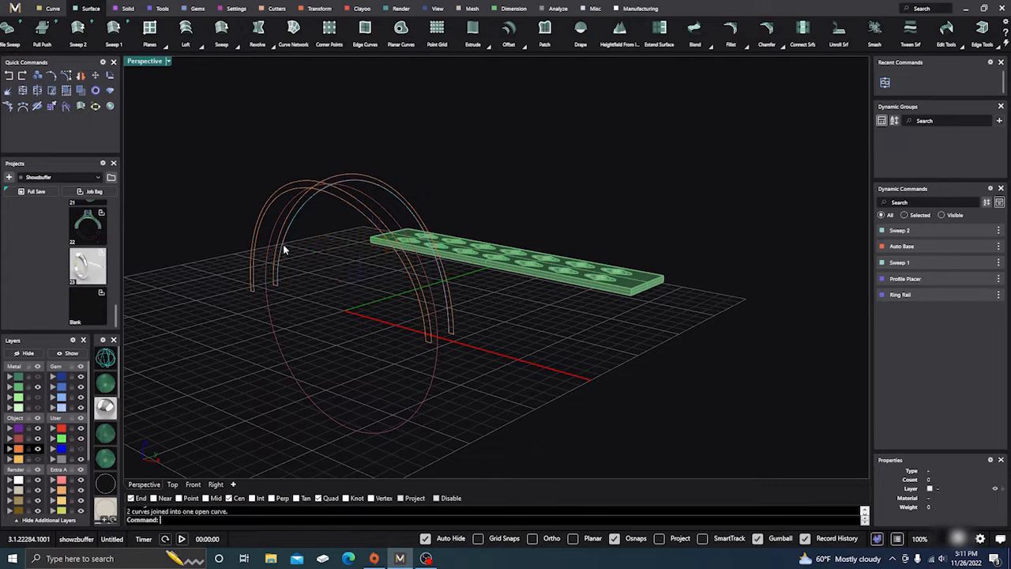
{"action": "left_click", "coordinate": [283, 243]}
{"action": "left_click", "coordinate": [287, 300]}
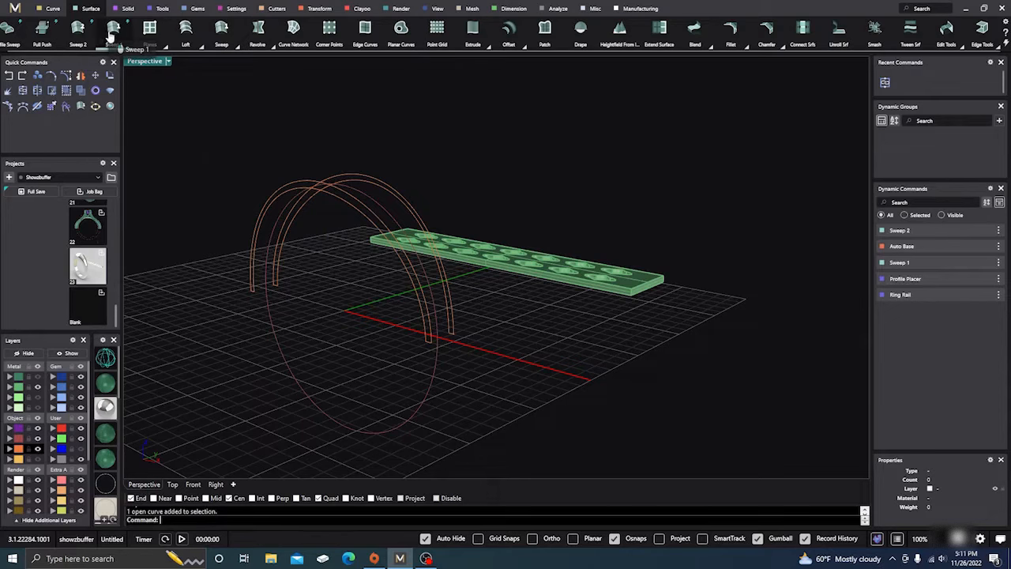
- Create a Sweep 2 with the rear pair's joined long curves as rails and the short end curves at both feet as profiles
{"action": "left_click", "coordinate": [78, 29]}
{"action": "scroll", "coordinate": [277, 201], "scroll_direction": "up", "scroll_amount": 3}
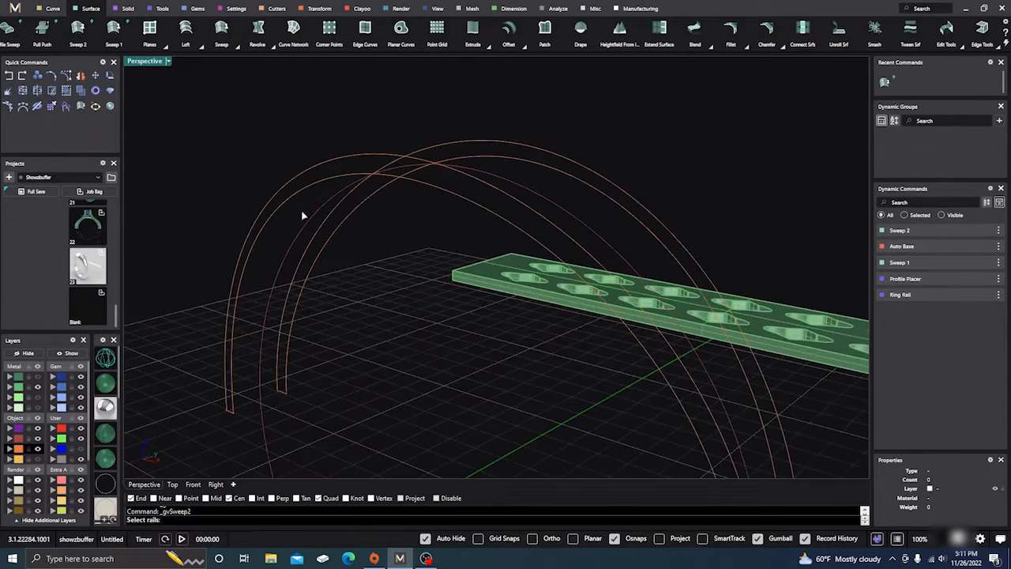
{"action": "left_click", "coordinate": [325, 226]}
{"action": "left_click", "coordinate": [332, 242]}
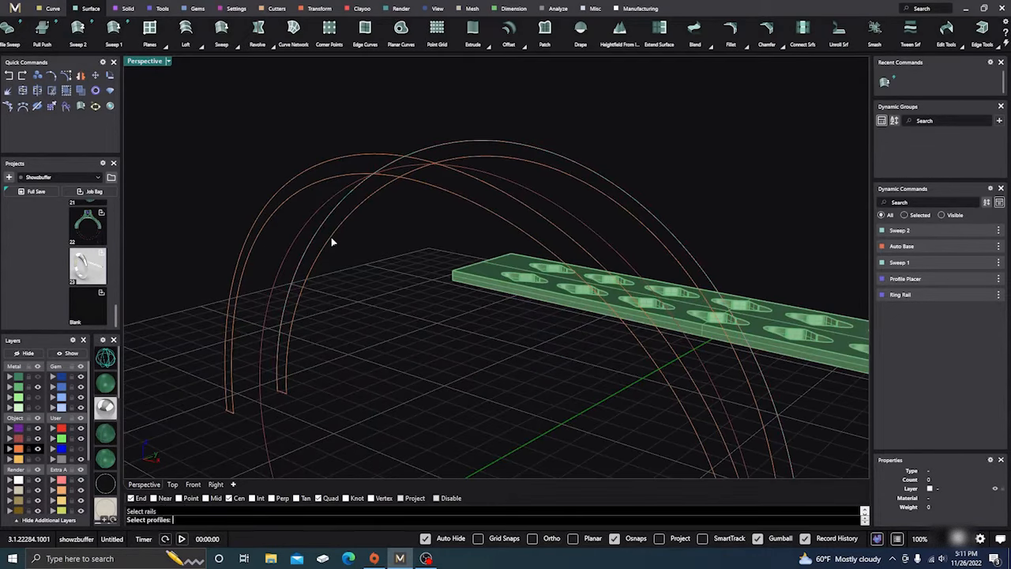
{"action": "left_click", "coordinate": [281, 392]}
{"action": "scroll", "coordinate": [263, 325], "scroll_direction": "down", "scroll_amount": 5}
{"action": "scroll", "coordinate": [395, 447], "scroll_direction": "up", "scroll_amount": 4}
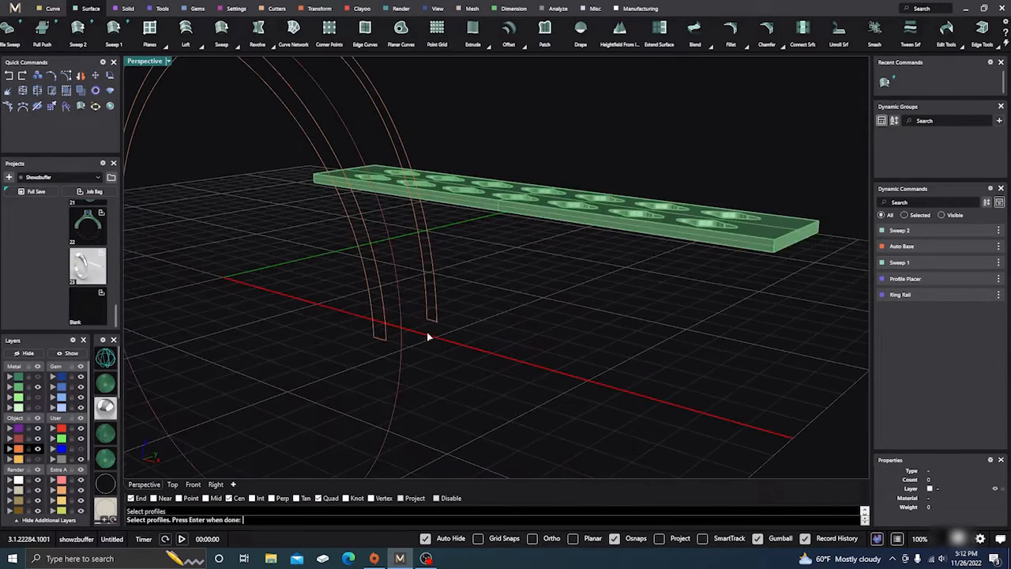
{"action": "left_click", "coordinate": [431, 320]}
{"action": "key", "text": "Return"}
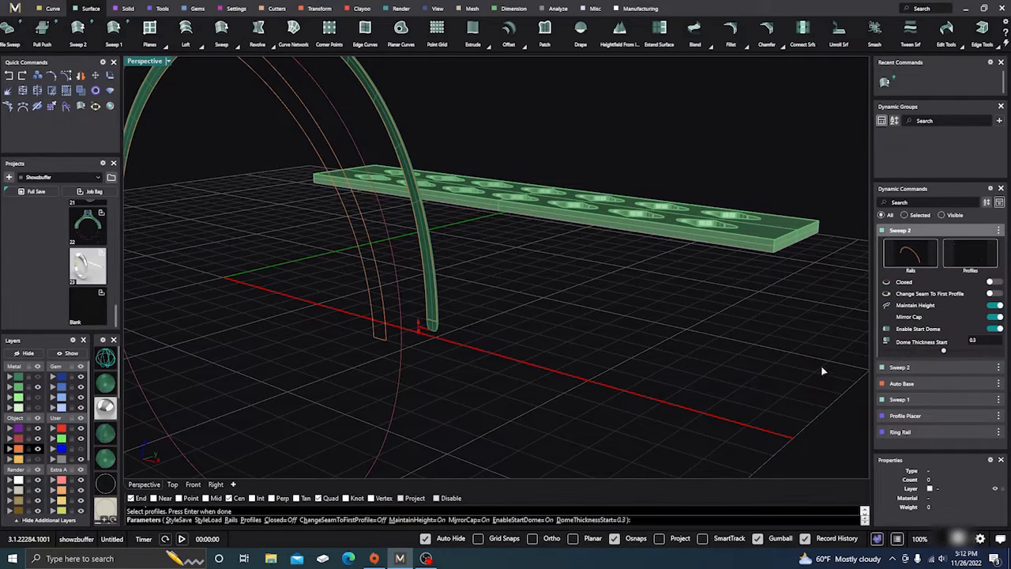
- Disable Maintain Height, Mirror Cap, Enable Start Dome and Enable End Dome for the rear sweep and finish it
{"action": "left_click", "coordinate": [997, 305]}
{"action": "left_click", "coordinate": [997, 316]}
{"action": "left_click", "coordinate": [997, 328]}
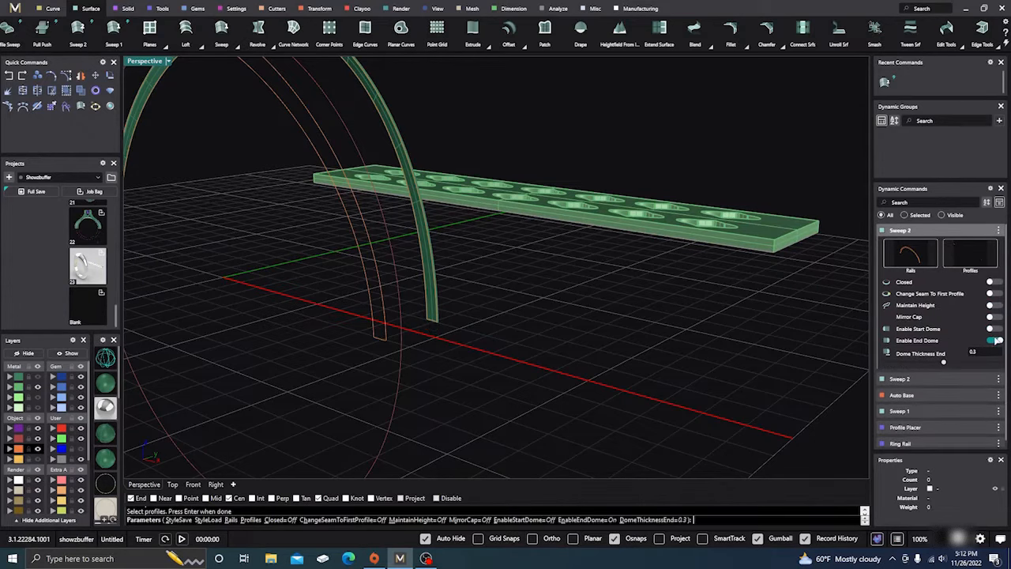
{"action": "left_click", "coordinate": [995, 342]}
{"action": "key", "text": "Return"}
{"action": "scroll", "coordinate": [605, 334], "scroll_direction": "down", "scroll_amount": 3}
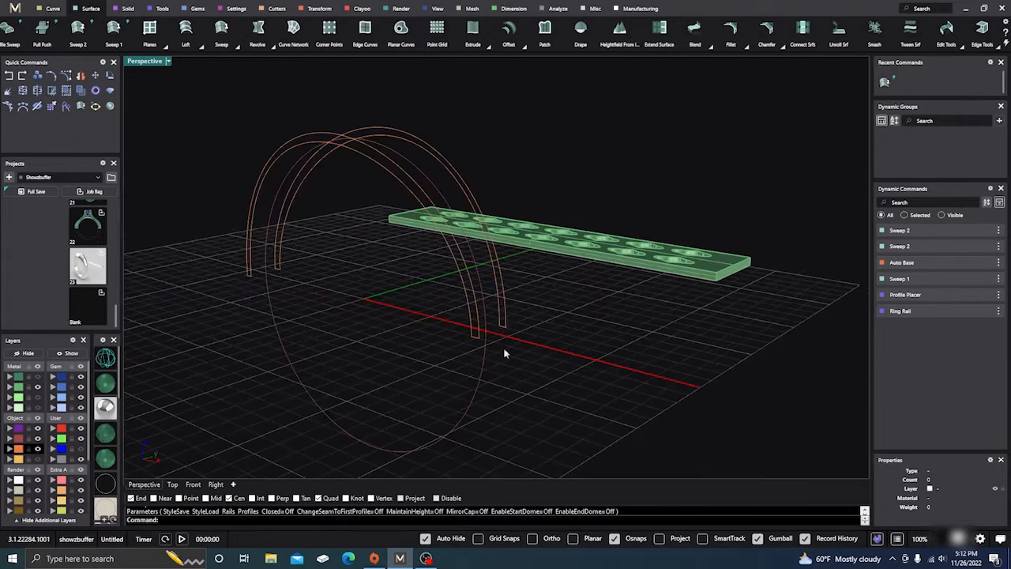
- Show the Metal 01 layer, delete the earlier front-pair sweep surface inside the shank, and hide the layer again
{"action": "left_click", "coordinate": [37, 376]}
{"action": "right_click_drag", "start_coordinate": [364, 351], "coordinate": [374, 282]}
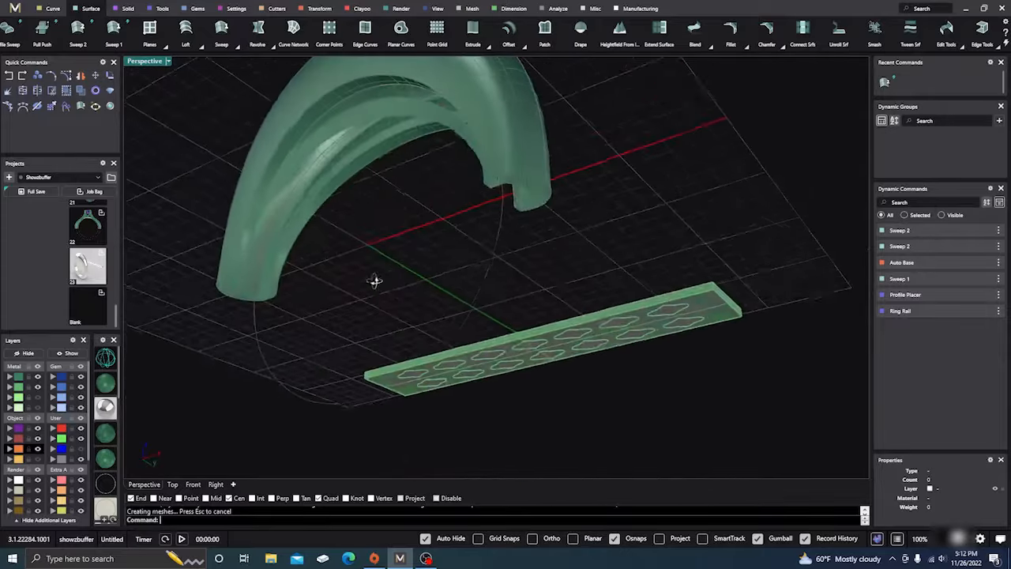
{"action": "left_click", "coordinate": [421, 123]}
{"action": "key", "text": "Delete"}
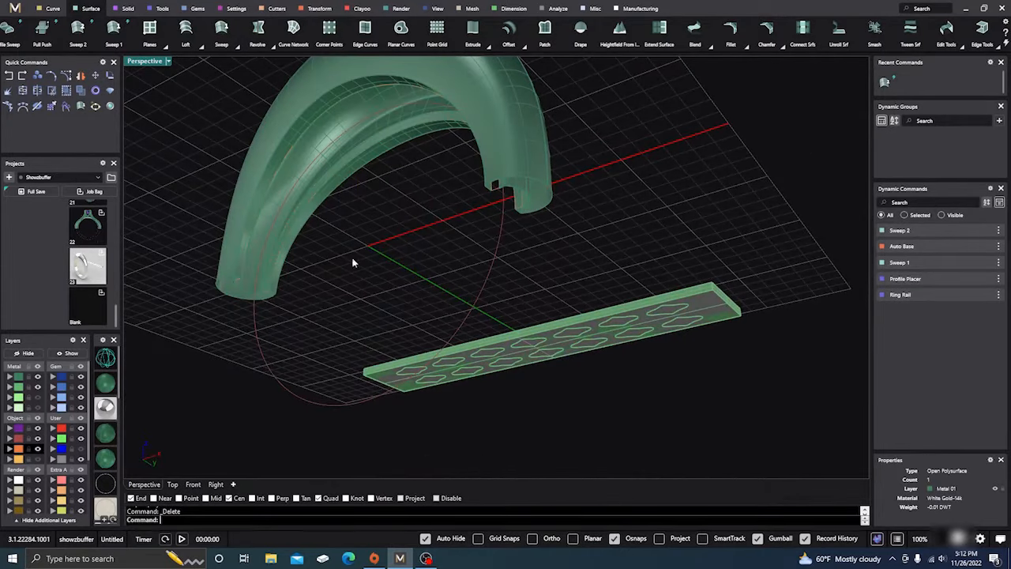
{"action": "left_click", "coordinate": [37, 376]}
{"action": "right_click_drag", "start_coordinate": [352, 309], "coordinate": [367, 380]}
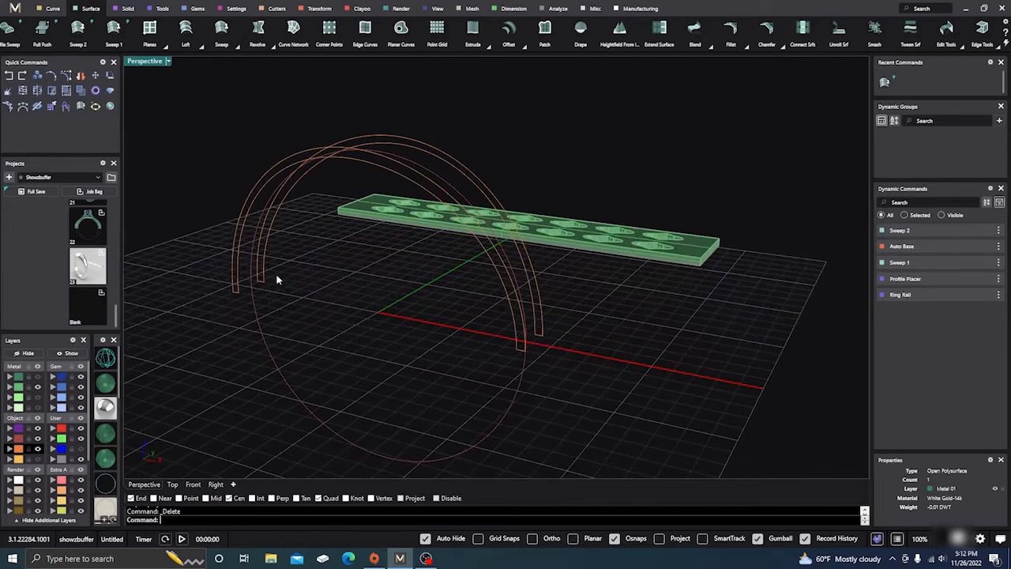
- Join the halves of the front pair's long curves into two open curves
{"action": "left_click", "coordinate": [257, 182]}
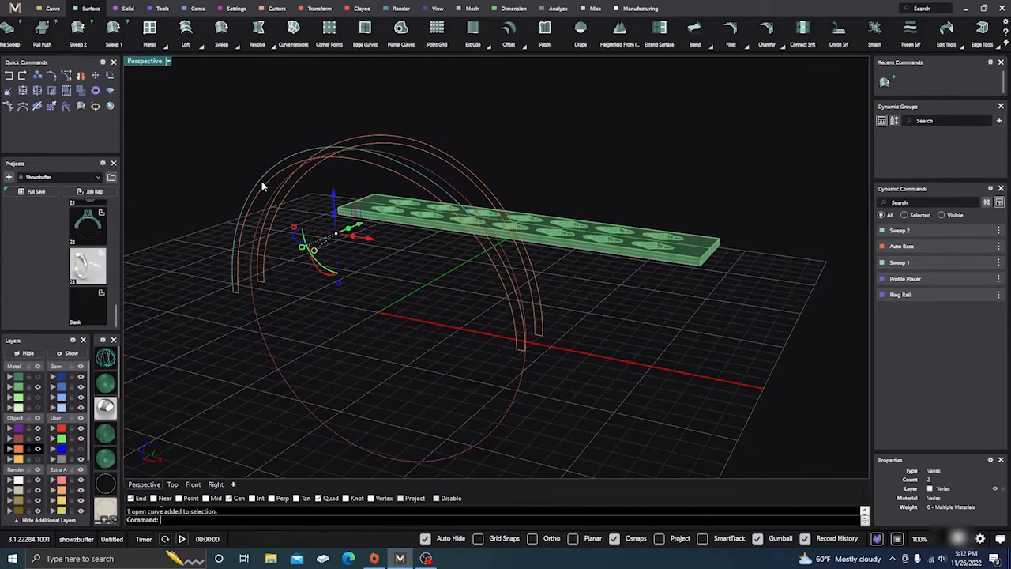
{"action": "left_click", "coordinate": [495, 251], "text": "shift"}
{"action": "left_click", "coordinate": [491, 264], "text": "shift"}
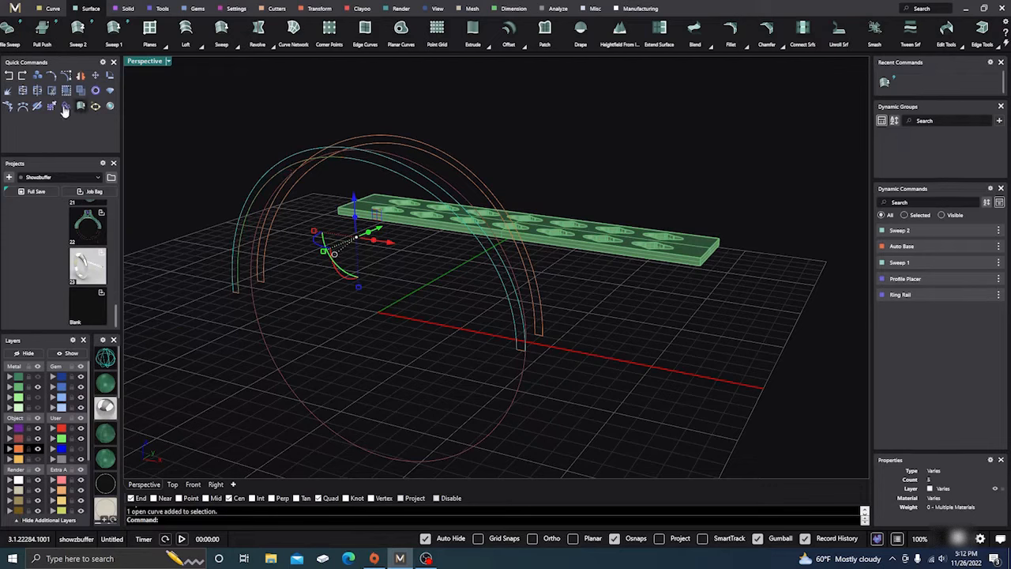
{"action": "left_click", "coordinate": [22, 90]}
{"action": "left_click", "coordinate": [150, 108]}
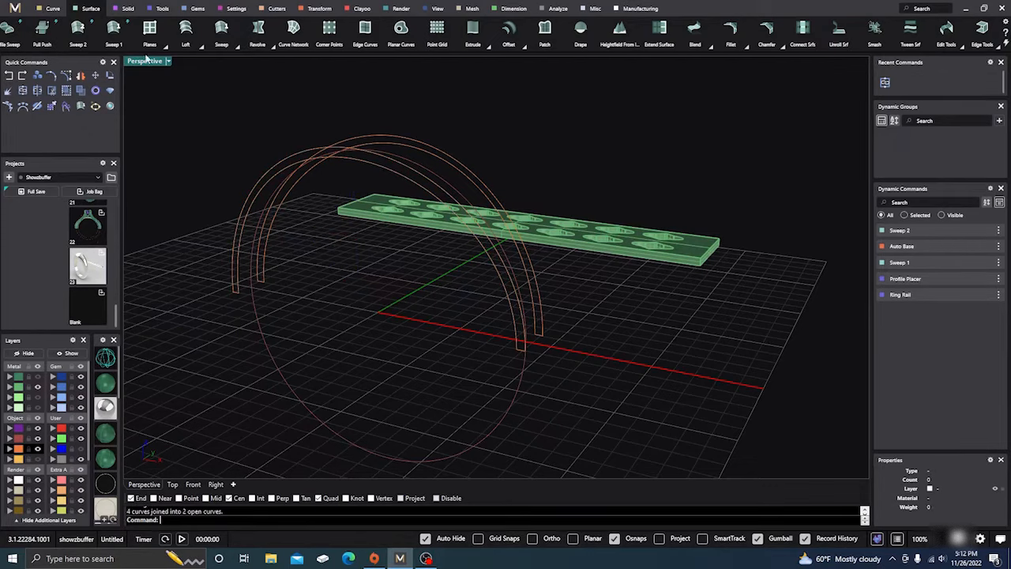
- Create a Sweep 2 with the front pair's joined long curves as rails and the short end curves at both feet as profiles
{"action": "left_click", "coordinate": [78, 30]}
{"action": "left_click", "coordinate": [279, 160]}
{"action": "left_click", "coordinate": [275, 175]}
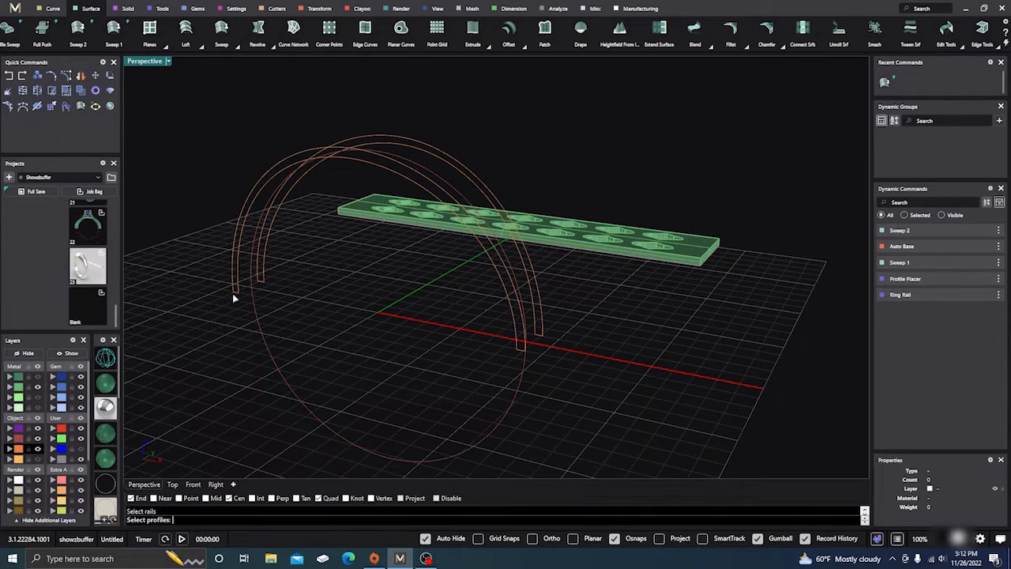
{"action": "scroll", "coordinate": [232, 293], "scroll_direction": "up", "scroll_amount": 2}
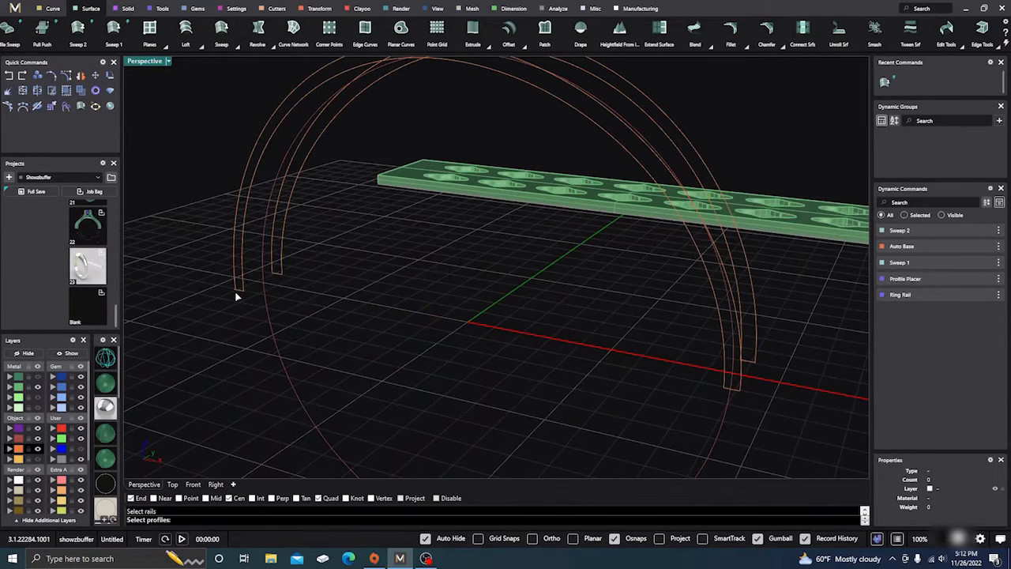
{"action": "left_click", "coordinate": [236, 291]}
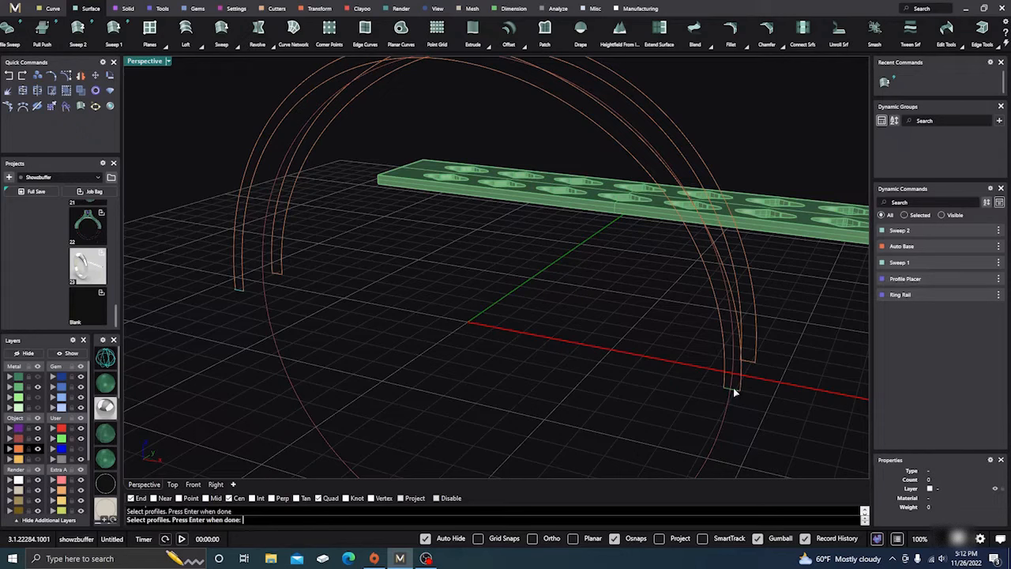
{"action": "key", "text": "Return"}
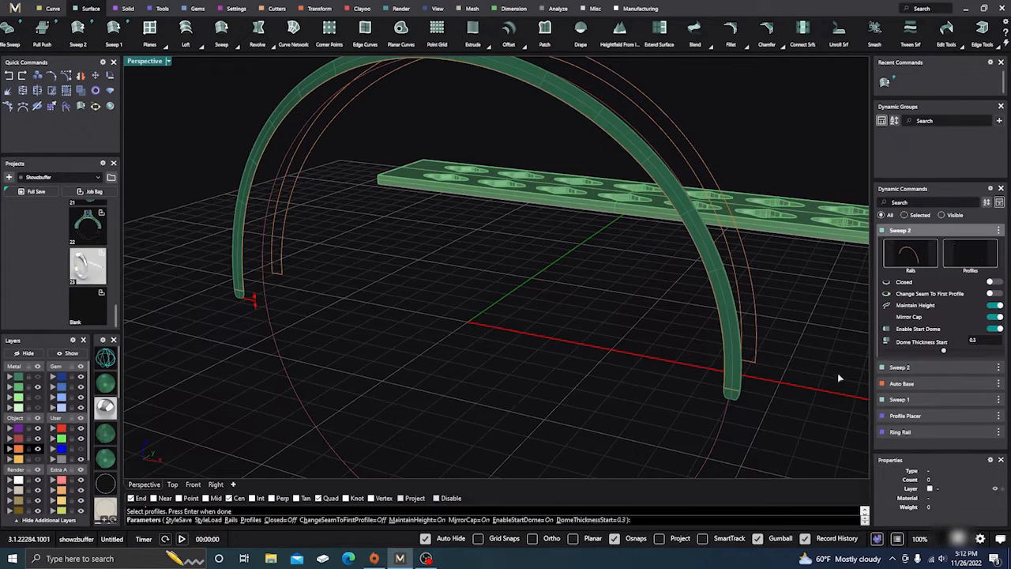
- Disable Maintain Height, Mirror Cap, Enable Start Dome and Enable End Dome for the front sweep and finish it
{"action": "left_click", "coordinate": [997, 306]}
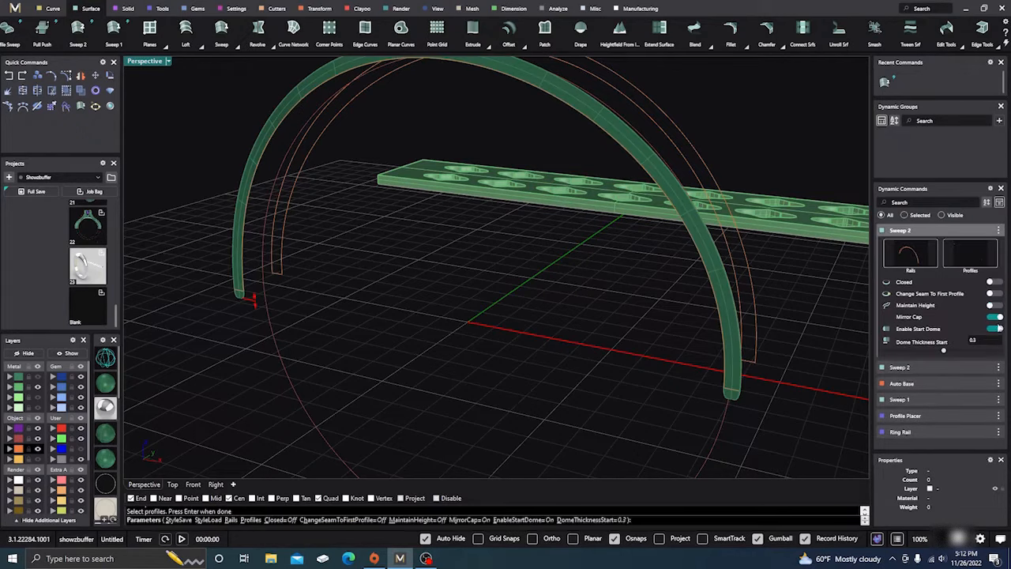
{"action": "left_click", "coordinate": [997, 317]}
{"action": "left_click", "coordinate": [997, 328]}
{"action": "left_click", "coordinate": [997, 340]}
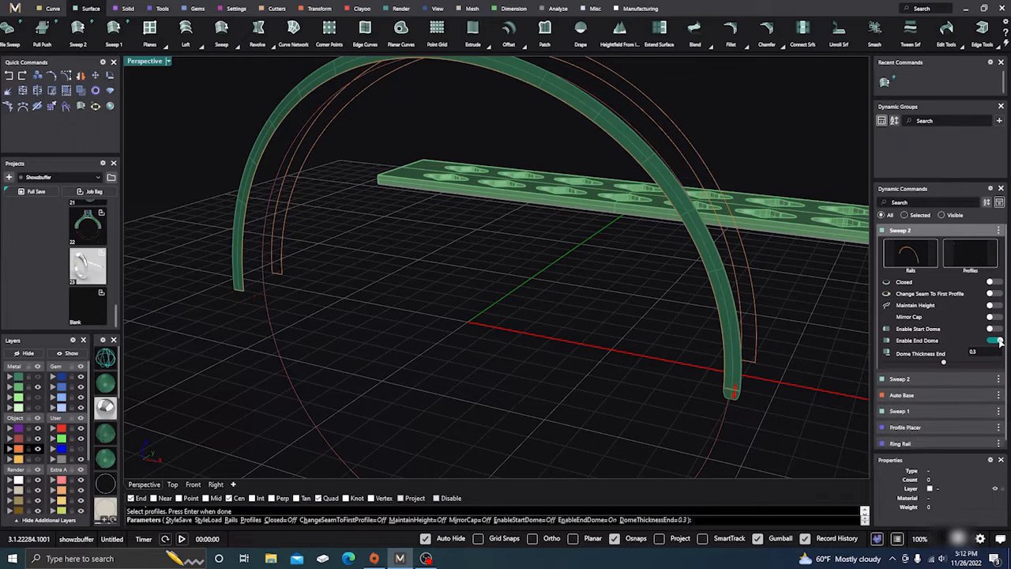
{"action": "left_click", "coordinate": [999, 341]}
{"action": "key", "text": "Return"}
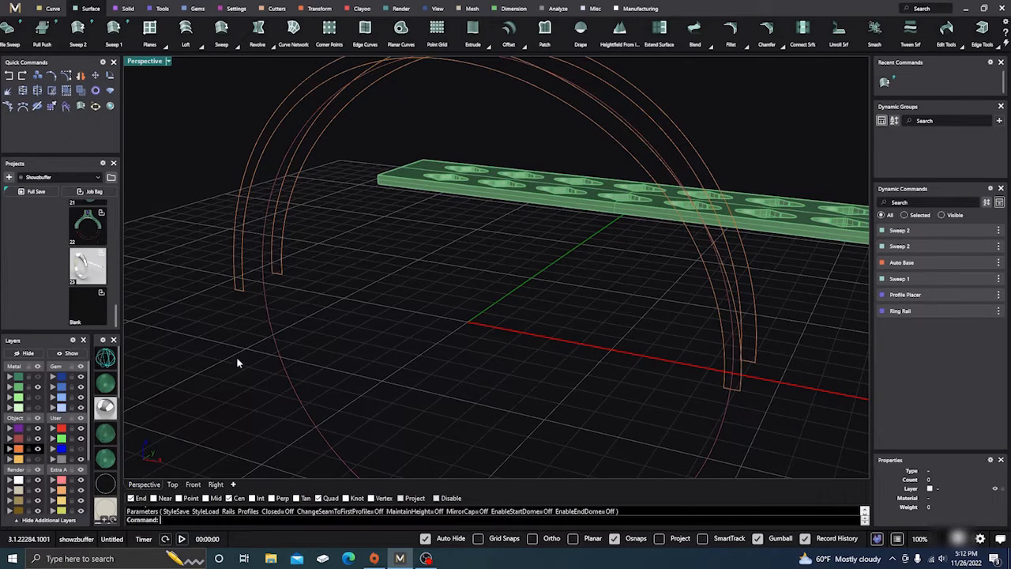
- Show the Metal 01 layer and join the cut shank's polysurfaces and the new sweep surfaces into one polysurface
{"action": "left_click", "coordinate": [19, 384]}
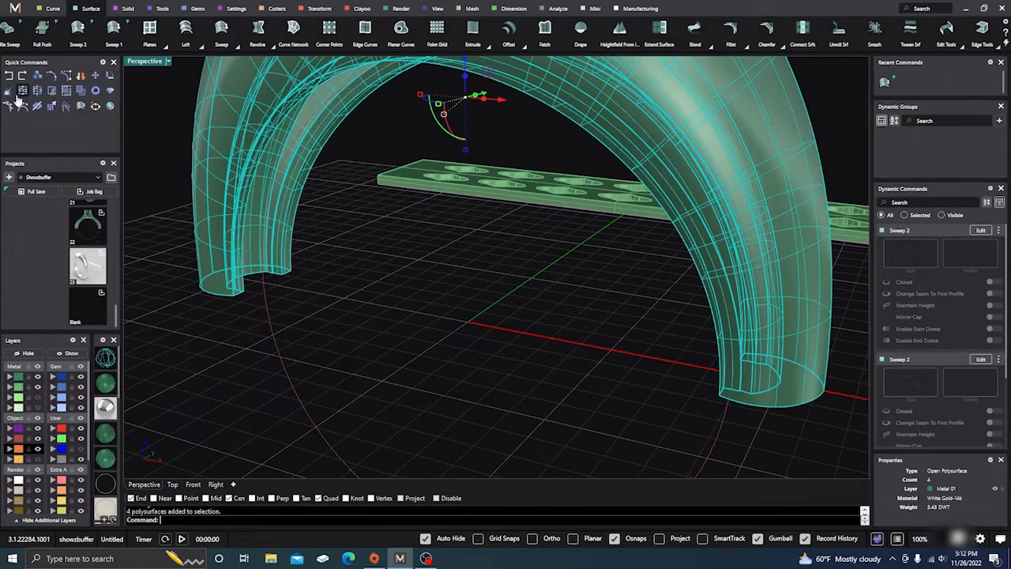
{"action": "left_click", "coordinate": [365, 330]}
{"action": "left_click", "coordinate": [247, 158]}
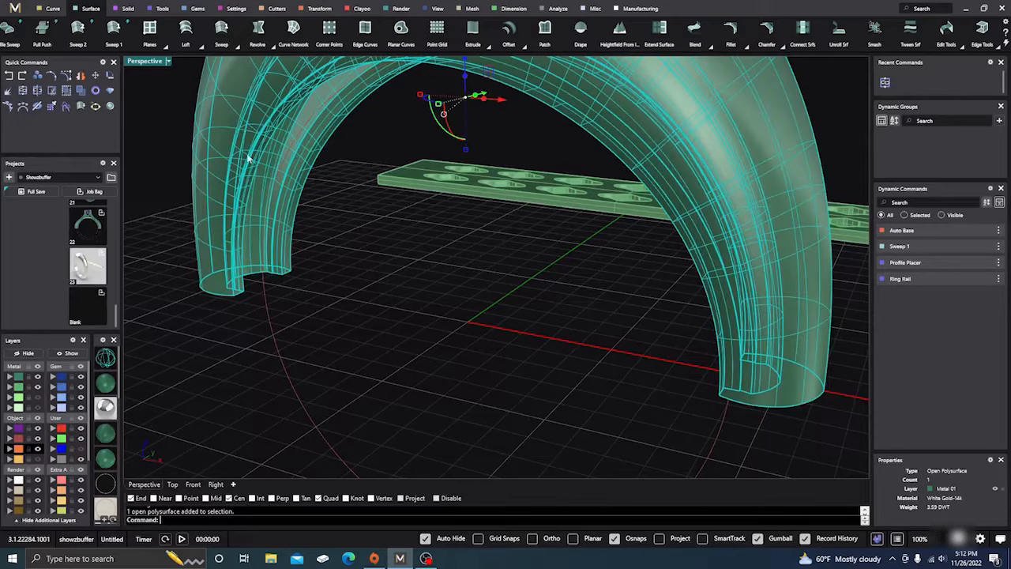
{"action": "left_click", "coordinate": [566, 399]}
- Examine the joined shank's inner channel and feet, and check how the pierced inner band fits by temporarily showing its layer
{"action": "right_click_drag", "start_coordinate": [566, 399], "coordinate": [474, 387]}
{"action": "right_click_drag", "start_coordinate": [379, 429], "coordinate": [374, 277]}
{"action": "scroll", "coordinate": [445, 316], "scroll_direction": "up", "scroll_amount": 5}
{"action": "scroll", "coordinate": [372, 271], "scroll_direction": "up", "scroll_amount": 6}
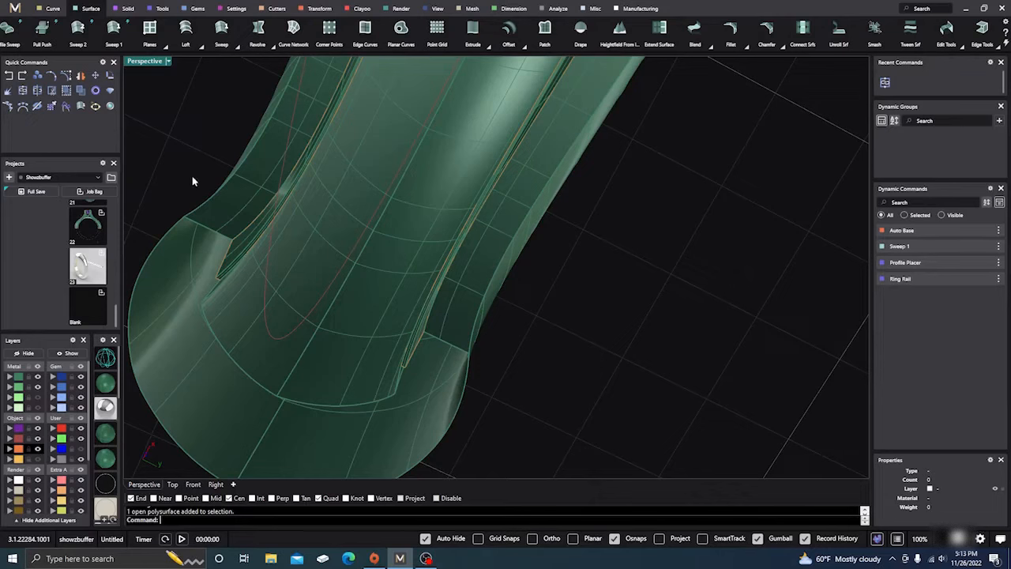
{"action": "left_click", "coordinate": [36, 399]}
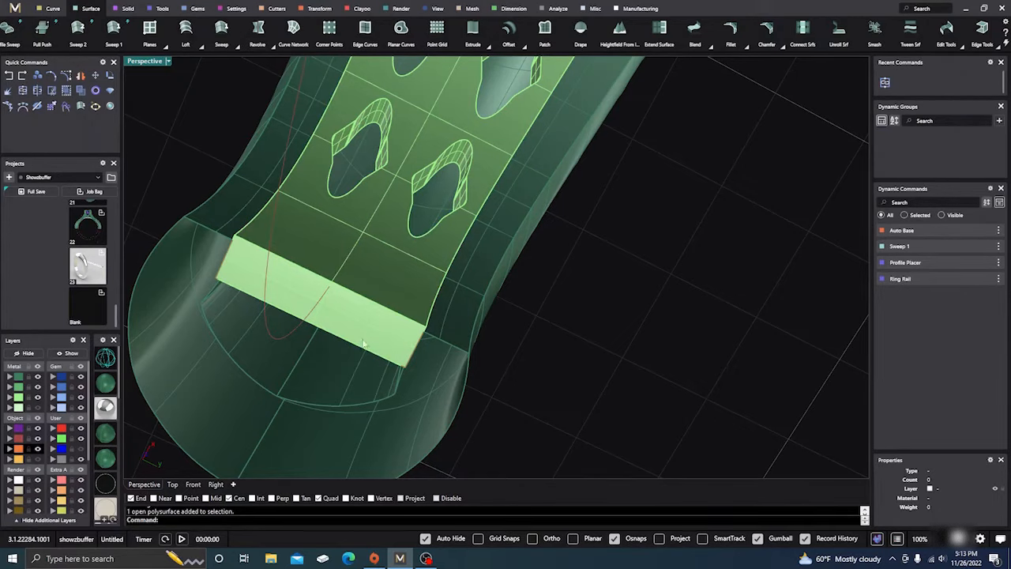
{"action": "right_click_drag", "start_coordinate": [353, 309], "coordinate": [301, 283]}
{"action": "scroll", "coordinate": [356, 252], "scroll_direction": "down", "scroll_amount": 8}
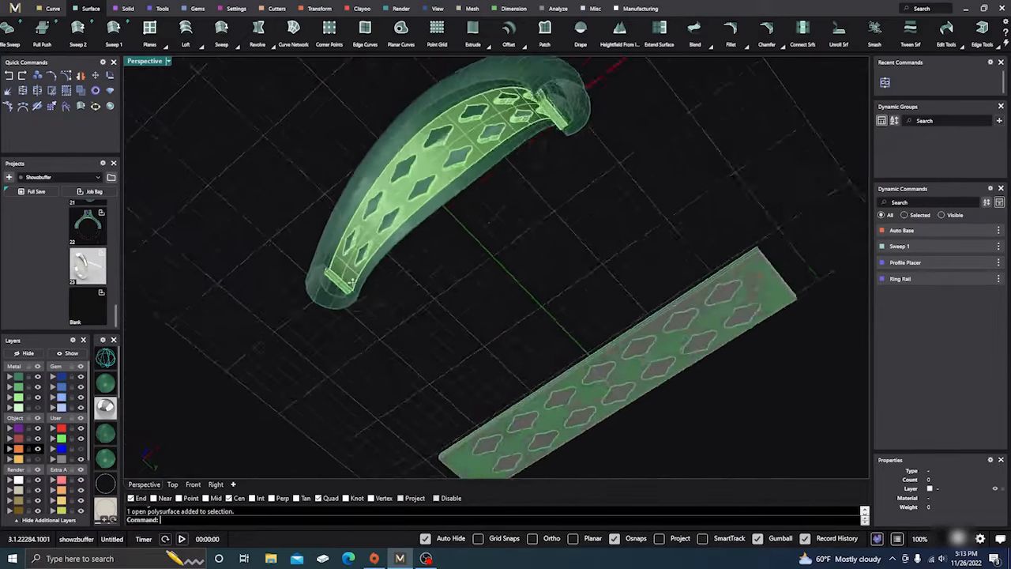
{"action": "right_click_drag", "start_coordinate": [356, 251], "coordinate": [552, 261]}
{"action": "scroll", "coordinate": [566, 271], "scroll_direction": "down", "scroll_amount": 4}
{"action": "scroll", "coordinate": [445, 301], "scroll_direction": "up", "scroll_amount": 4}
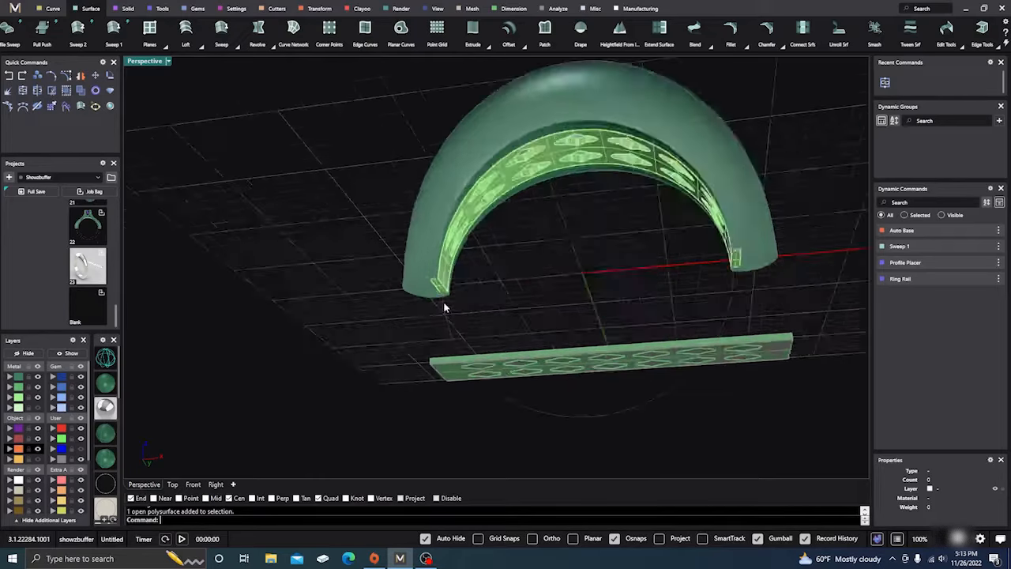
{"action": "scroll", "coordinate": [440, 300], "scroll_direction": "up", "scroll_amount": 1}
{"action": "scroll", "coordinate": [409, 303], "scroll_direction": "down", "scroll_amount": 4}
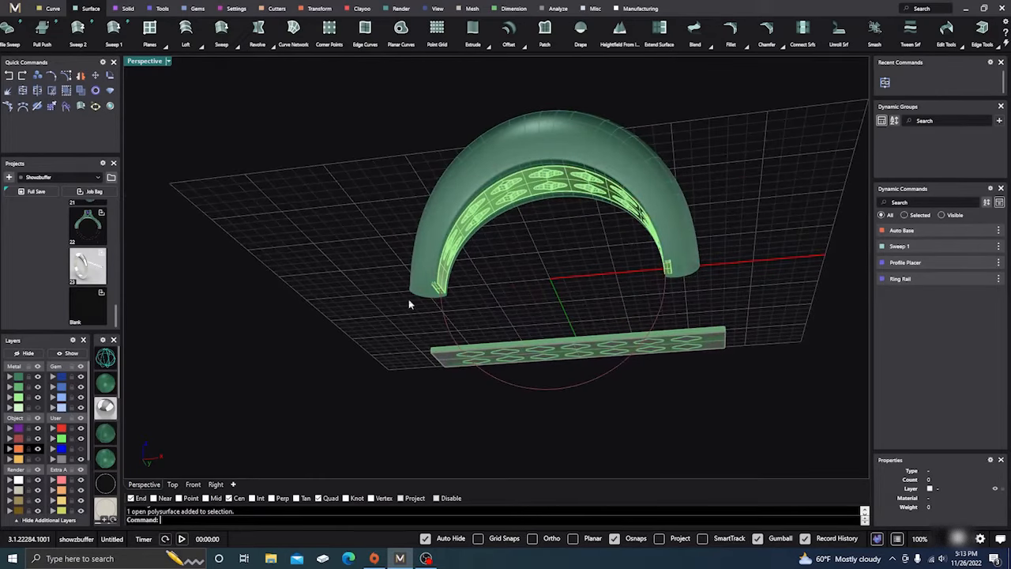
{"action": "left_click", "coordinate": [36, 398]}
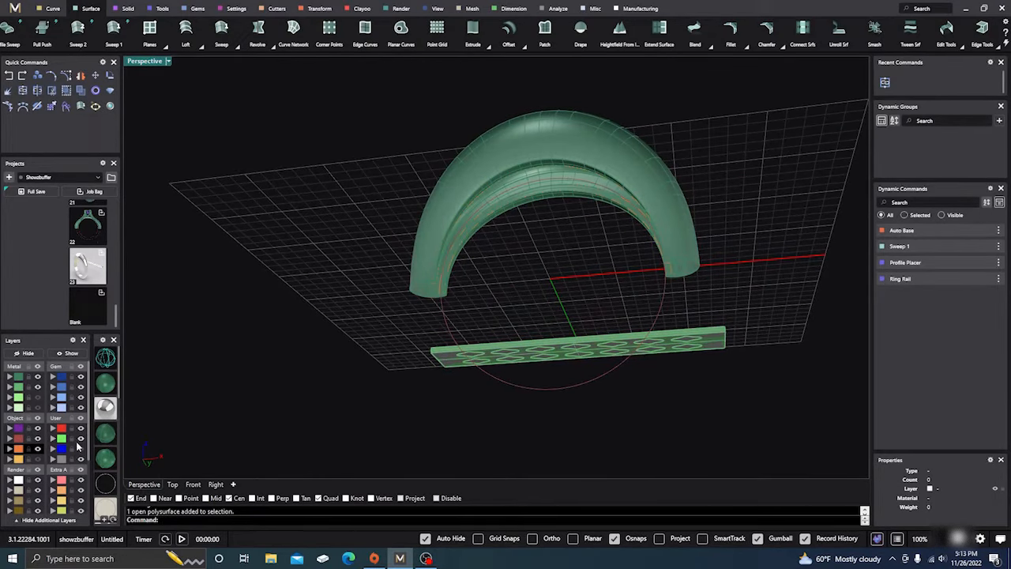
- With the Creation profiles shown and Metal 01 hidden, split the closed shank profile at the near foot with the blue straight line
{"action": "mouse_move", "coordinate": [110, 441]}
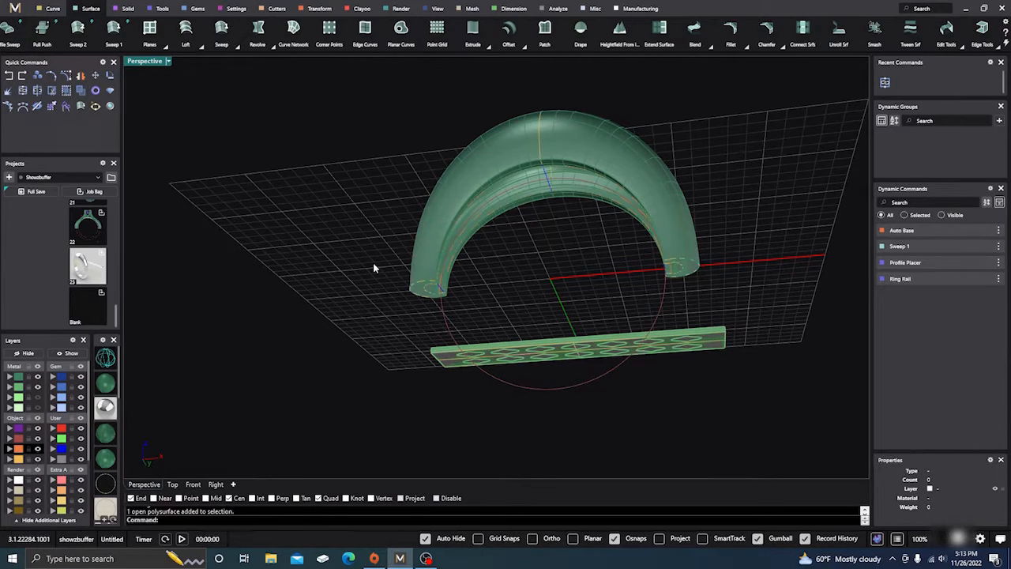
{"action": "left_click", "coordinate": [37, 381]}
{"action": "right_click_drag", "start_coordinate": [331, 300], "coordinate": [268, 393]}
{"action": "scroll", "coordinate": [412, 348], "scroll_direction": "up", "scroll_amount": 10}
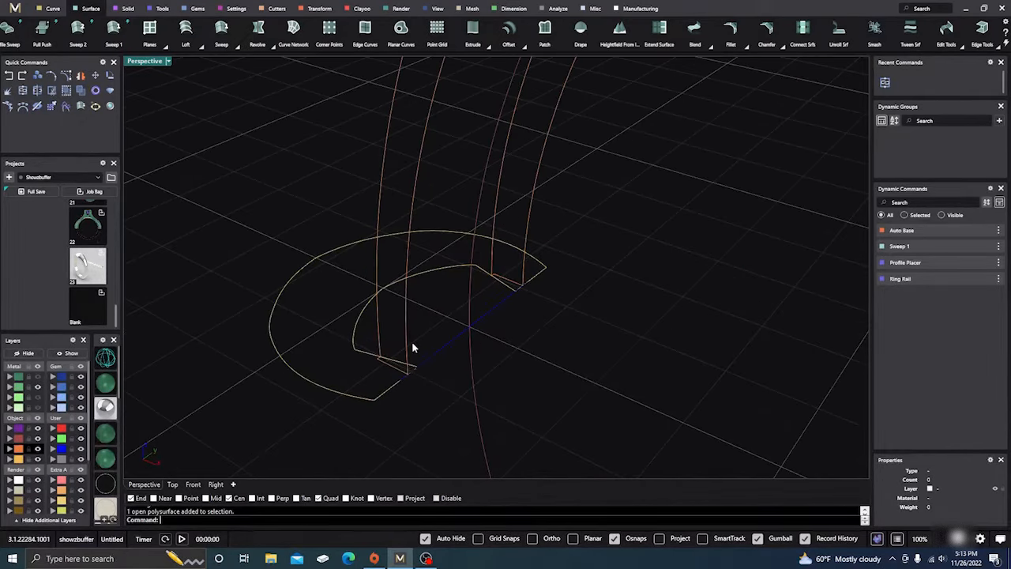
{"action": "left_click", "coordinate": [388, 387]}
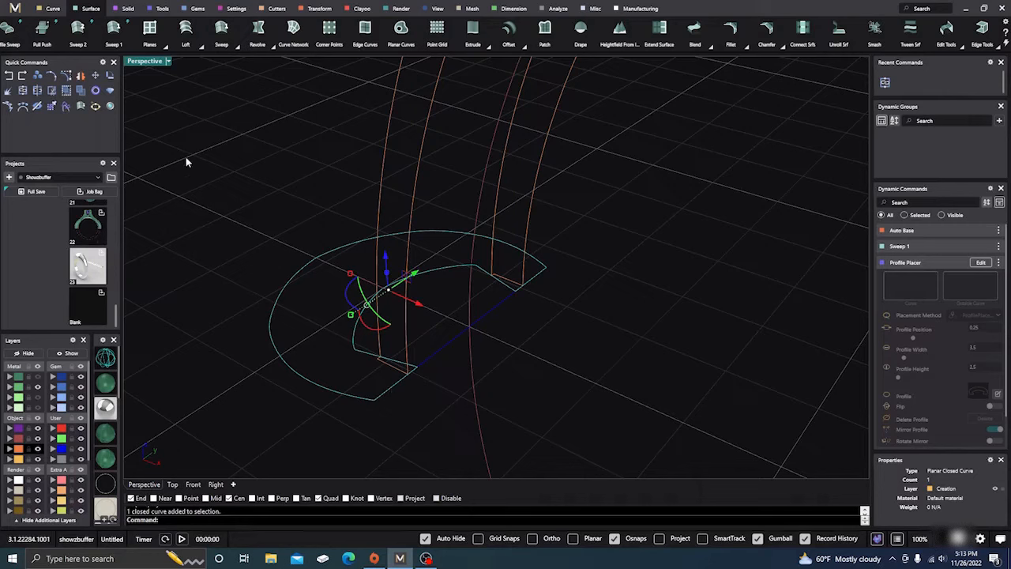
{"action": "left_click", "coordinate": [37, 91]}
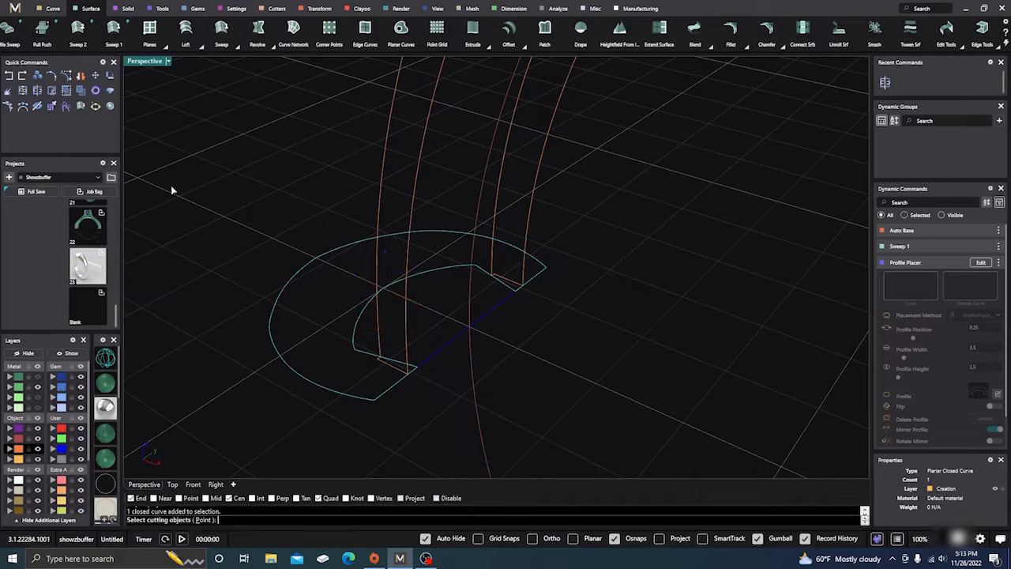
{"action": "left_click", "coordinate": [446, 350]}
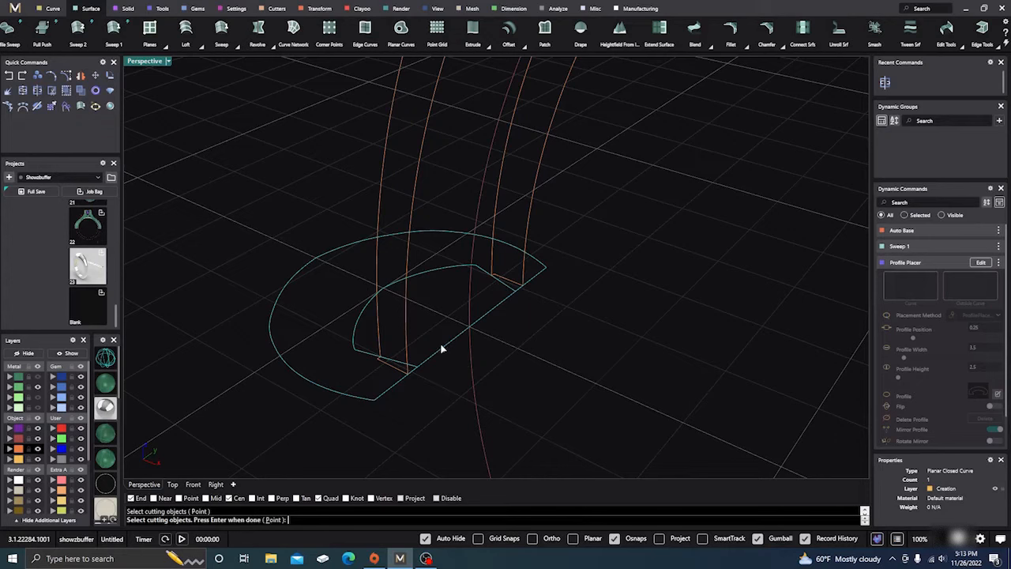
{"action": "key", "text": "Return"}
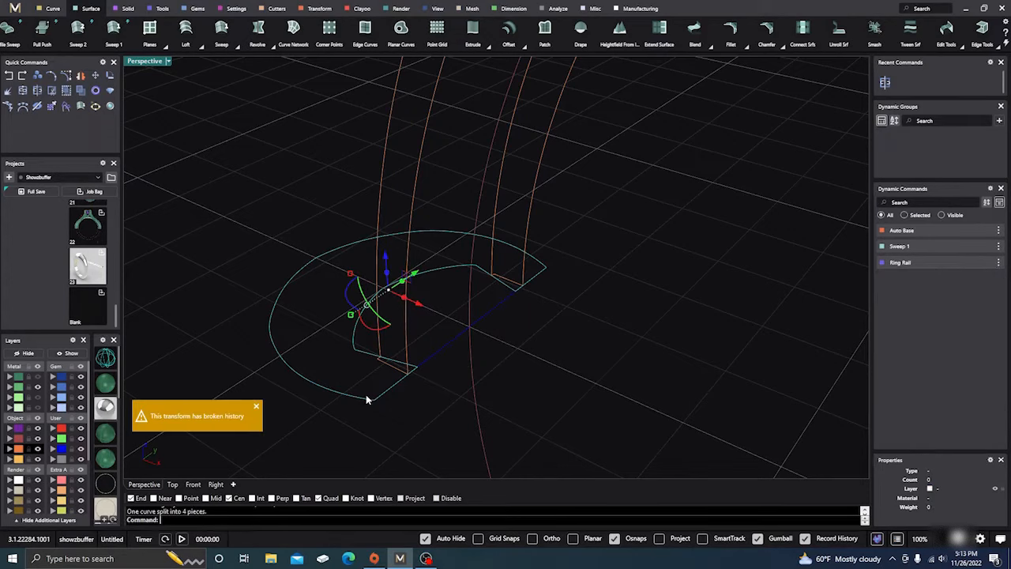
{"action": "key", "text": "Escape"}
- Hide the blue line and delete the split profile's inner channel piece and unwanted end pieces, keeping the outer arc
{"action": "left_click", "coordinate": [441, 357]}
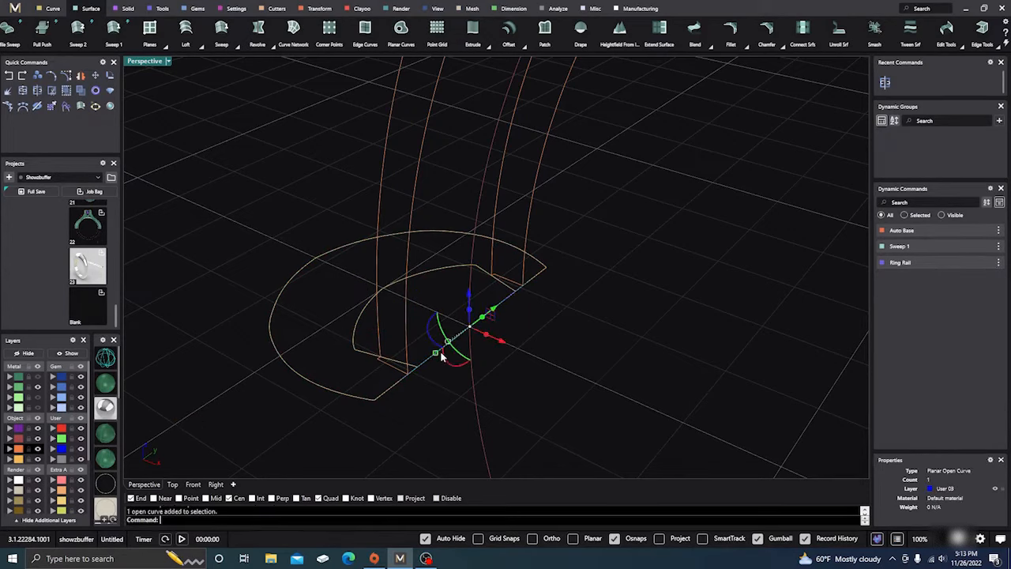
{"action": "left_click", "coordinate": [29, 353]}
{"action": "left_click", "coordinate": [400, 378]}
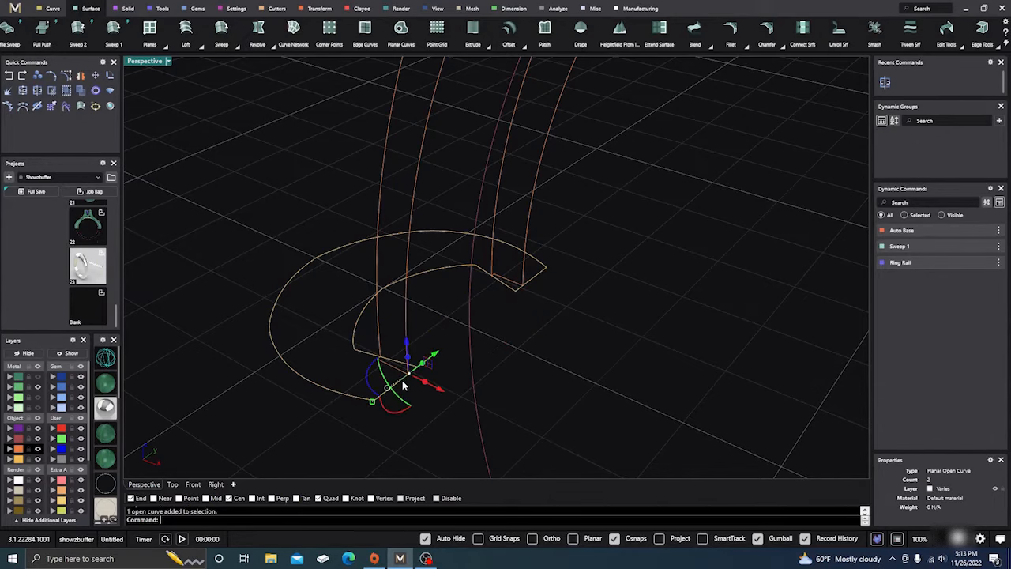
{"action": "scroll", "coordinate": [419, 399], "scroll_direction": "up", "scroll_amount": 3}
{"action": "scroll", "coordinate": [424, 406], "scroll_direction": "up", "scroll_amount": 2}
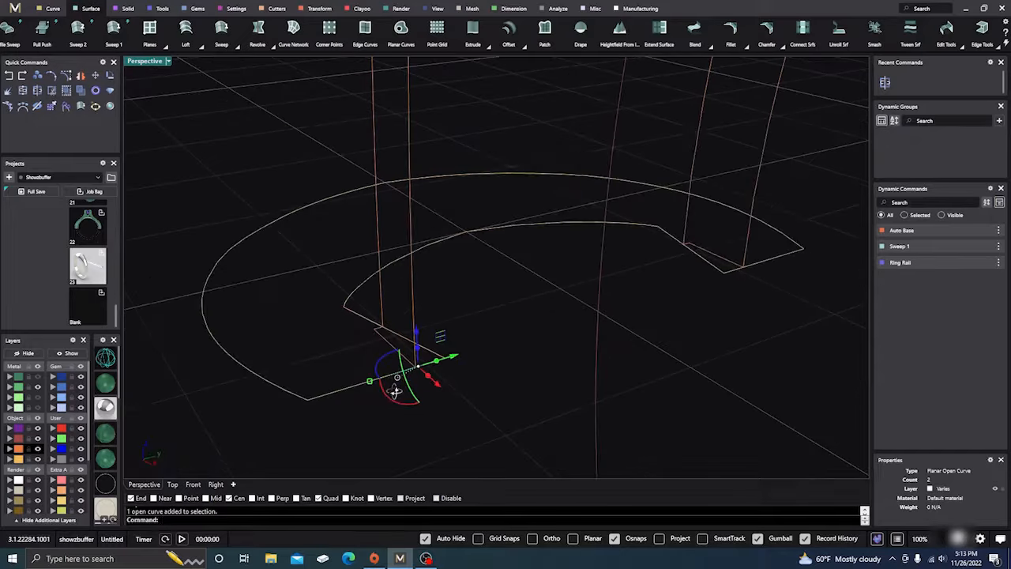
{"action": "key", "text": "Delete"}
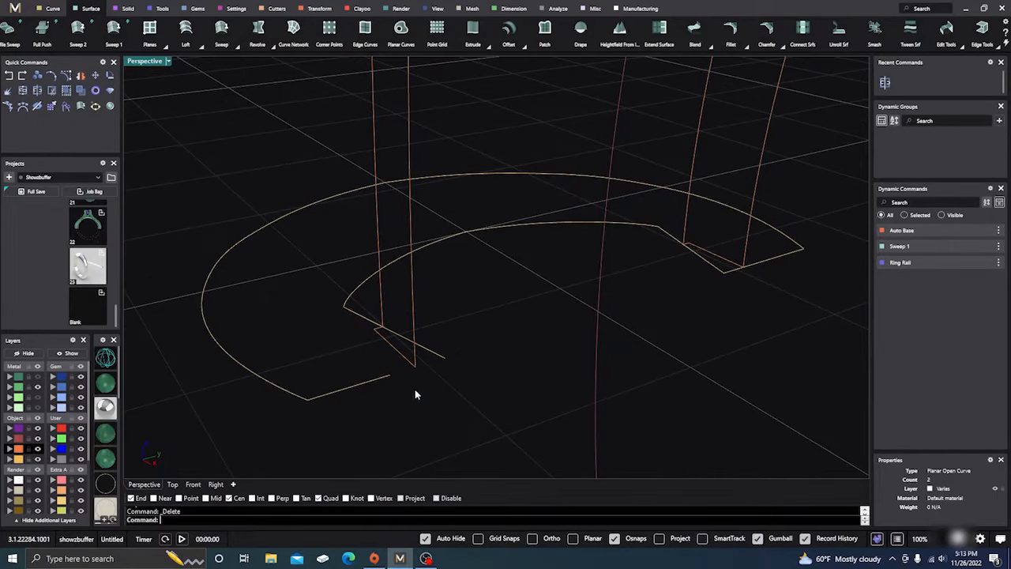
{"action": "left_click", "coordinate": [728, 273]}
{"action": "key", "text": "Delete"}
{"action": "left_click", "coordinate": [709, 266]}
{"action": "key", "text": "Delete"}
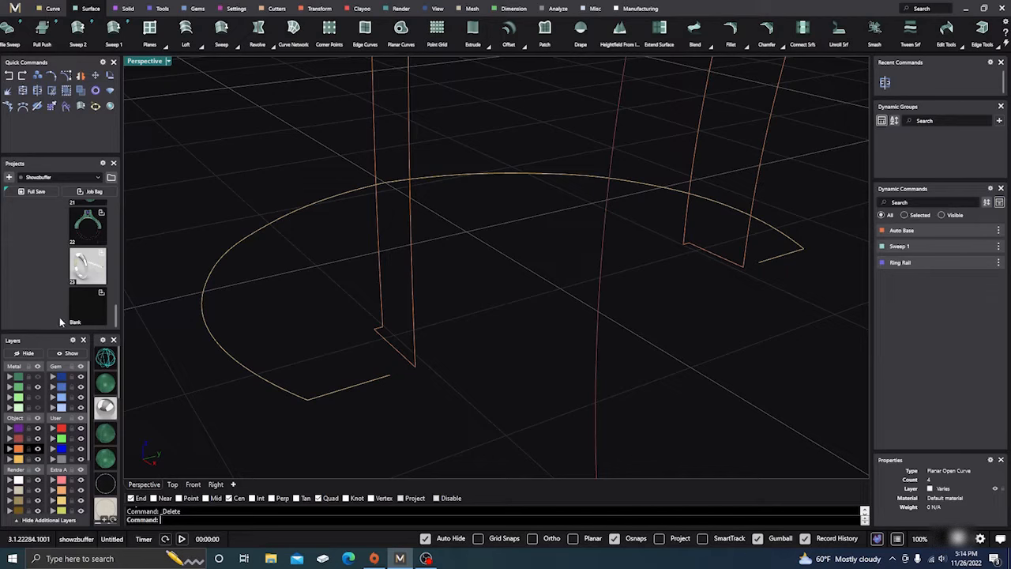
- Show the hidden blue line again and join it with the remaining outer arc into one closed profile, accepting the history break
{"action": "left_click", "coordinate": [68, 353]}
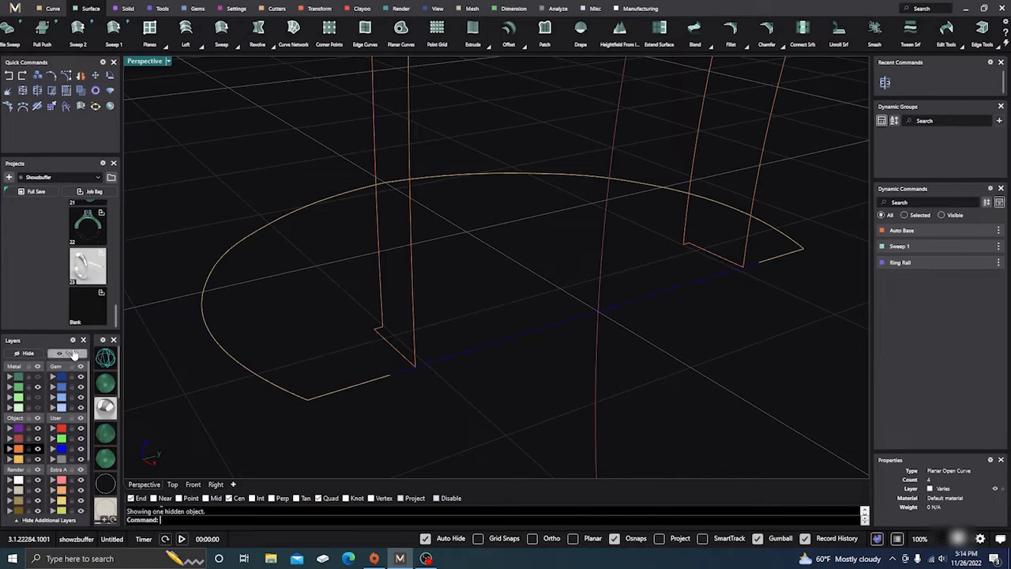
{"action": "left_click", "coordinate": [379, 376]}
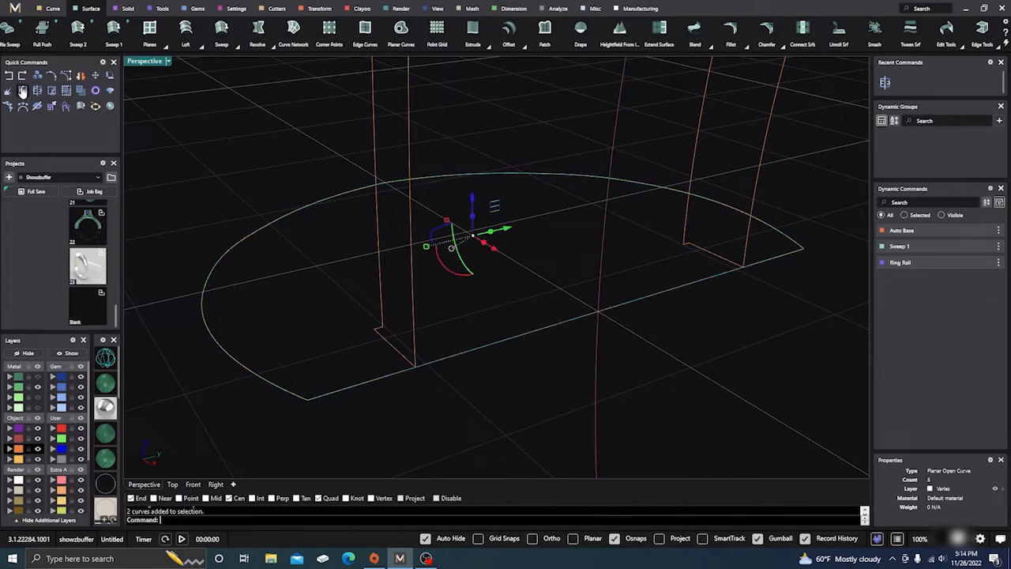
{"action": "left_click", "coordinate": [23, 90]}
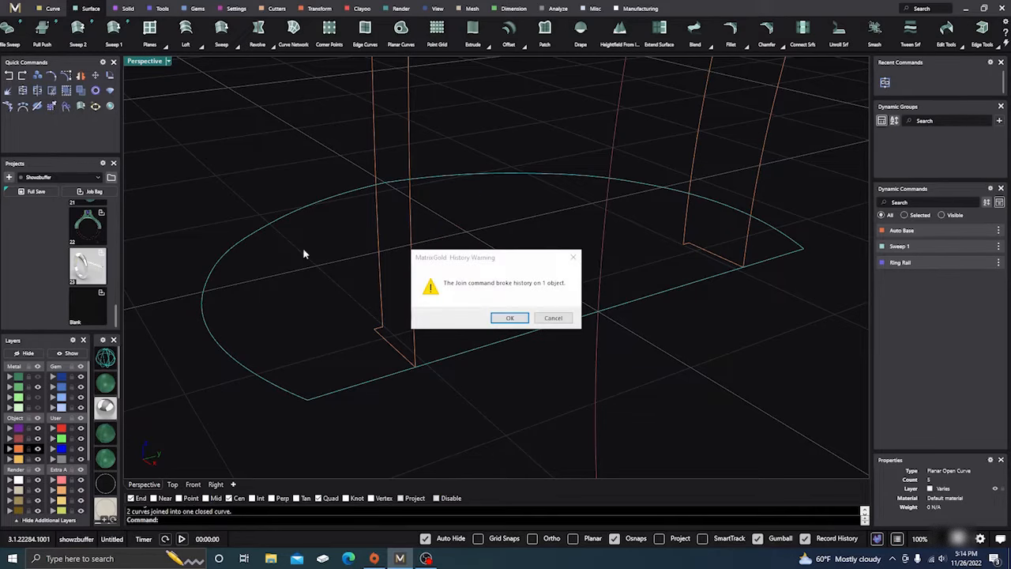
{"action": "left_click", "coordinate": [511, 316]}
- Move the five leftover construction curves and the upper closed profile curve to the User 04 layer, and hide that layer
{"action": "scroll", "coordinate": [355, 244], "scroll_direction": "down", "scroll_amount": 12}
{"action": "right_click_drag", "start_coordinate": [375, 334], "coordinate": [425, 328]}
{"action": "left_click_drag", "start_coordinate": [612, 388], "coordinate": [584, 304]}
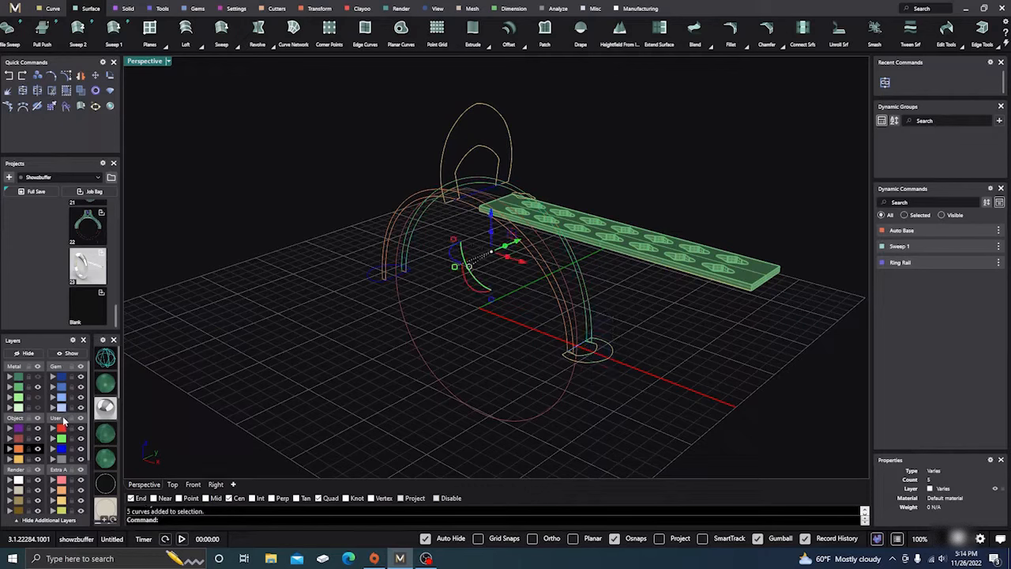
{"action": "left_click", "coordinate": [53, 460]}
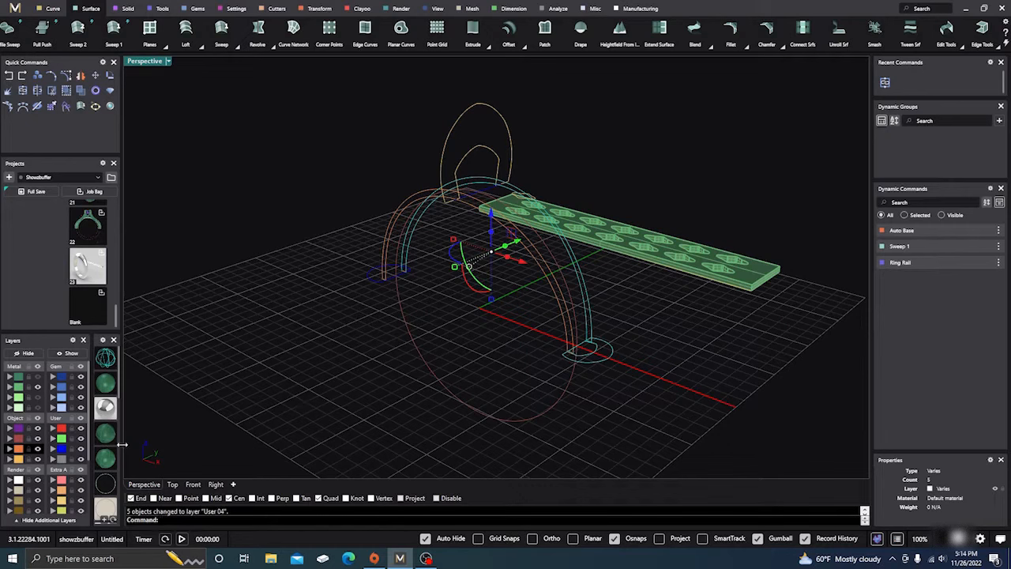
{"action": "left_click", "coordinate": [81, 459]}
{"action": "left_click", "coordinate": [509, 130]}
{"action": "left_click", "coordinate": [81, 459]}
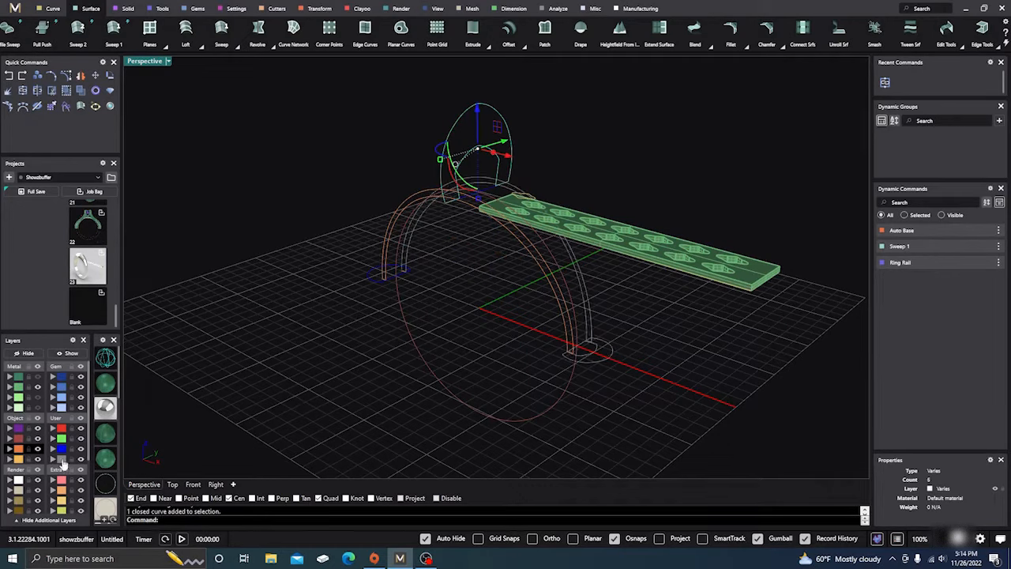
{"action": "left_click", "coordinate": [81, 459]}
{"action": "left_click", "coordinate": [53, 460]}
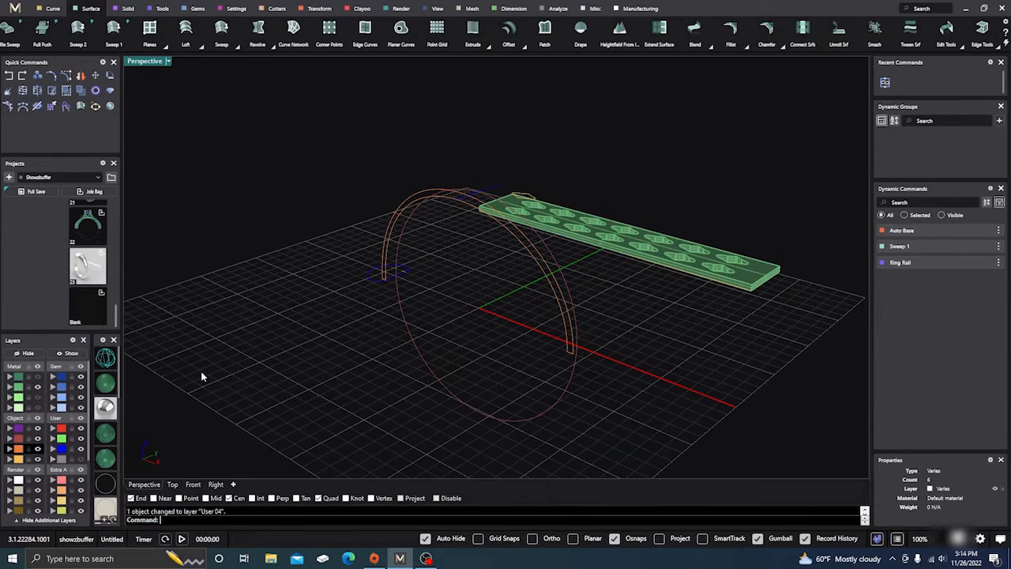
- Mirror the blue closed foot profile as a copy through the origin onto the opposite foot of the ring
{"action": "left_click", "coordinate": [379, 268]}
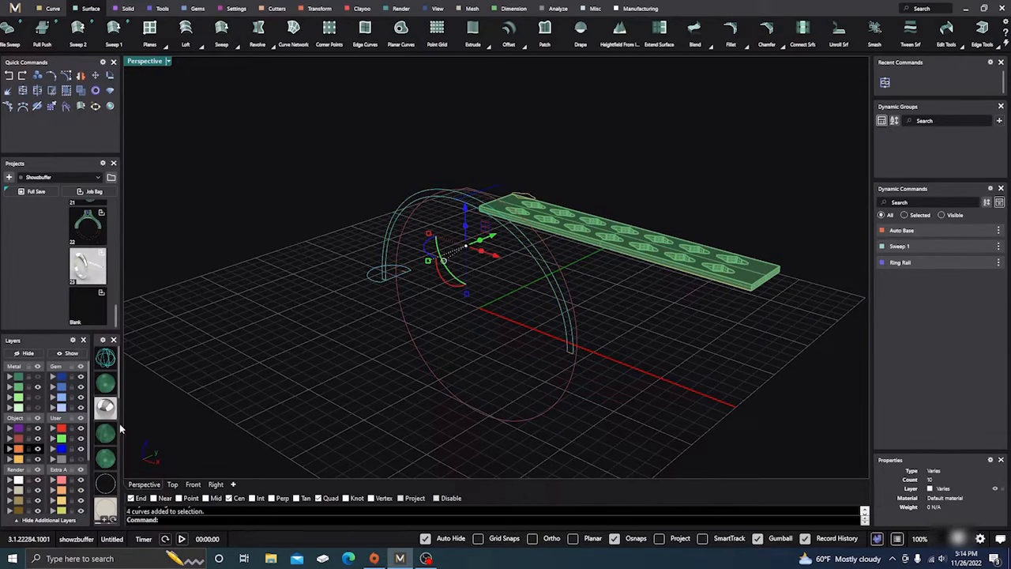
{"action": "left_click", "coordinate": [308, 360]}
{"action": "scroll", "coordinate": [382, 270], "scroll_direction": "up", "scroll_amount": 3}
{"action": "left_click", "coordinate": [368, 270]}
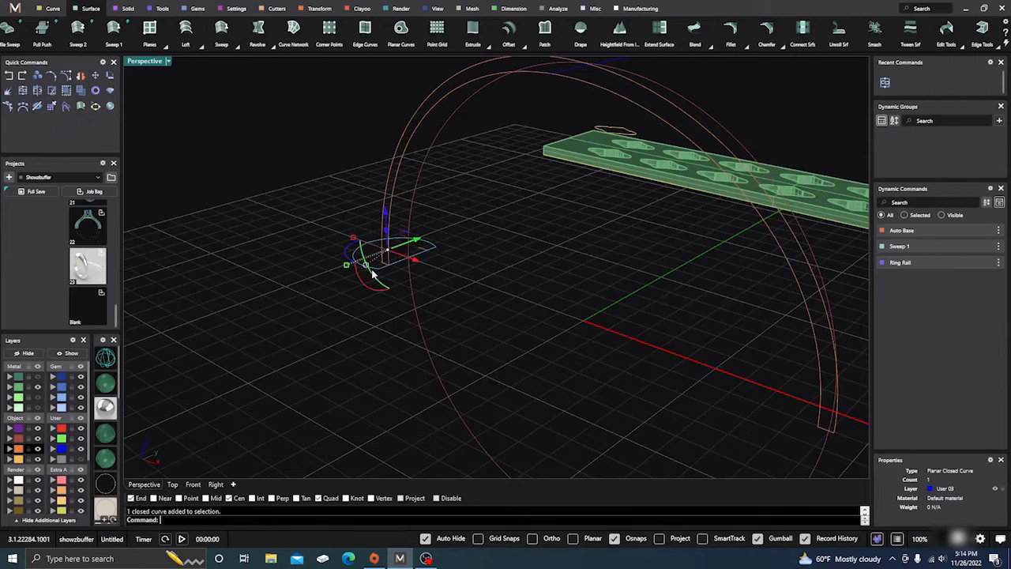
{"action": "left_click", "coordinate": [81, 75]}
{"action": "scroll", "coordinate": [234, 287], "scroll_direction": "down", "scroll_amount": 4}
{"action": "left_click", "coordinate": [399, 302]}
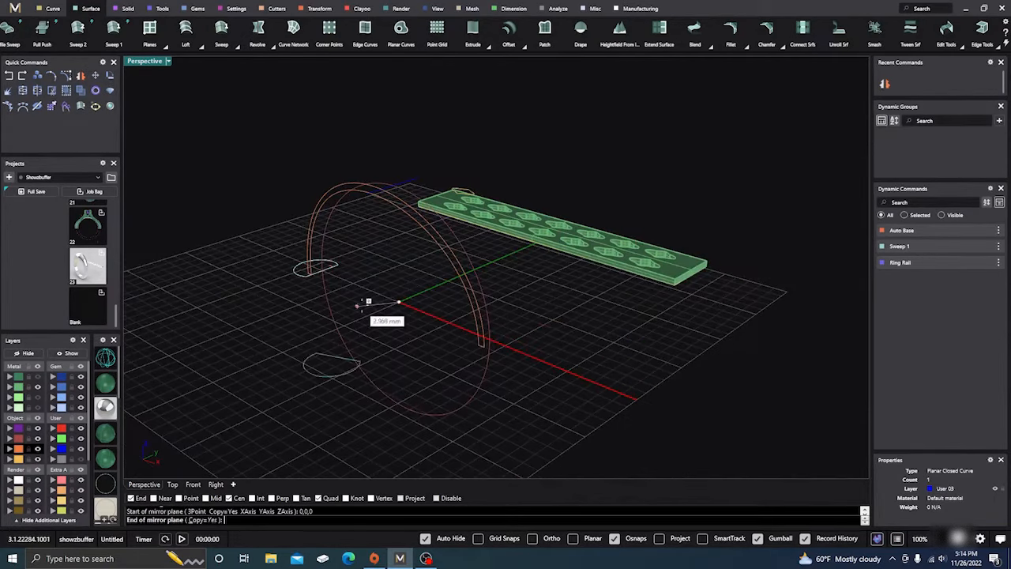
{"action": "left_click", "coordinate": [419, 292]}
{"action": "left_click", "coordinate": [364, 312]}
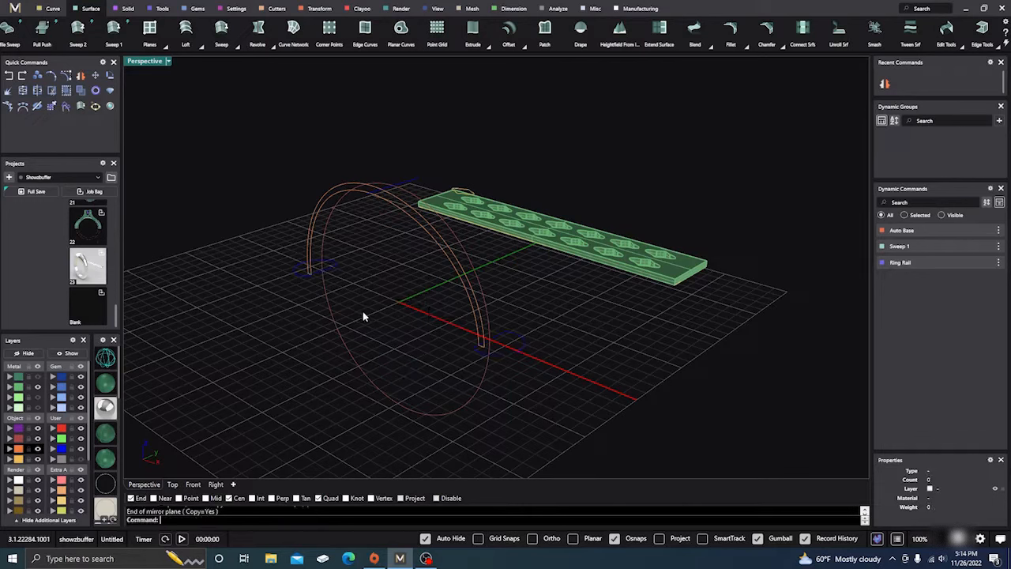
- Create a Sweep 1 along the ring rail from both blue foot profiles, with the start dome thickness set to 0
{"action": "left_click", "coordinate": [113, 28]}
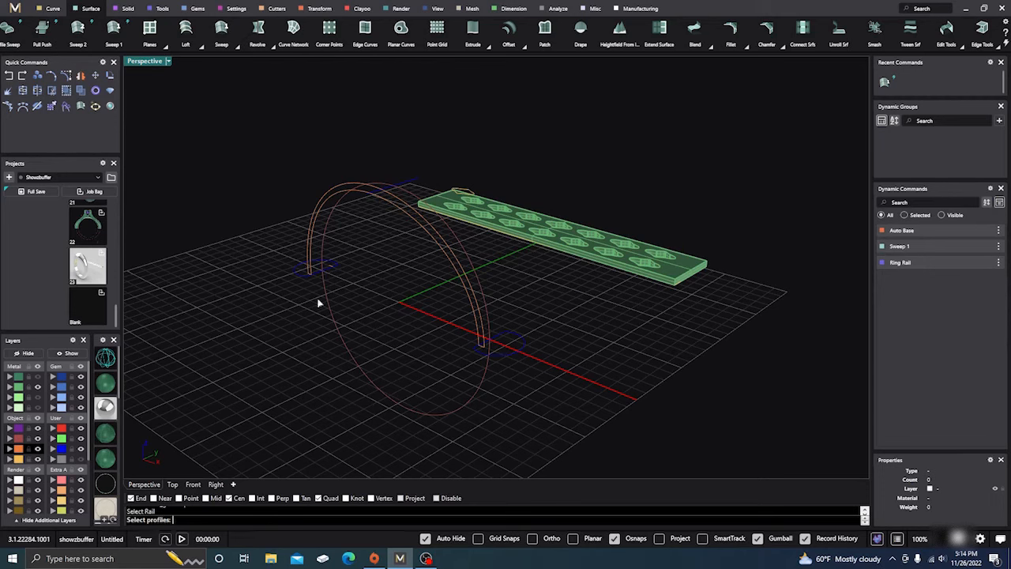
{"action": "left_click", "coordinate": [300, 278]}
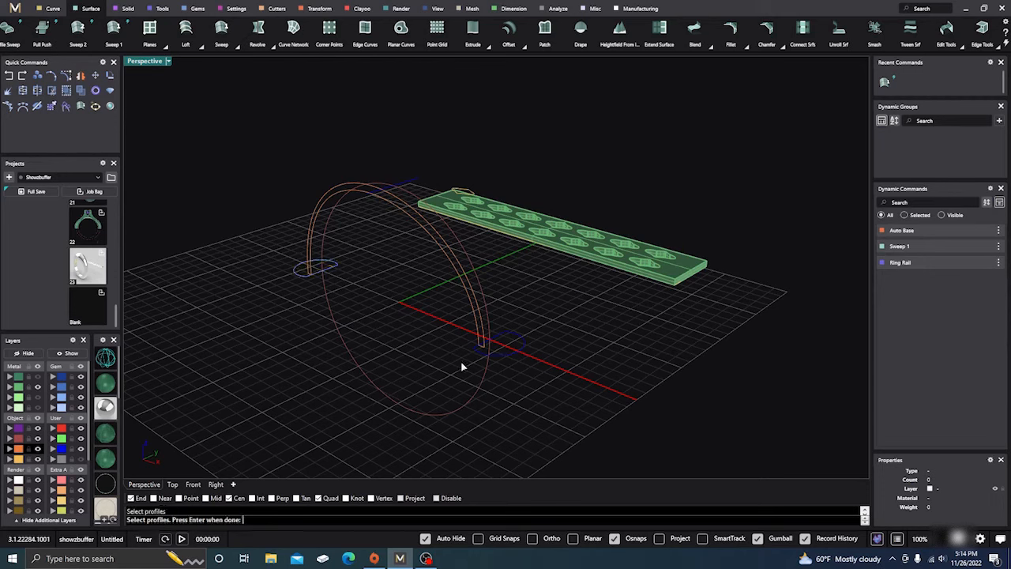
{"action": "left_click", "coordinate": [500, 356]}
{"action": "key", "text": "Return"}
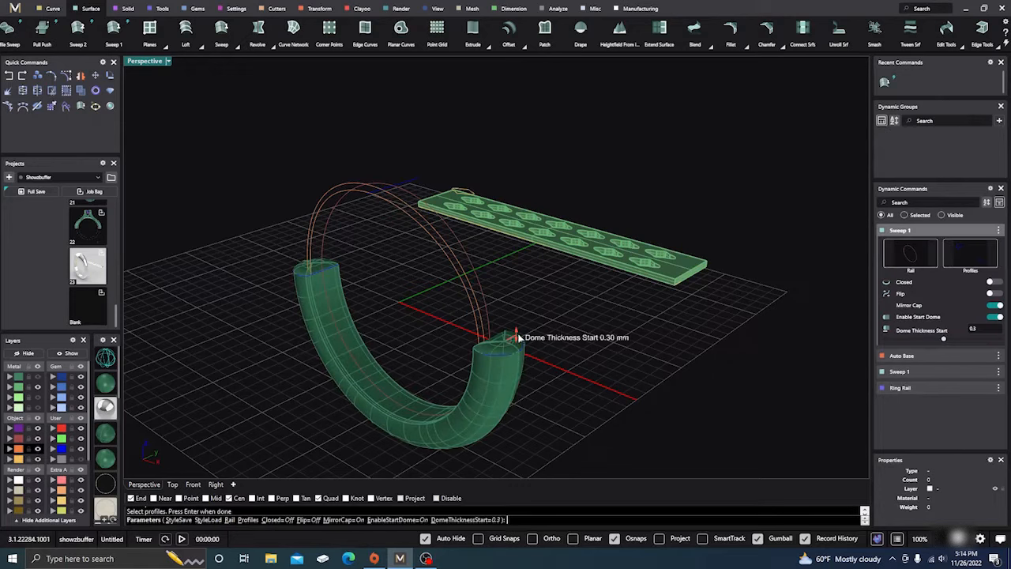
{"action": "left_click_drag", "start_coordinate": [517, 338], "coordinate": [517, 342]}
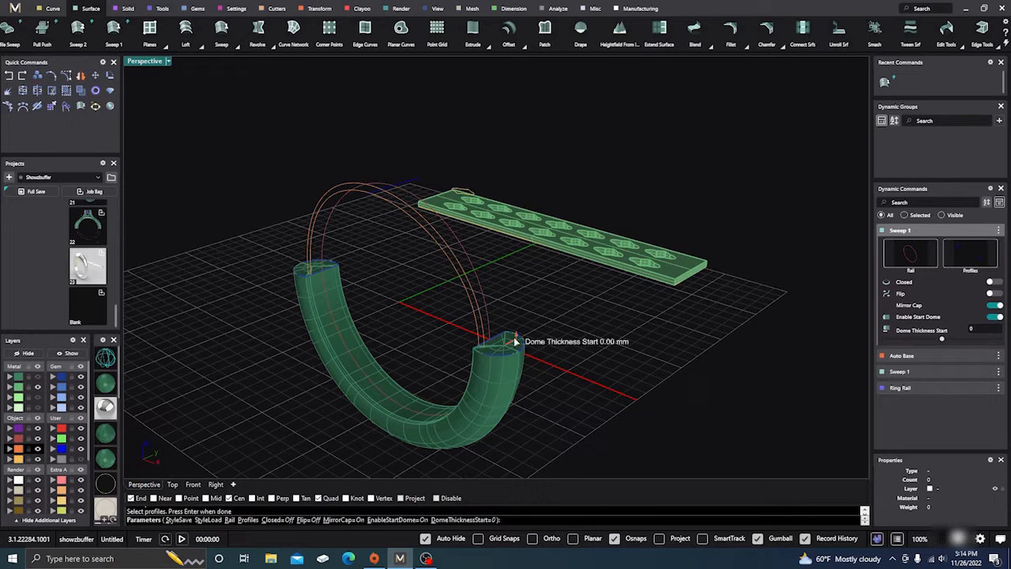
{"action": "right_click", "coordinate": [570, 379]}
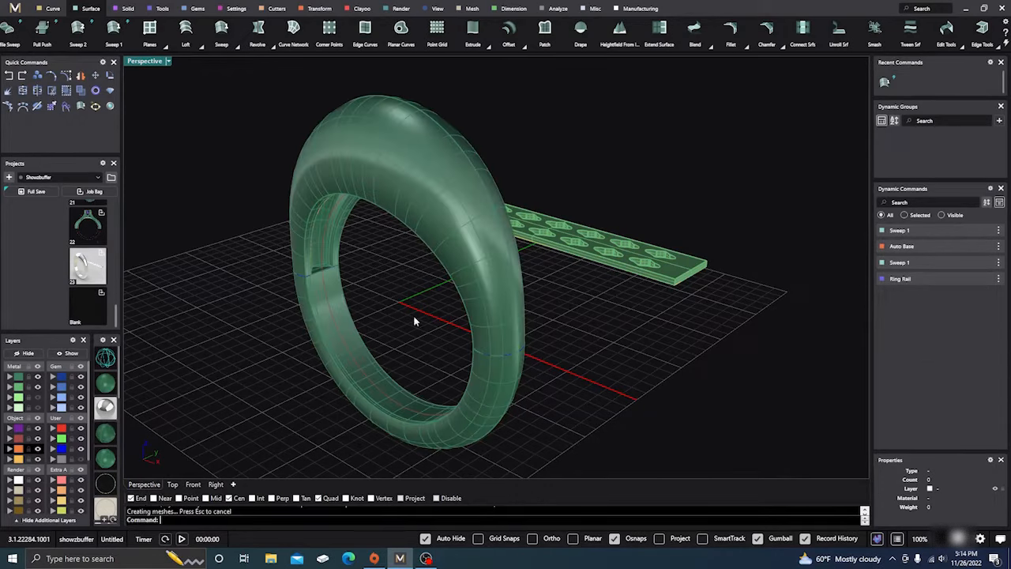
- With Metal 01 shown, Boolean Union the swept lower shank with the upper shank
{"action": "left_click", "coordinate": [425, 185]}
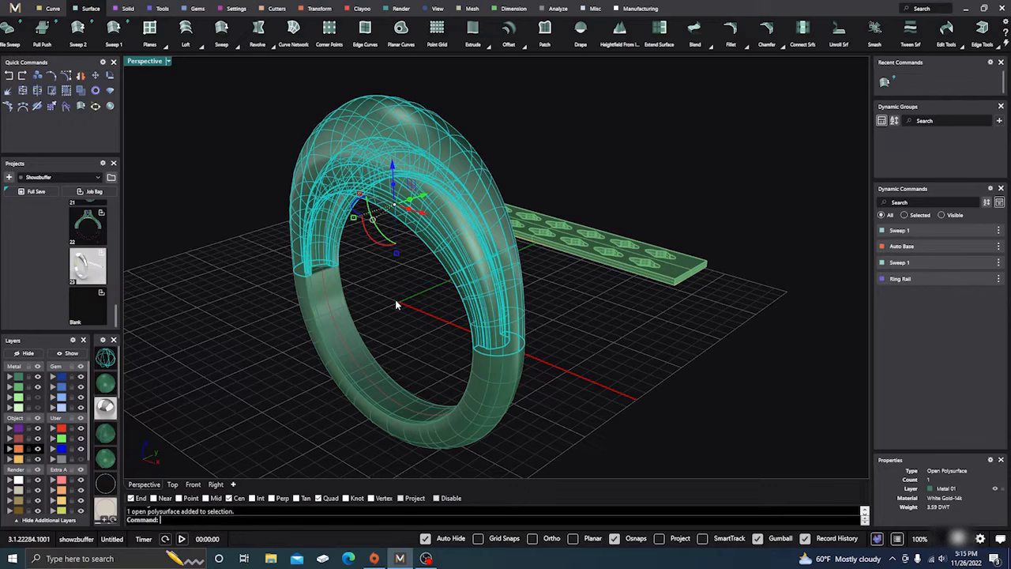
{"action": "type", "text": "p"}
{"action": "key", "text": "Return"}
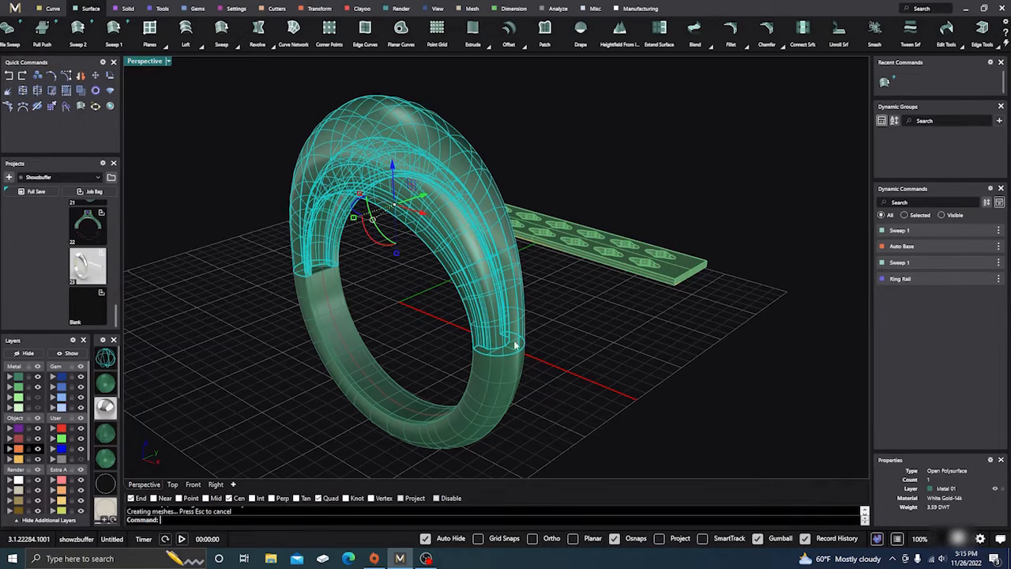
{"action": "left_click", "coordinate": [127, 9]}
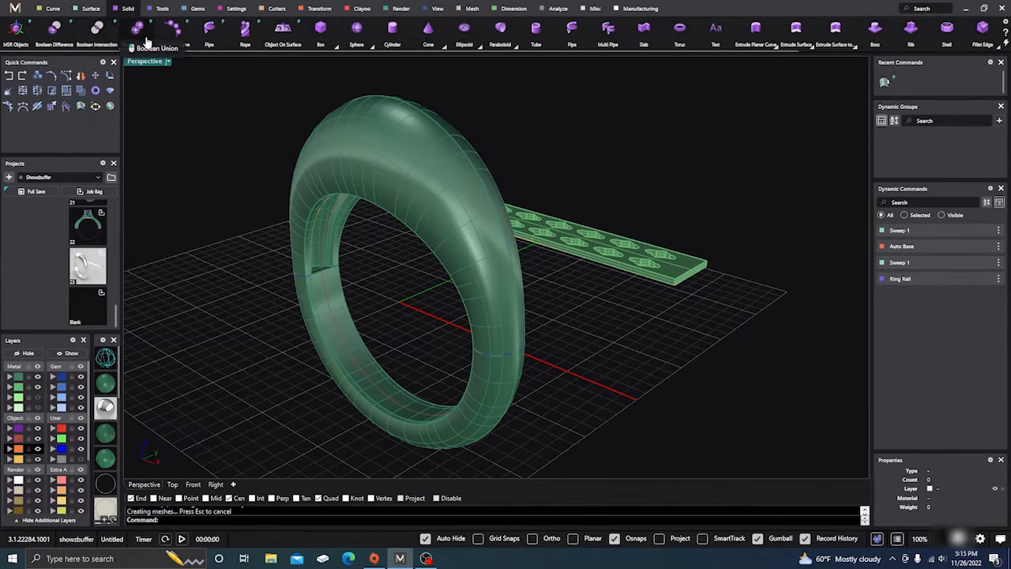
{"action": "left_click", "coordinate": [135, 35]}
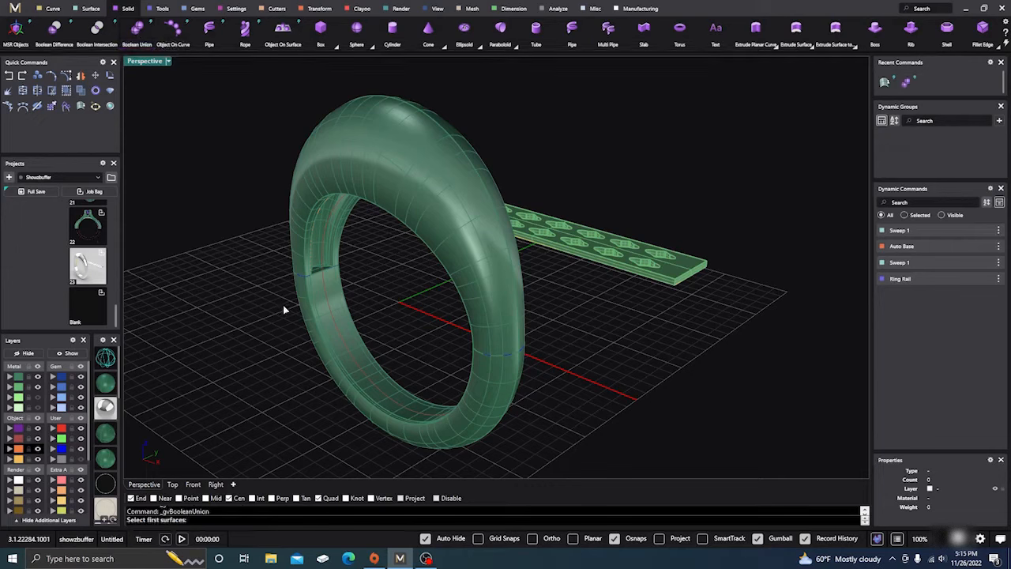
{"action": "left_click", "coordinate": [308, 317]}
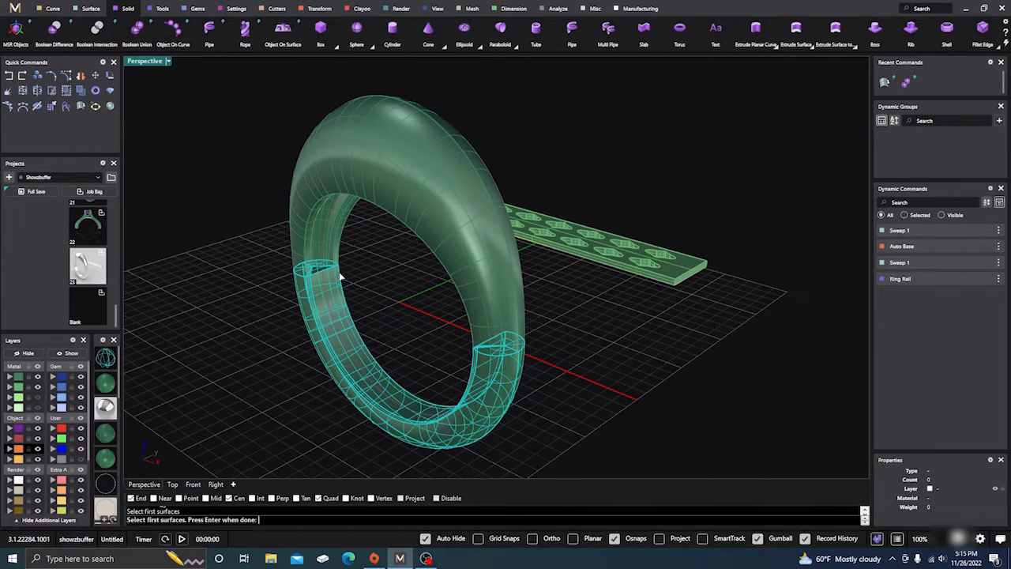
{"action": "key", "text": "Return"}
{"action": "left_click", "coordinate": [375, 191]}
{"action": "key", "text": "Return"}
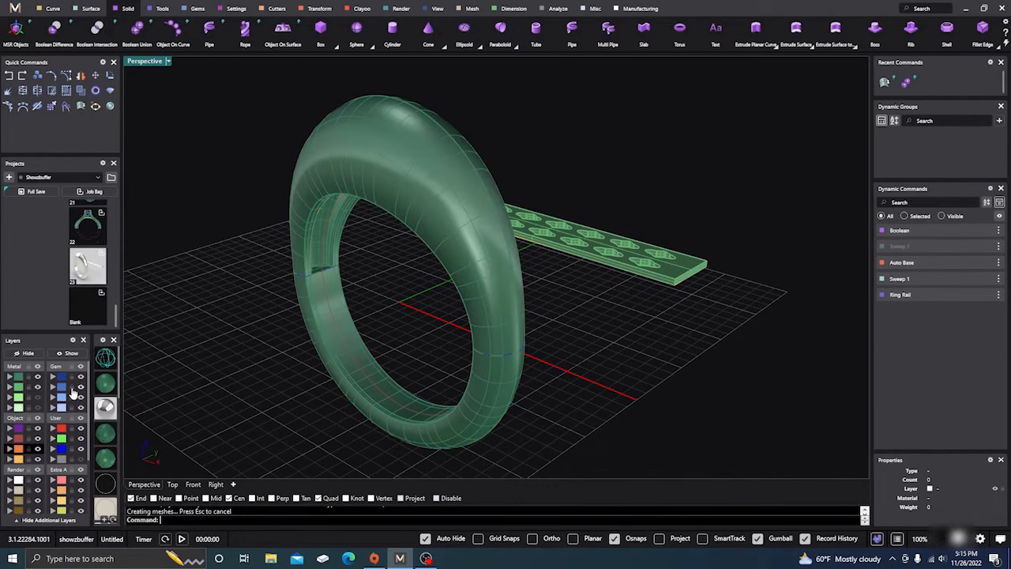
- Show the pierced inner band's layer and examine how the band sits in the united shank, comparing it with the flat pierced plate
{"action": "right_click_drag", "start_coordinate": [239, 369], "coordinate": [399, 399]}
{"action": "scroll", "coordinate": [466, 145], "scroll_direction": "up", "scroll_amount": 3}
{"action": "scroll", "coordinate": [464, 180], "scroll_direction": "up", "scroll_amount": 5}
{"action": "scroll", "coordinate": [509, 207], "scroll_direction": "down", "scroll_amount": 5}
{"action": "scroll", "coordinate": [540, 273], "scroll_direction": "down", "scroll_amount": 4}
{"action": "scroll", "coordinate": [378, 322], "scroll_direction": "up", "scroll_amount": 5}
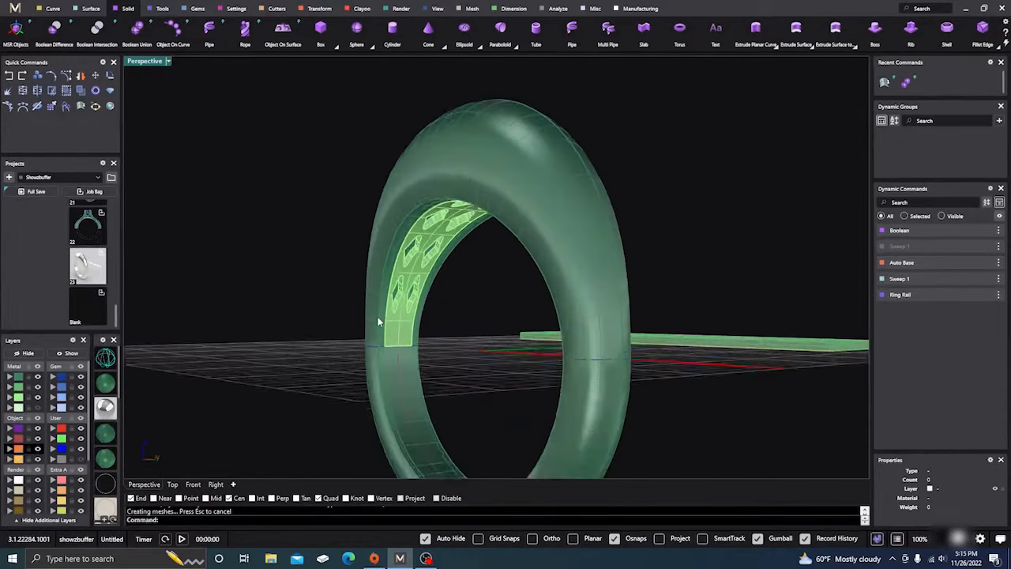
{"action": "scroll", "coordinate": [379, 320], "scroll_direction": "down", "scroll_amount": 4}
{"action": "right_click_drag", "start_coordinate": [379, 318], "coordinate": [471, 343]}
{"action": "scroll", "coordinate": [452, 171], "scroll_direction": "up", "scroll_amount": 3}
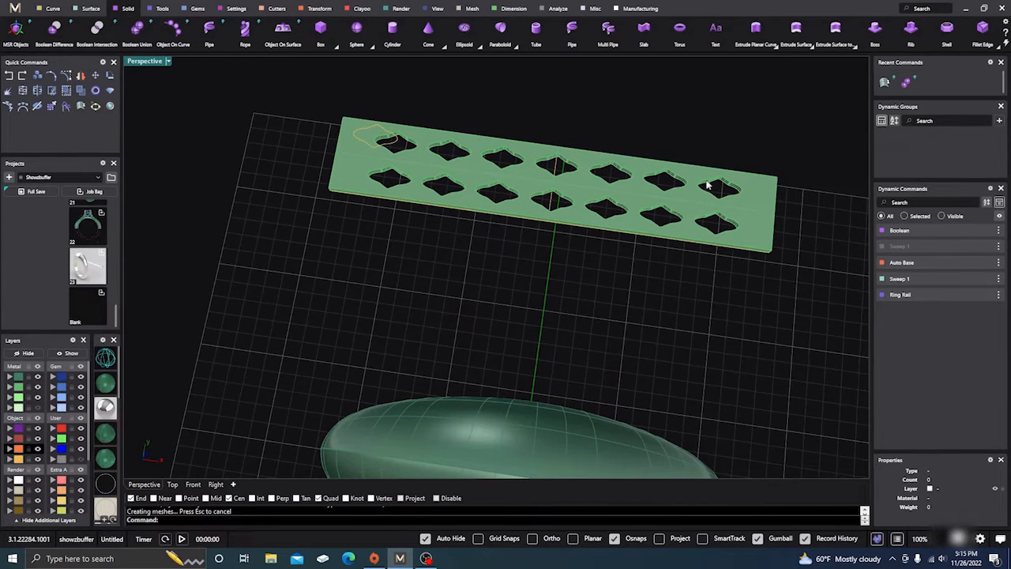
{"action": "scroll", "coordinate": [340, 267], "scroll_direction": "down", "scroll_amount": 2}
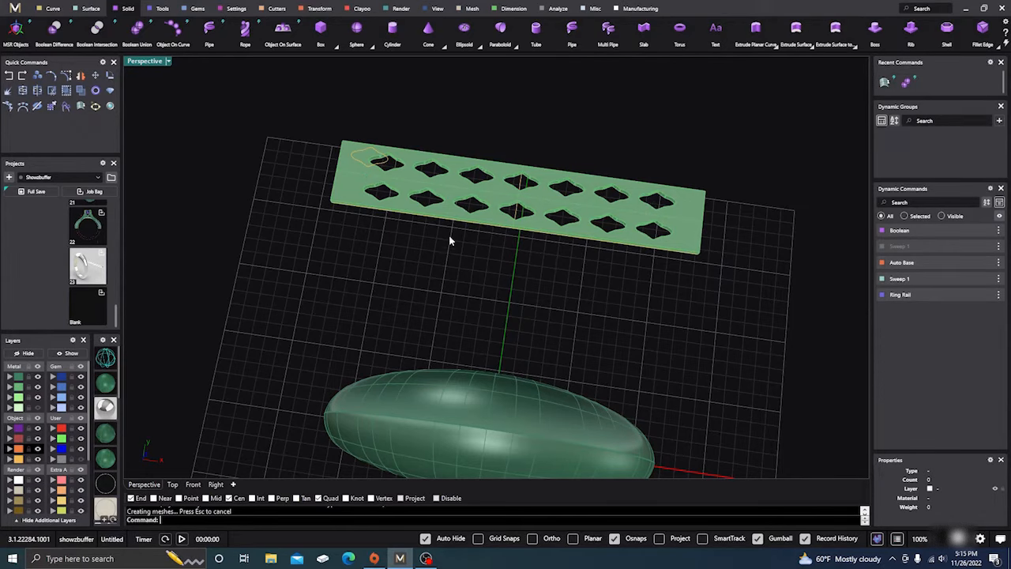
{"action": "right_click_drag", "start_coordinate": [461, 225], "coordinate": [390, 356]}
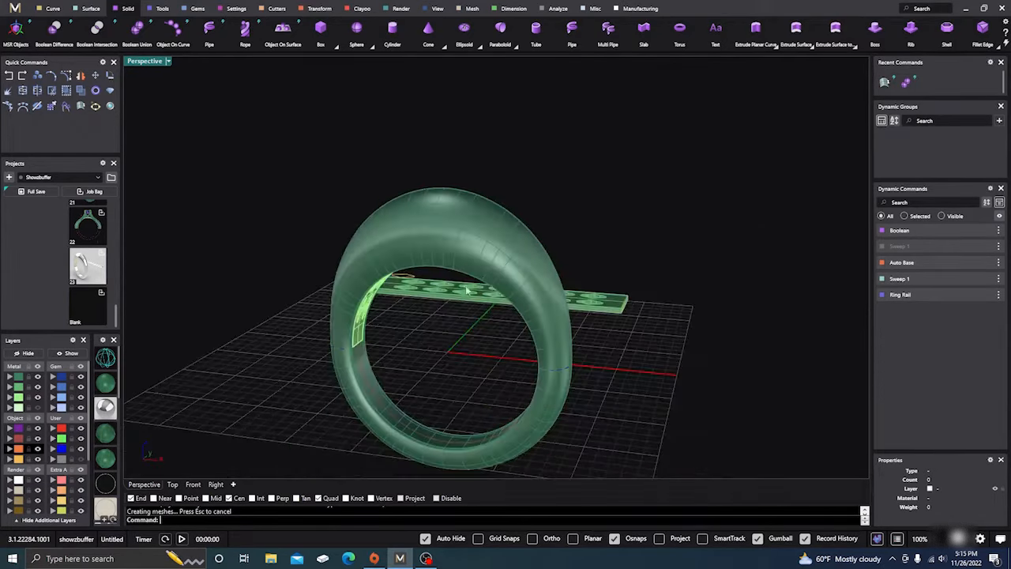
{"action": "right_click_drag", "start_coordinate": [311, 334], "coordinate": [438, 309]}
{"action": "scroll", "coordinate": [391, 255], "scroll_direction": "up", "scroll_amount": 4}
{"action": "scroll", "coordinate": [427, 296], "scroll_direction": "down", "scroll_amount": 2}
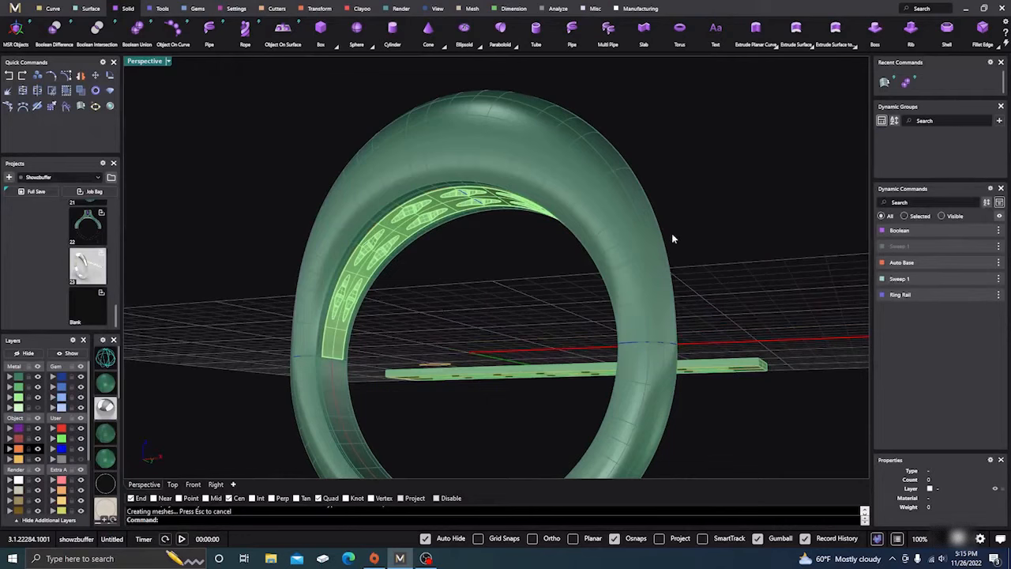
{"action": "scroll", "coordinate": [929, 46], "scroll_direction": "down", "scroll_amount": 3}
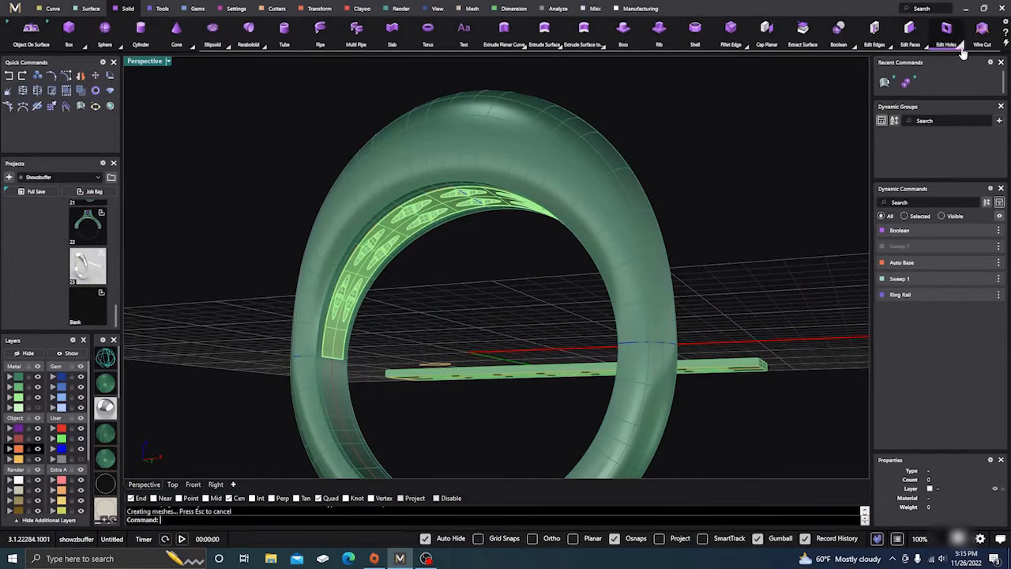
{"action": "left_click", "coordinate": [963, 49]}
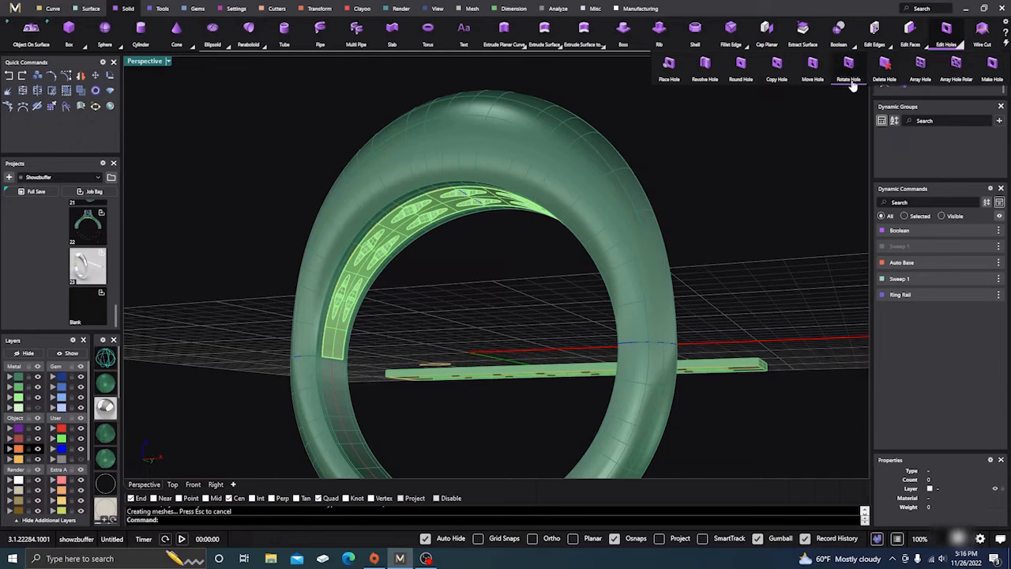
{"action": "left_click", "coordinate": [812, 68]}
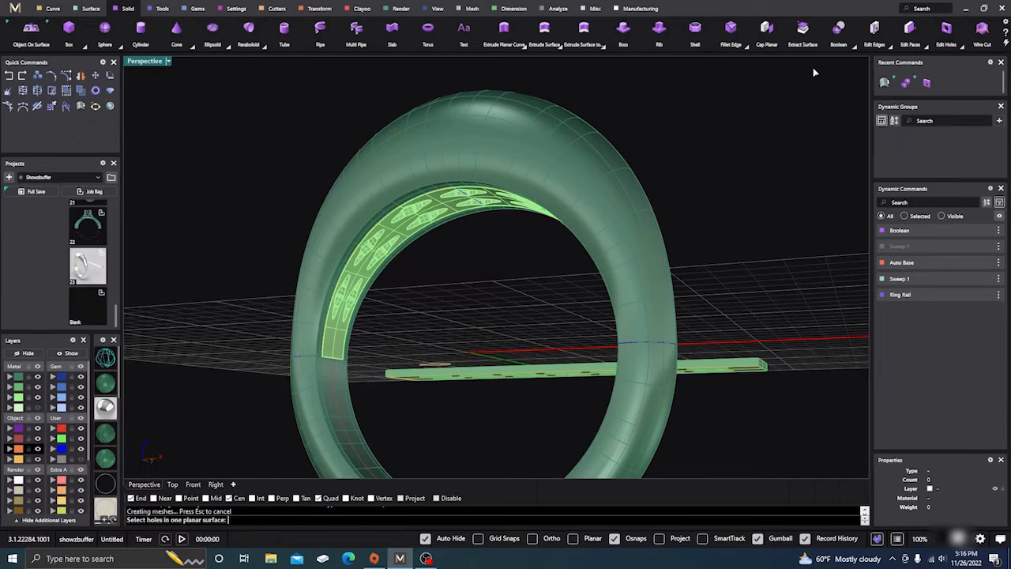
{"action": "key", "text": "Escape"}
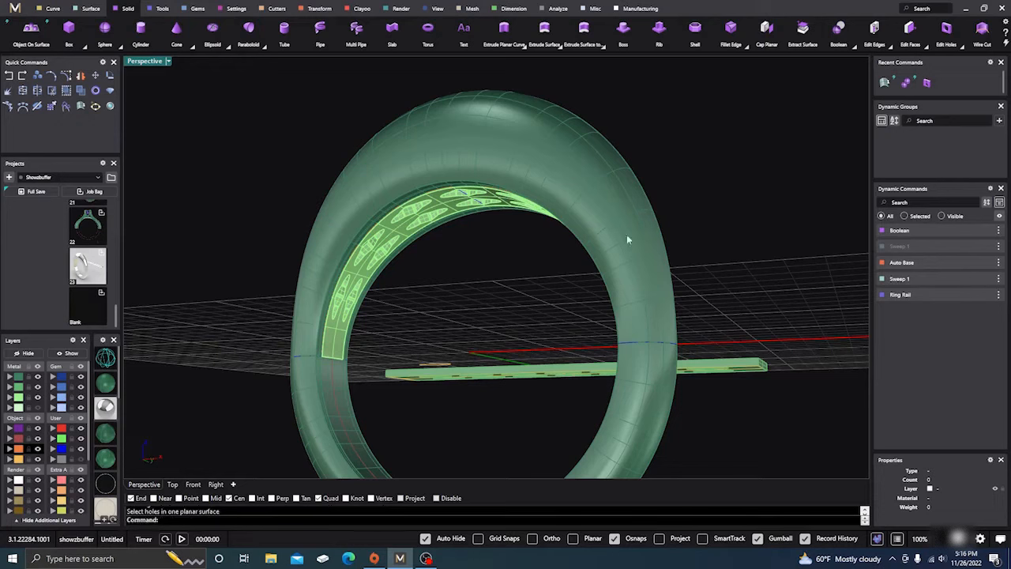
{"action": "left_click", "coordinate": [953, 33]}
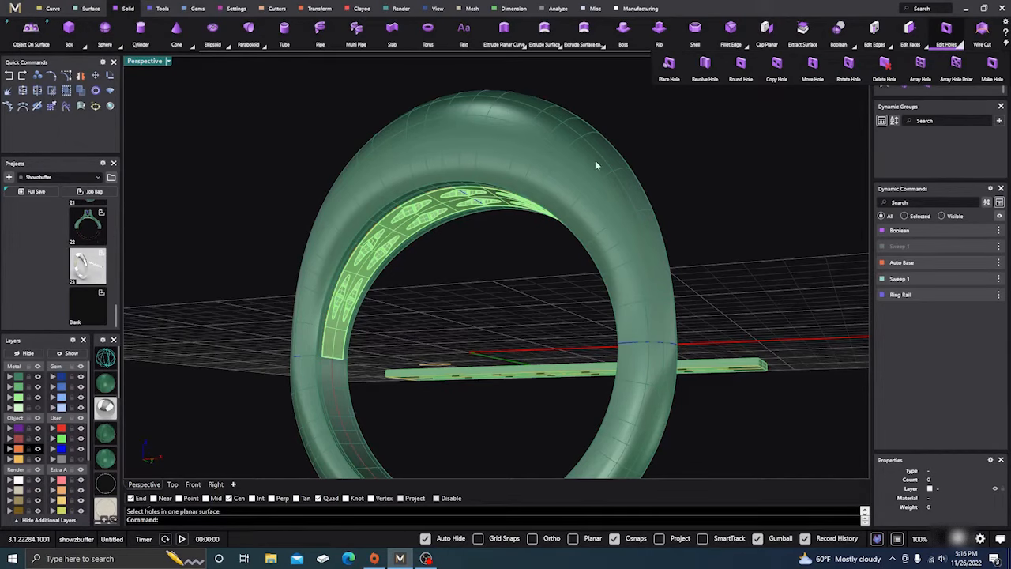
- Inspect the completed ring from below, the front and the side, checking the inner band's piercings and the shank transitions
{"action": "scroll", "coordinate": [474, 223], "scroll_direction": "down", "scroll_amount": 7}
{"action": "right_click_drag", "start_coordinate": [474, 223], "coordinate": [506, 167]}
{"action": "scroll", "coordinate": [506, 167], "scroll_direction": "up", "scroll_amount": 5}
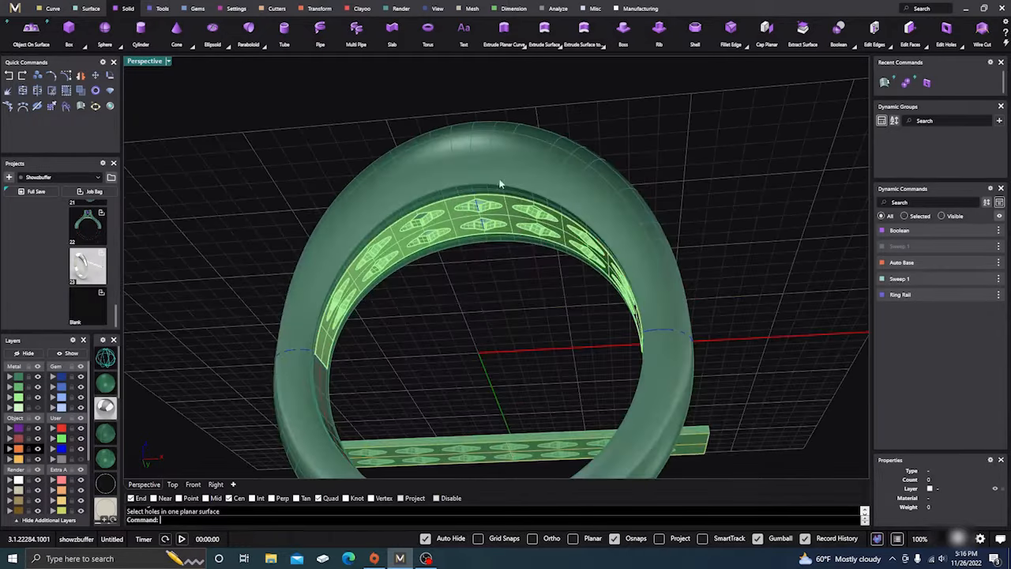
{"action": "right_click_drag", "start_coordinate": [496, 229], "coordinate": [388, 300]}
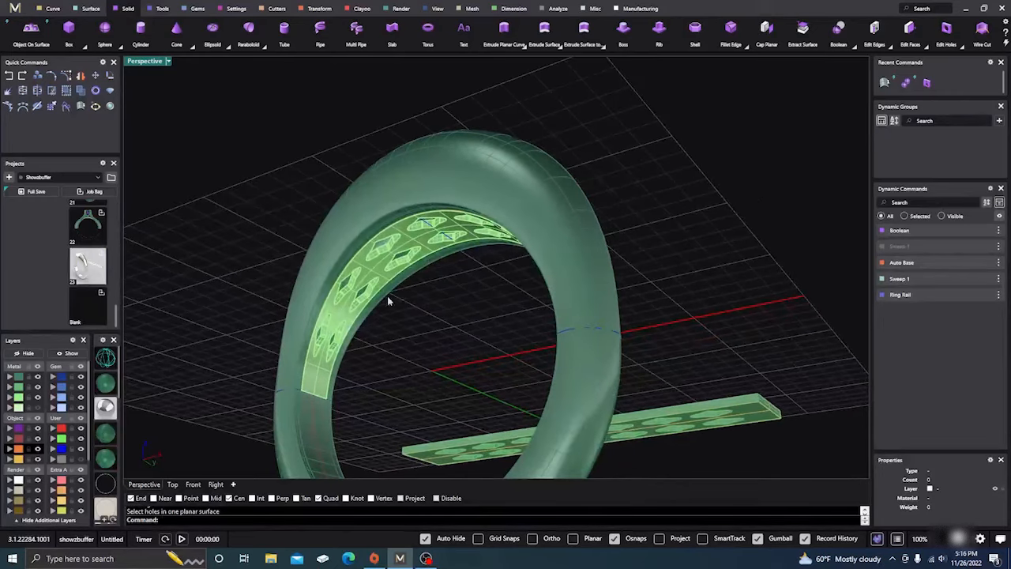
{"action": "right_click_drag", "start_coordinate": [370, 367], "coordinate": [340, 367]}
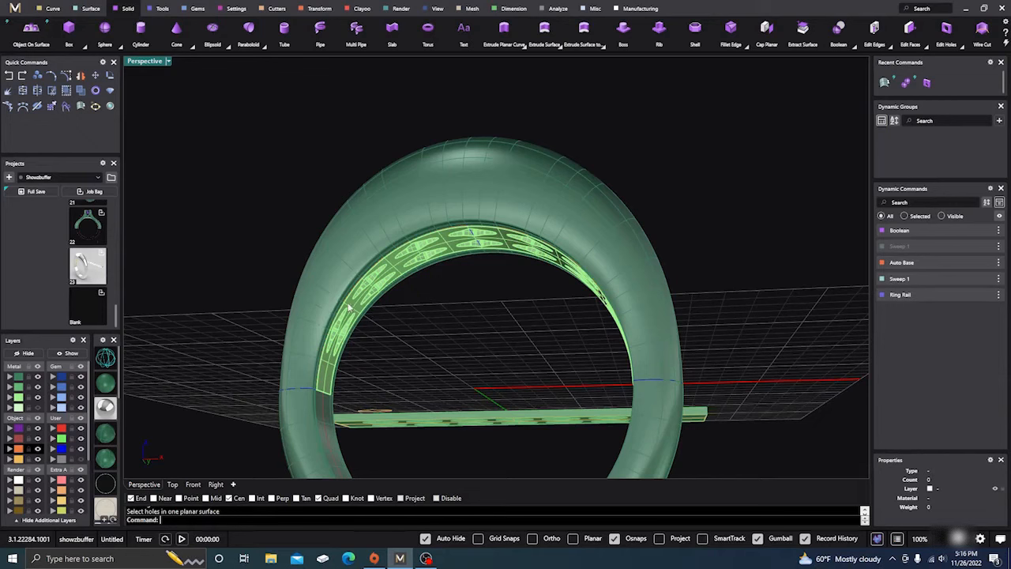
{"action": "scroll", "coordinate": [366, 371], "scroll_direction": "down", "scroll_amount": 2}
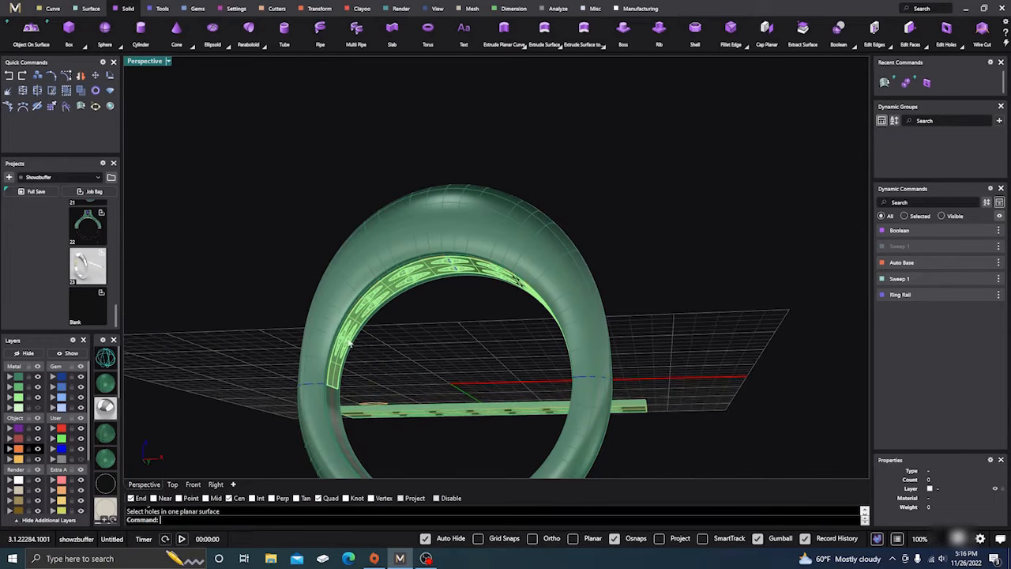
{"action": "right_click_drag", "start_coordinate": [457, 257], "coordinate": [467, 300]}
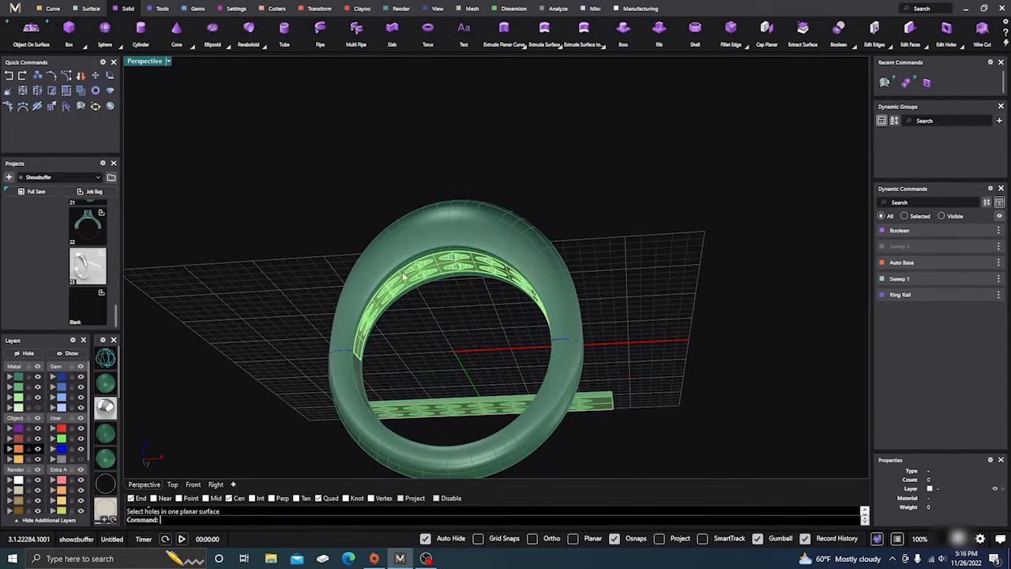
{"action": "right_click_drag", "start_coordinate": [508, 292], "coordinate": [324, 347]}
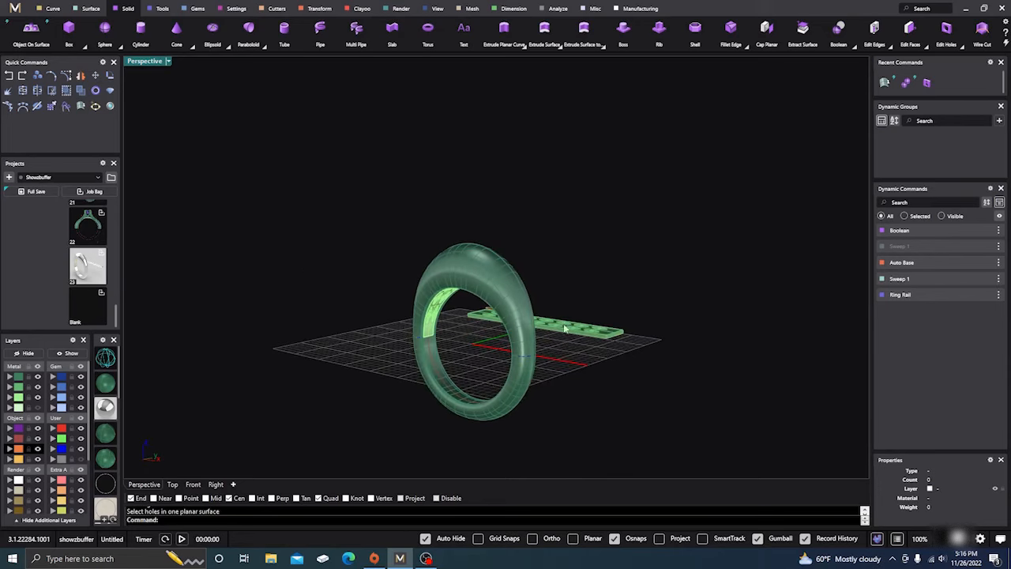
{"action": "right_click_drag", "start_coordinate": [393, 266], "coordinate": [559, 328]}
{"action": "scroll", "coordinate": [472, 334], "scroll_direction": "up", "scroll_amount": 5}
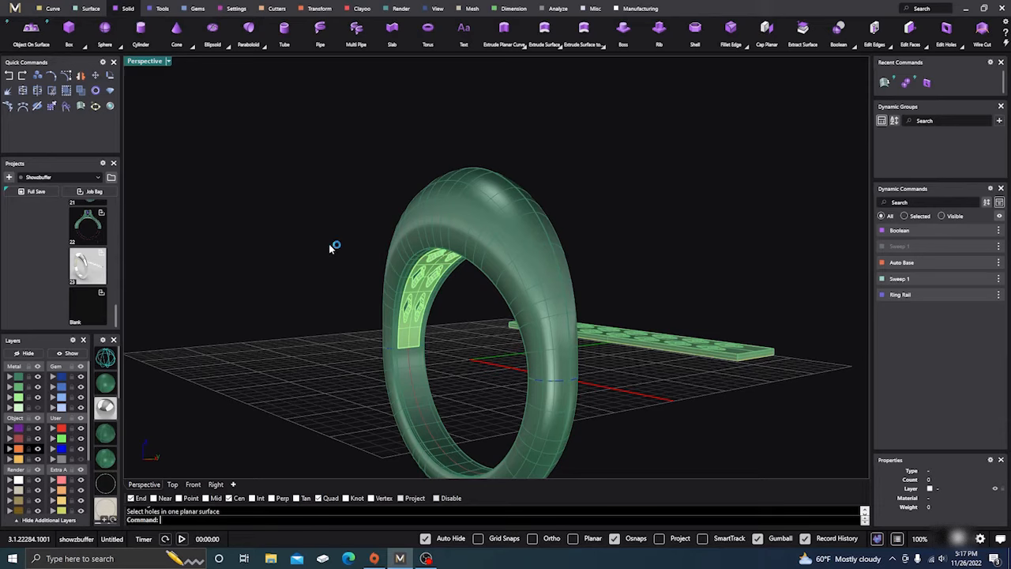
{"action": "right_click_drag", "start_coordinate": [332, 248], "coordinate": [310, 289]}
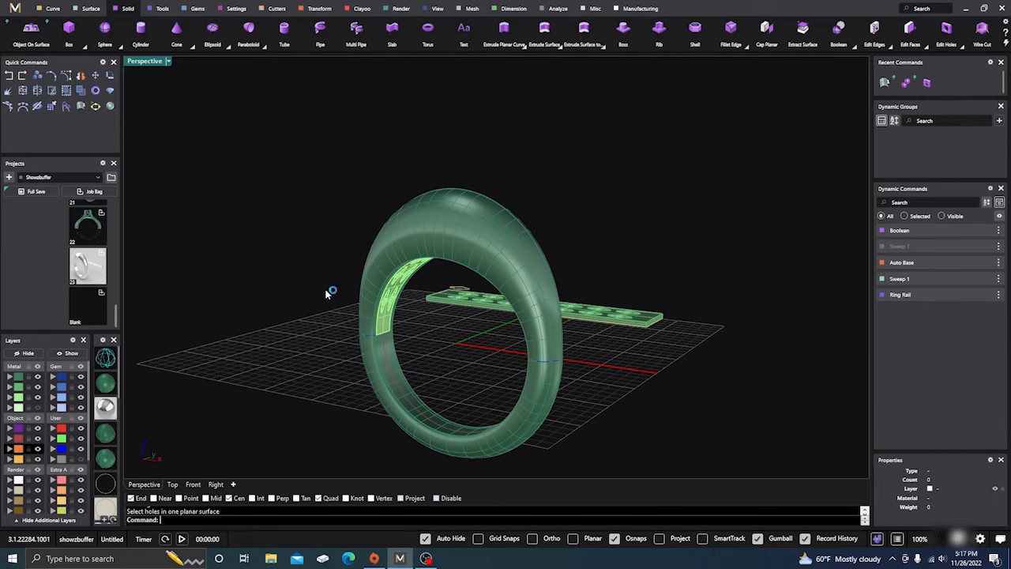
{"action": "right_click_drag", "start_coordinate": [325, 287], "coordinate": [315, 286]}
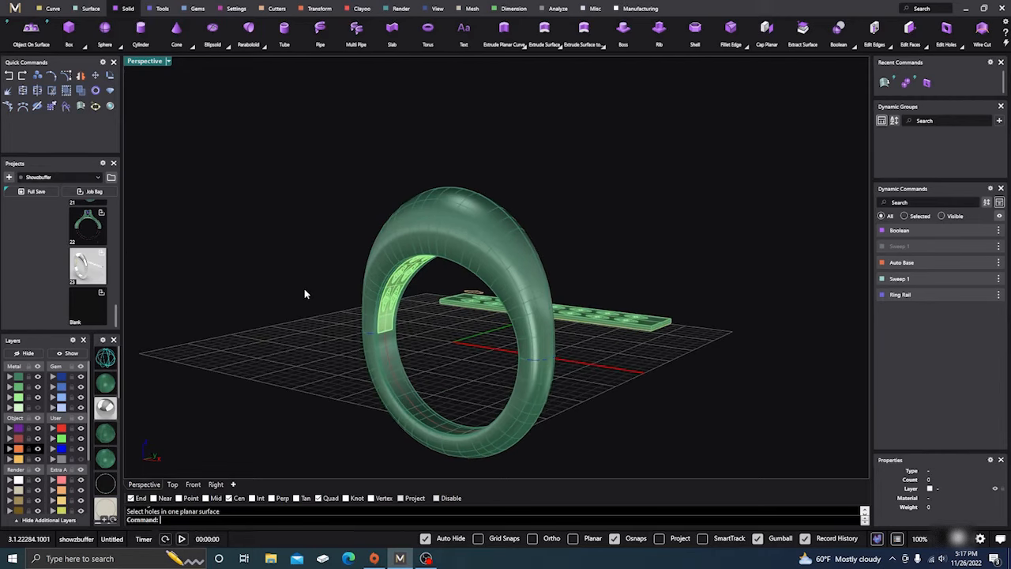
{"action": "right_click_drag", "start_coordinate": [325, 285], "coordinate": [363, 353]}
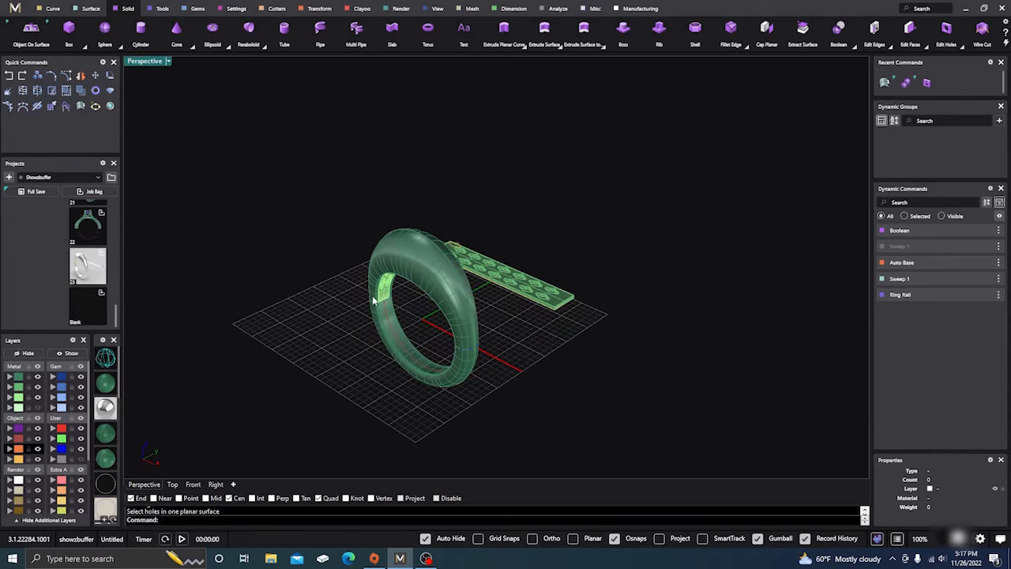
{"action": "scroll", "coordinate": [352, 341], "scroll_direction": "up", "scroll_amount": 2}
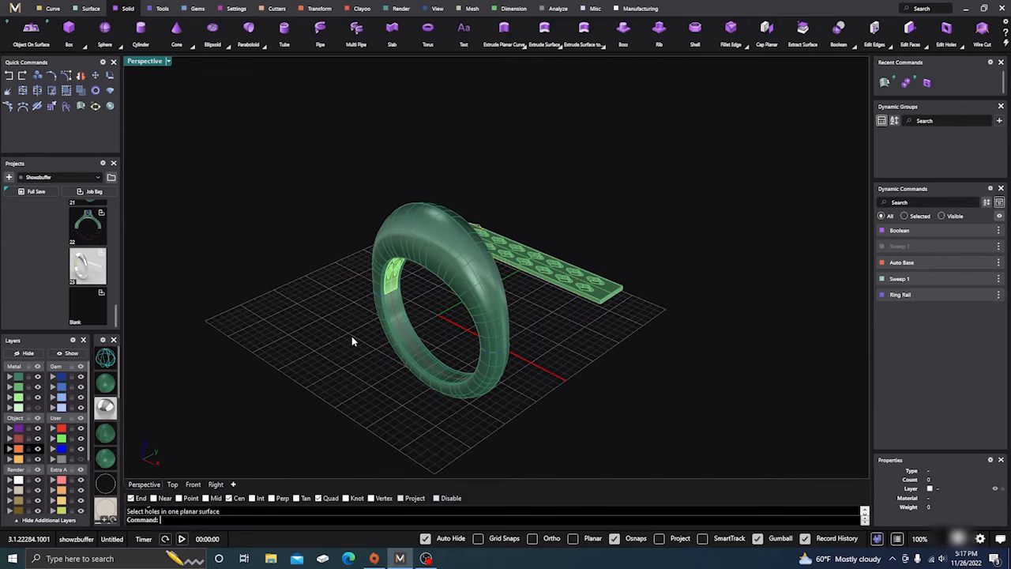